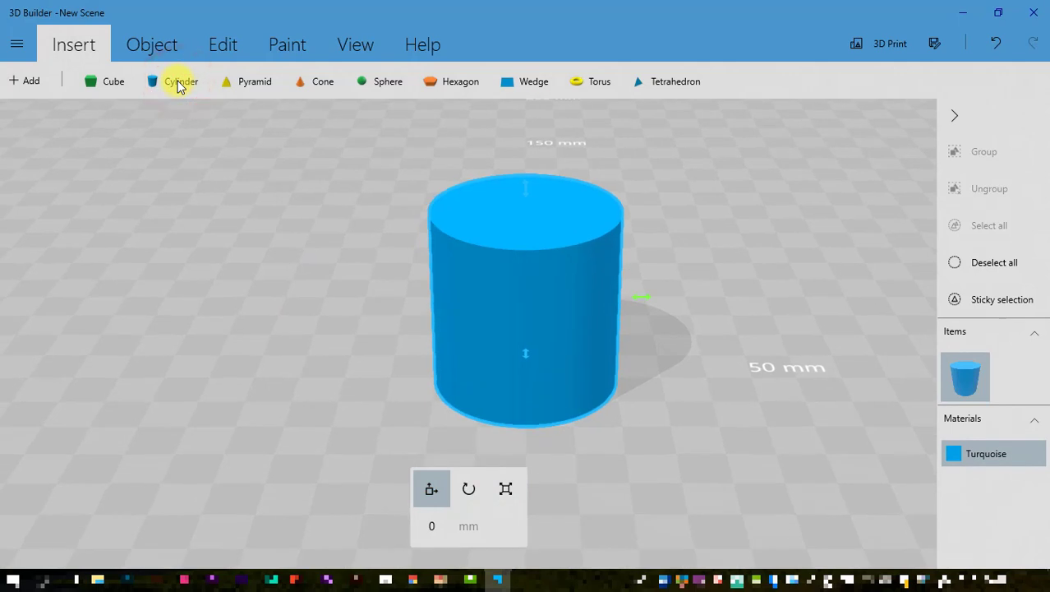
Insert a cube and a cone into the scene with the existing cylinder.
left_click(112, 82)
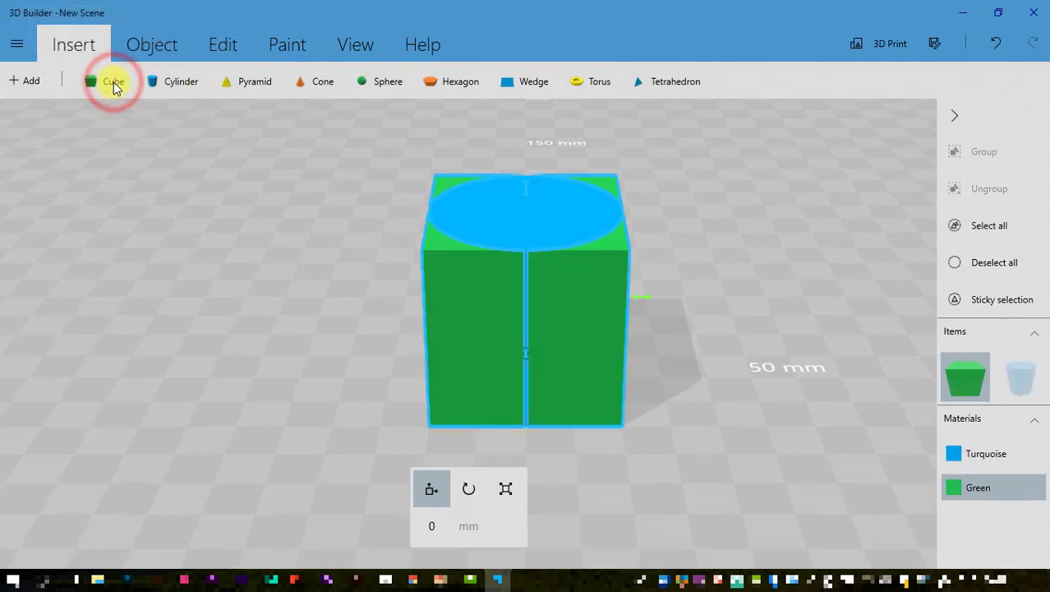
left_click(300, 86)
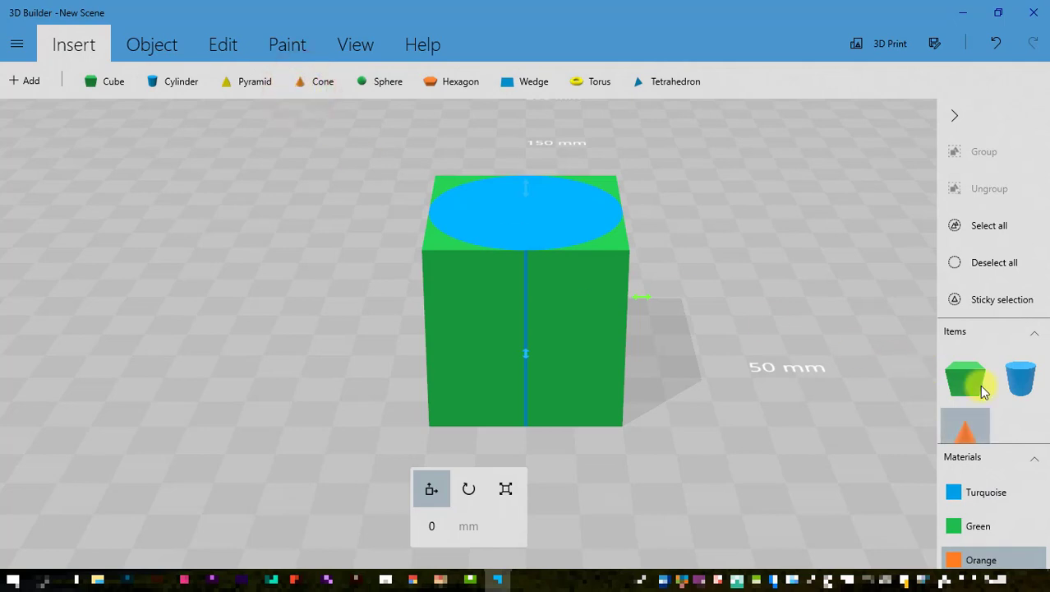
Scale the turquoise cylinder to 11 mm in both width and depth.
left_click(1018, 382)
left_click(510, 493)
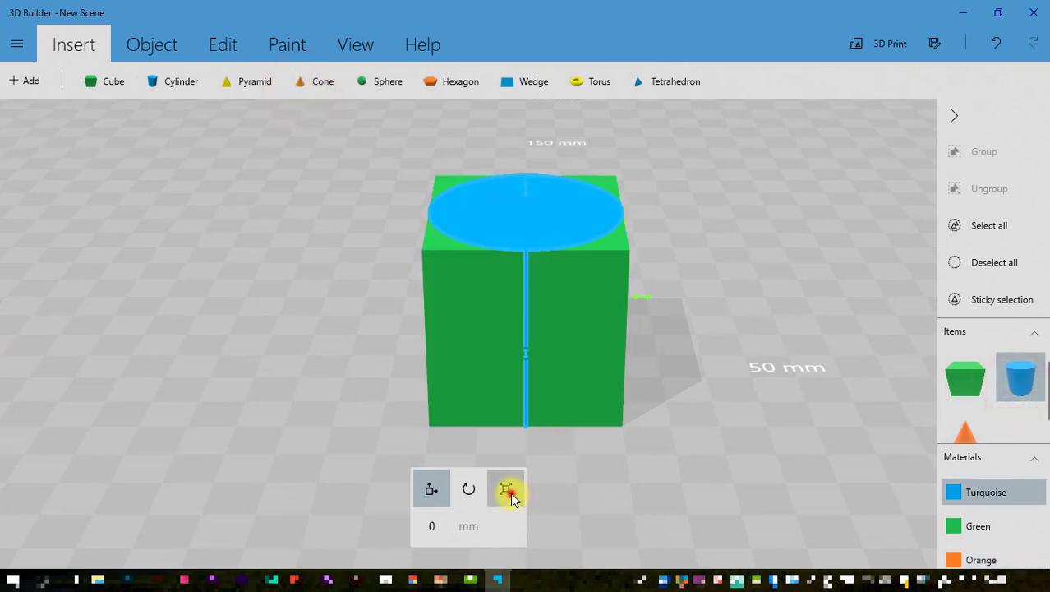
left_click(505, 529)
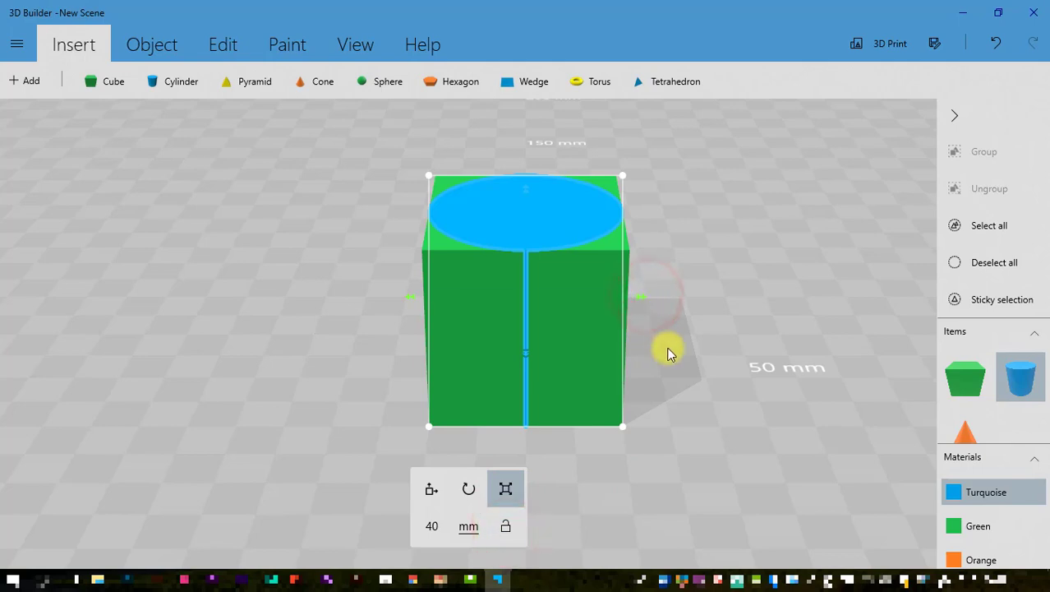
left_click(432, 527)
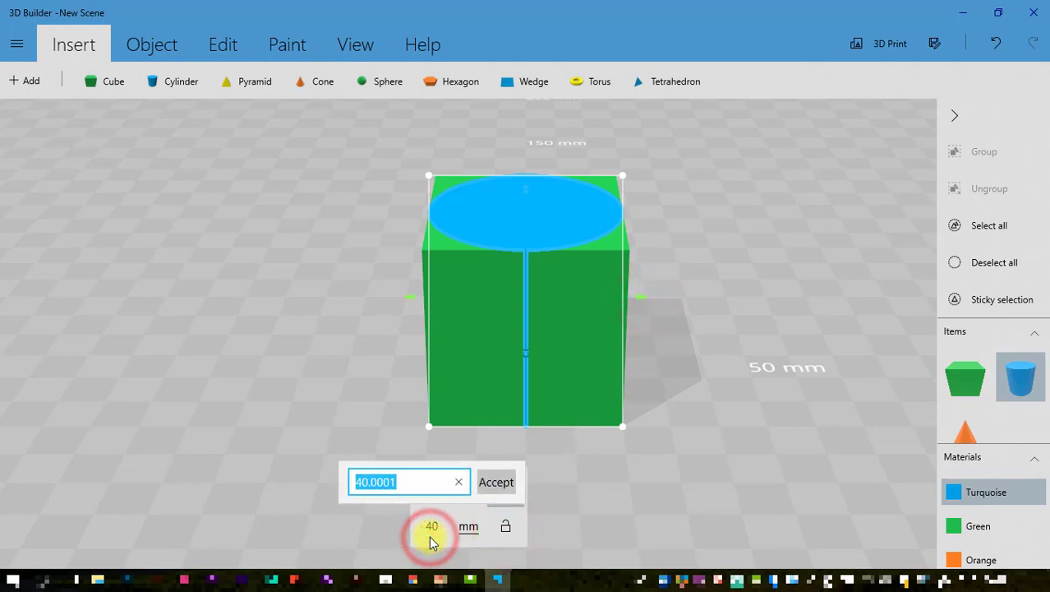
type("11")
key("Return")
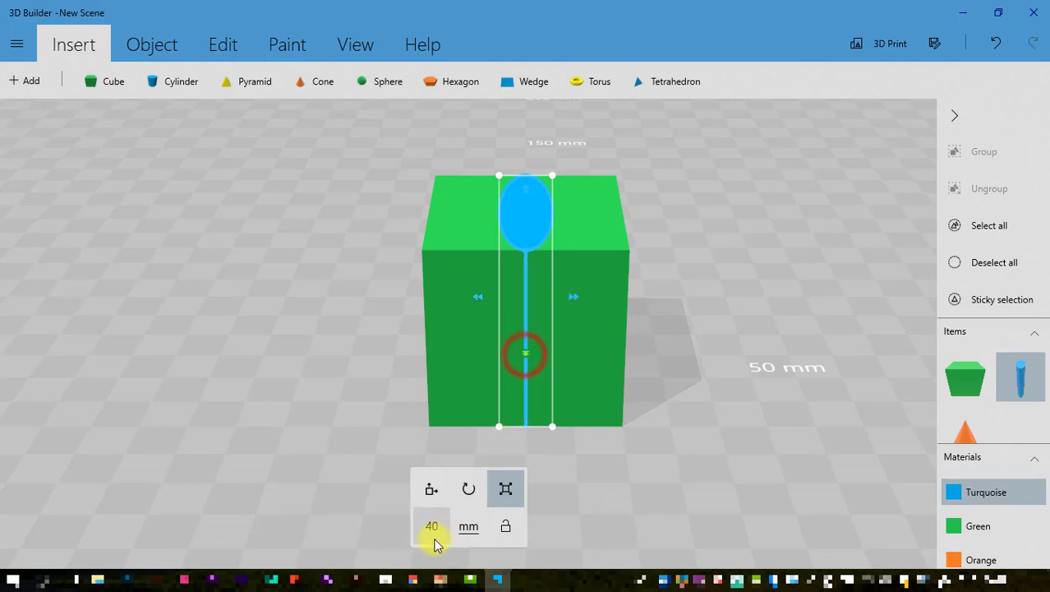
left_click(433, 526)
type("11")
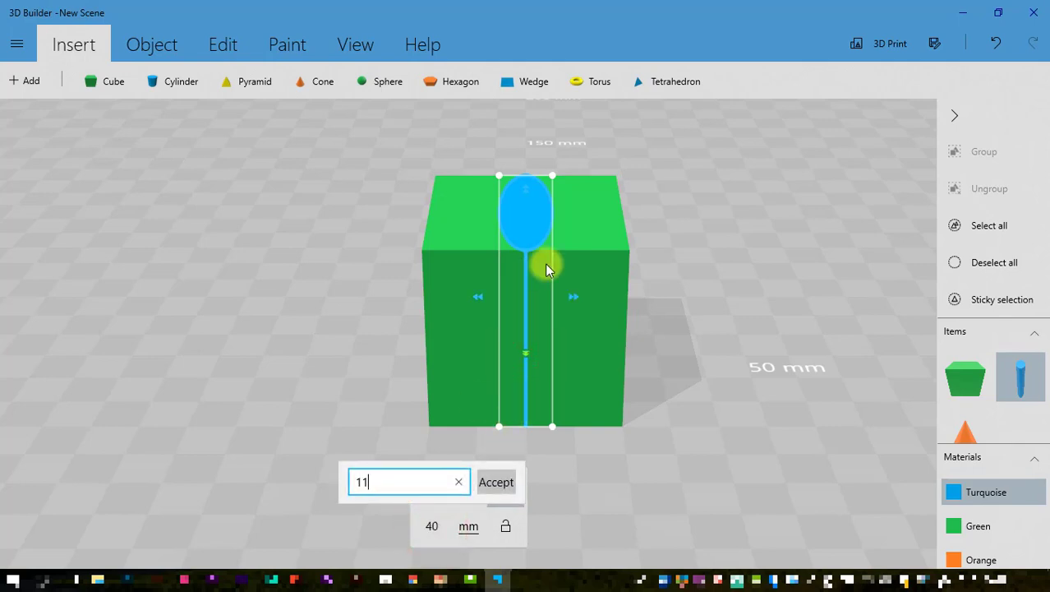
key("Return")
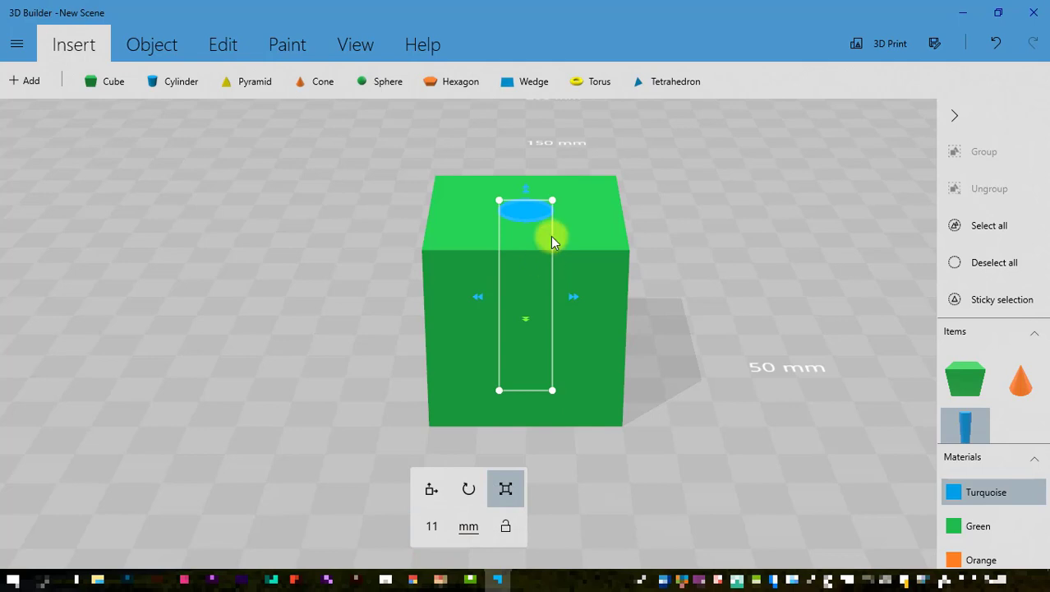
Set the turquoise cylinder's height to 34 mm.
left_click(521, 188)
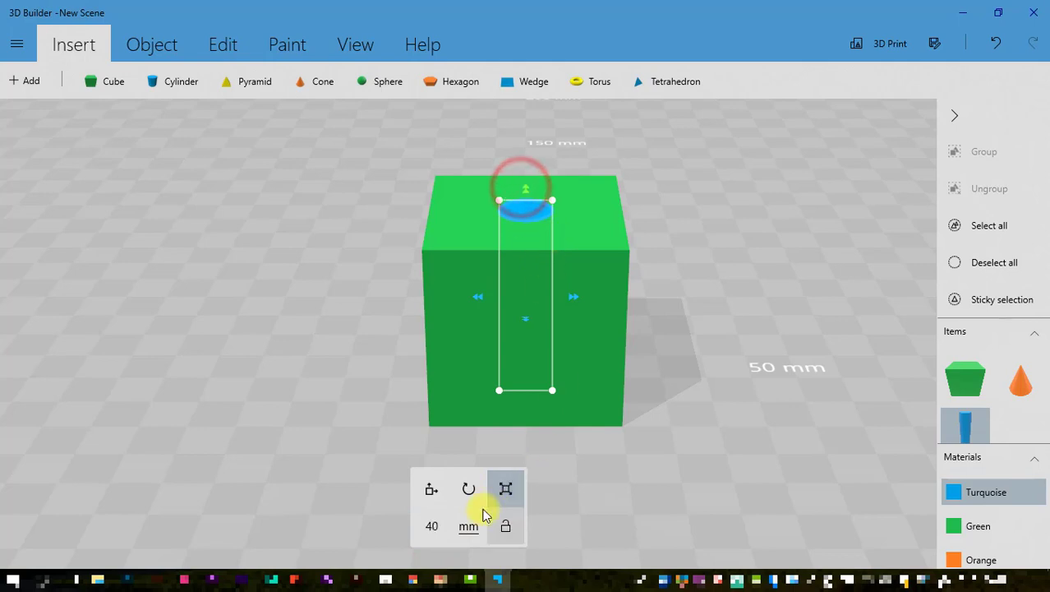
left_click(432, 526)
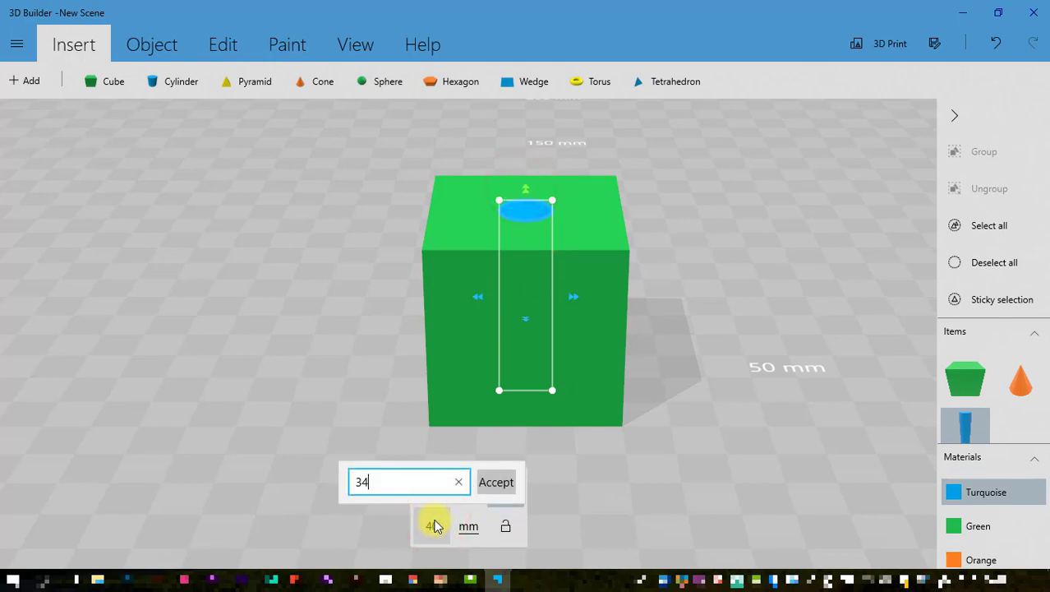
type("34")
key("Return")
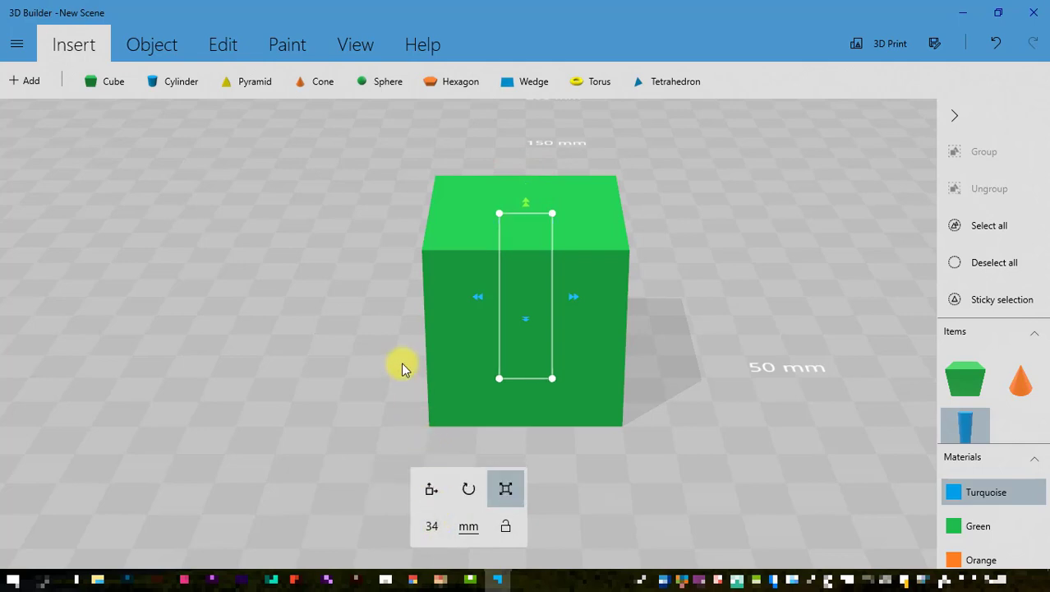
Set the green cube's height to 34 mm.
left_click(446, 319)
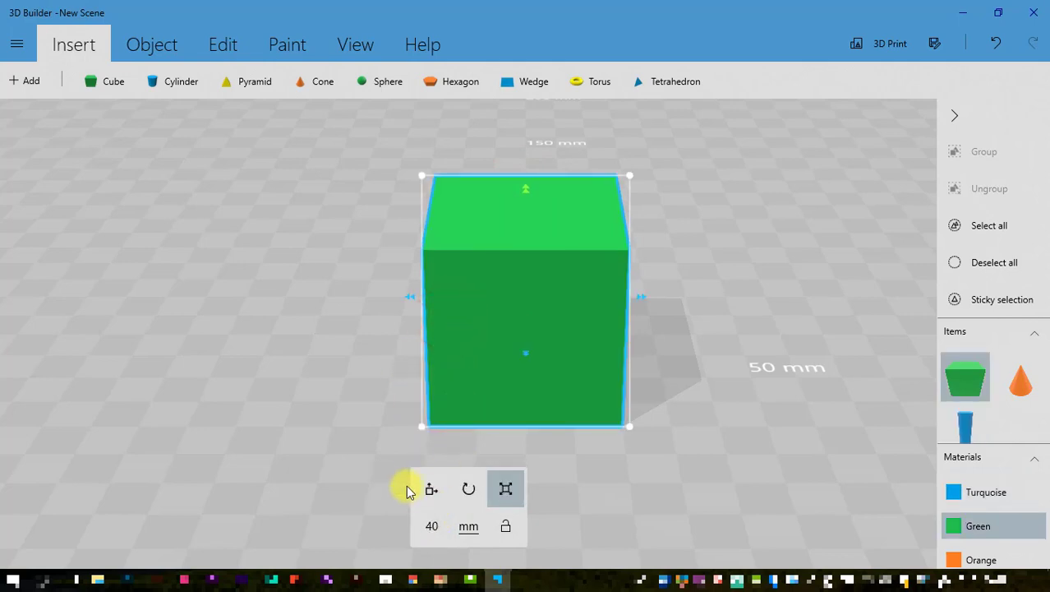
left_click(432, 525)
type("34")
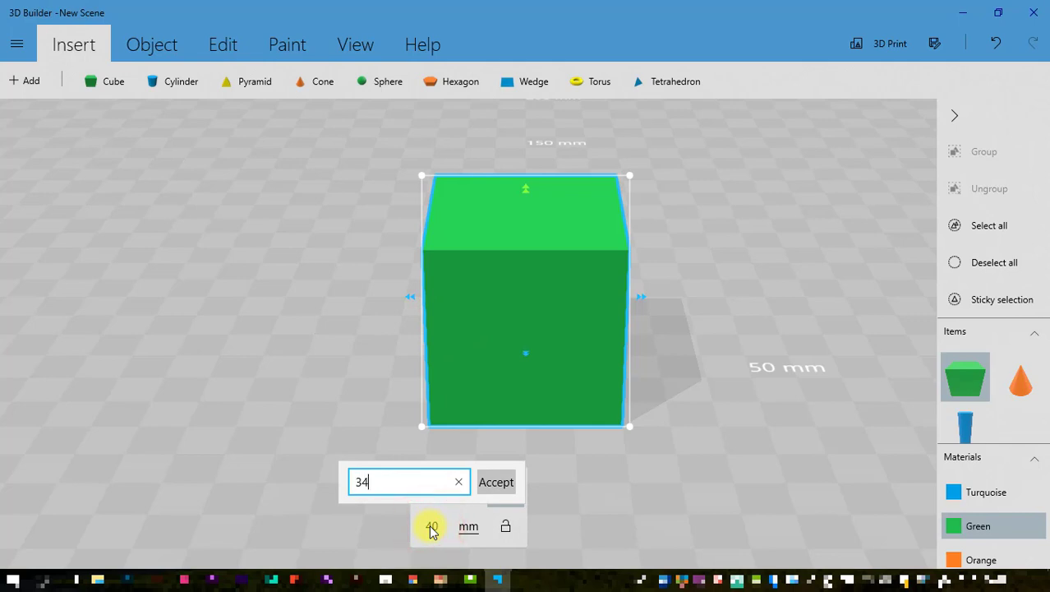
key("Return")
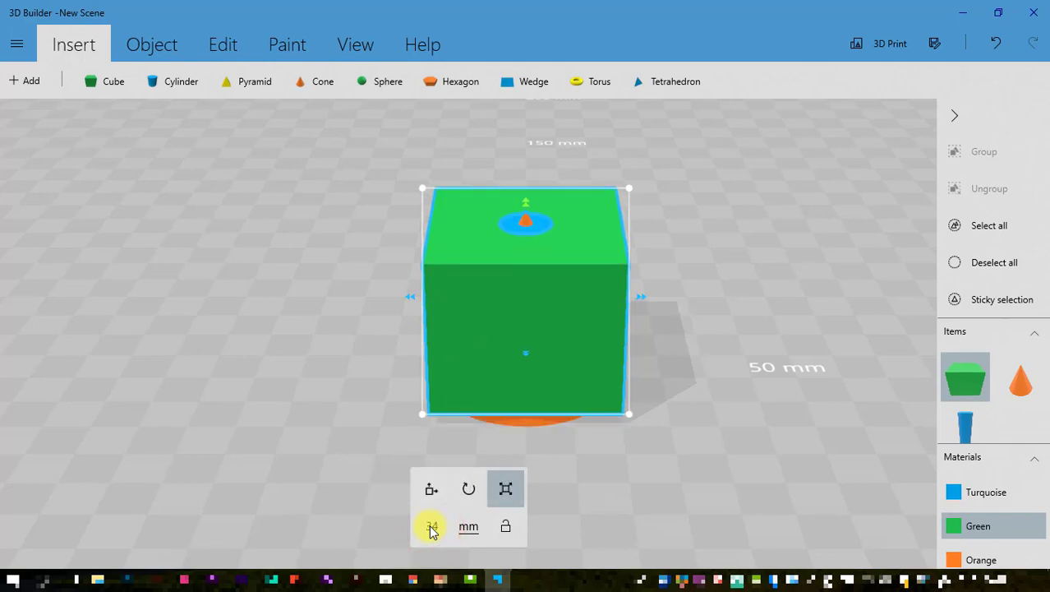
Set the green cube's width to 5 mm and its depth to 11 mm.
left_click(644, 297)
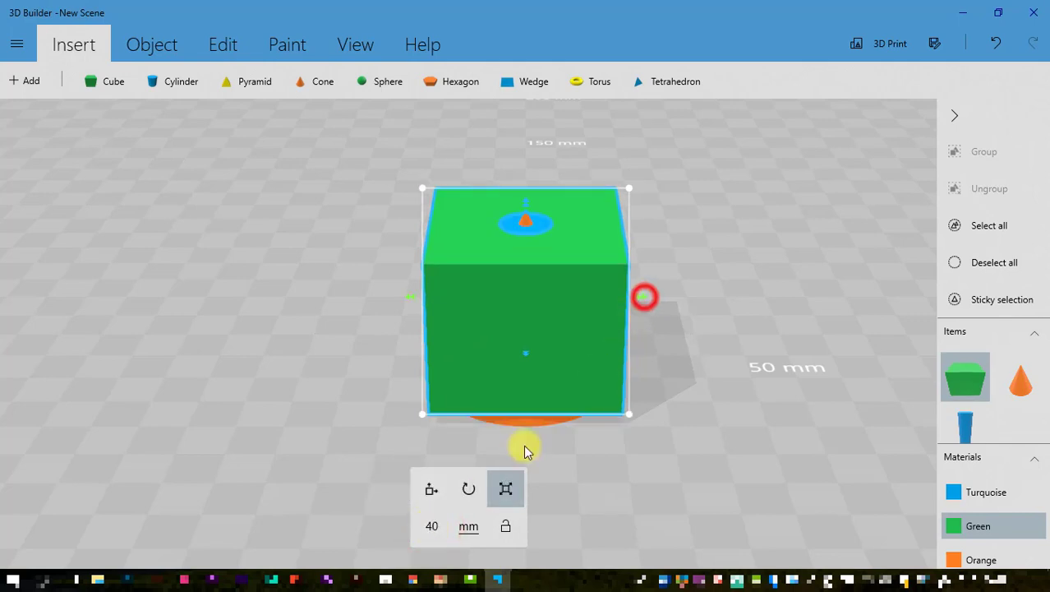
left_click(432, 526)
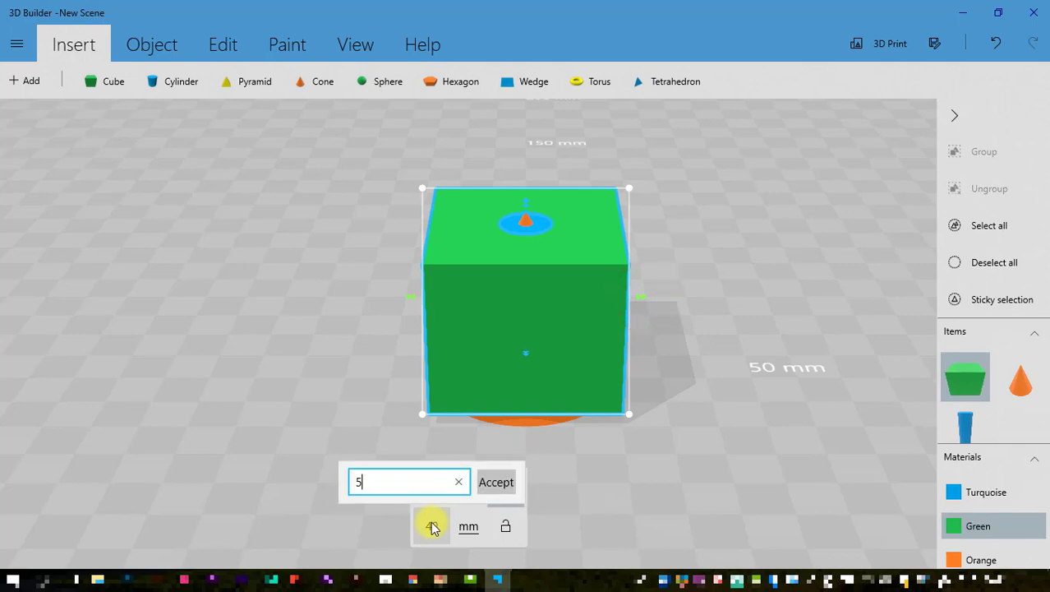
type("5")
key("Return")
left_click(522, 352)
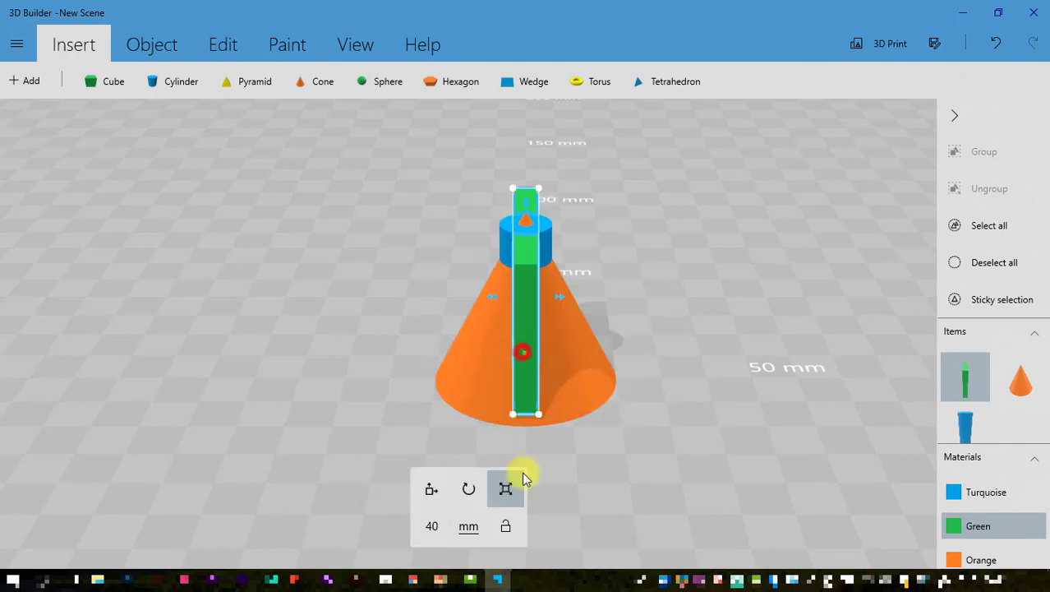
left_click(425, 529)
type("11")
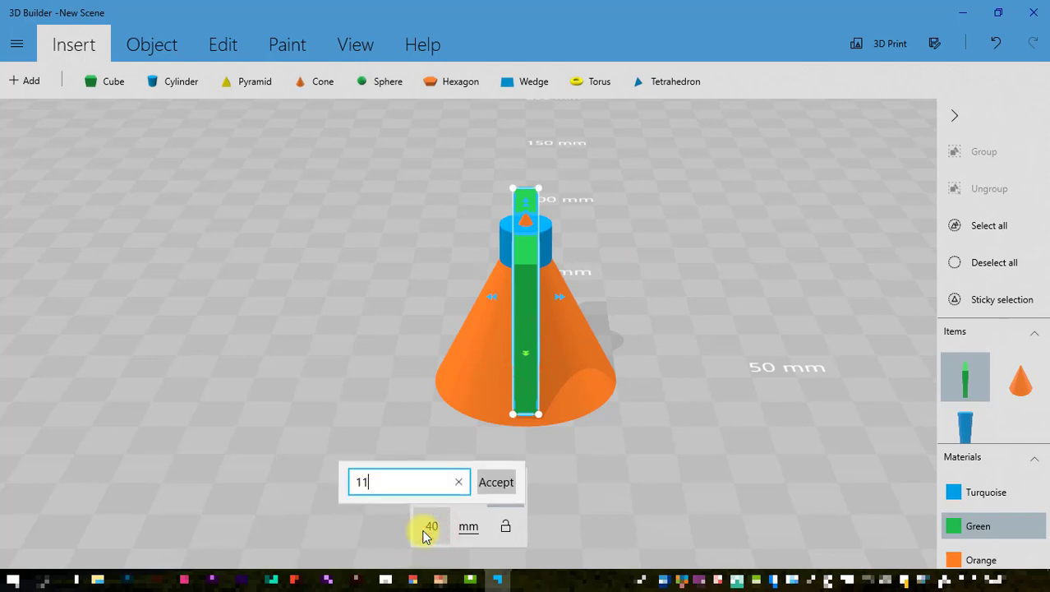
key("Return")
Move the orange cone sideways, clear of the cylinder and block, to about -137.8 mm.
left_click(560, 383)
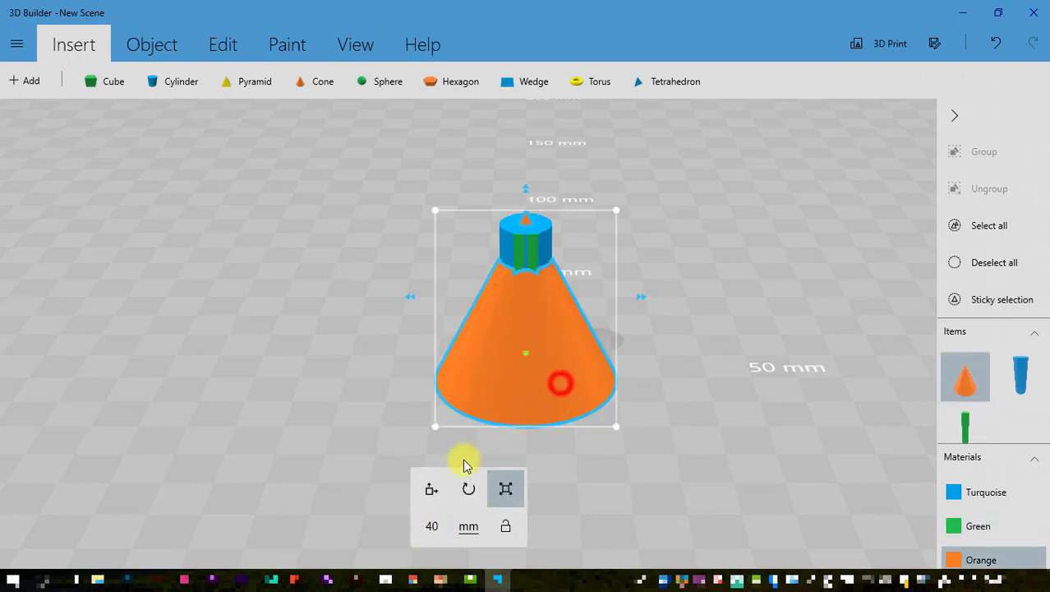
left_click(432, 489)
left_click_drag(642, 294, 3, 312)
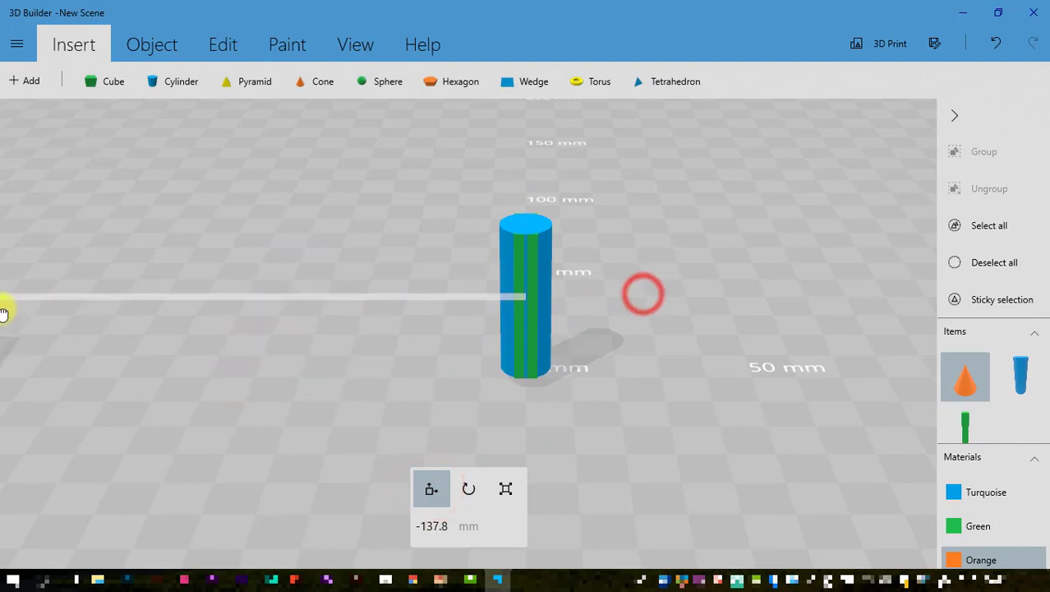
Duplicate the green block and move the copy away from the cylinder to about -18.69 mm.
left_click_drag(320, 384, 576, 355)
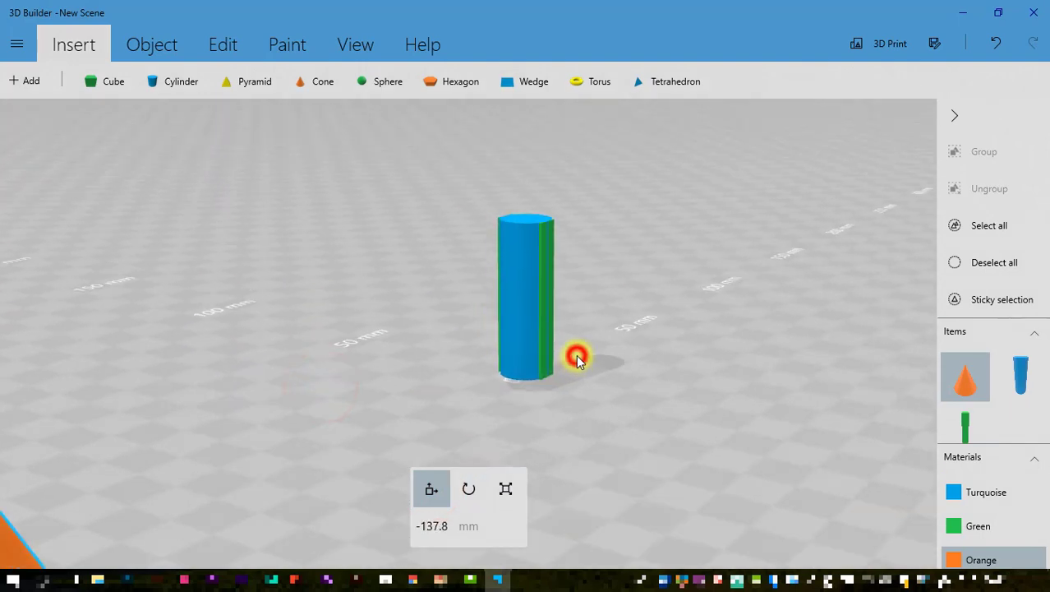
left_click(546, 315)
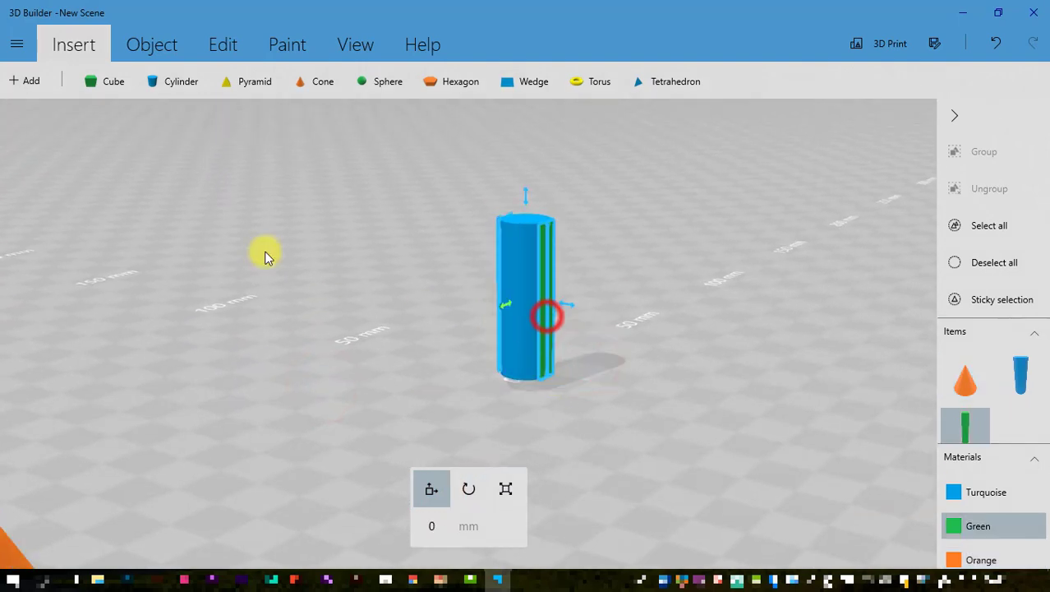
left_click(154, 46)
left_click(54, 81)
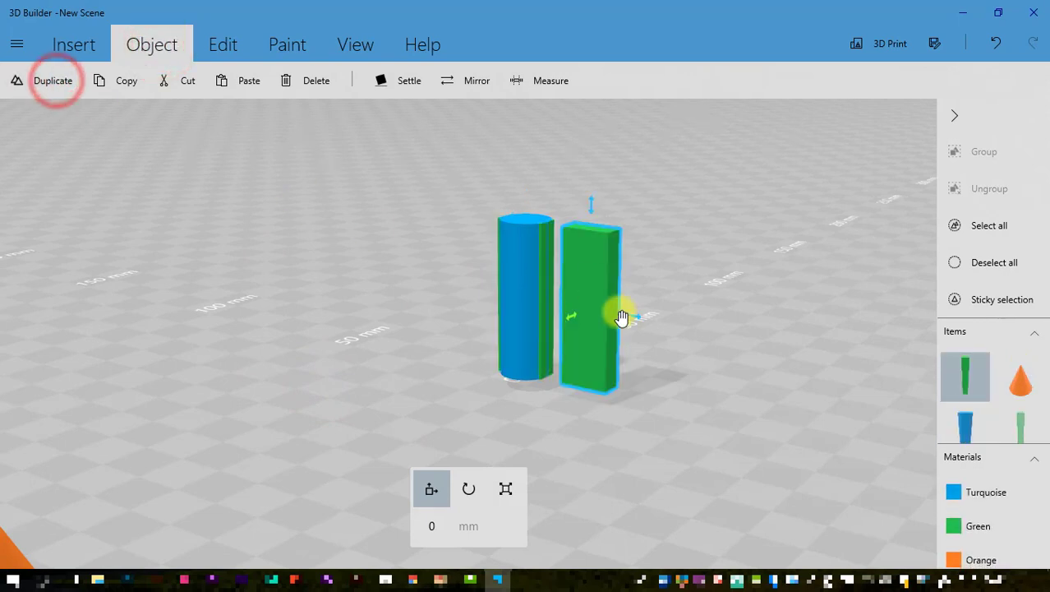
left_click_drag(628, 313, 509, 403)
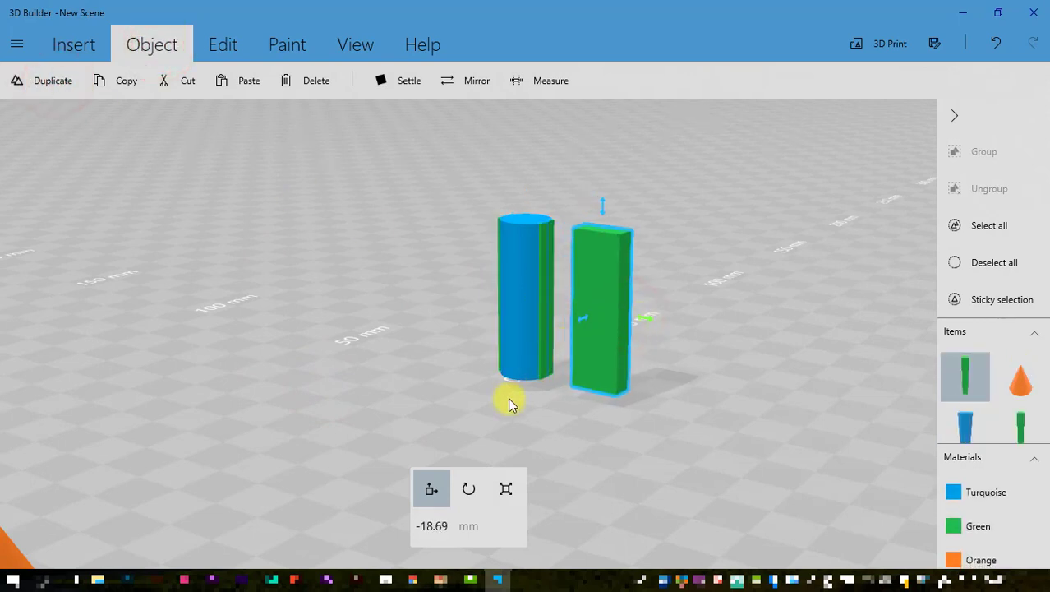
Set the depth of the original green block inside the cylinder to 13 mm.
left_click_drag(445, 389, 518, 387)
left_click(550, 288)
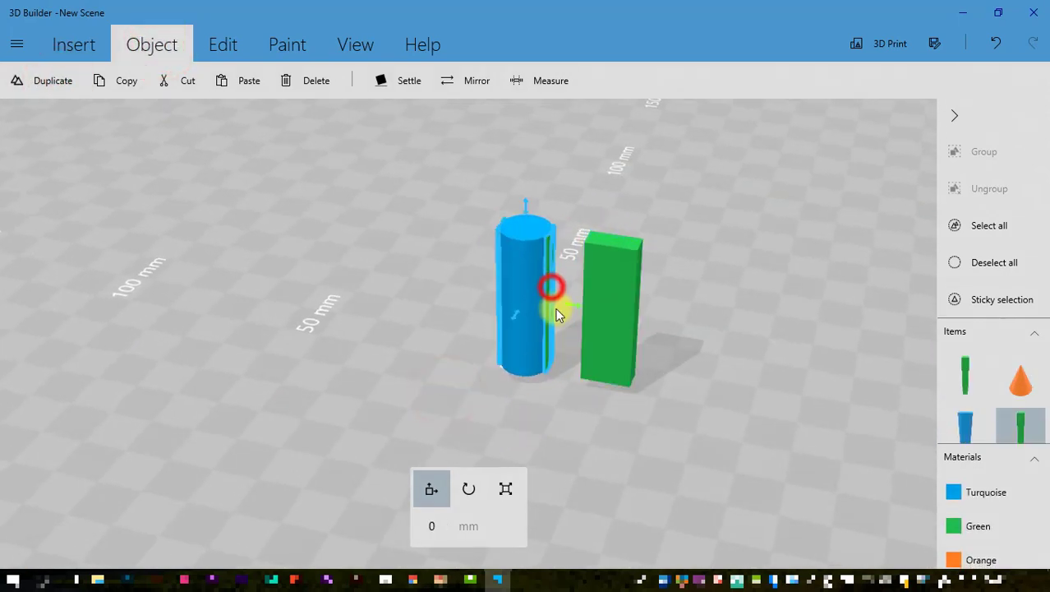
mouse_move(567, 311)
left_mouse_down()
mouse_move(579, 310)
mouse_move(572, 317)
left_mouse_up()
left_click(508, 484)
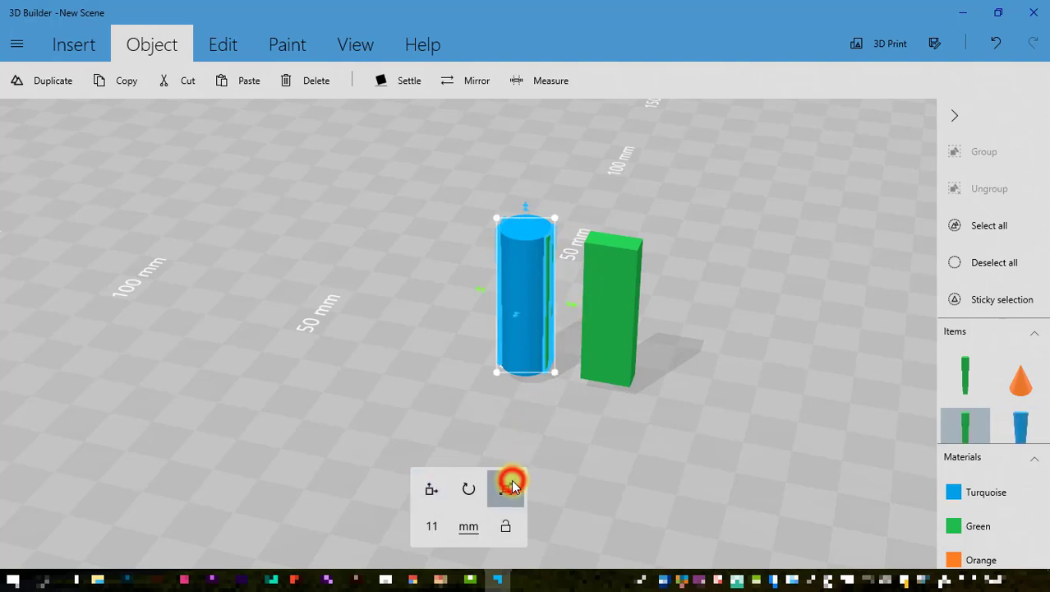
left_click(430, 526)
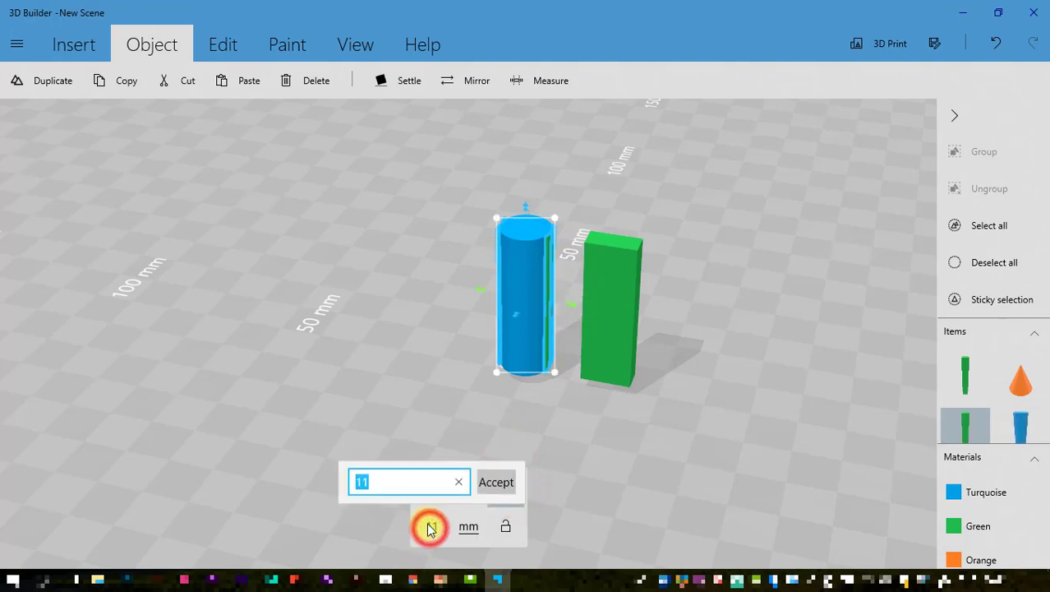
key("Return")
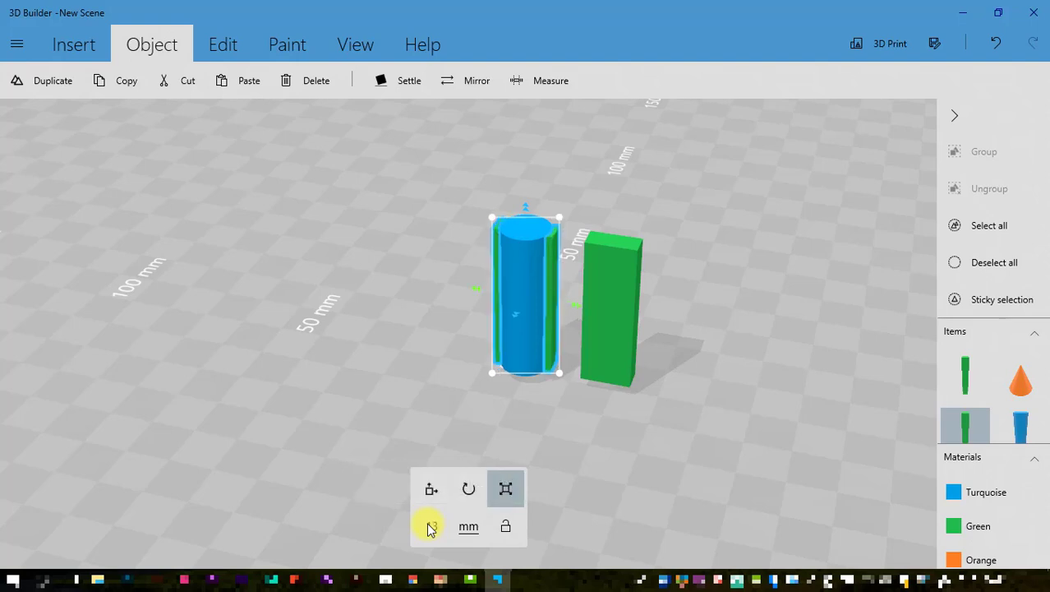
Move the green block inside the cylinder to -1 mm and the duplicate block to -13 mm, closing the gap between them.
left_click(432, 489)
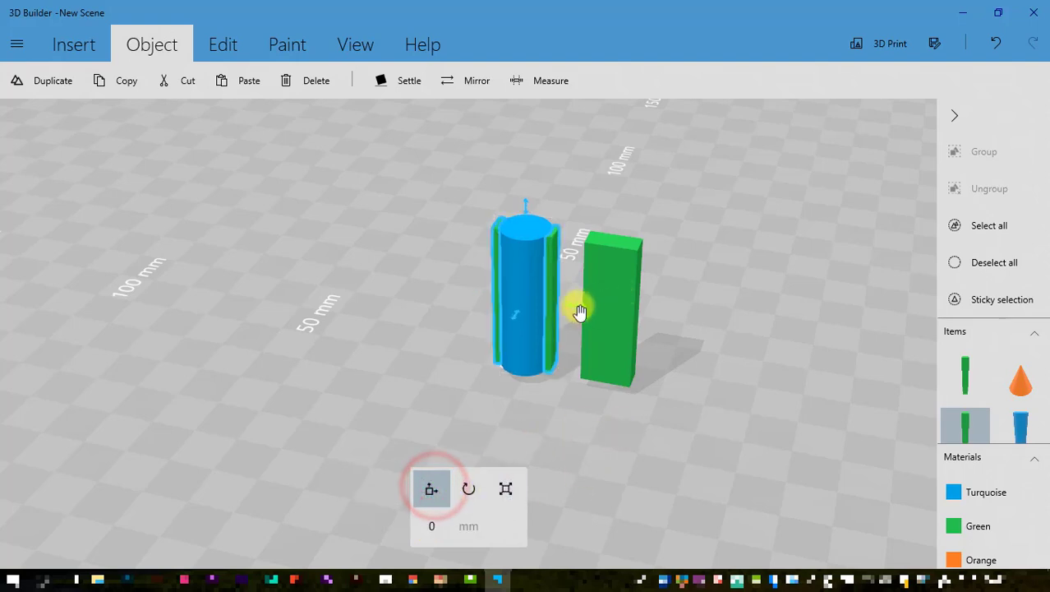
left_click_drag(578, 309, 581, 307)
left_click(619, 309)
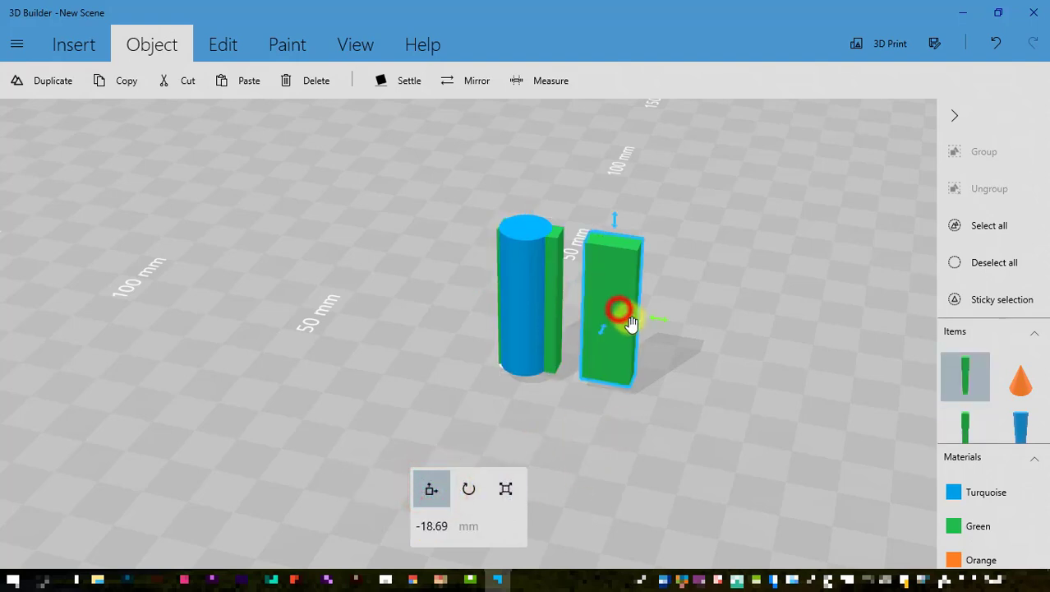
left_click_drag(654, 320, 629, 322)
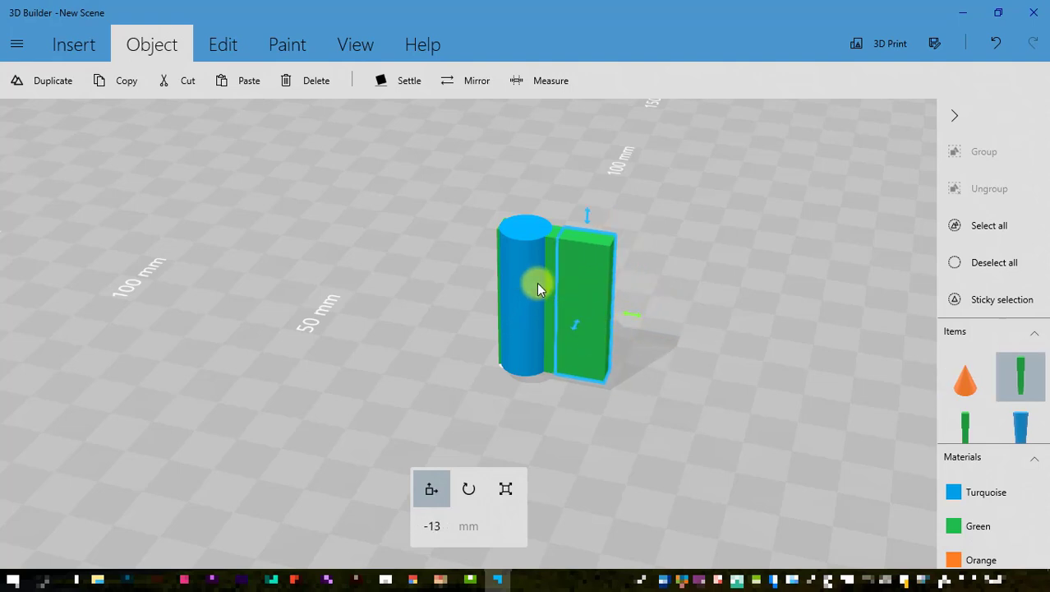
Shorten the green block inside the cylinder from the side facing away from the duplicate, keeping its end within the cylinder.
left_click(549, 262)
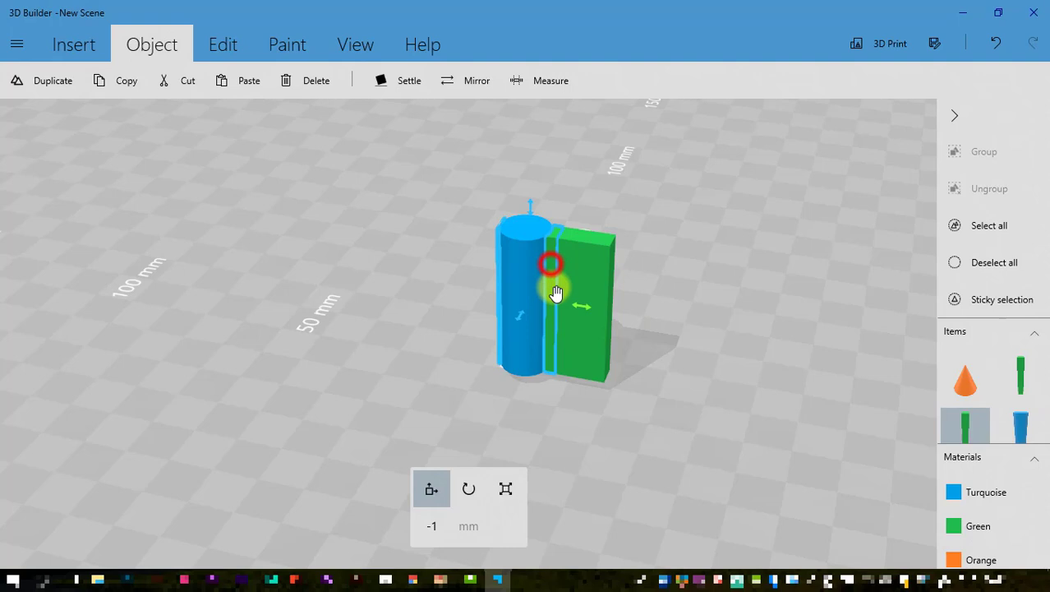
left_click(505, 489)
left_click(482, 287)
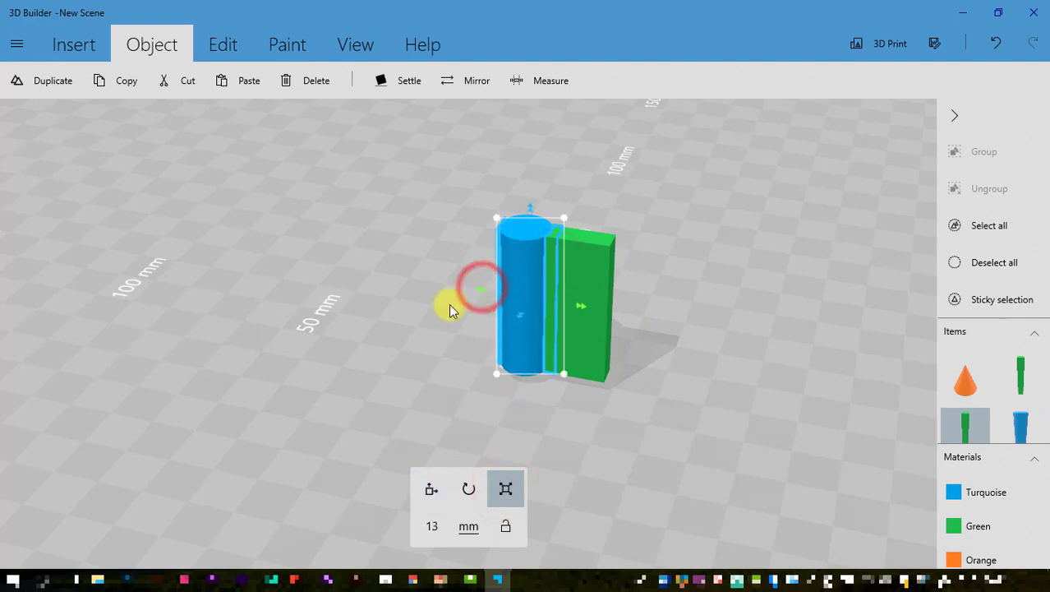
left_click_drag(389, 326, 581, 305)
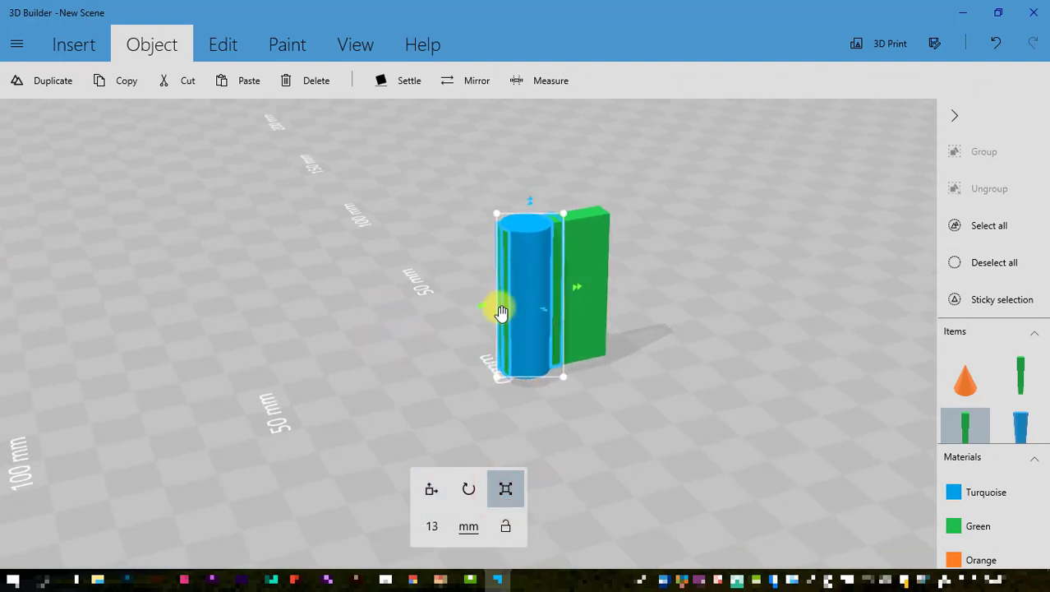
left_click_drag(484, 308, 511, 316)
Cut the duplicate green block that stands beside the cylinder's shorter green block out of the scene.
left_click_drag(699, 368, 597, 270)
left_click(597, 270)
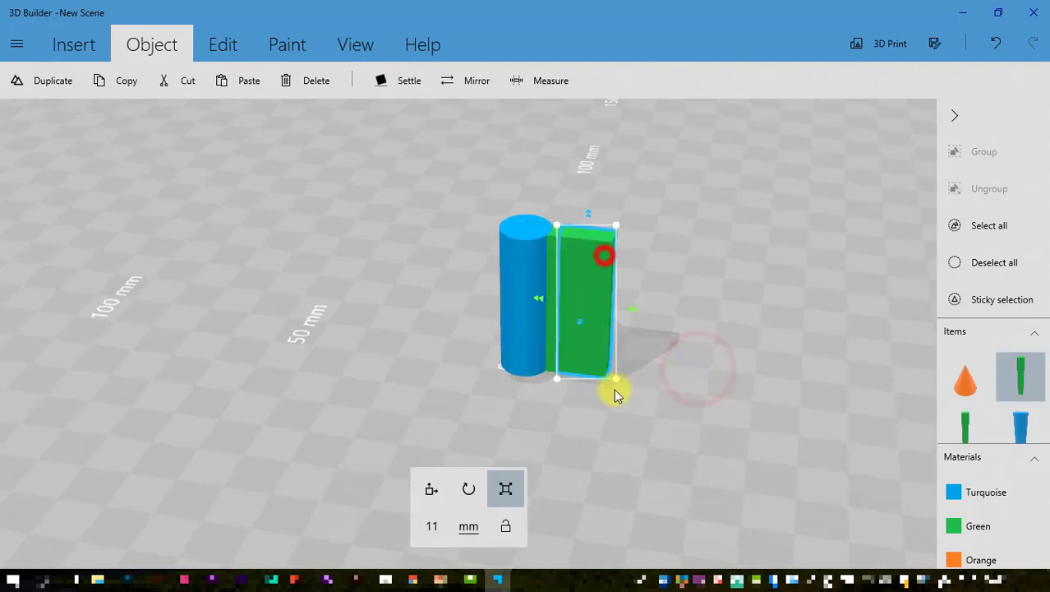
left_click(187, 80)
Turn on sticky selection, select the remaining green block together with the blue cylinder, and merge them into one object.
left_click_drag(637, 382, 583, 347)
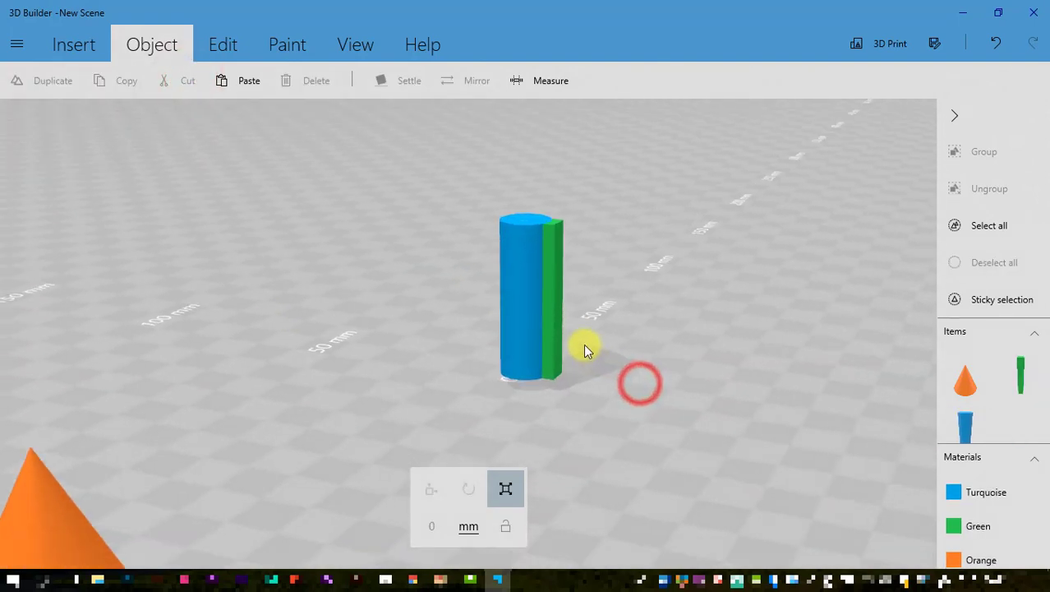
left_click(968, 300)
left_click(557, 291)
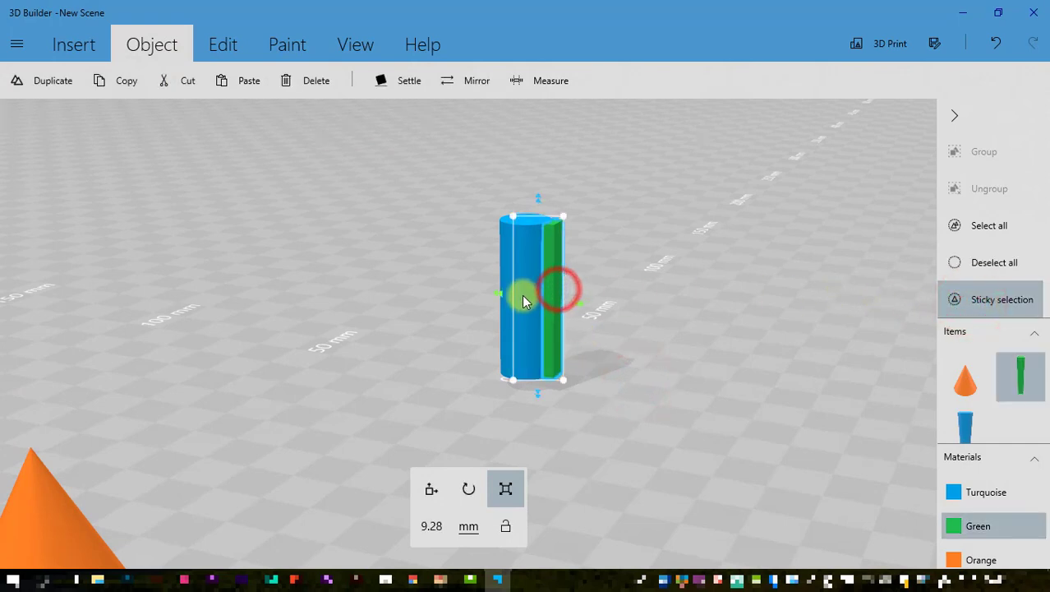
left_click(520, 295)
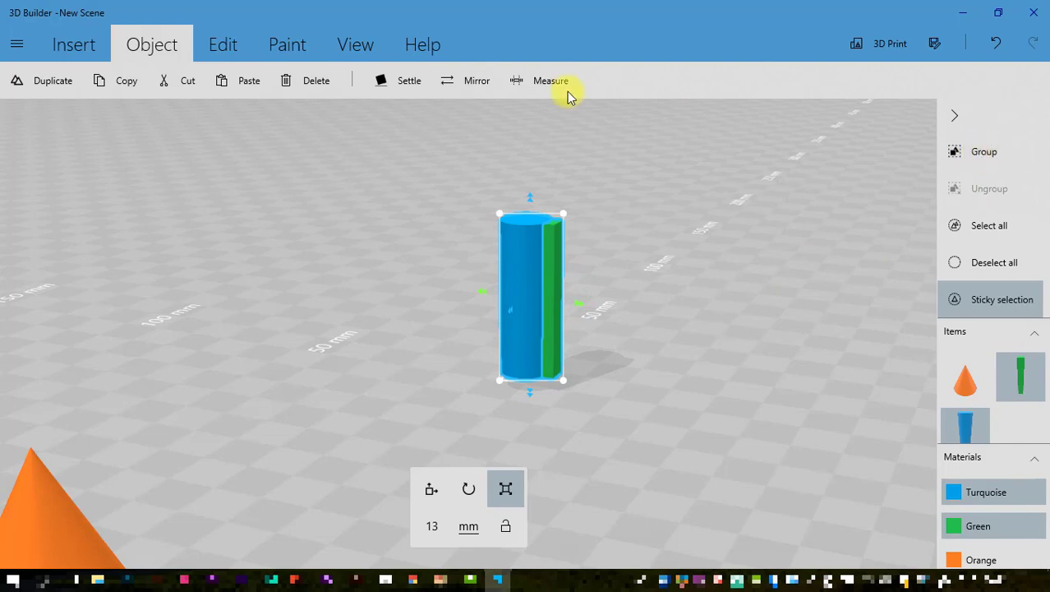
left_click(234, 46)
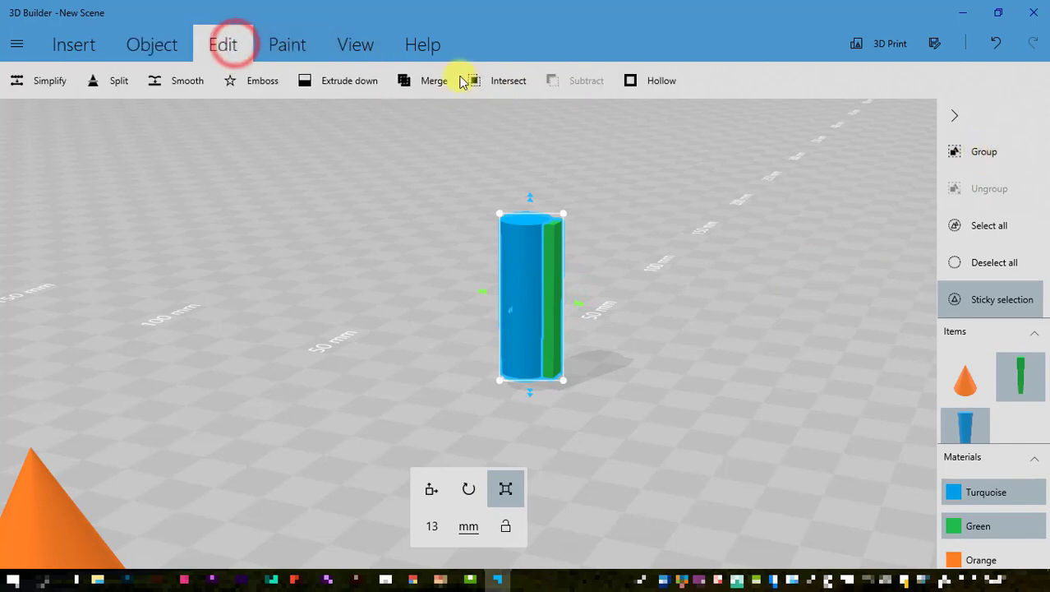
left_click(427, 82)
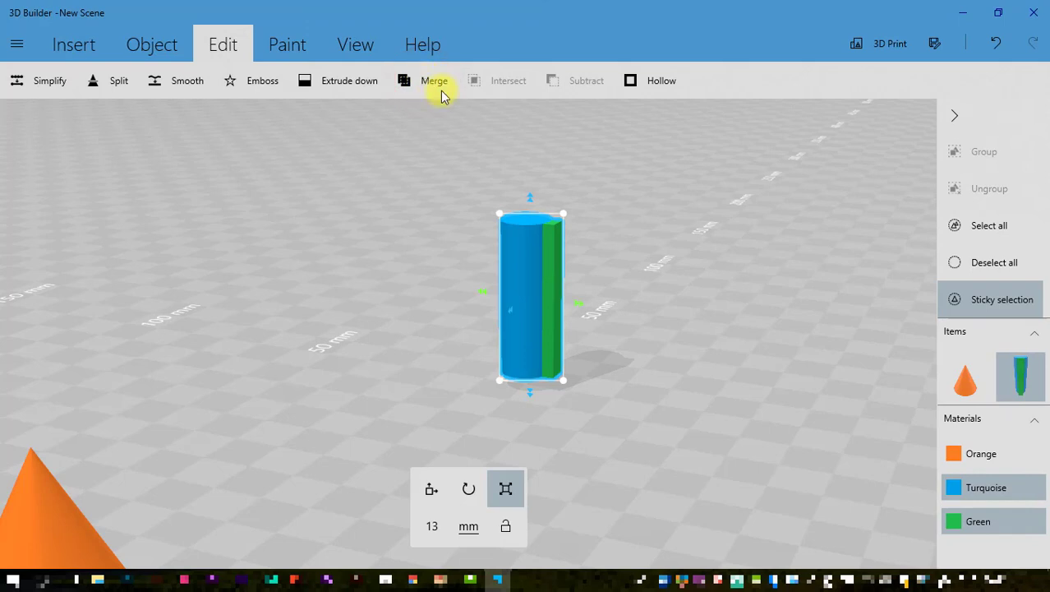
Paint the whole merged object dark red using the standard colours and apply the colour.
left_click(272, 48)
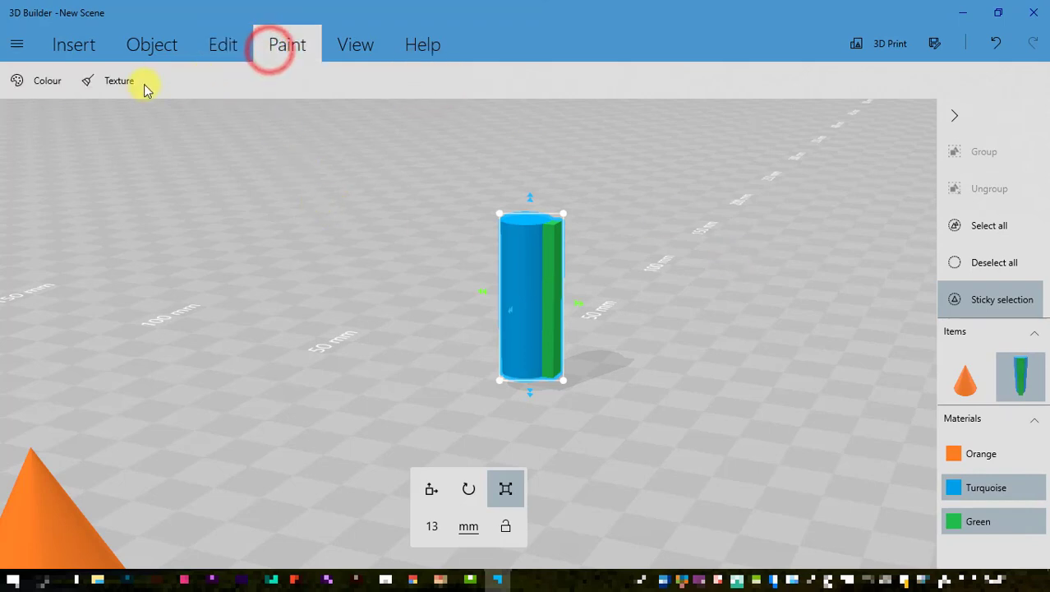
left_click(35, 84)
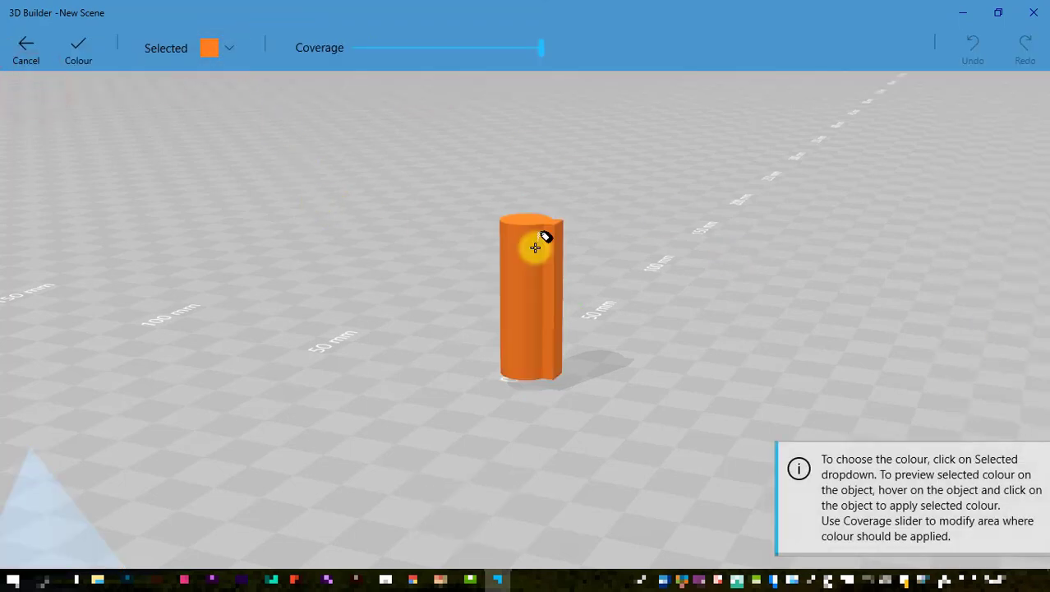
left_click(529, 248)
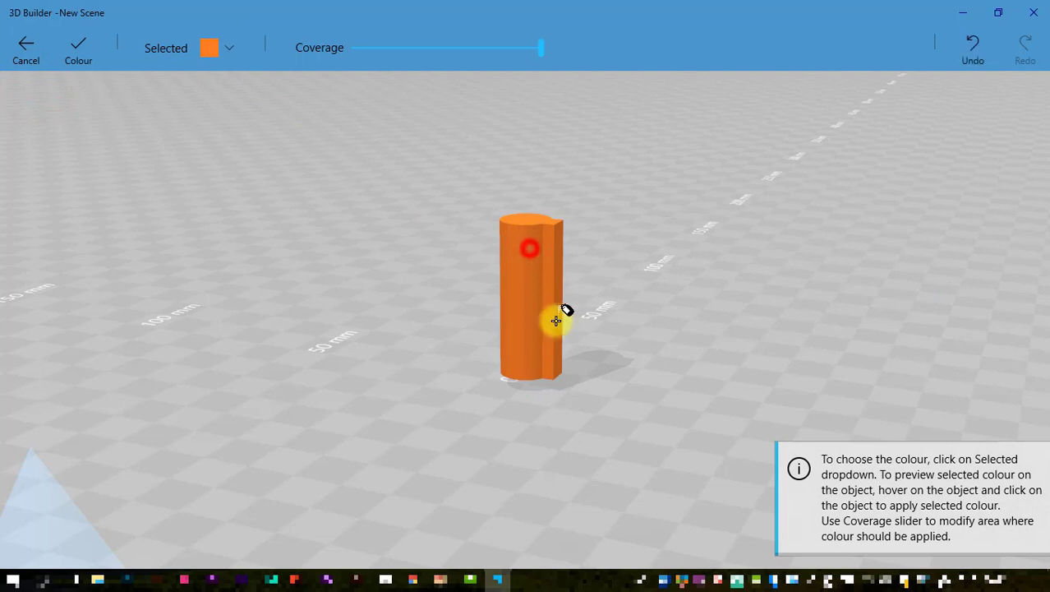
left_click(229, 48)
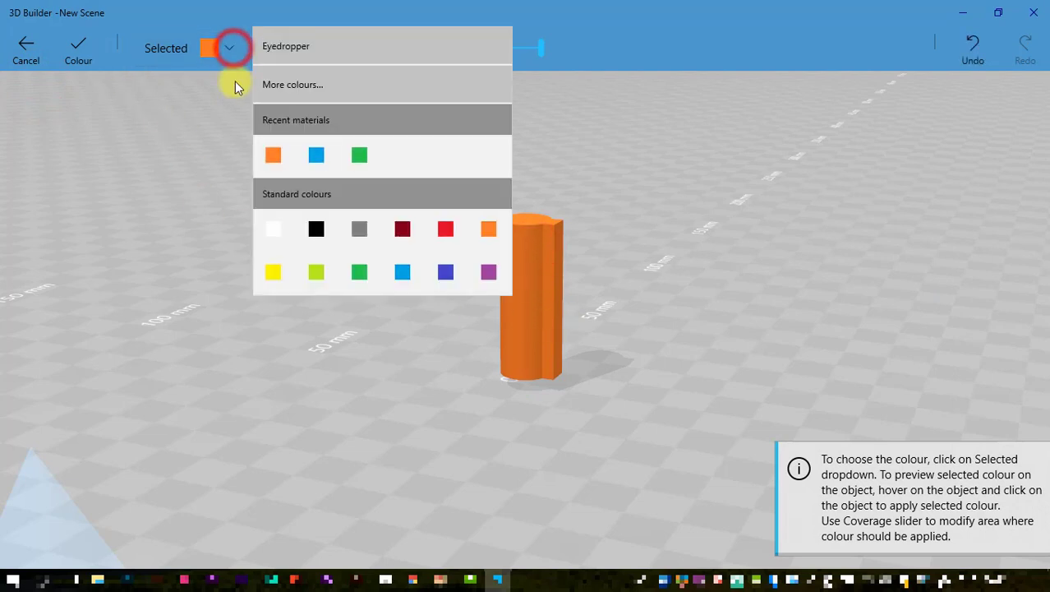
left_click(413, 236)
left_click(517, 251)
left_click(76, 46)
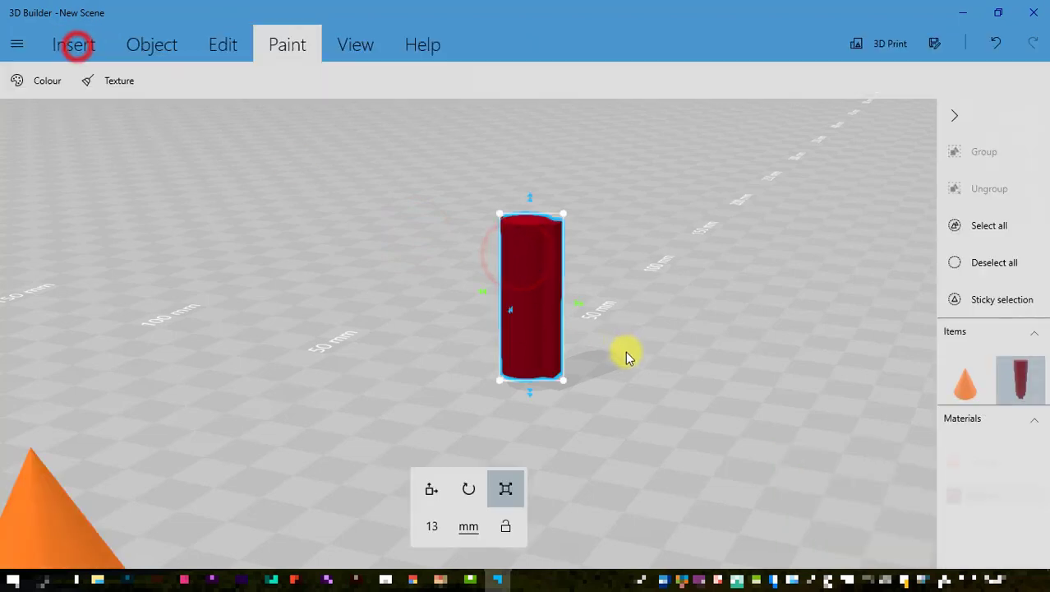
Duplicate the dark red piece twice to make a row of three.
mouse_move(741, 391)
left_mouse_down()
mouse_move(614, 412)
mouse_move(474, 411)
left_mouse_up()
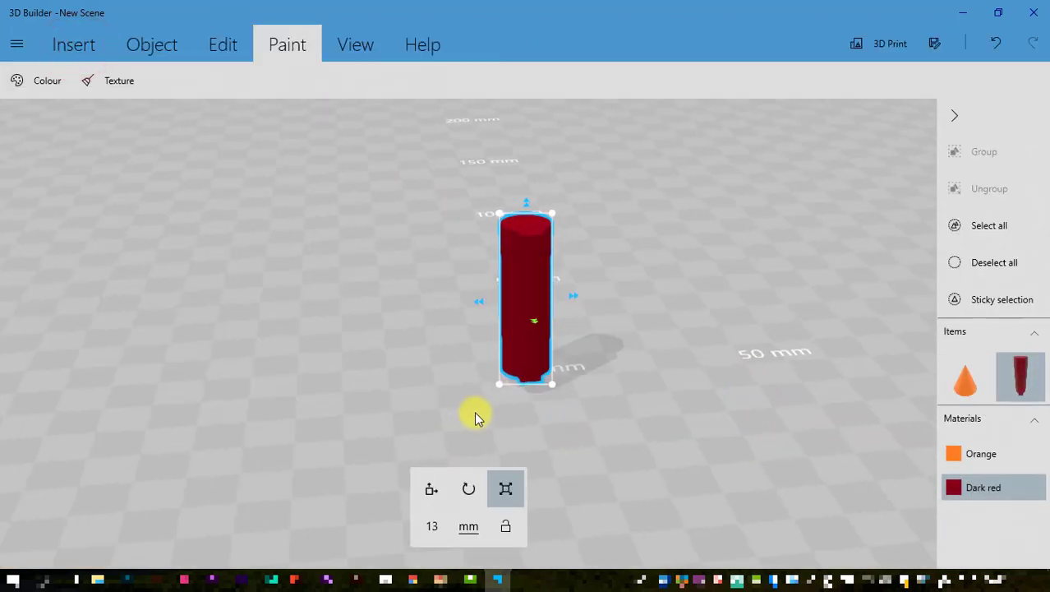
left_click(155, 45)
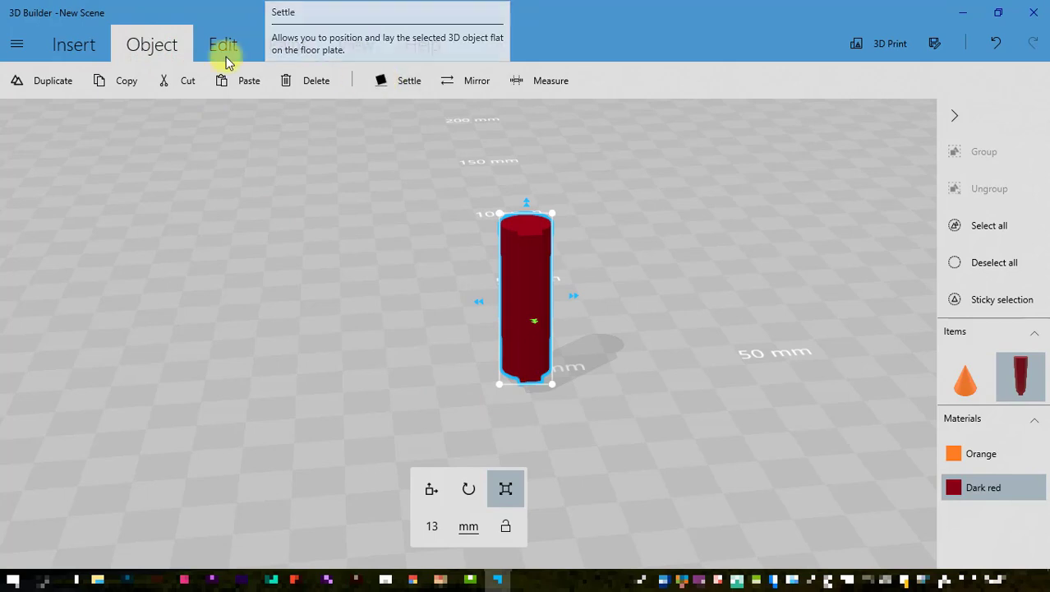
left_click(52, 80)
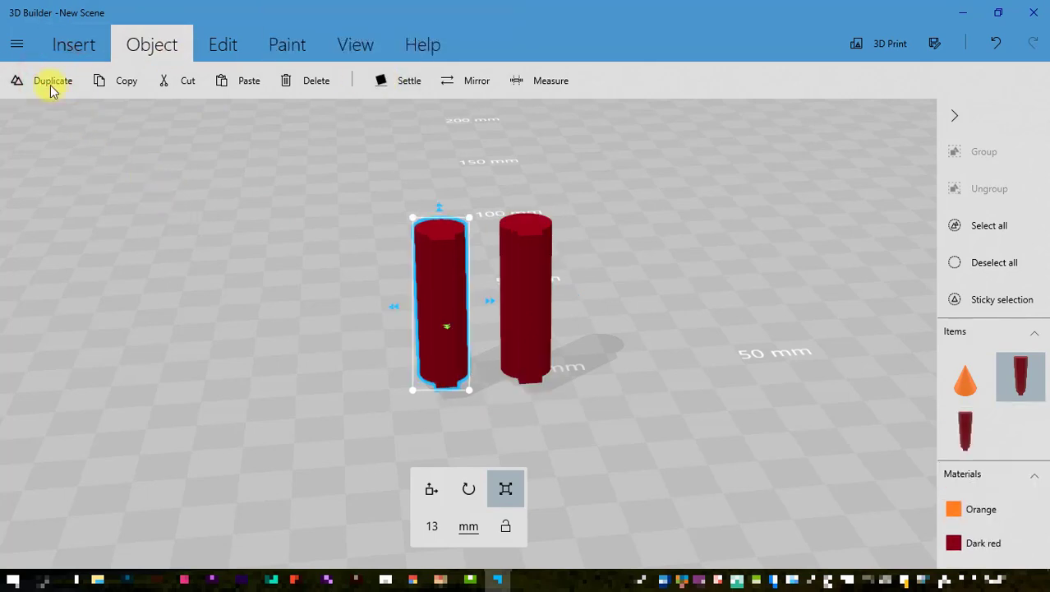
left_click(46, 82)
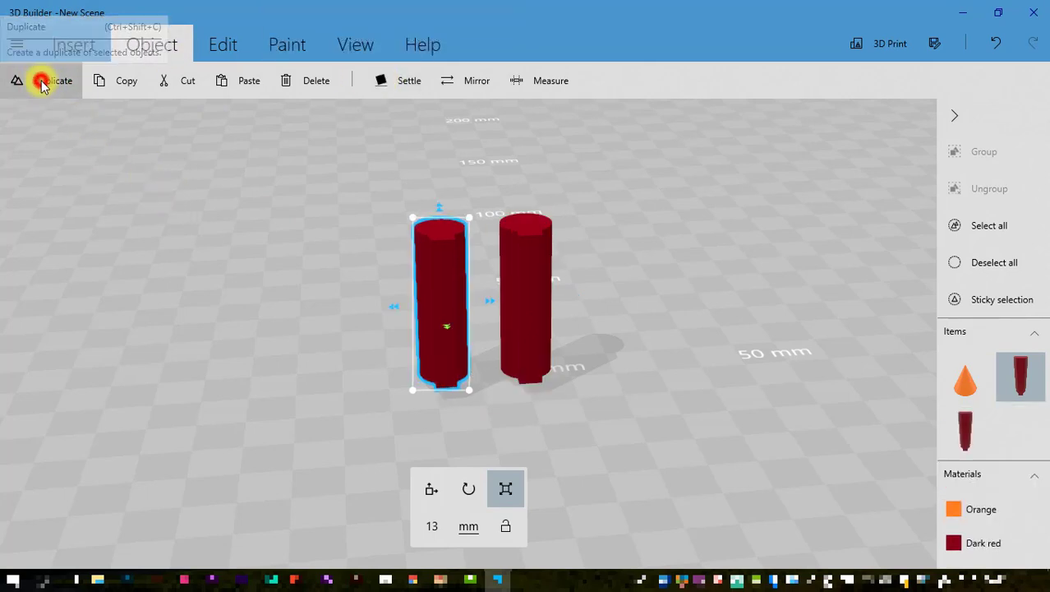
Select all three dark red pieces and duplicate them together as a second set of three.
left_click(440, 334, "ctrl")
left_click(526, 313, "ctrl")
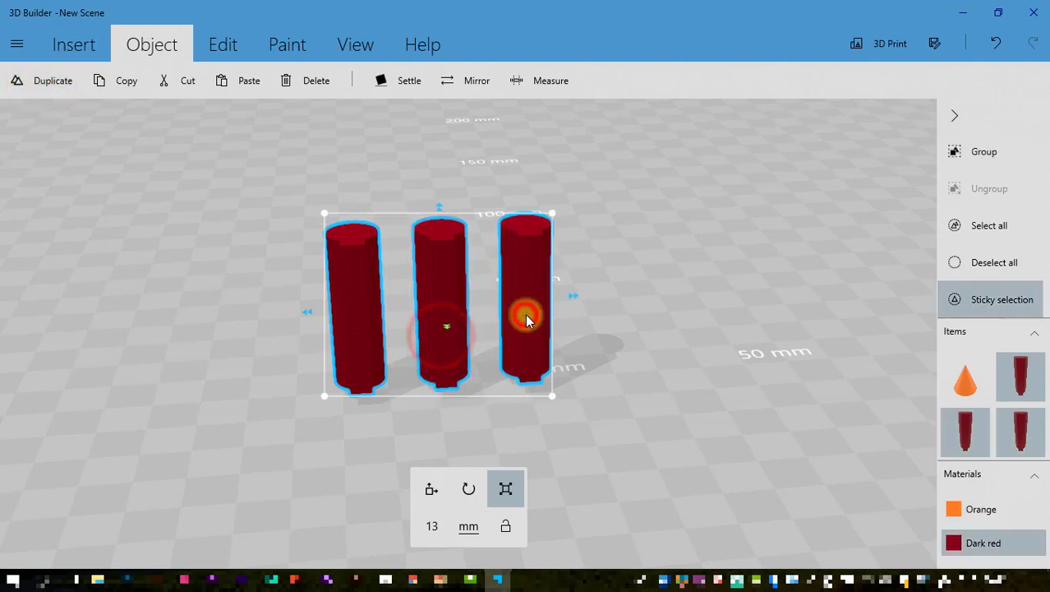
left_click(37, 80)
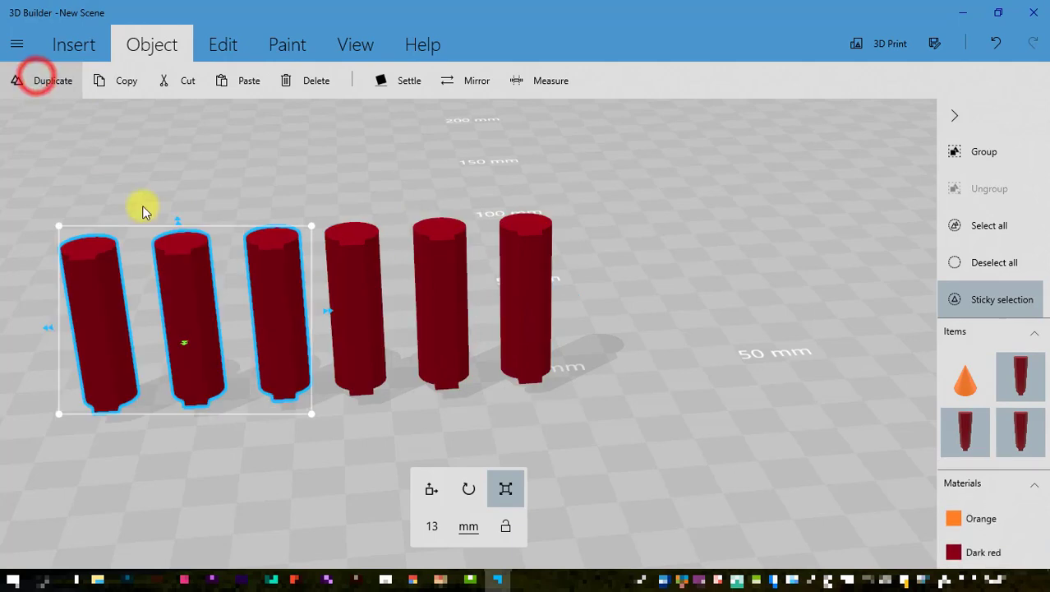
Move the three new pieces alongside the original row as a parallel second row, at about -14 mm.
left_click(430, 489)
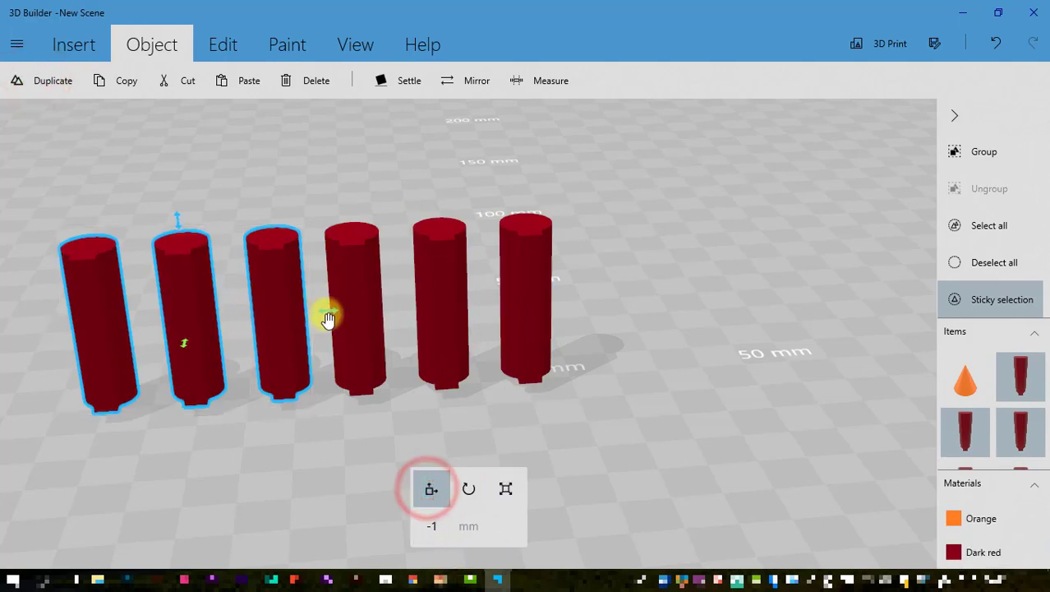
left_click_drag(329, 315, 569, 308)
left_click_drag(446, 331, 451, 355)
right_click_drag(271, 392, 546, 391)
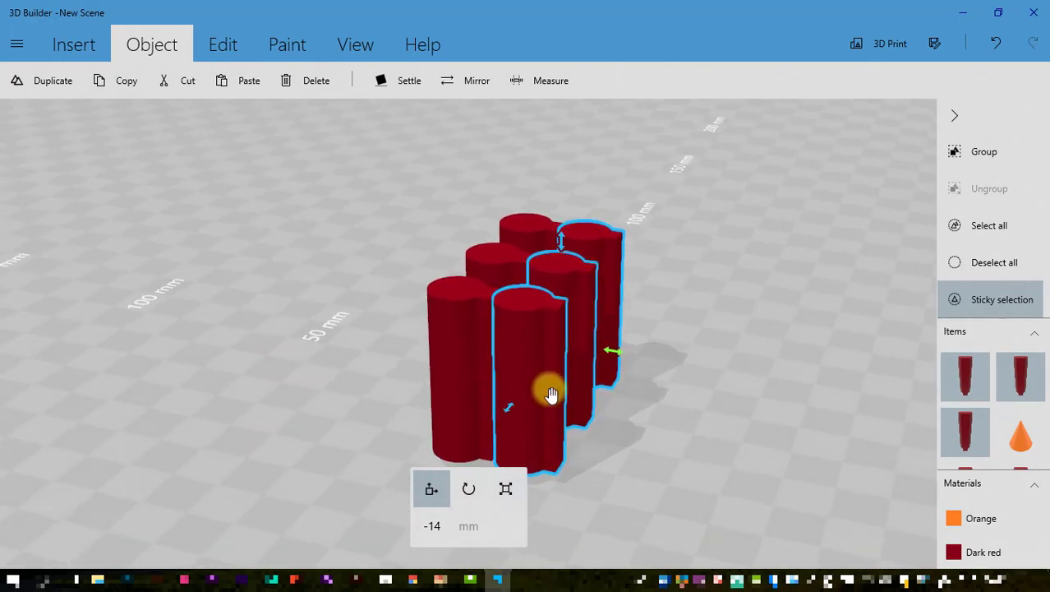
Set the position of the selected second row to -16 mm to widen the gap between the rows.
left_click(430, 527)
mouse_move(472, 580)
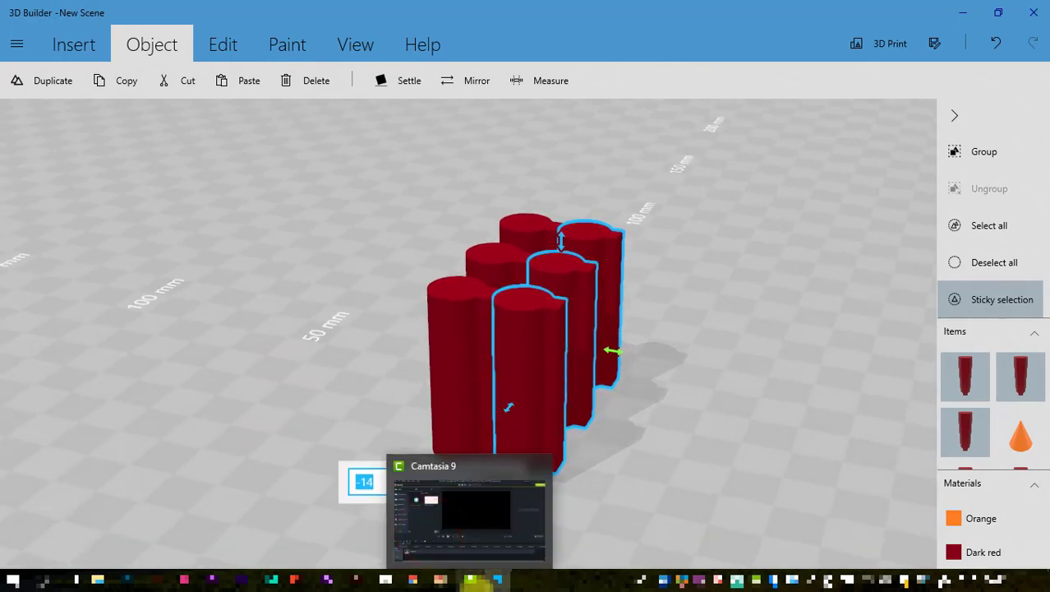
type("-1")
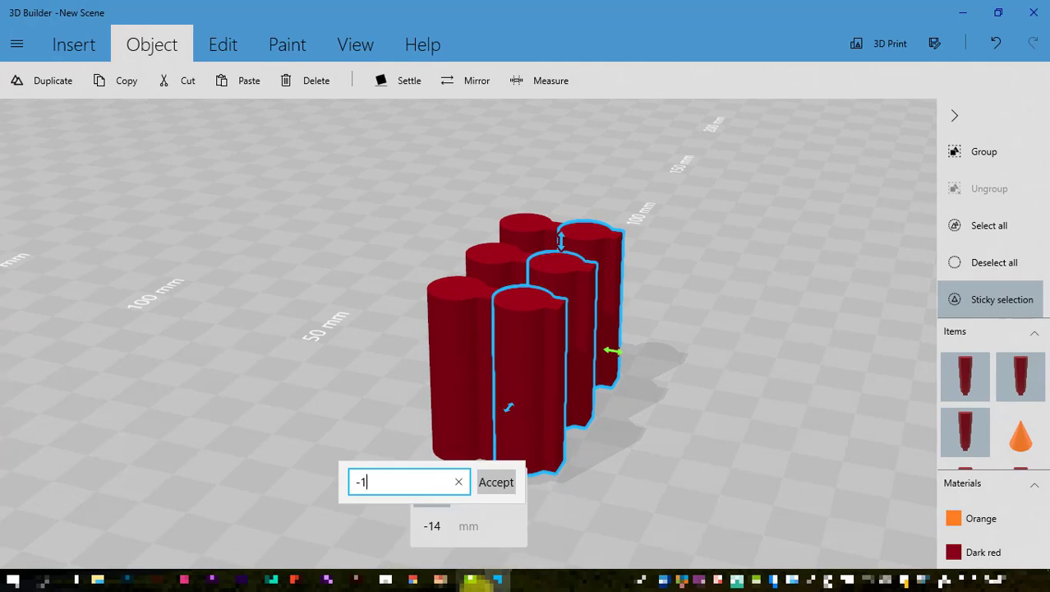
type("6")
key("Return")
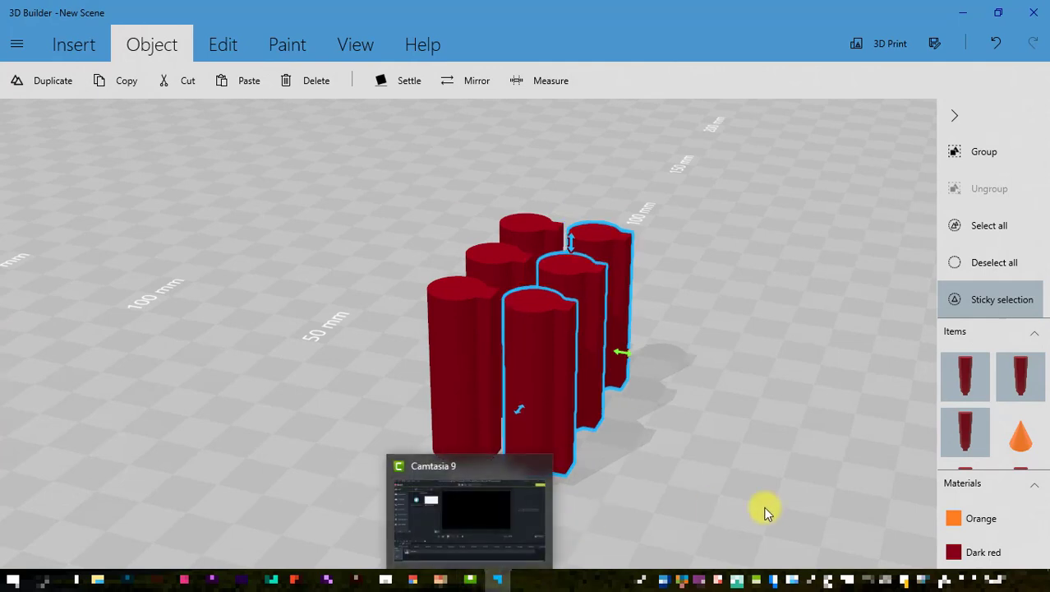
Turn off sticky selection and deselect all pieces.
left_click_drag(787, 497, 541, 517)
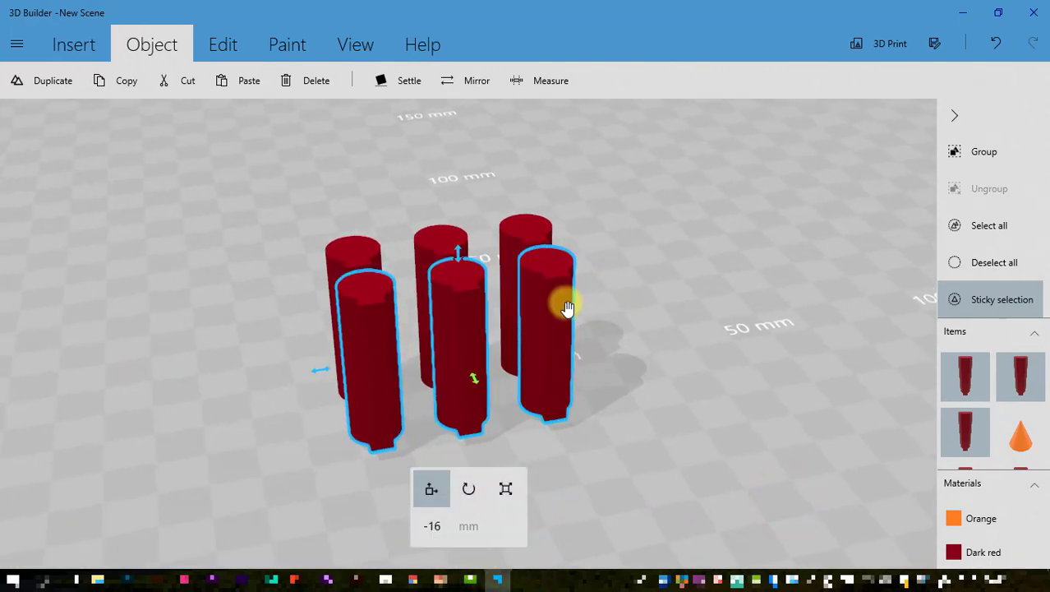
left_click(425, 238)
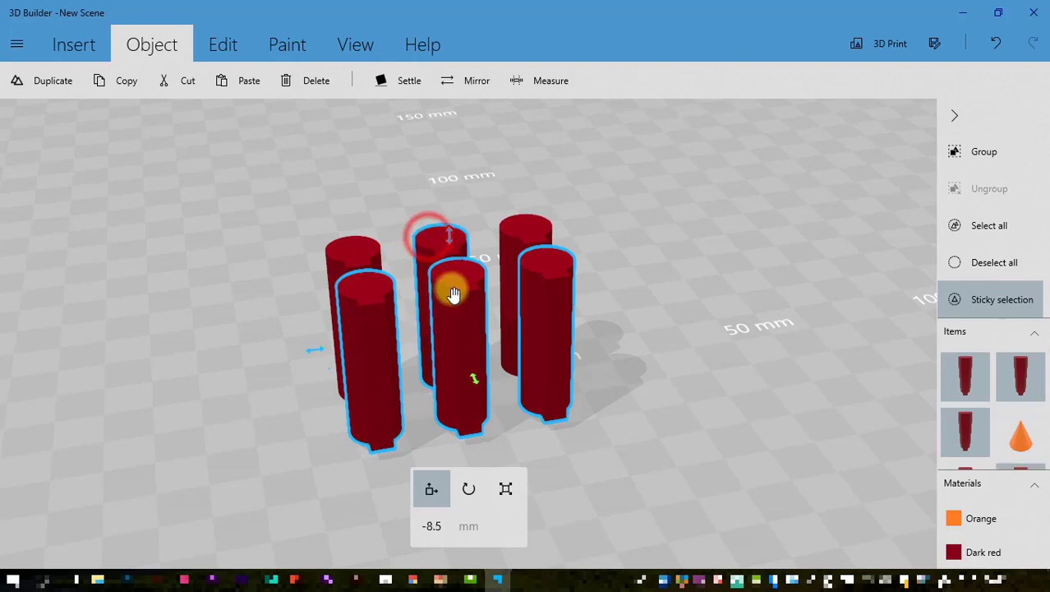
left_click(667, 325)
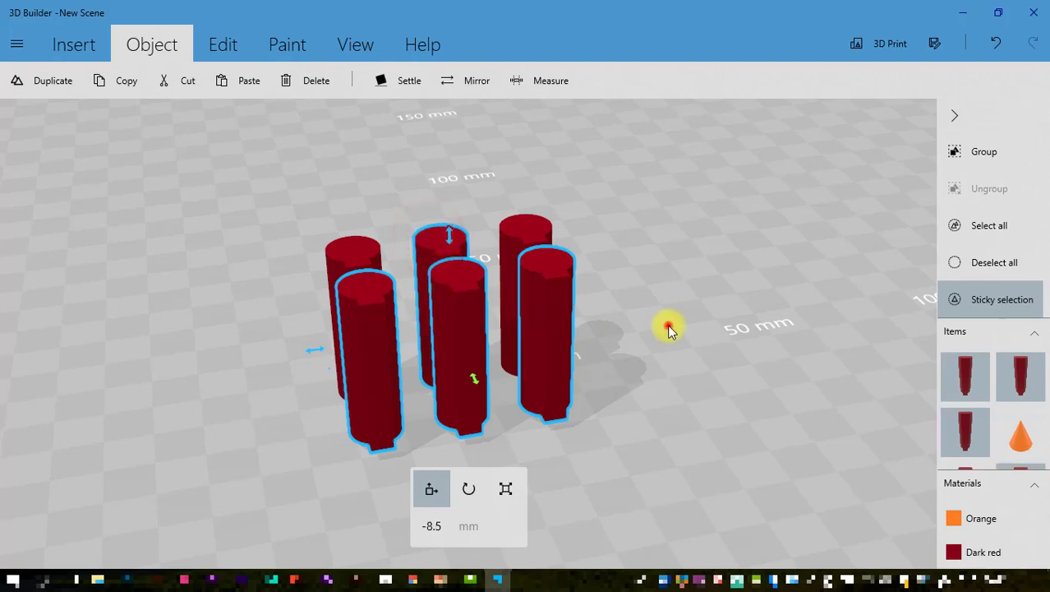
left_click(984, 296)
left_click(984, 262)
Select the middle and outer pairs of pieces and move these four towards the fixed pair, to -22 mm.
left_click(457, 286)
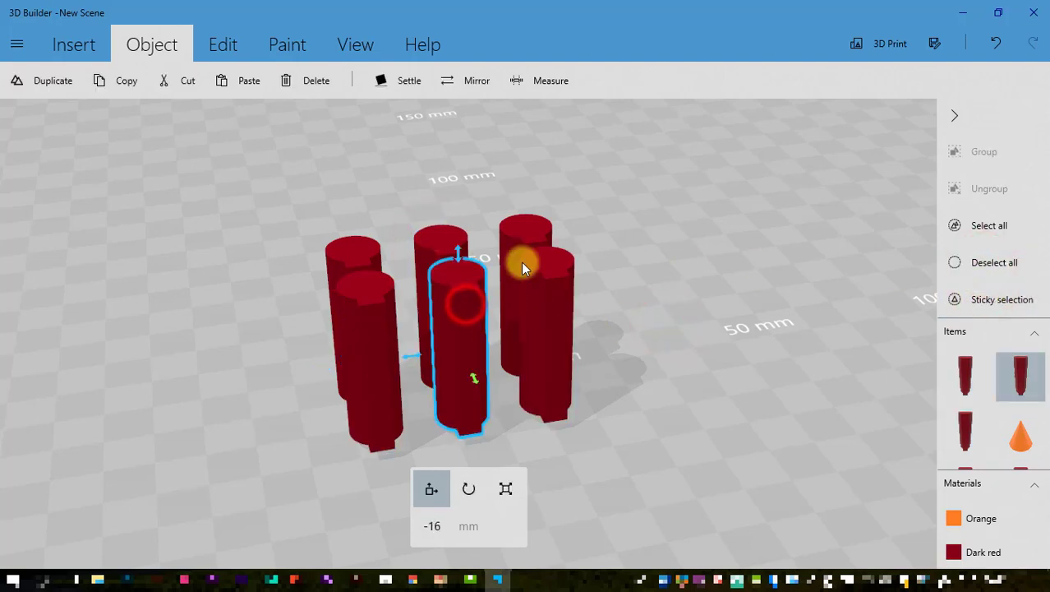
left_click(443, 235)
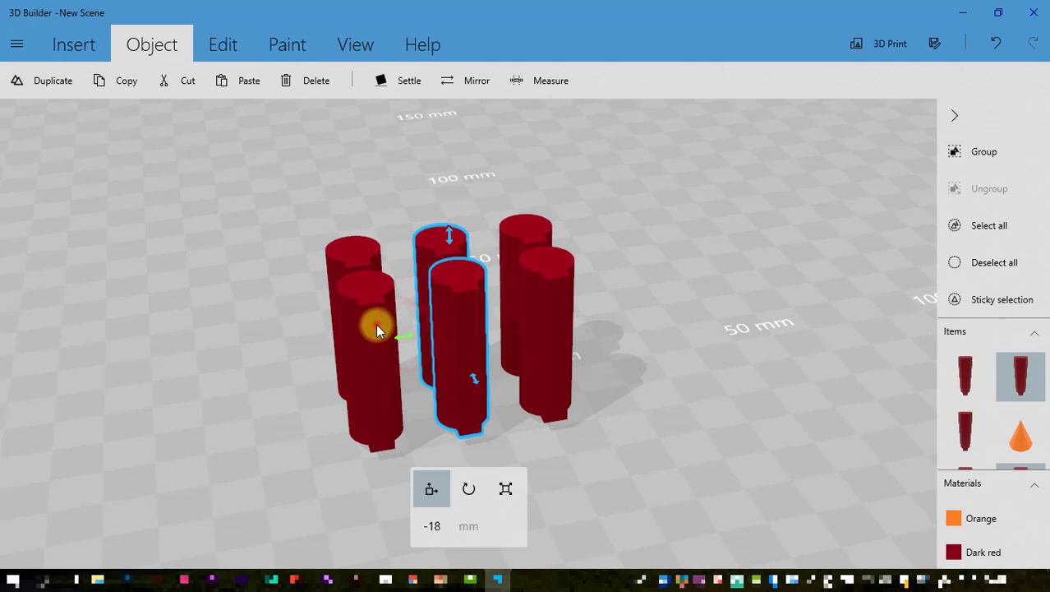
left_click(376, 323)
left_click(340, 235)
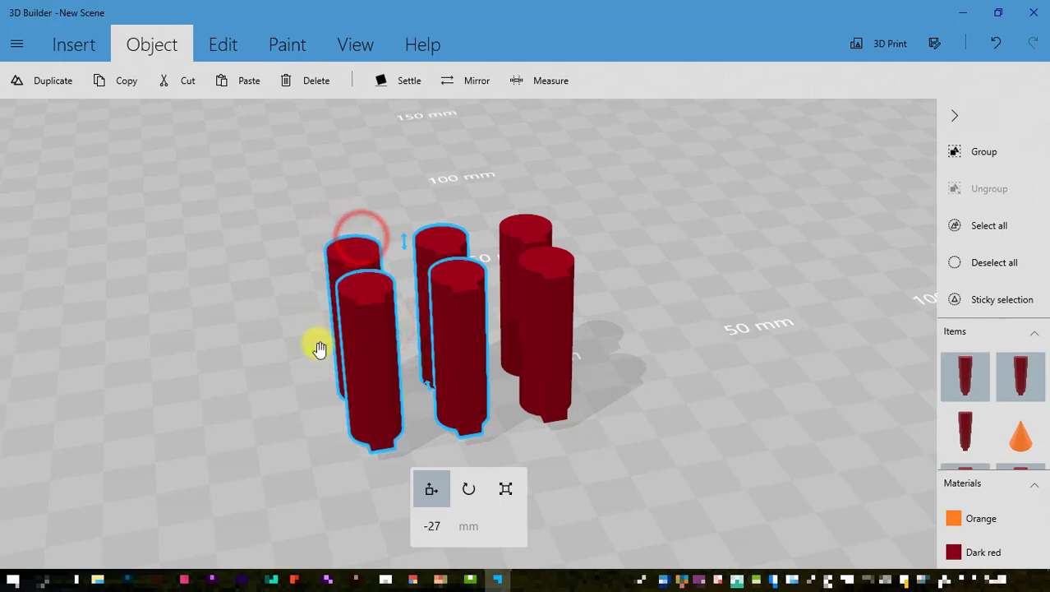
left_click_drag(317, 352, 351, 357)
left_click(432, 526)
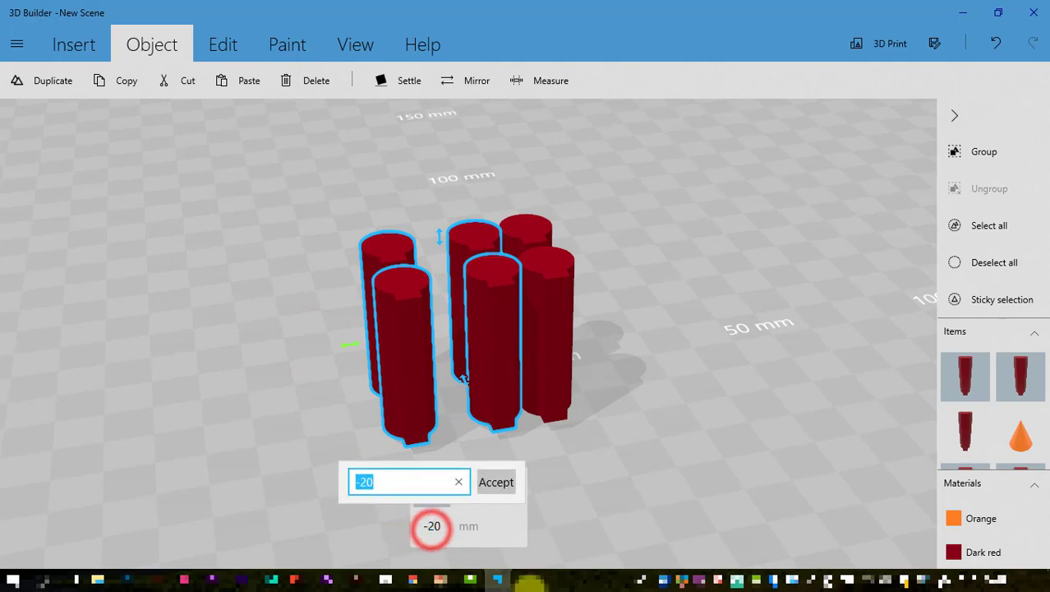
key("Return")
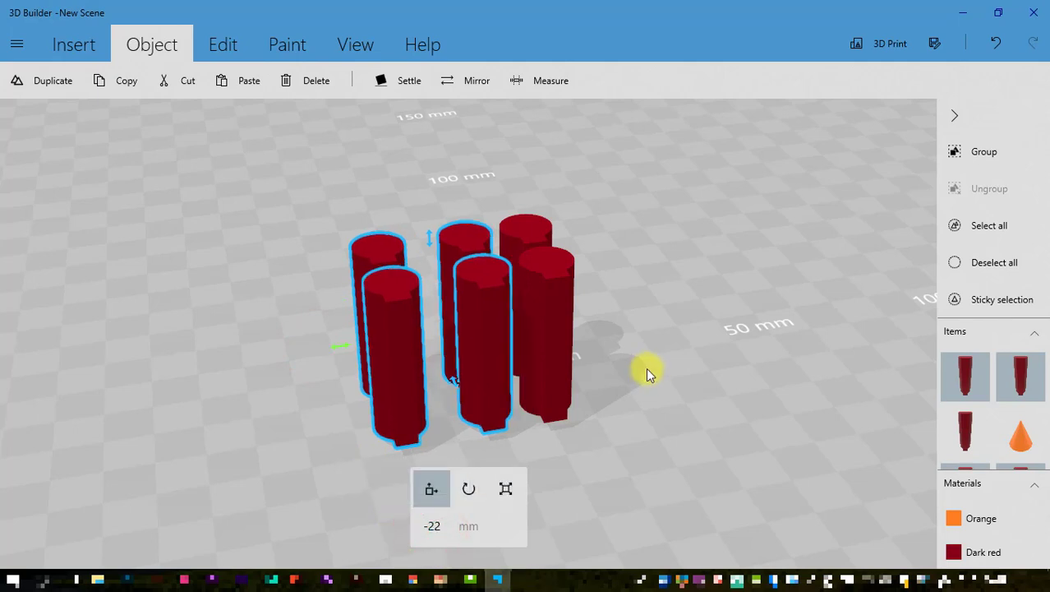
Select only the outermost pair of pieces and move it closer to the middle pair, to -26 mm.
left_click(383, 253)
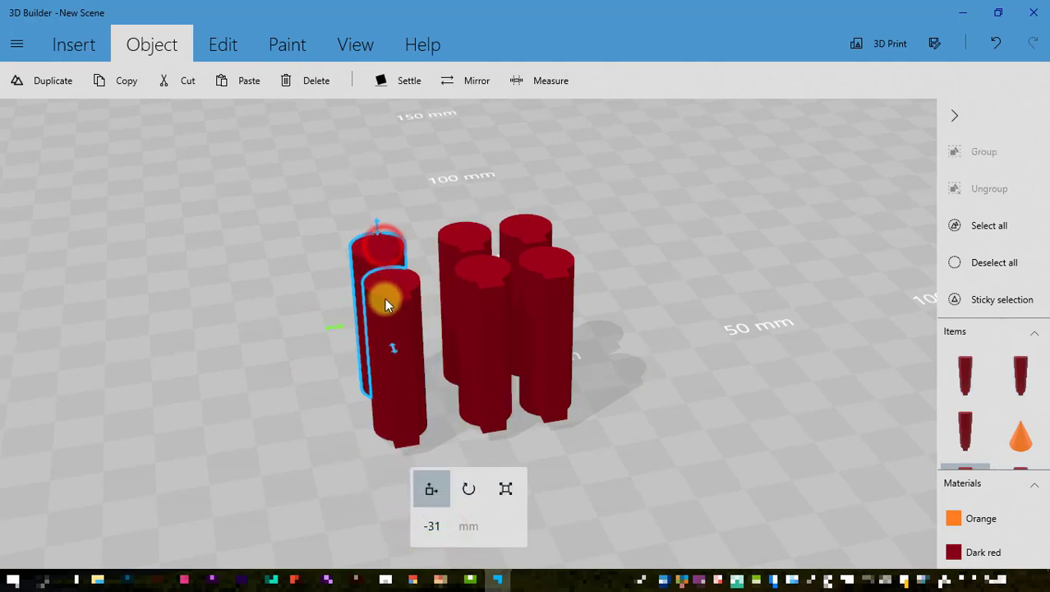
left_click(392, 303, "ctrl")
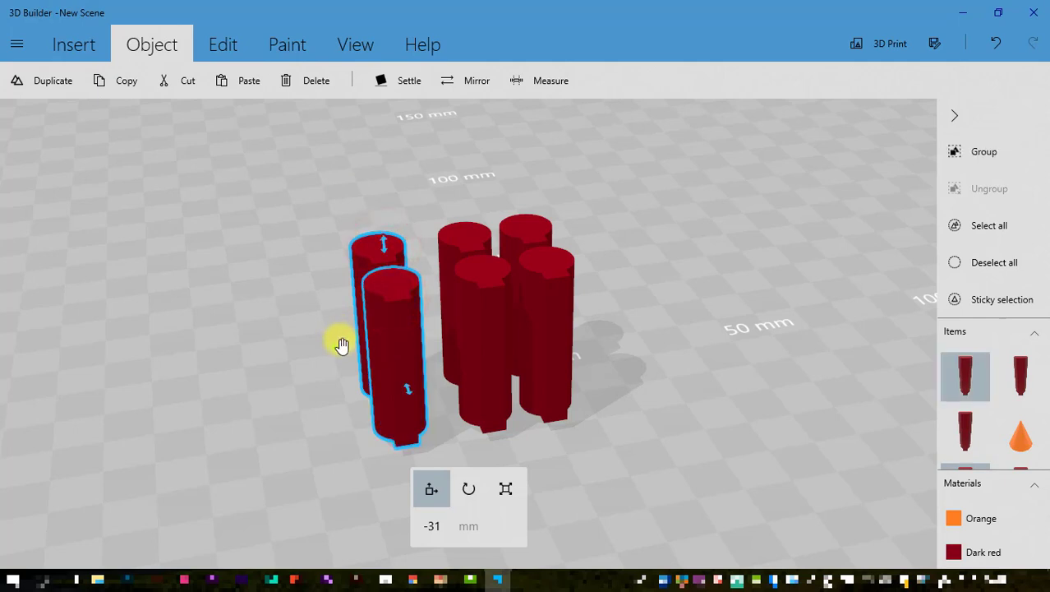
left_click_drag(342, 345, 371, 347)
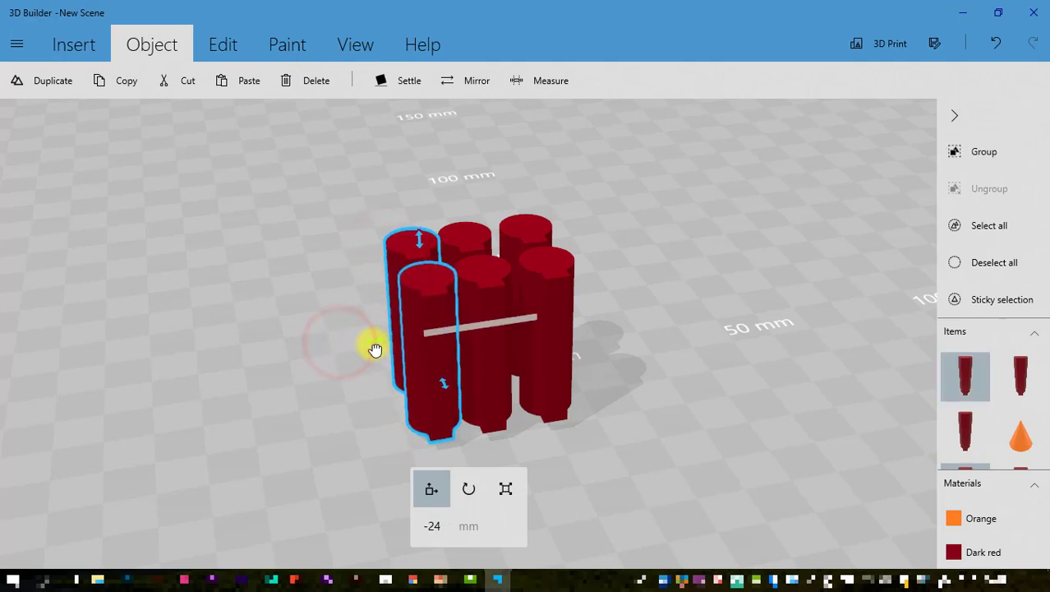
left_click(433, 534)
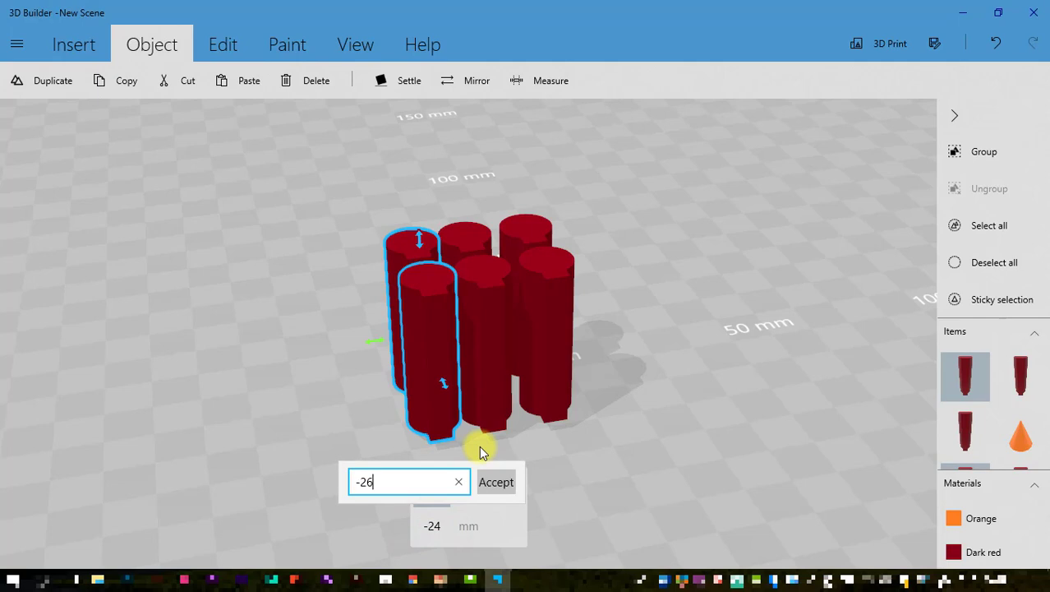
key("Return")
right_click_drag(610, 277, 15, 289)
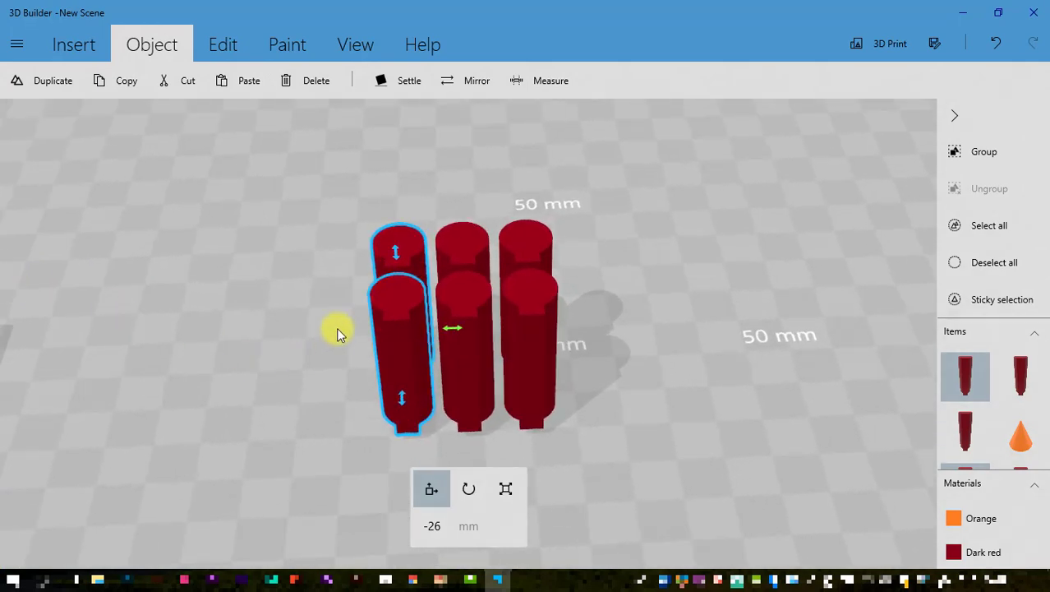
Select only the outermost piece of the front row and switch to rotating it.
left_click(399, 300)
left_click_drag(606, 396, 585, 390)
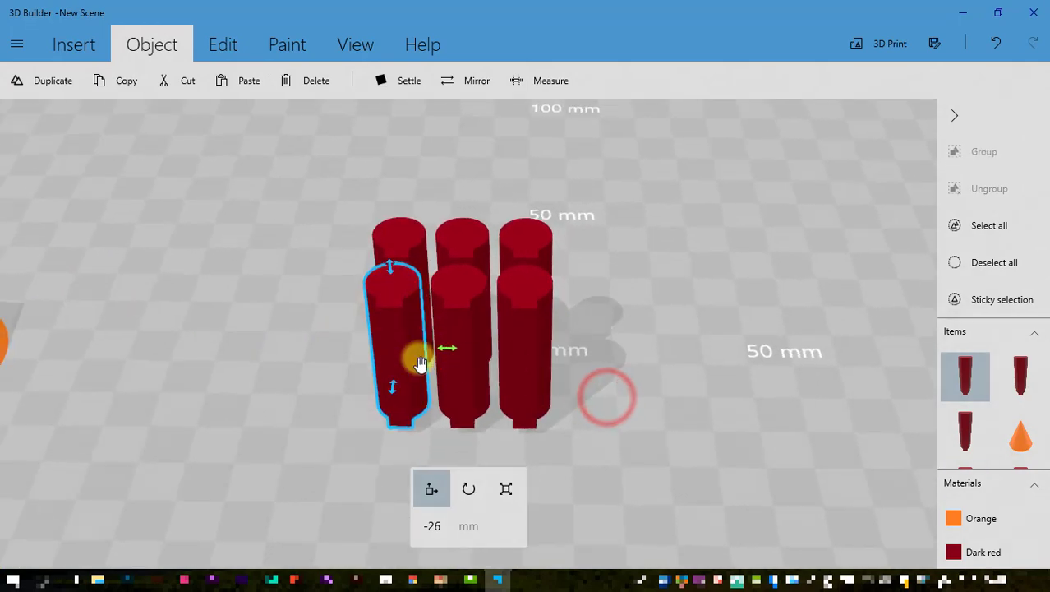
left_click(469, 486)
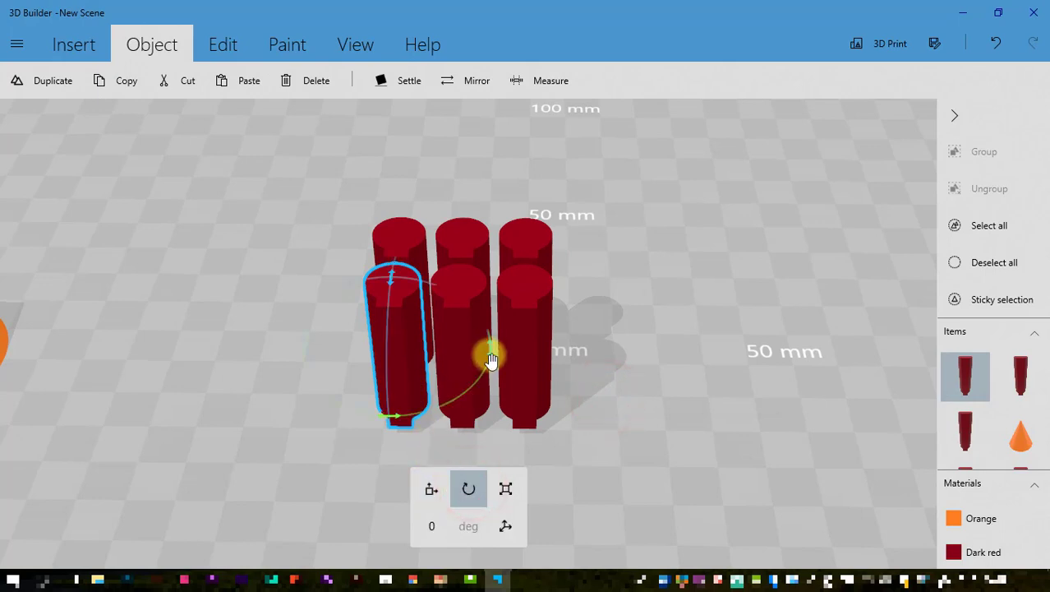
right_click_drag(614, 442, 558, 423)
Try to rotate the selected piece 45 degrees about a horizontal axis, and undo that rotation.
left_click(423, 526)
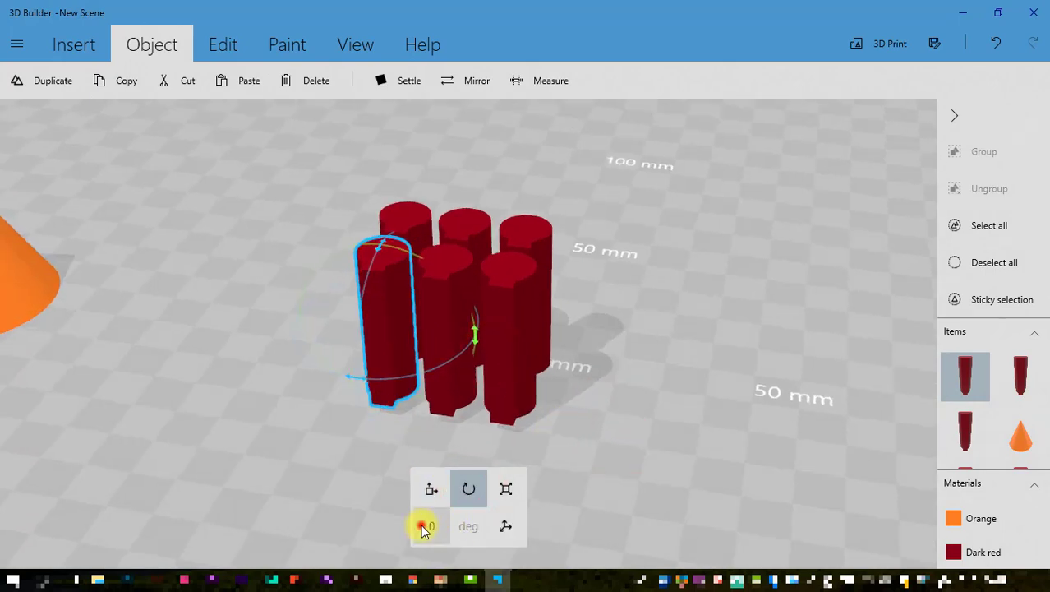
type("45")
key("Return")
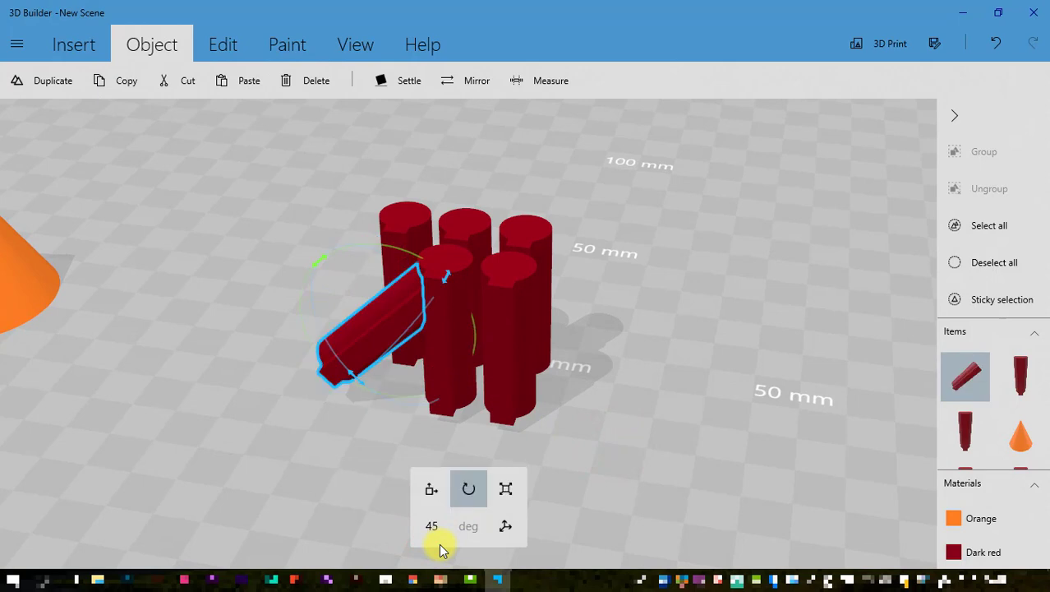
key("ctrl+z")
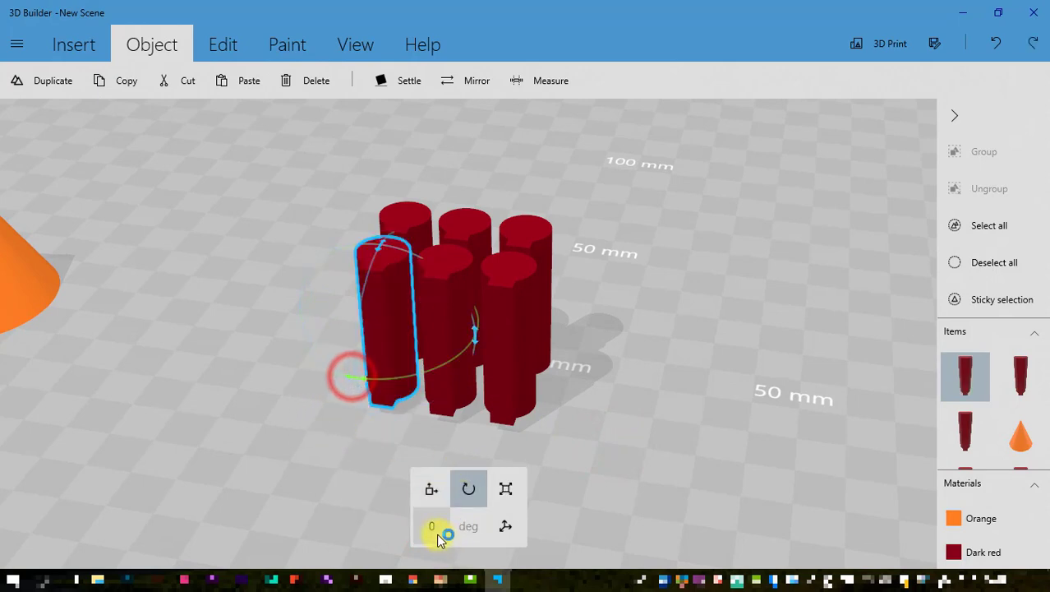
Rotate the selected outermost front piece 45 degrees about its vertical axis.
left_click(433, 526)
type("45")
key("Return")
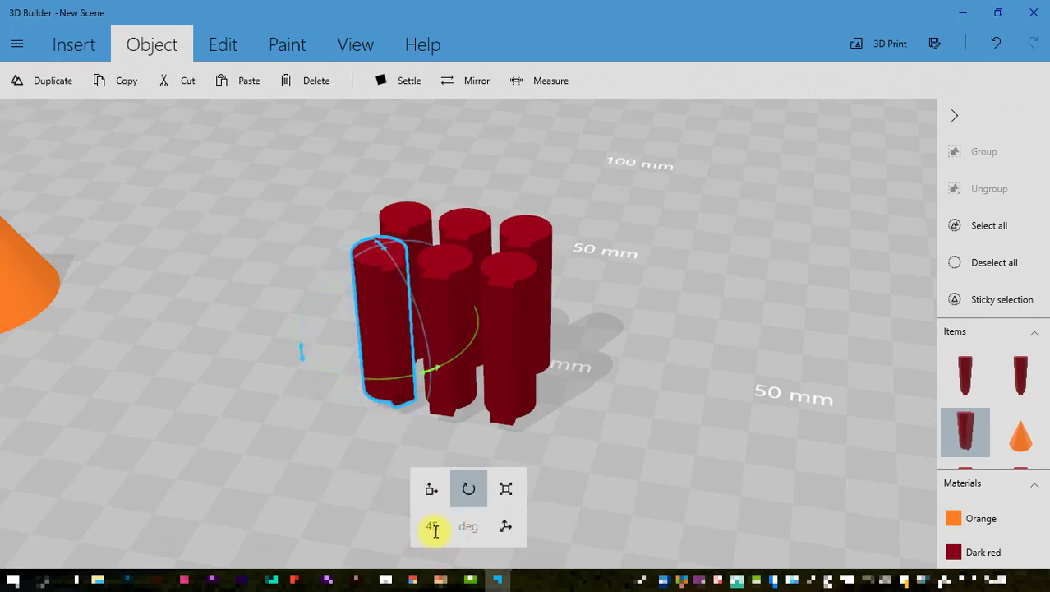
Rotate the middle piece and the remaining end piece of the front row 45 degrees each about their vertical axes.
left_click_drag(464, 491, 394, 415)
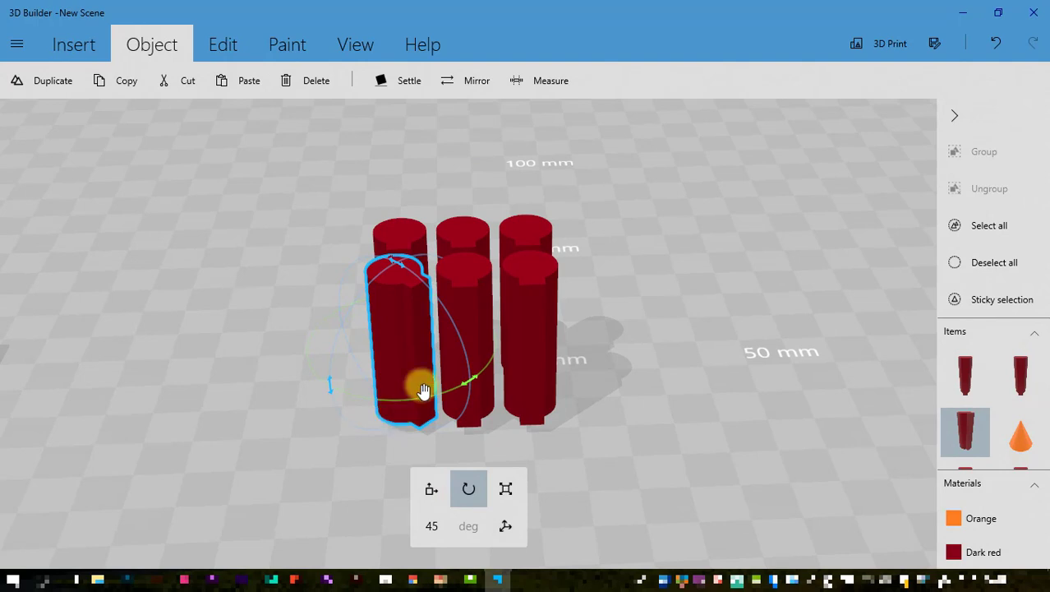
left_click(460, 274)
left_click(431, 524)
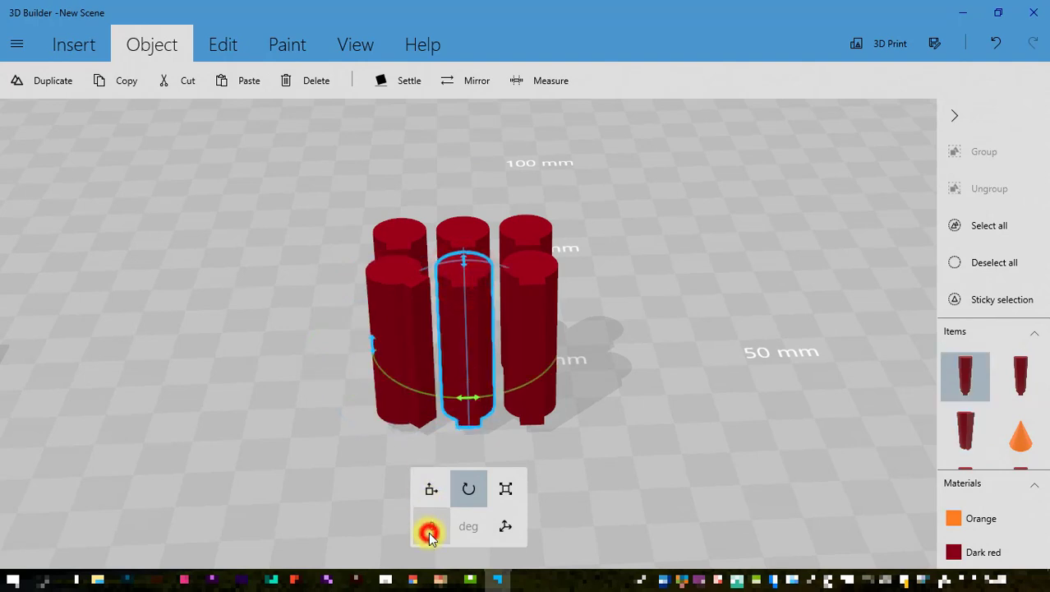
type("45")
key("Return")
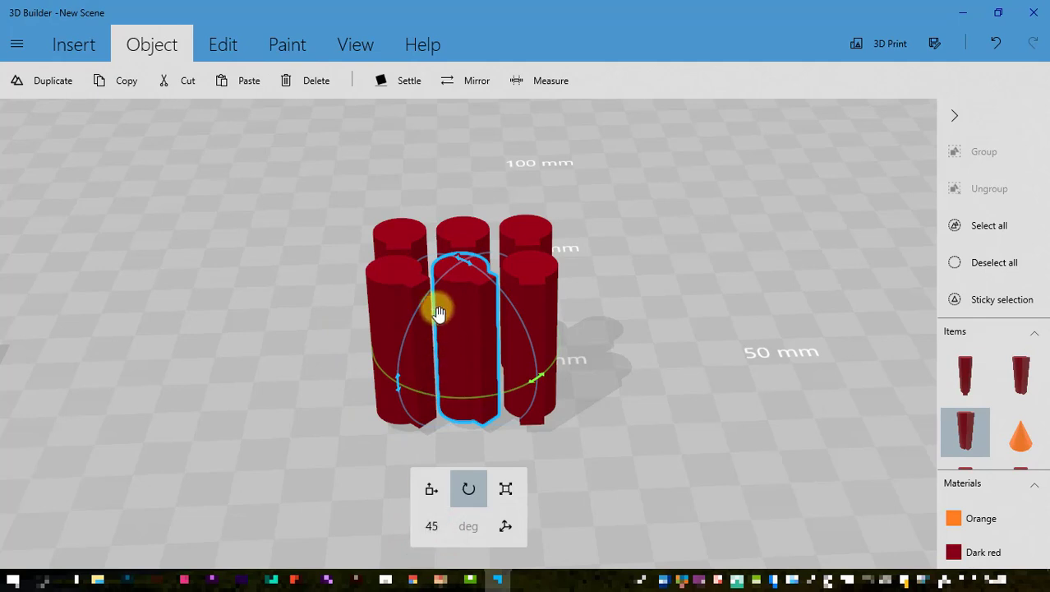
left_click(552, 263)
left_click(432, 526)
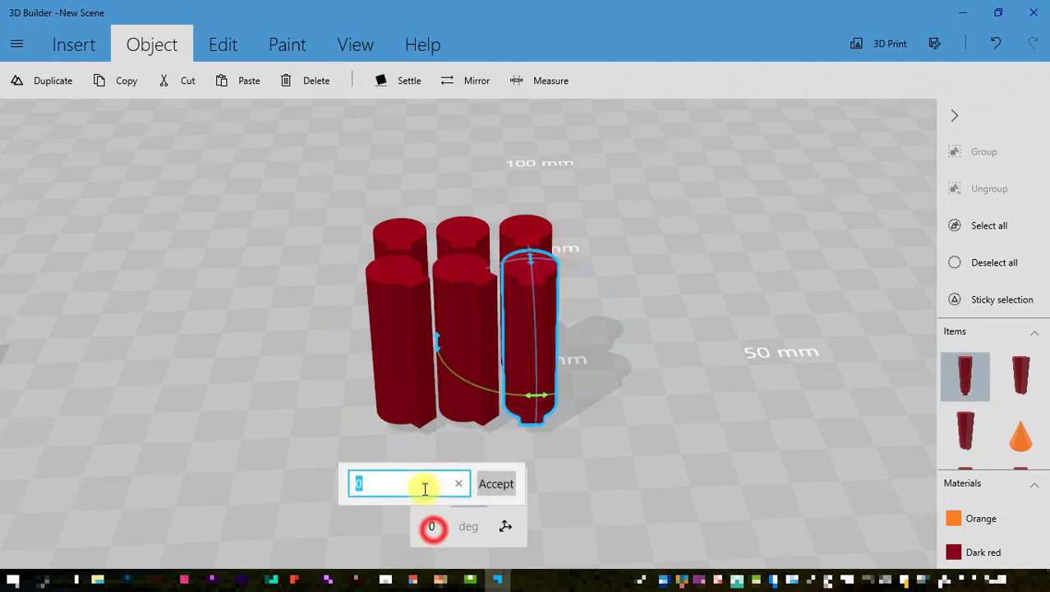
type("45")
key("Return")
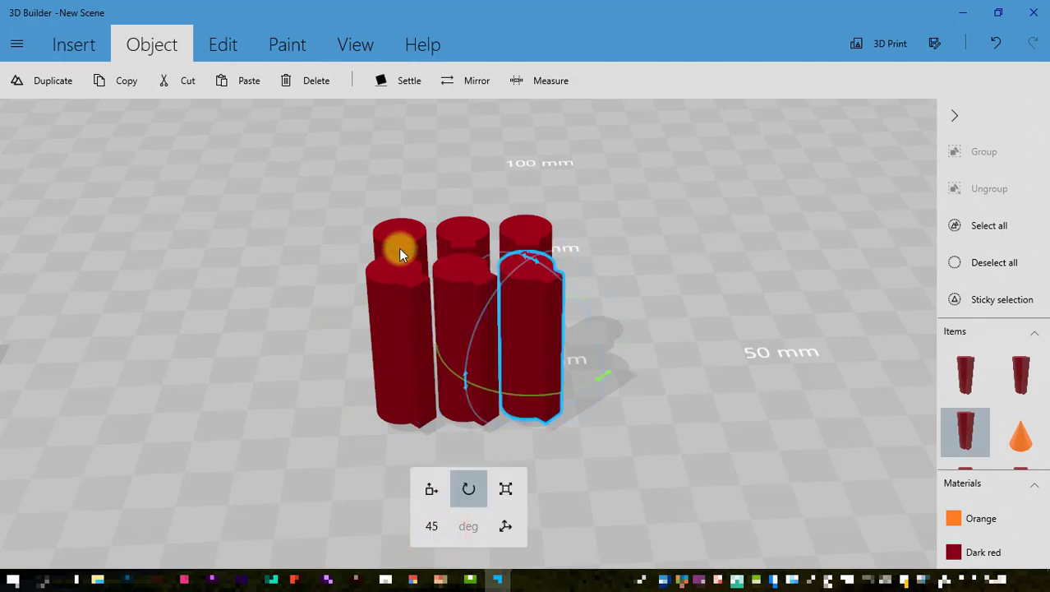
Rotate each of the three back-row pieces individually by 45 degrees about its vertical axis.
left_click(398, 248)
left_click(428, 520)
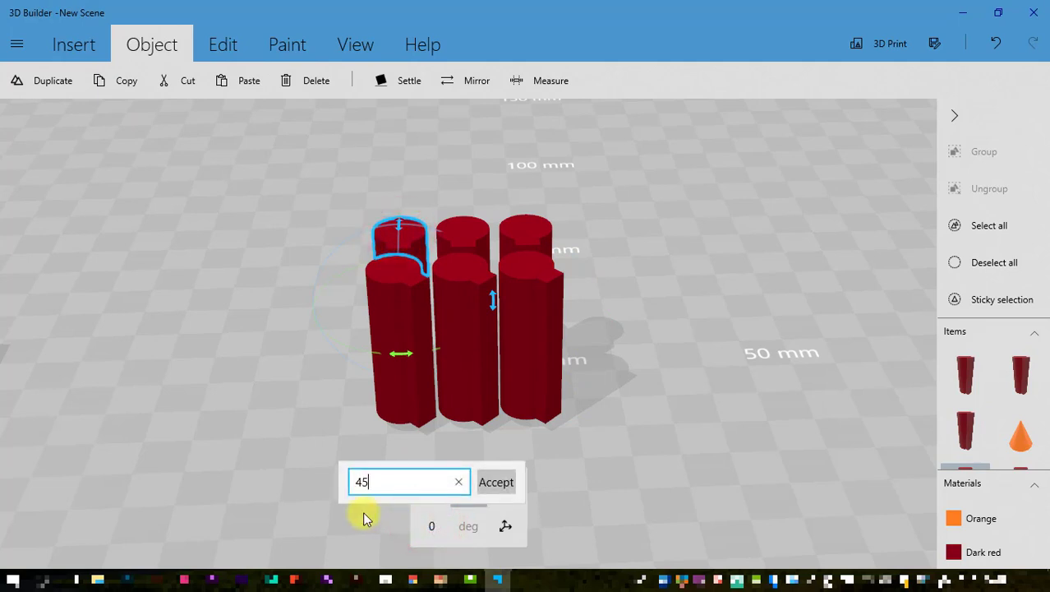
key("Return")
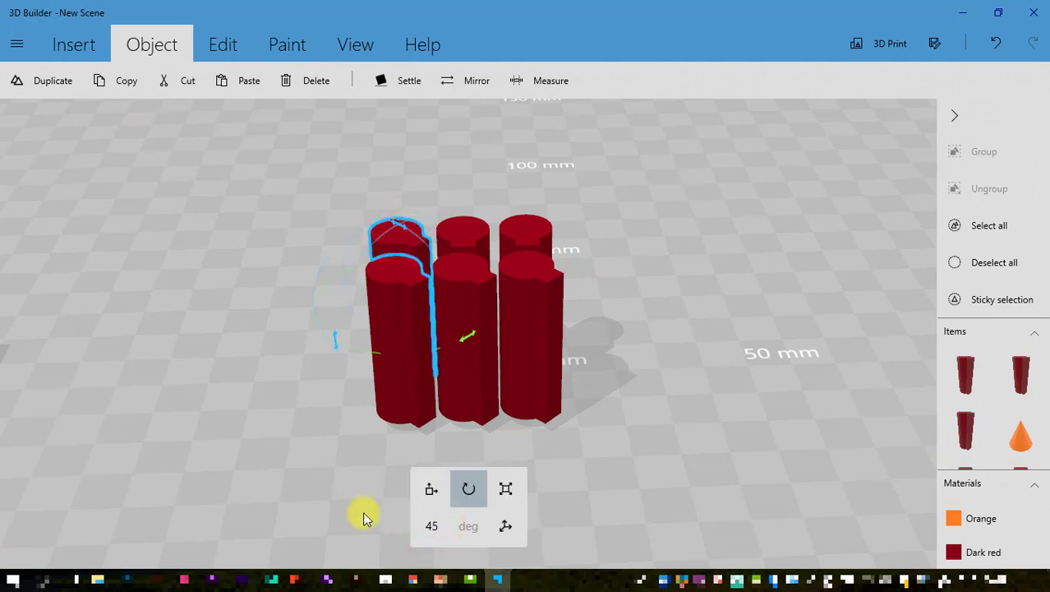
left_click(462, 229)
left_click(438, 533)
type("45")
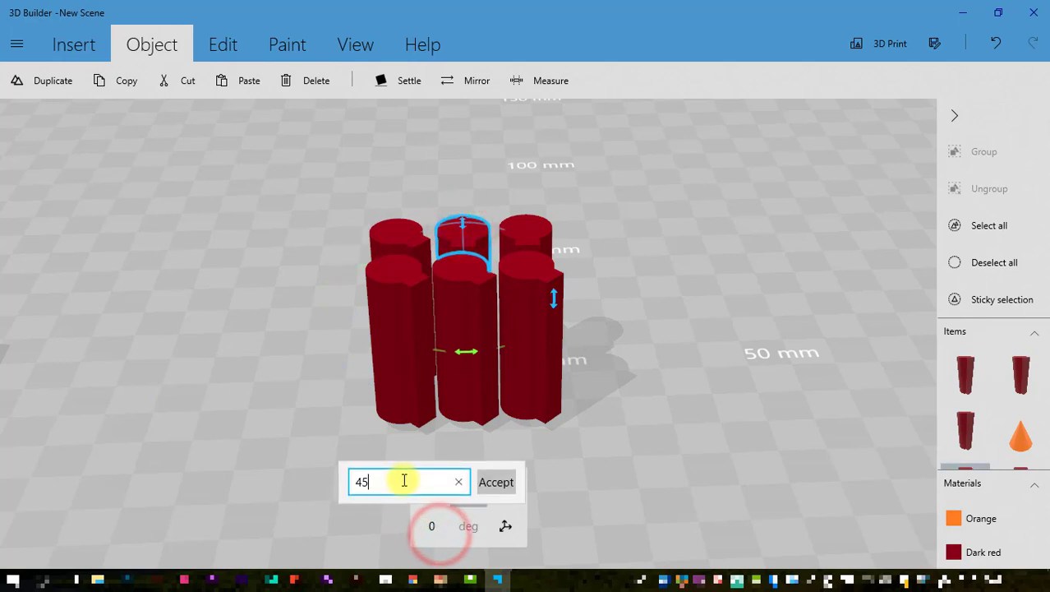
key("Return")
left_click(534, 234)
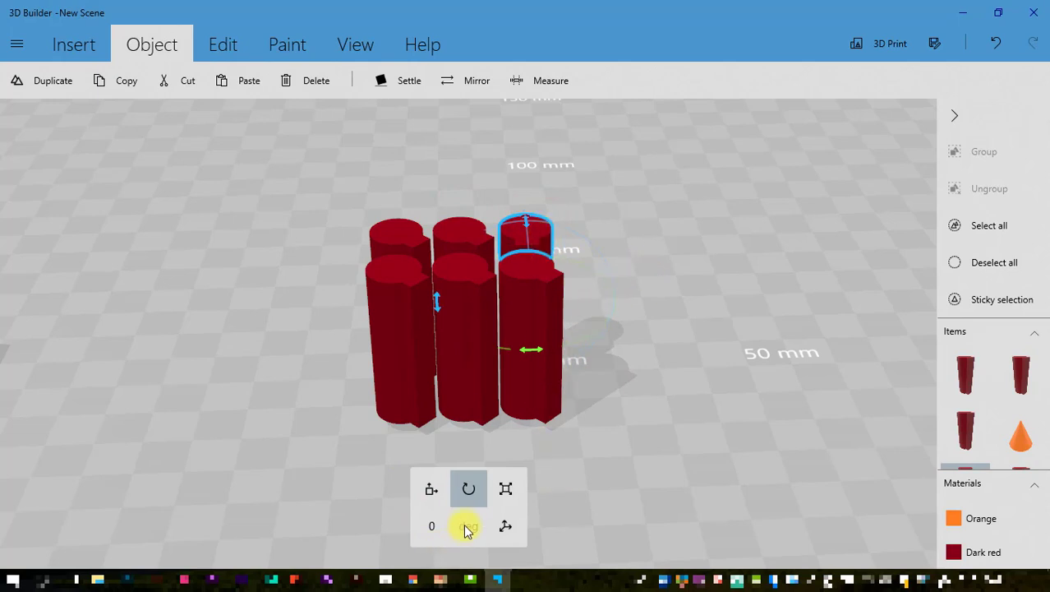
left_click(436, 527)
type("45")
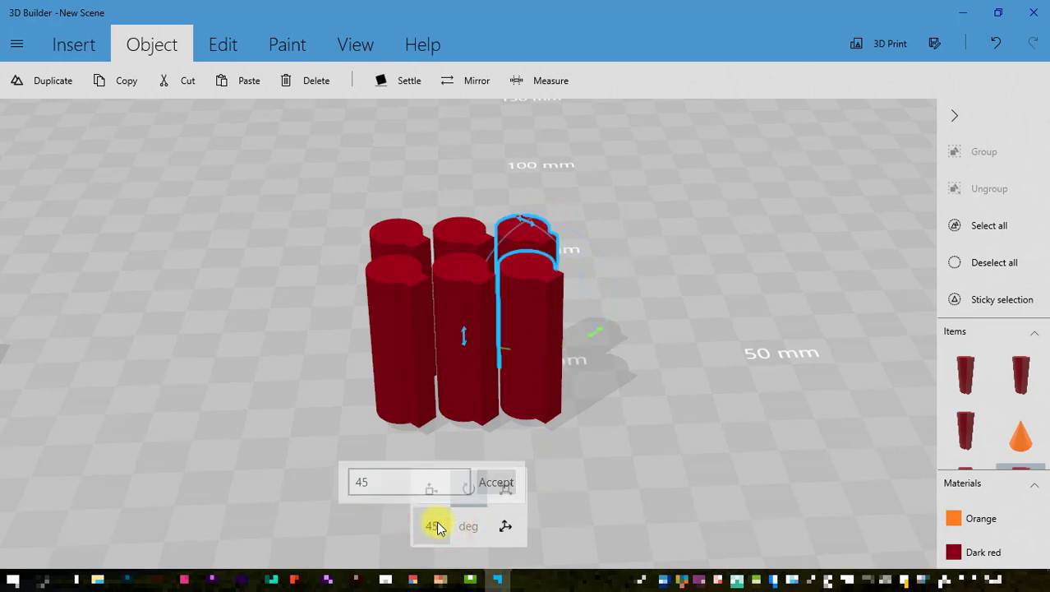
key("Return")
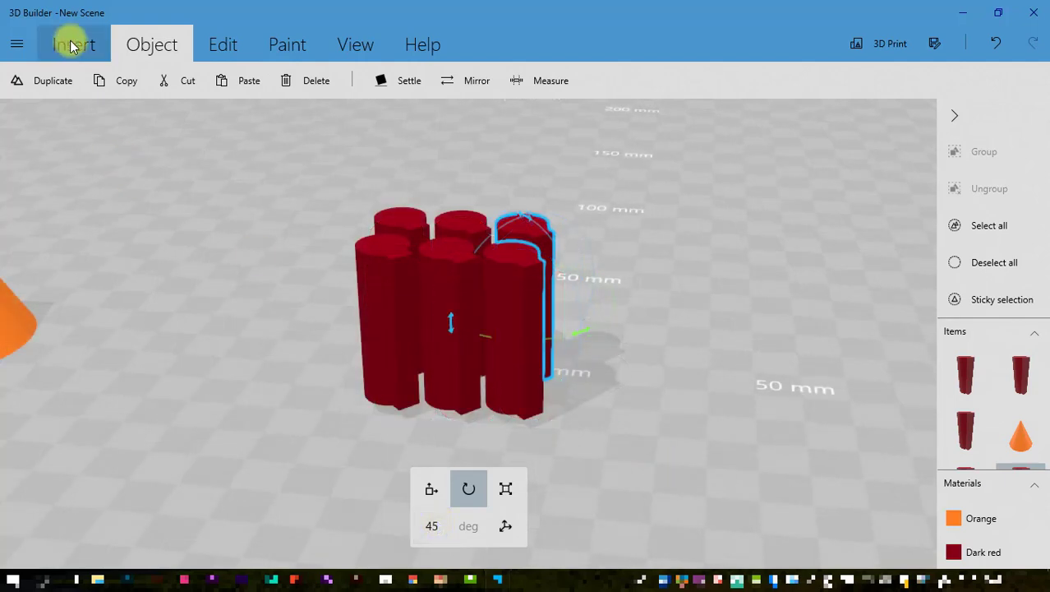
Insert a cube and move it lengthwise over the two rows of pieces, to -11.64 mm.
left_click(73, 44)
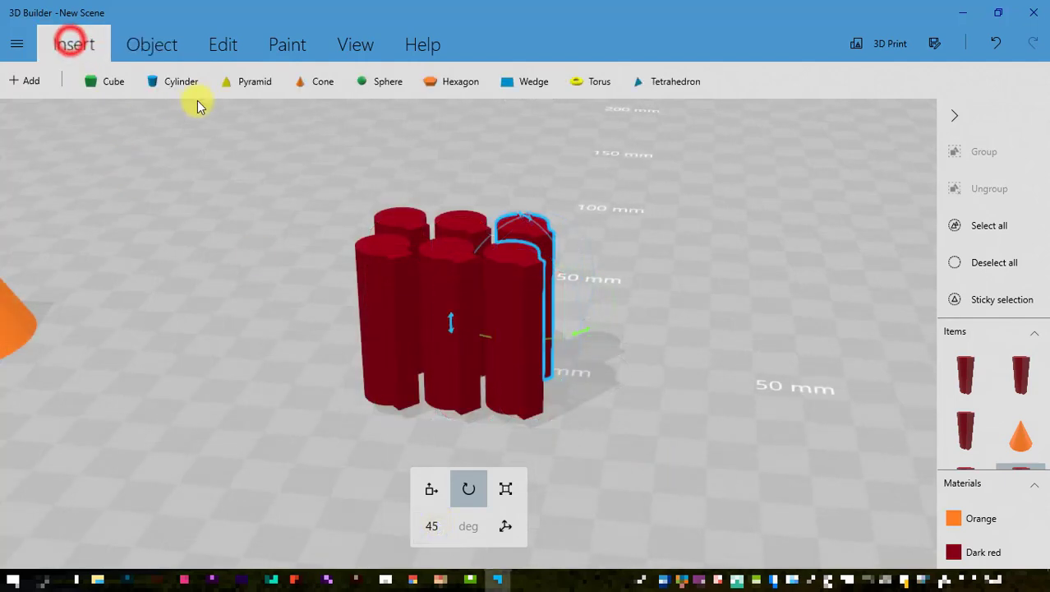
left_click(119, 84)
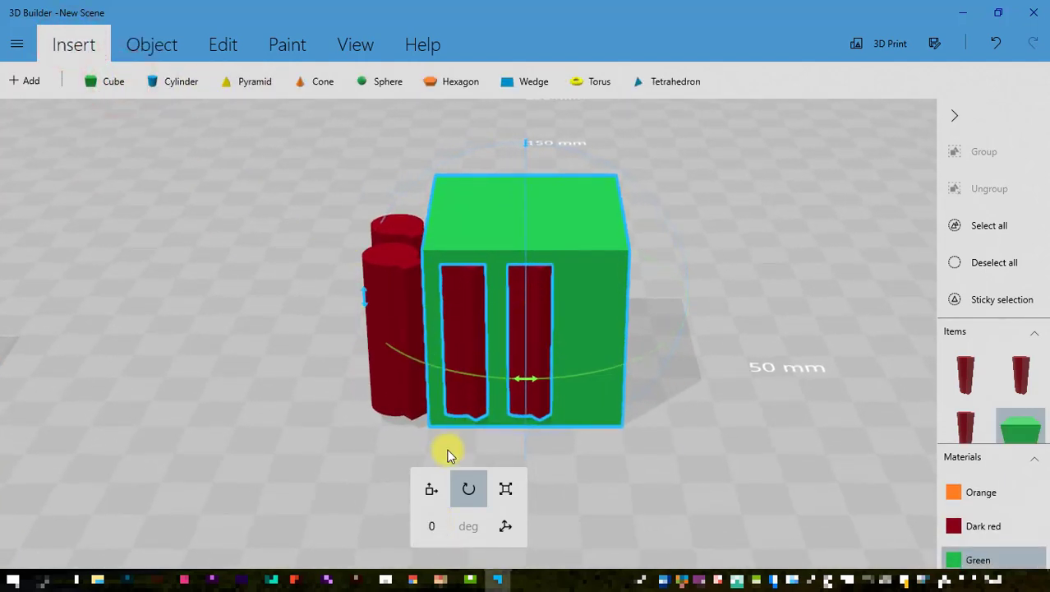
left_click(432, 489)
left_click_drag(638, 296, 572, 303)
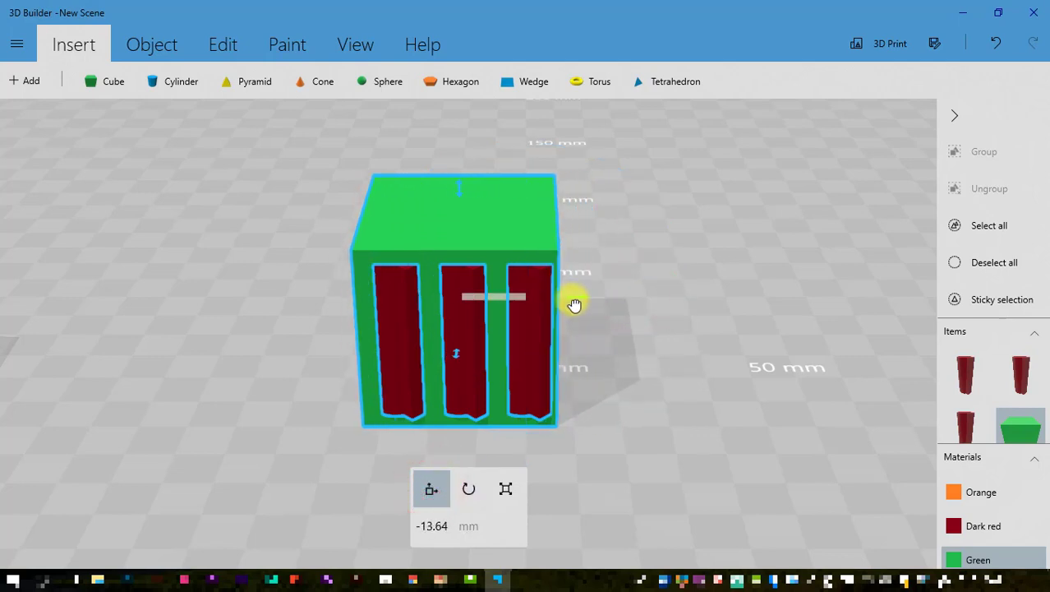
left_click(441, 530)
mouse_move(485, 580)
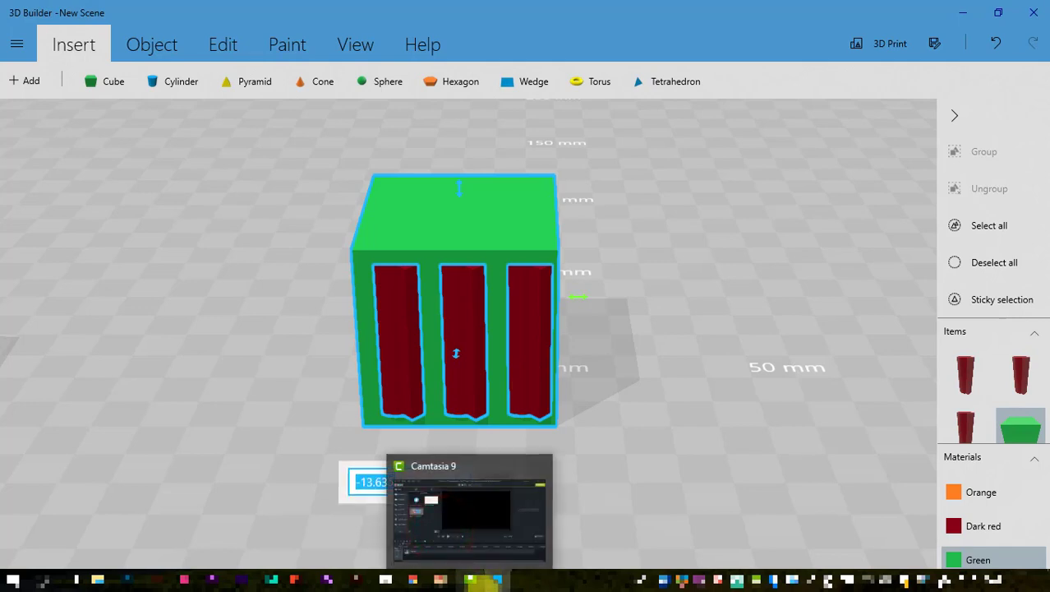
type("-11")
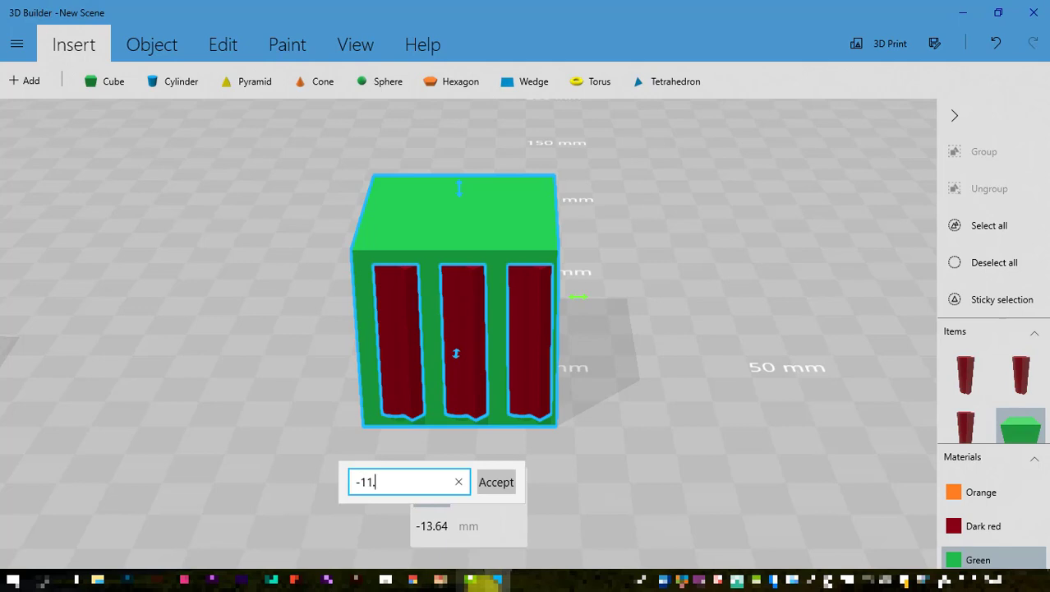
key("Return")
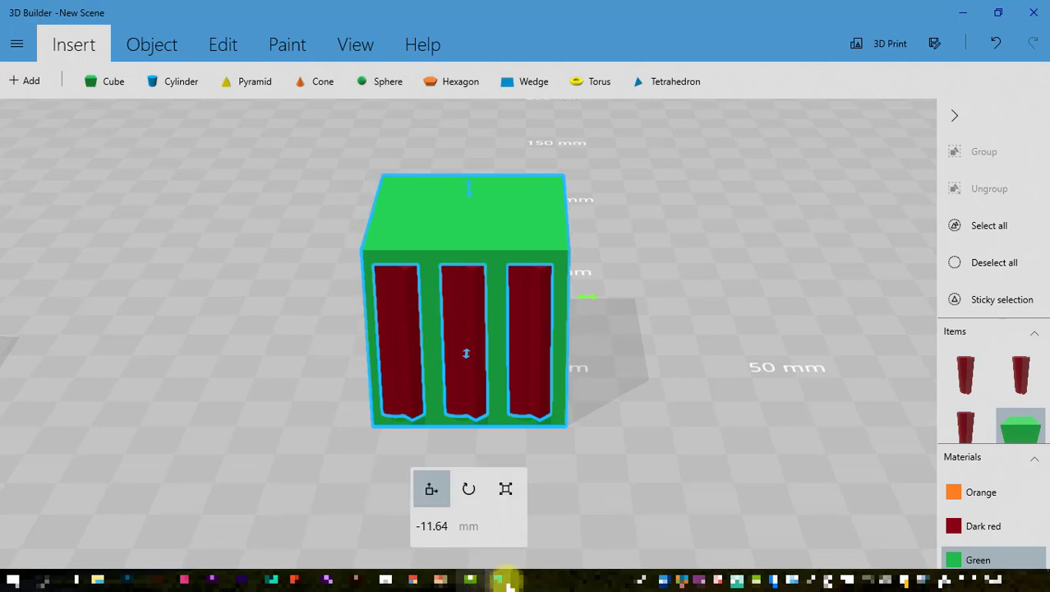
Resize the cube along the length of the rows to 42.65 mm.
right_click_drag(317, 432, 362, 396)
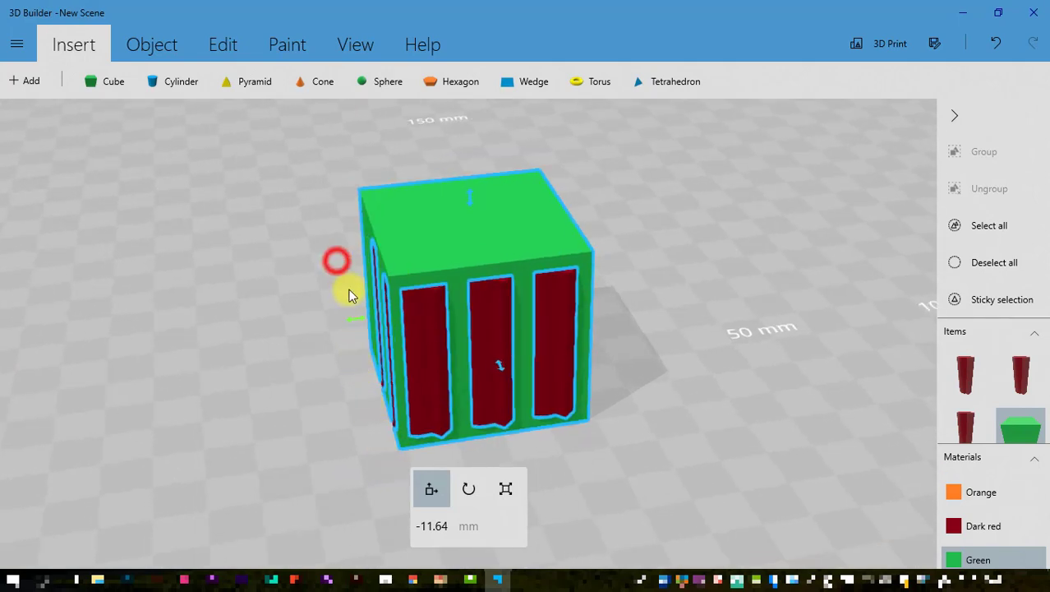
left_click(506, 488)
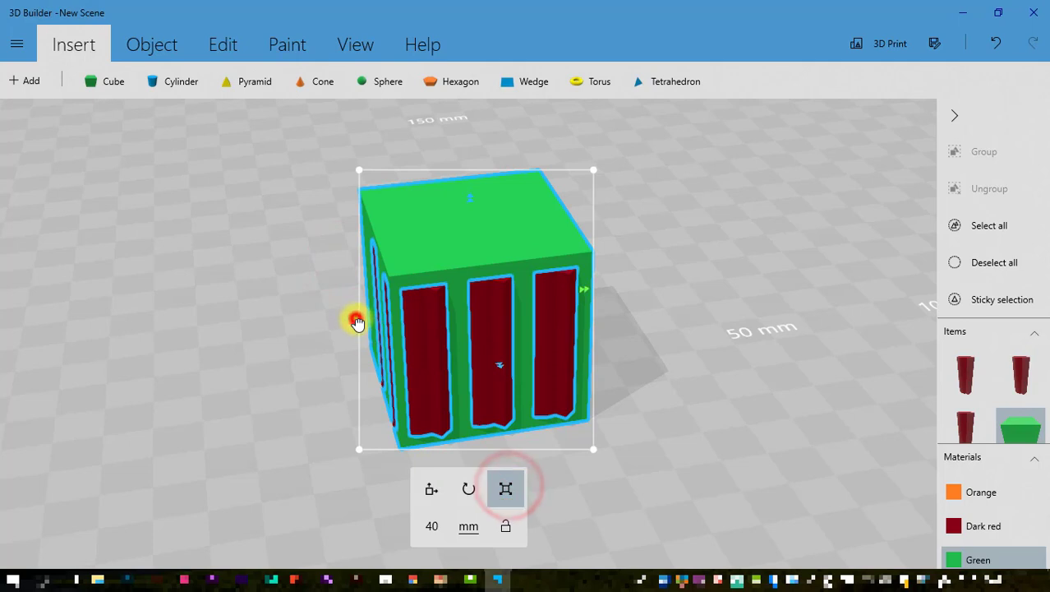
mouse_move(358, 323)
left_mouse_down()
mouse_move(352, 316)
mouse_move(352, 327)
left_mouse_up()
left_click(425, 528)
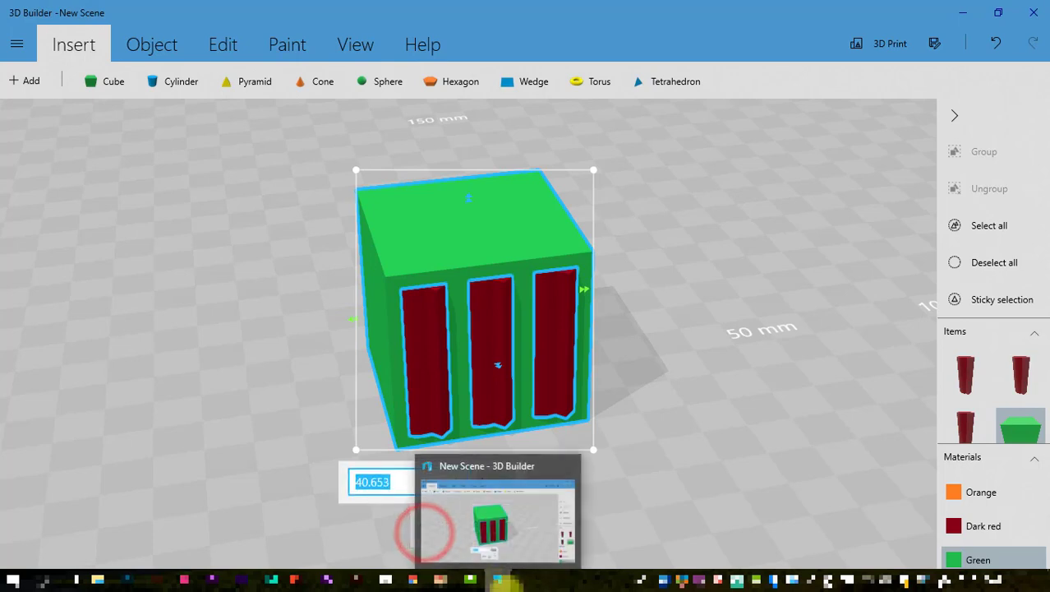
type("42.65")
key("Return")
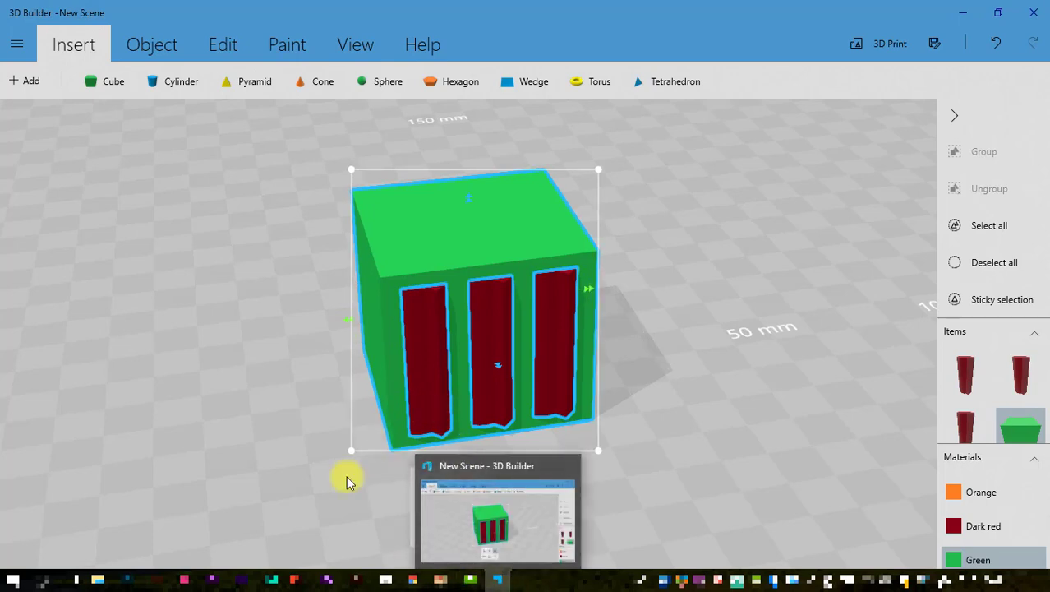
Shift the cube lengthwise to -12.92 mm and lower its top face until the tops of the six pieces stick out.
left_click(426, 494)
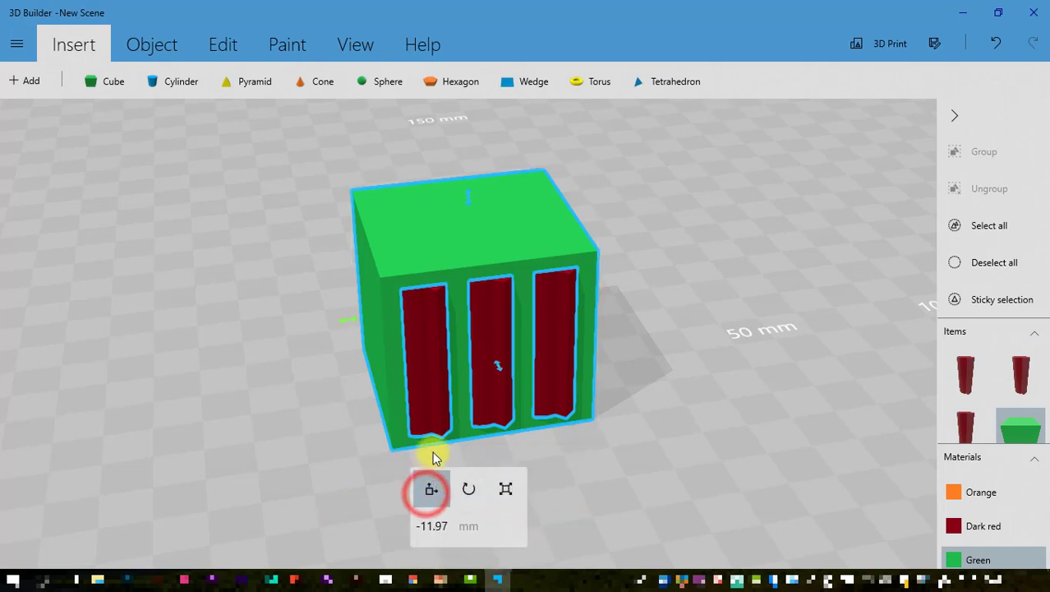
left_click_drag(341, 323, 342, 328)
right_click_drag(722, 429, 726, 387)
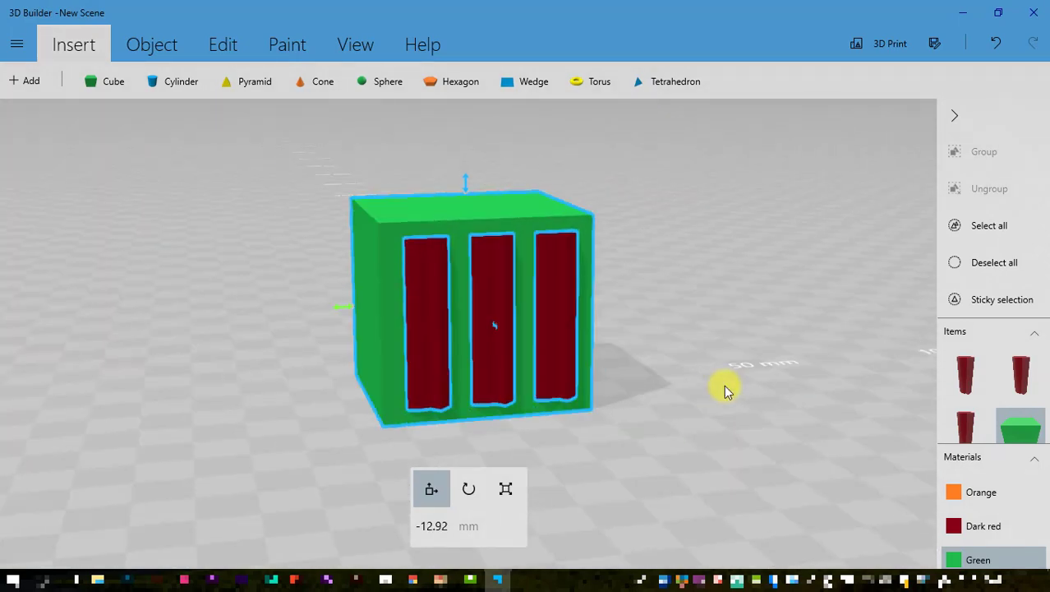
left_click(499, 492)
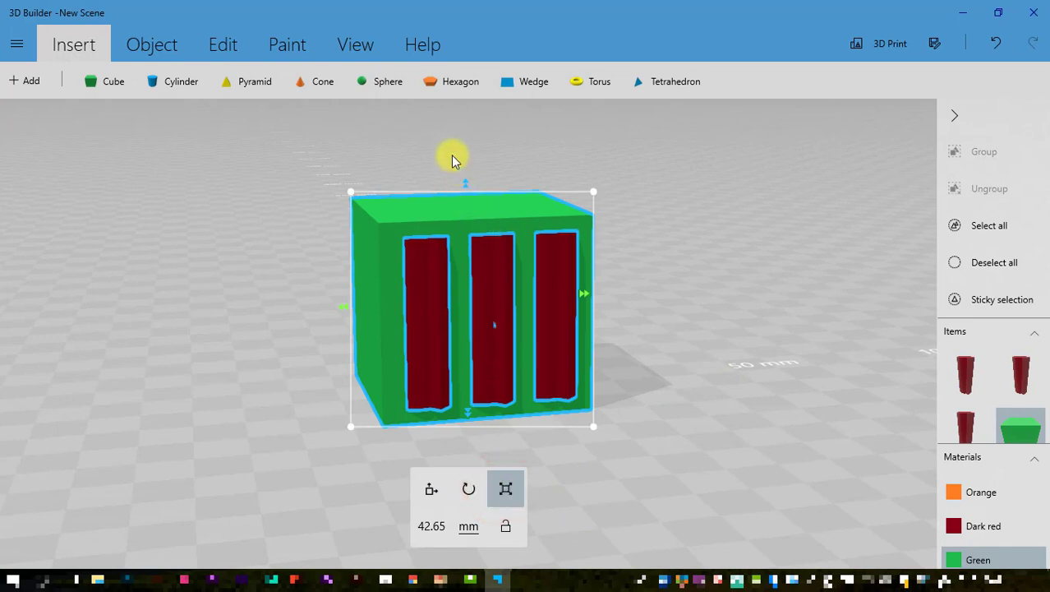
left_click_drag(461, 183, 460, 215)
Move the cube crosswise towards the front row to -4.36 mm, so that its side wall covers the front pieces.
left_click_drag(686, 290, 377, 330)
left_click(433, 488)
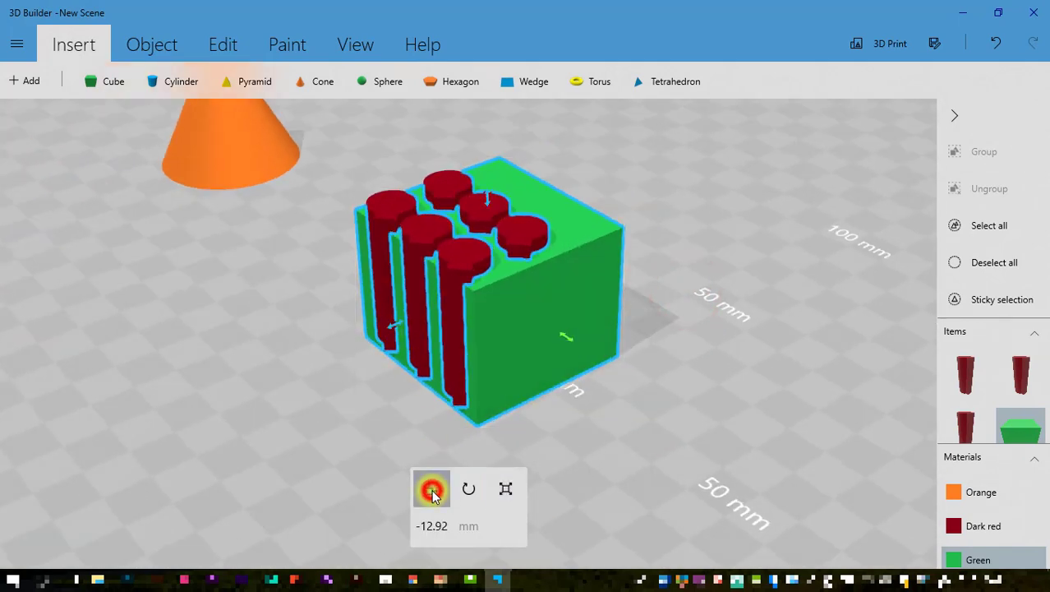
mouse_move(391, 330)
left_mouse_down()
mouse_move(371, 335)
mouse_move(380, 338)
left_mouse_up()
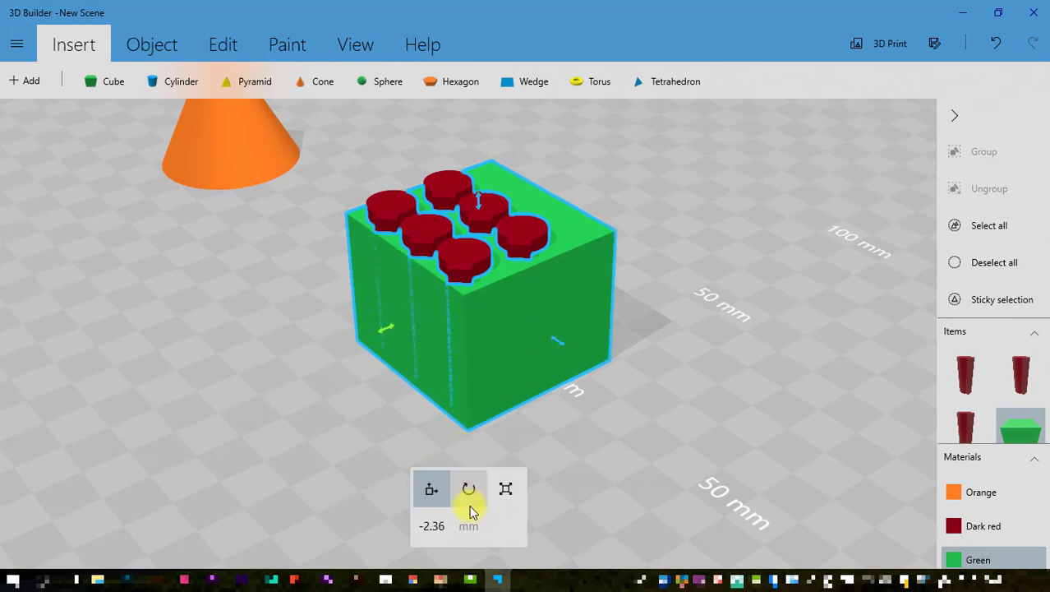
left_click(432, 525)
type("-4.36")
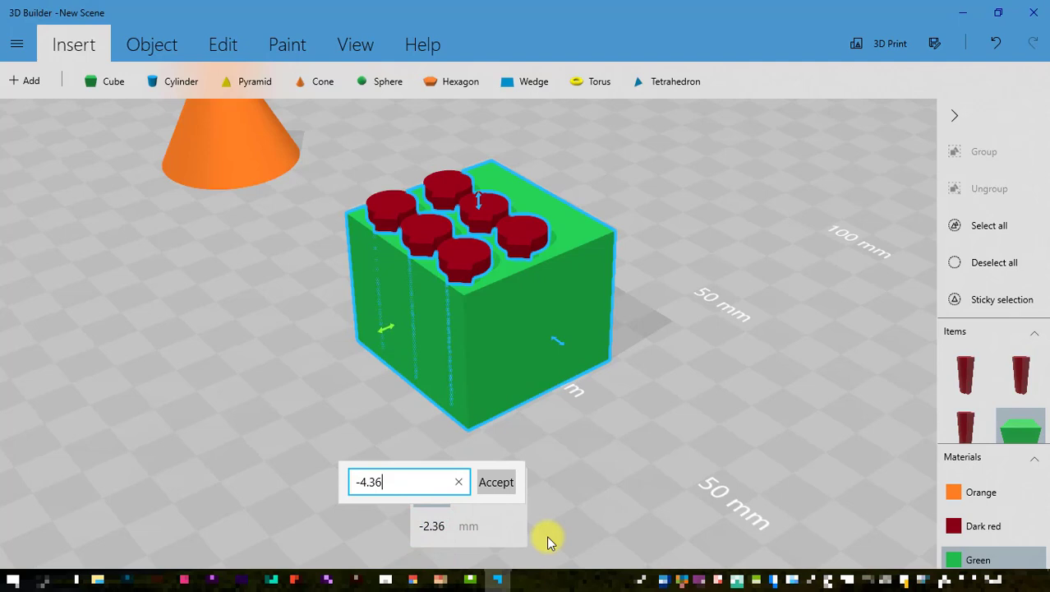
key("Return")
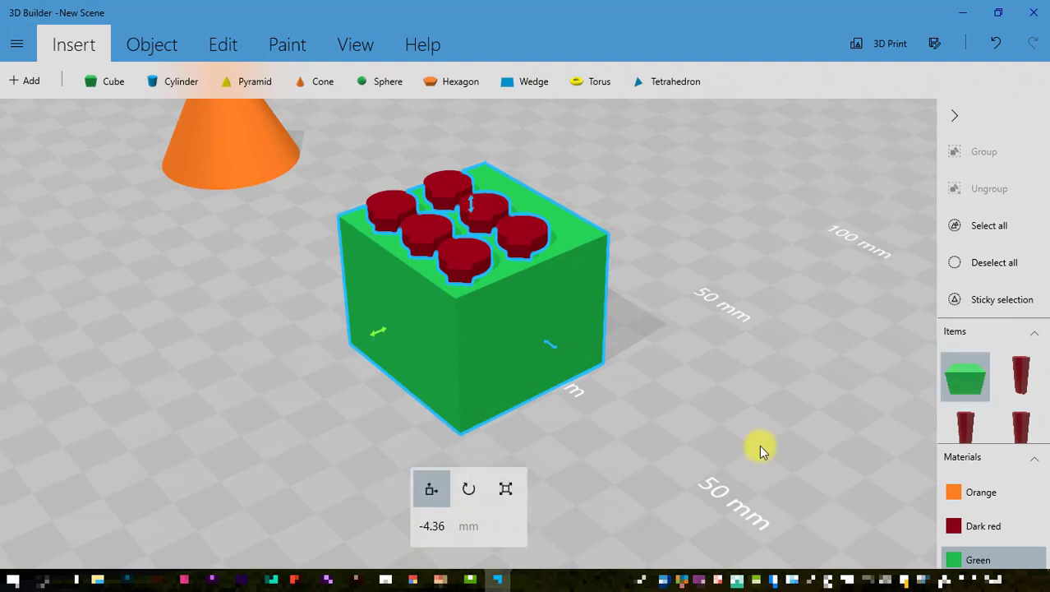
right_click_drag(783, 362, 528, 348)
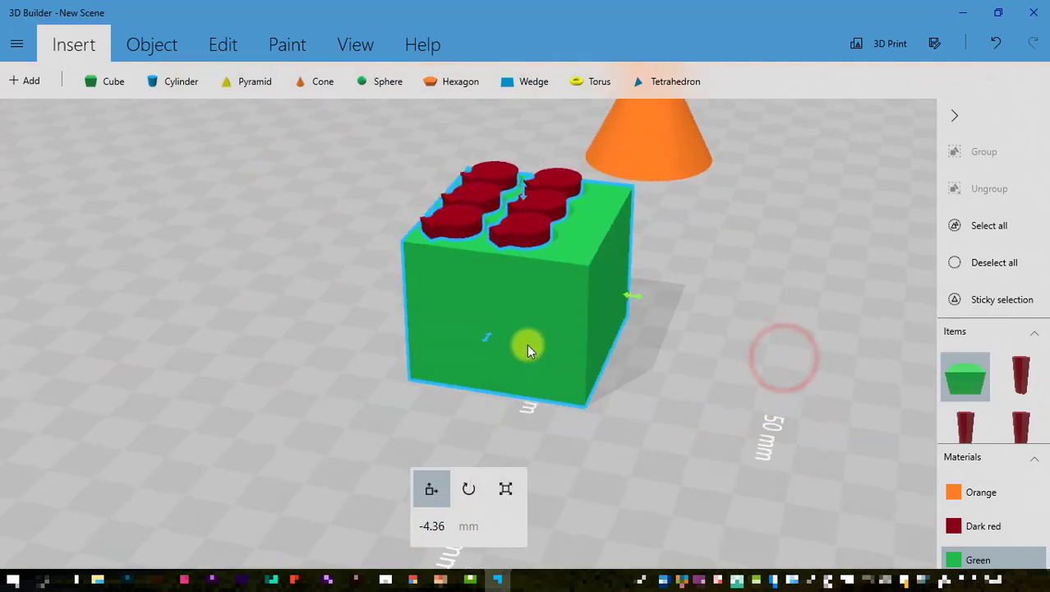
Resize the cube crosswise to 32.11 mm so that it encloses both rows of pieces.
left_click(504, 488)
left_click_drag(628, 294, 589, 283)
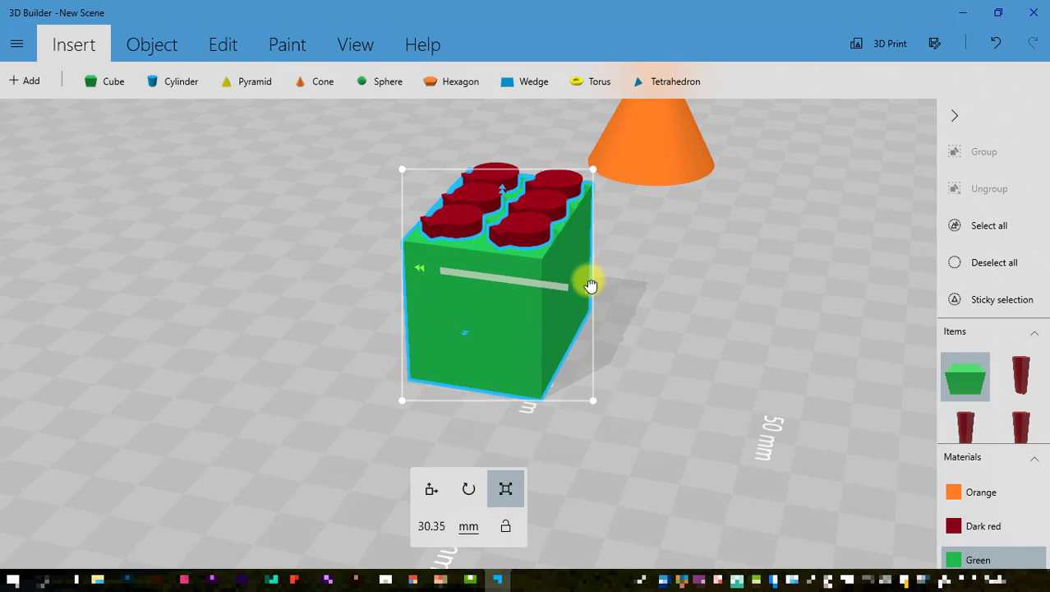
left_click_drag(592, 285, 597, 288)
left_click_drag(621, 435, 694, 463)
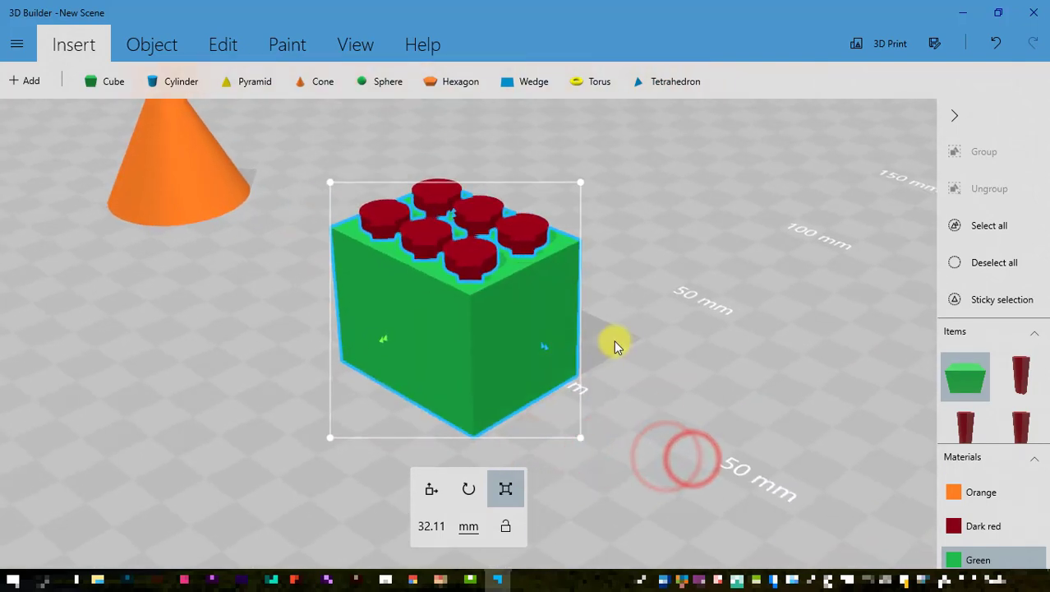
left_click_drag(629, 265, 672, 238)
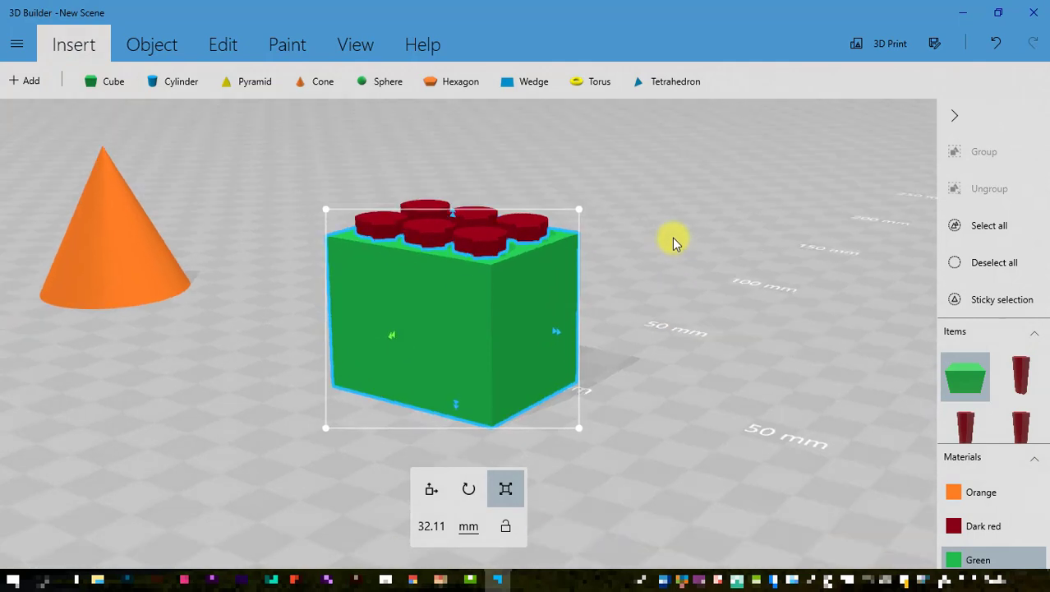
Turn on the X-ray view and examine the cube with only it selected.
left_click(336, 42)
left_click(659, 82)
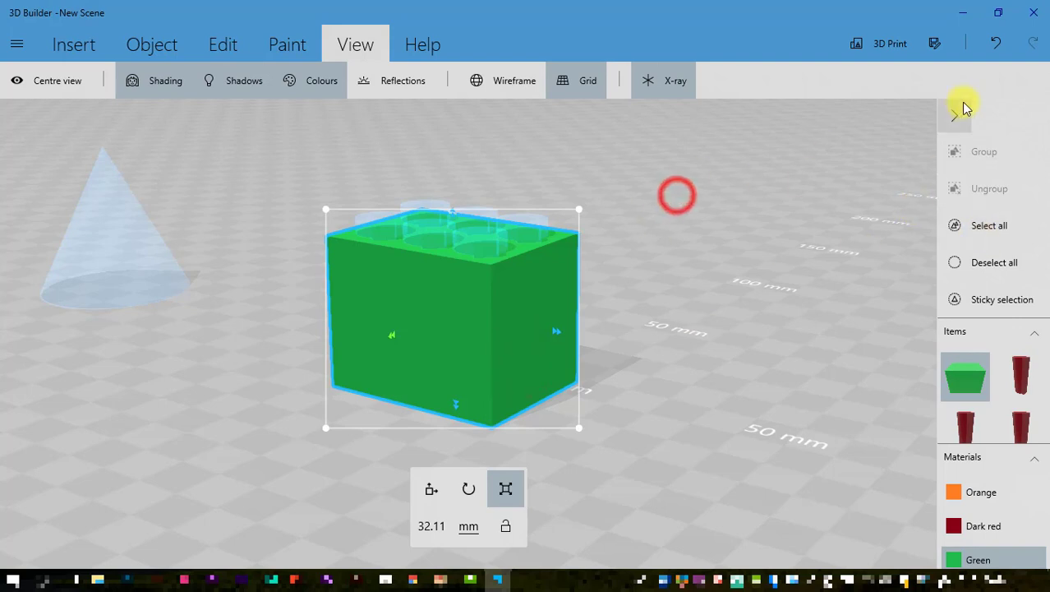
left_click(981, 227)
left_click(984, 262)
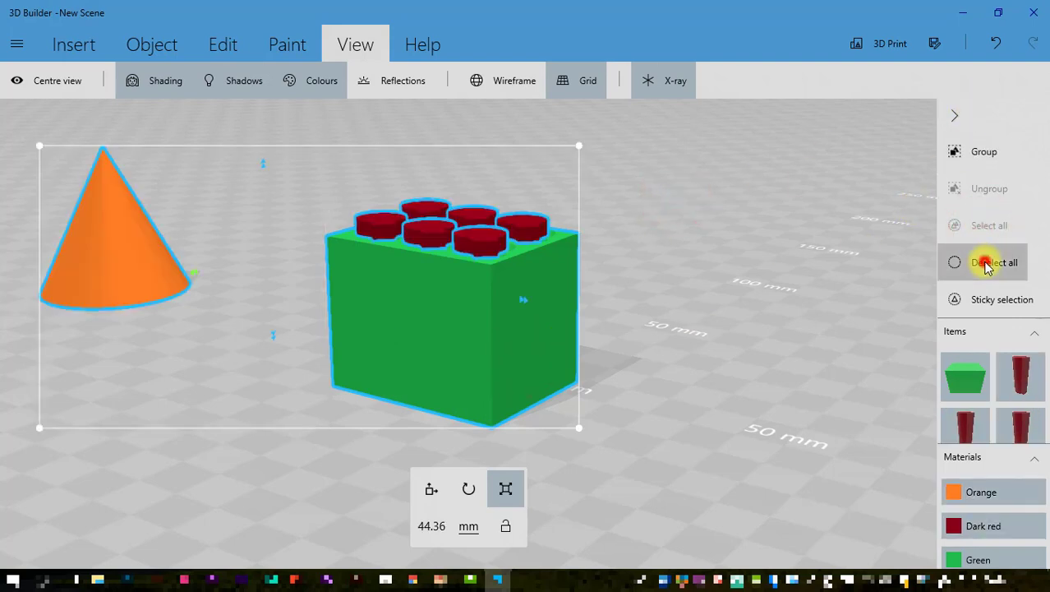
left_click(510, 359)
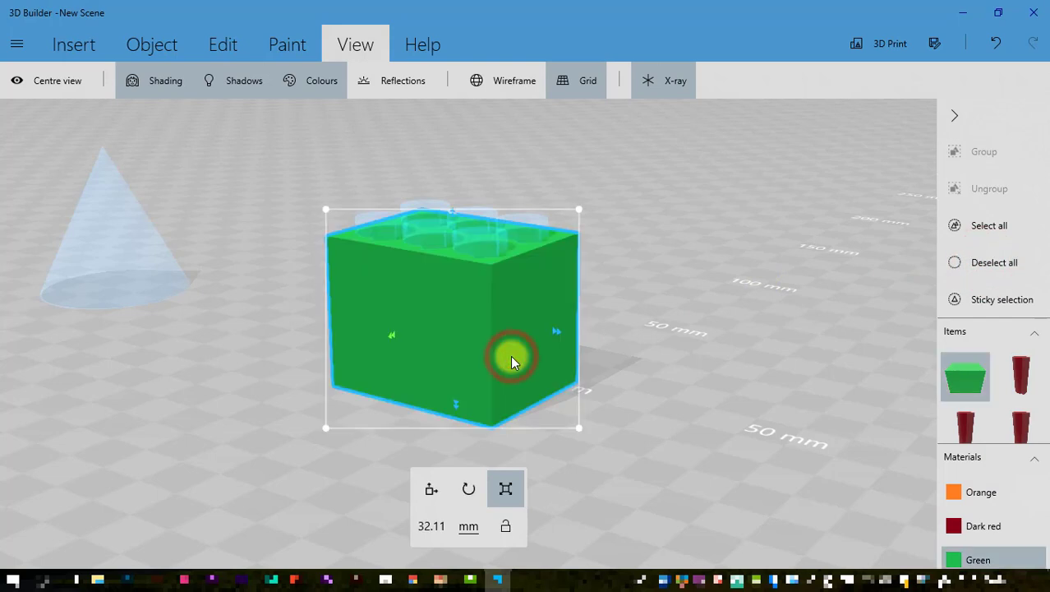
right_click_drag(626, 288, 515, 281)
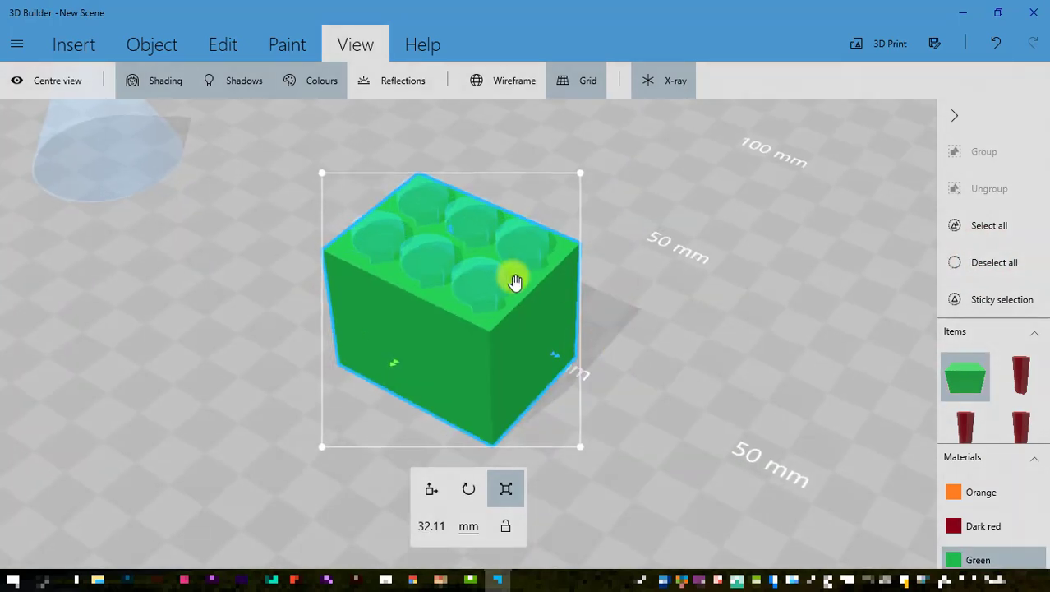
Raise the front corner piece to a height position of 21 mm, leaving a floor beneath it in the cube.
left_click(479, 283)
right_click_drag(631, 325, 522, 256)
scroll(536, 367, "up", 5)
right_click_drag(654, 444, 666, 318)
left_click_drag(666, 333, 746, 326)
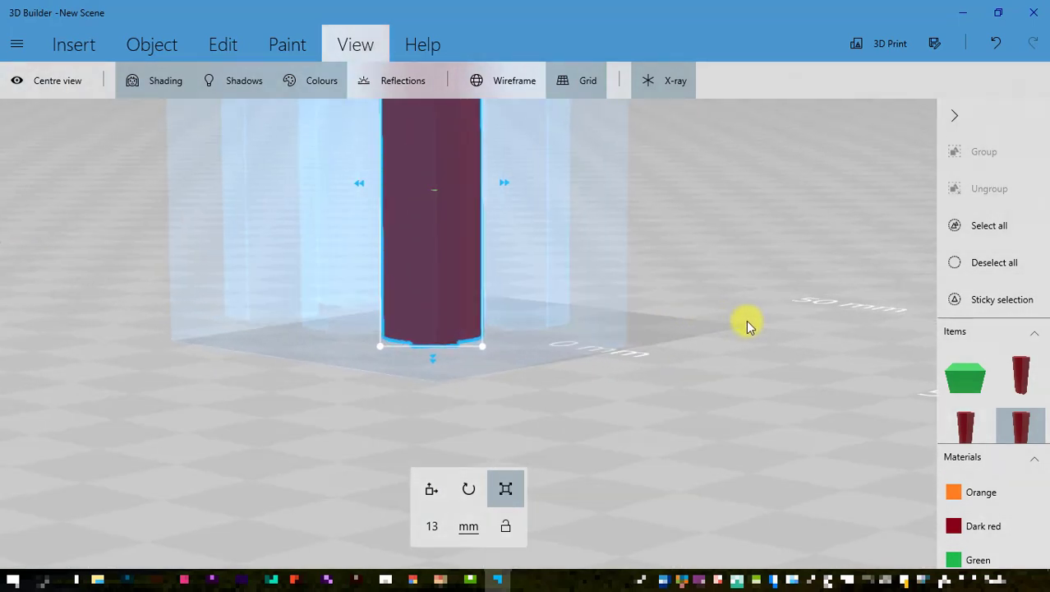
left_click(431, 489)
scroll(625, 405, "down", 3)
scroll(597, 388, "up", 3)
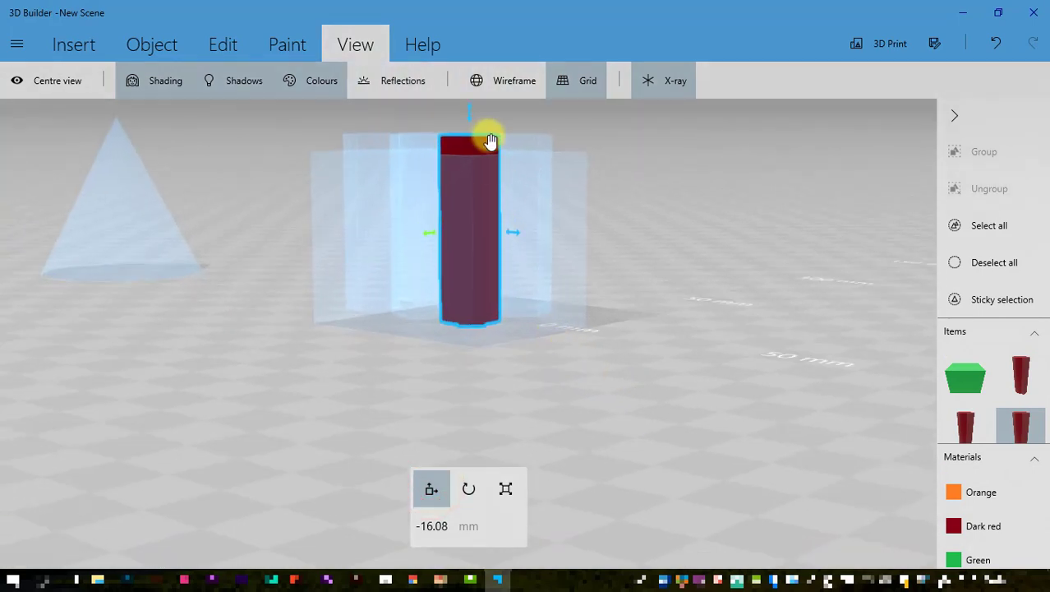
left_click(470, 122)
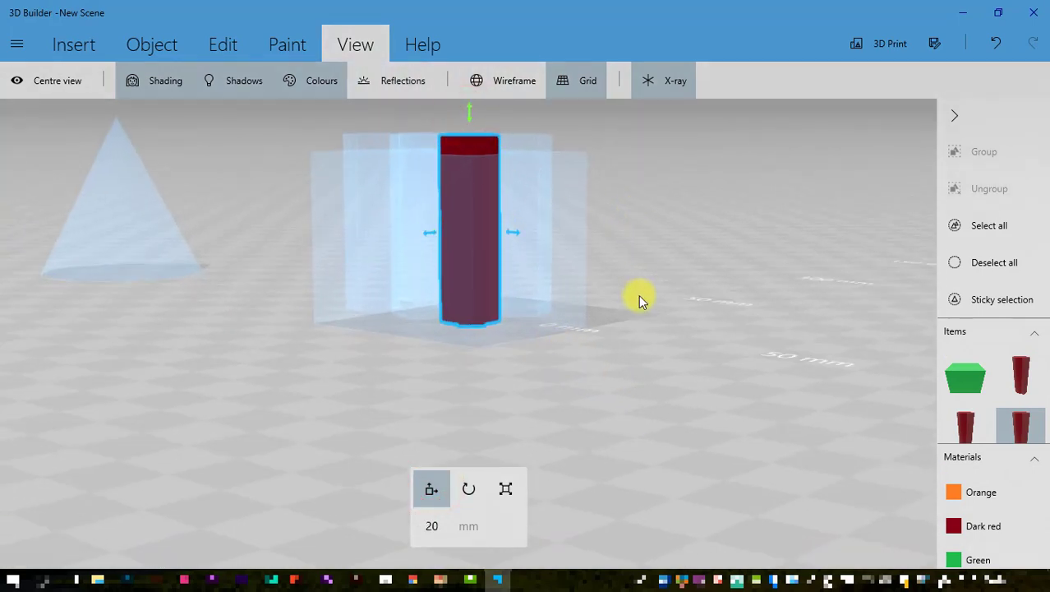
left_click_drag(682, 365, 672, 345)
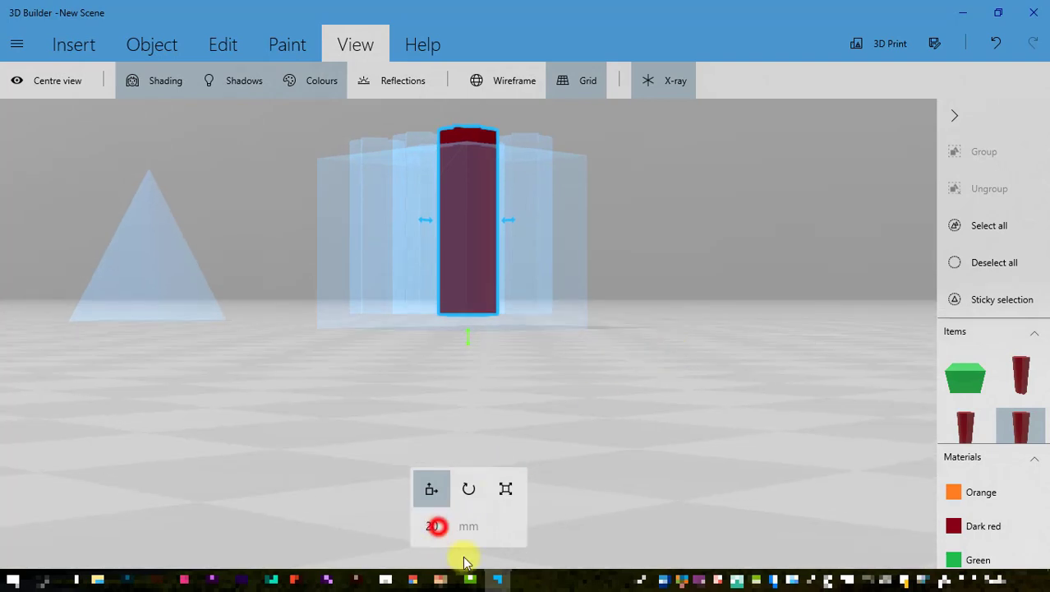
left_click(436, 526)
type("21")
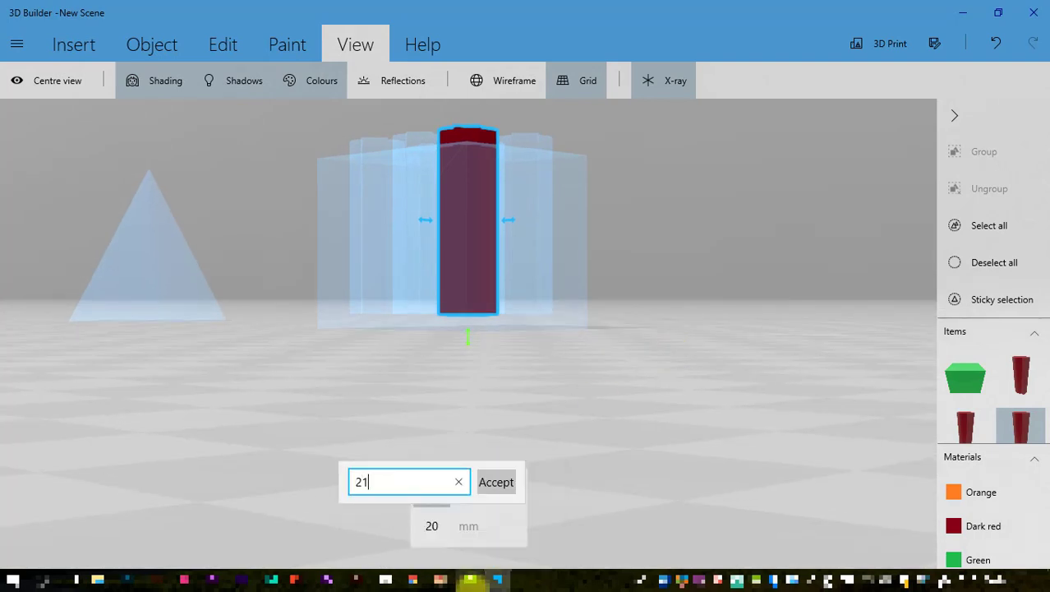
key("Return")
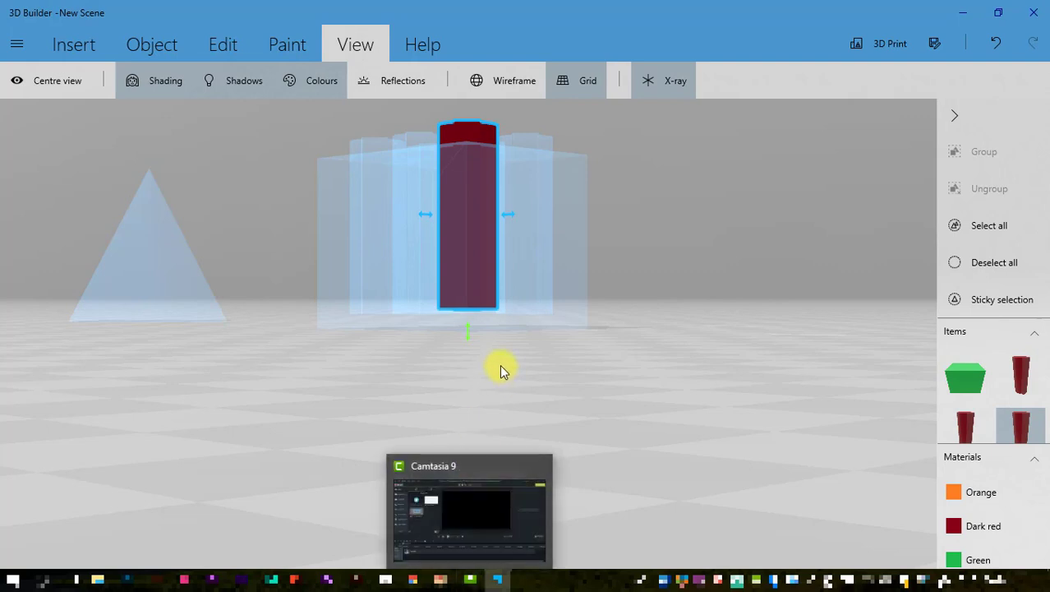
Select the other five dark red pieces together and raise them to a height position of 21 mm.
scroll(498, 364, "up", 3)
left_click_drag(480, 397, 586, 474)
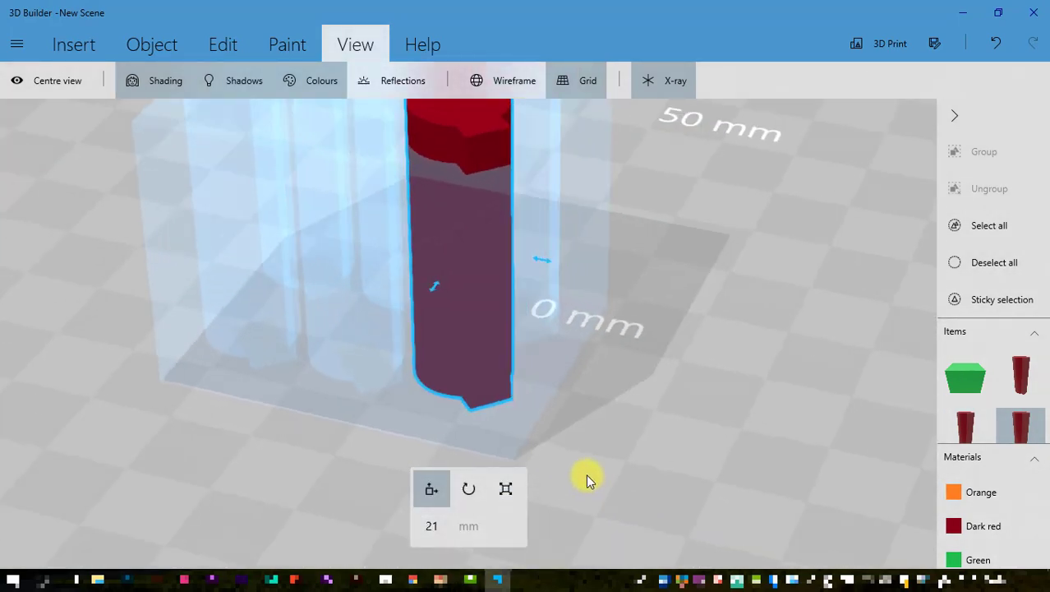
scroll(586, 470, "down", 4)
scroll(586, 470, "up", 1)
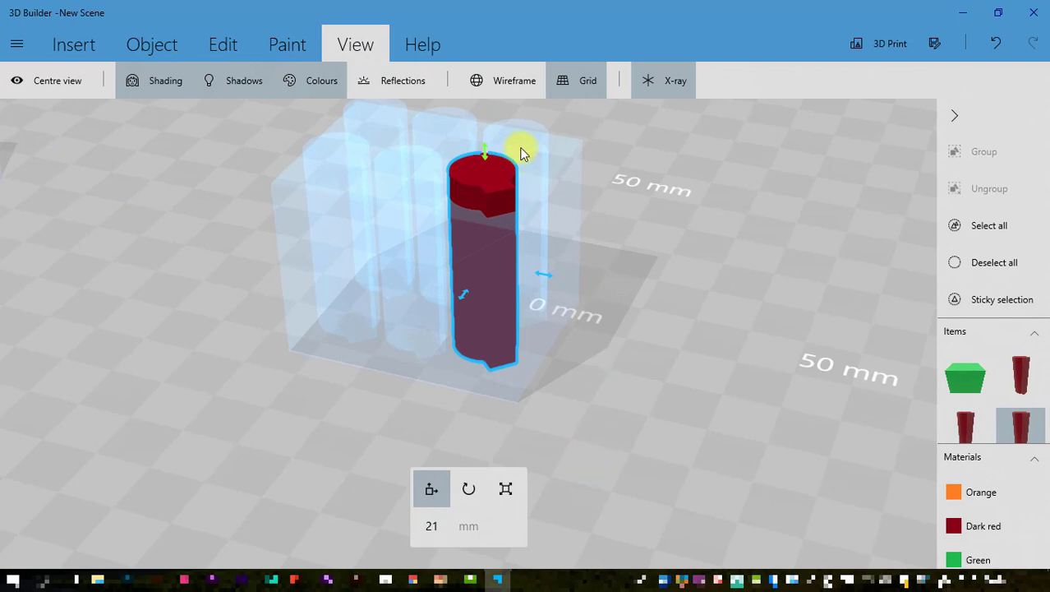
left_click_drag(520, 152, 520, 148)
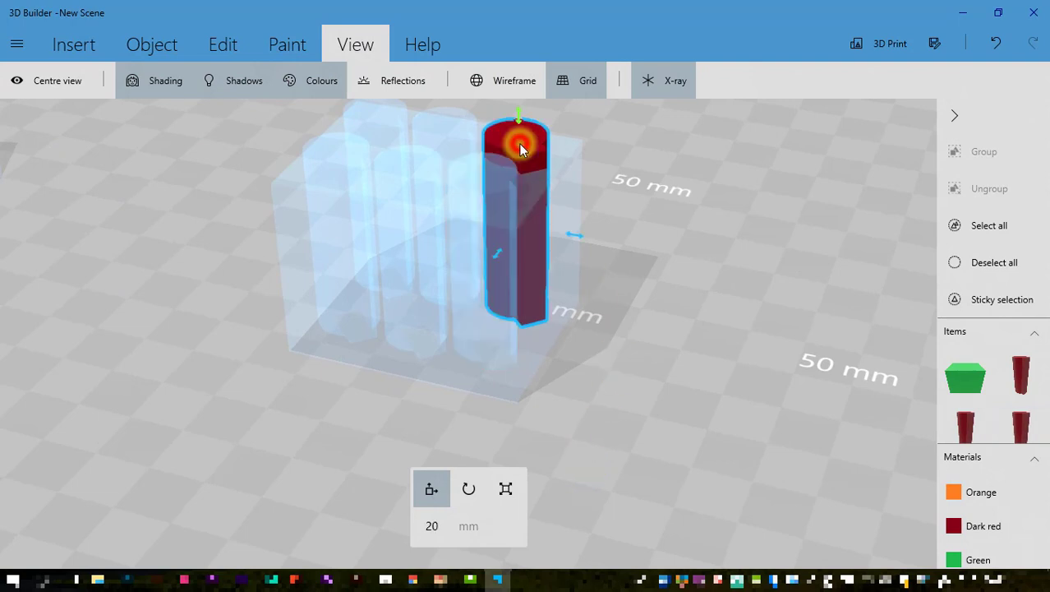
left_click(448, 127, "ctrl")
left_click(413, 176, "ctrl")
left_click(387, 107, "ctrl")
left_click(344, 147, "ctrl")
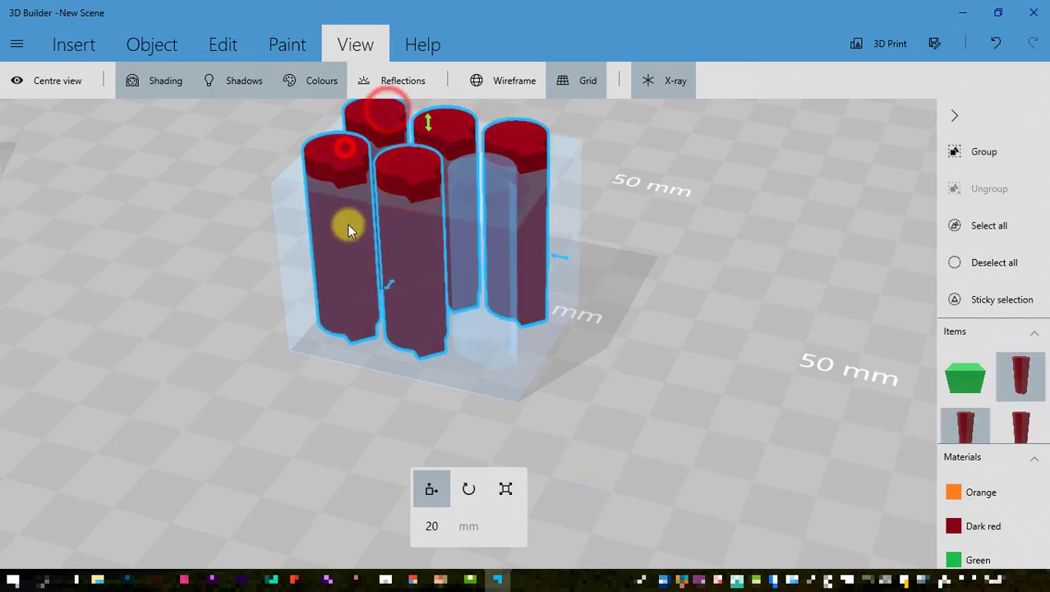
left_click(435, 526)
type("21")
key("Return")
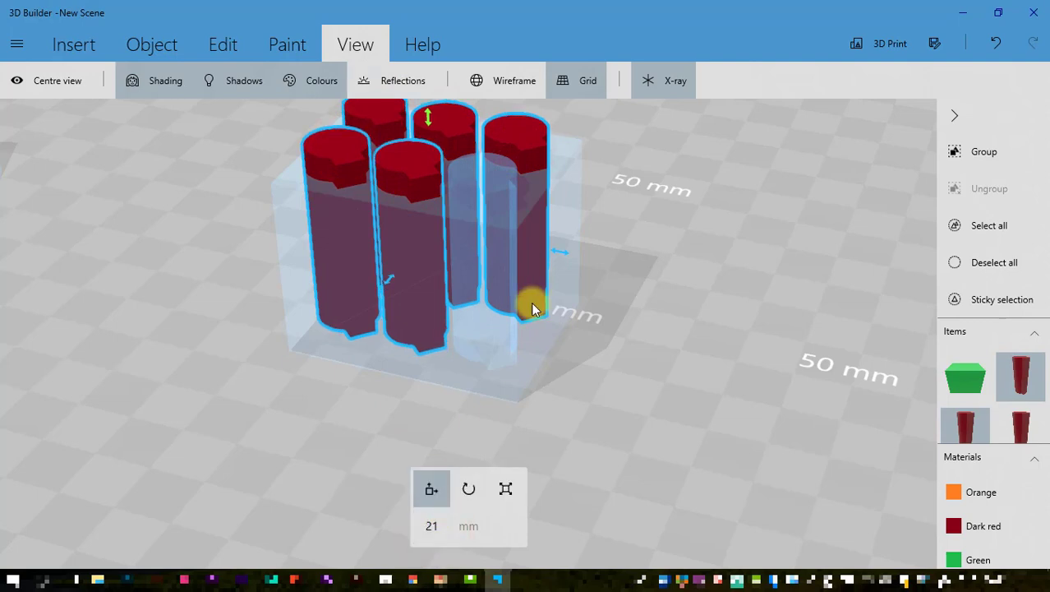
Turn off the X-ray view and check how the six pieces stick out of the cube's top.
left_click(668, 80)
left_click(731, 271)
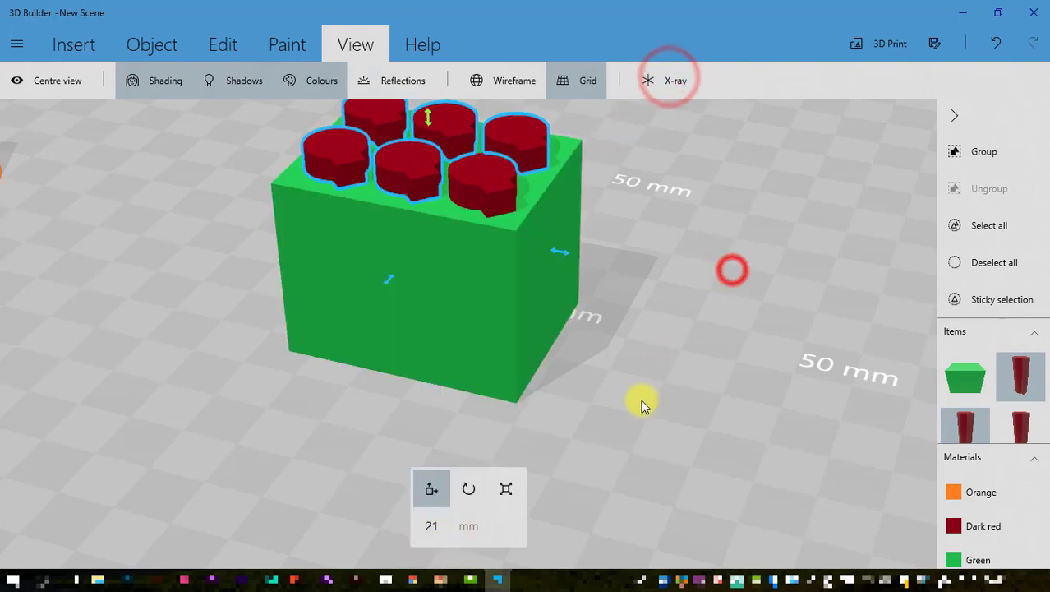
left_click_drag(645, 399, 655, 312)
right_click_drag(655, 309, 696, 393)
left_click_drag(695, 392, 576, 408)
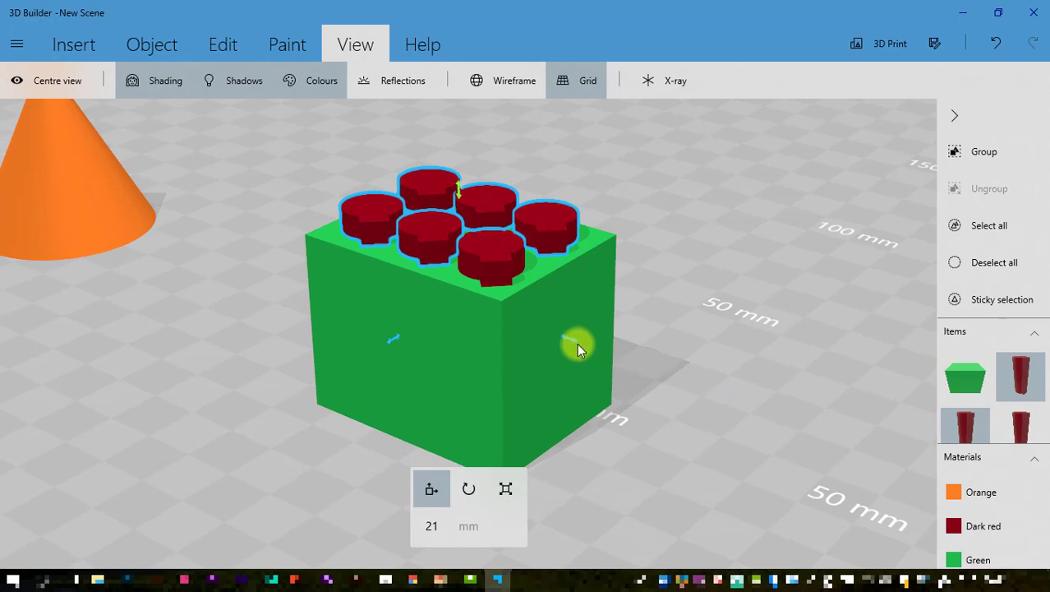
Move the orange cone lengthwise to 8.4 mm and crosswise until its tip lines up with a corner of the cube.
left_click(69, 193)
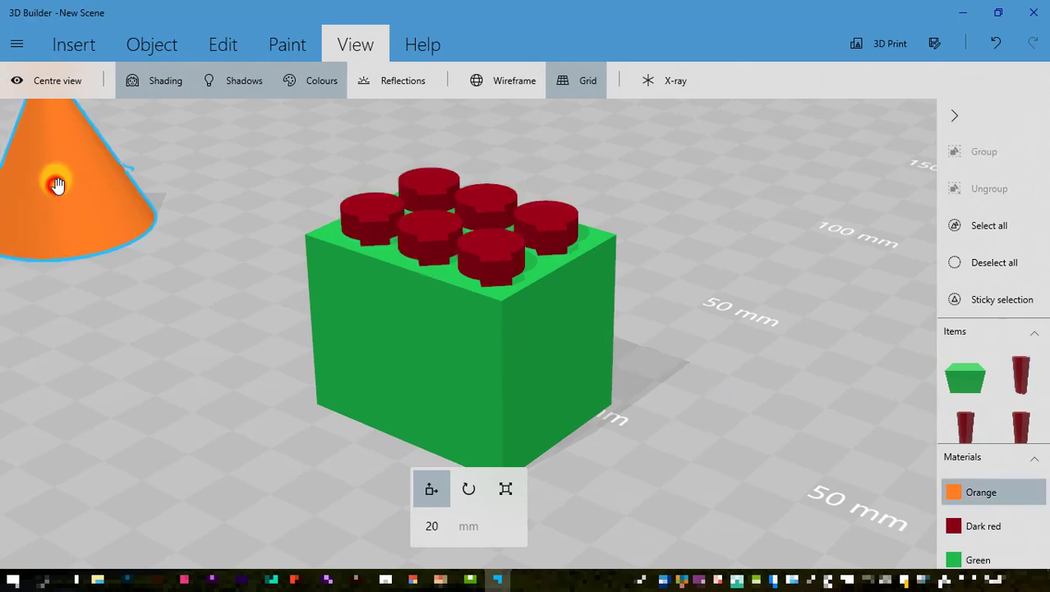
left_click_drag(132, 174, 710, 496)
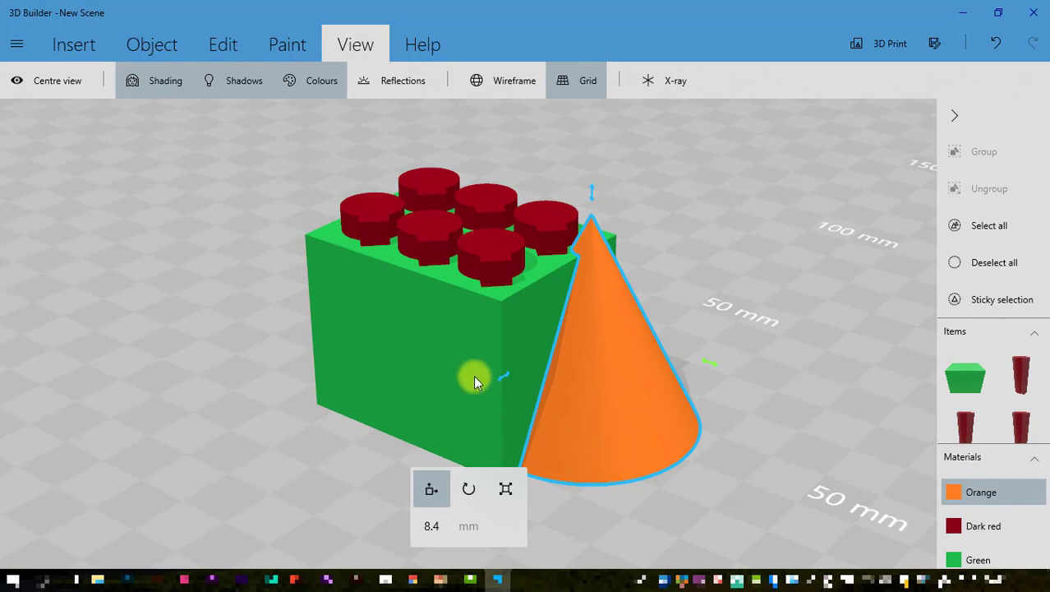
left_click_drag(495, 378, 528, 380)
right_click_drag(830, 370, 490, 391)
Reduce the height of the orange cone to 34 mm.
left_click(506, 489)
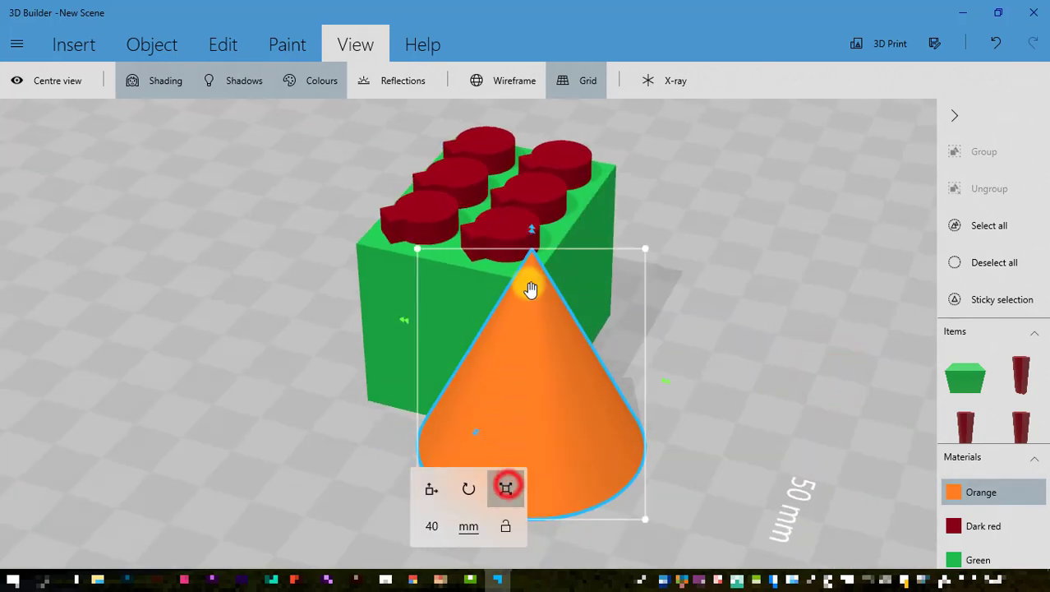
left_click_drag(536, 237, 535, 272)
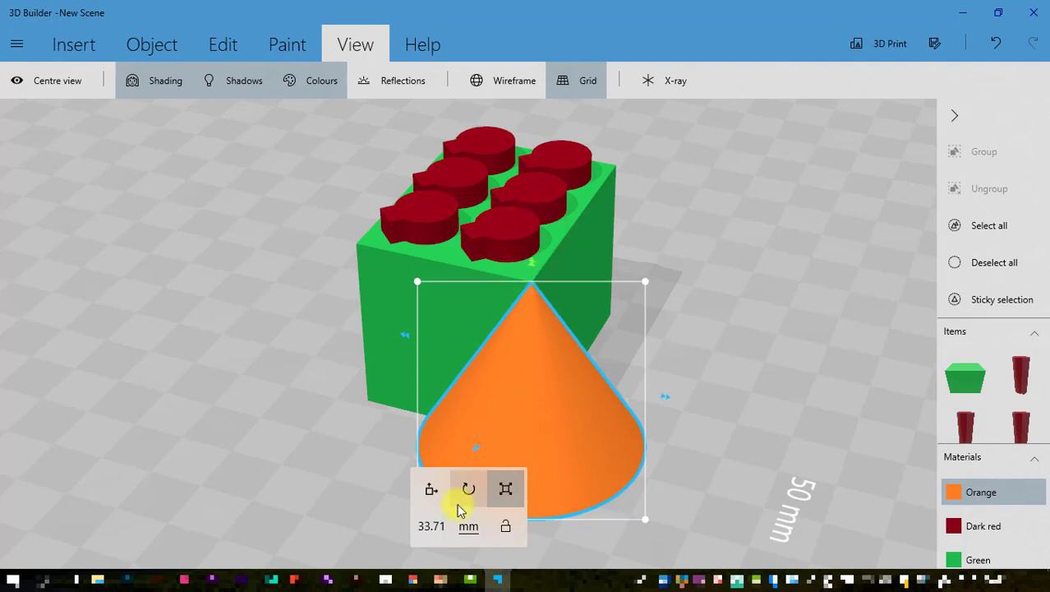
left_click(434, 527)
type("34")
key("Return")
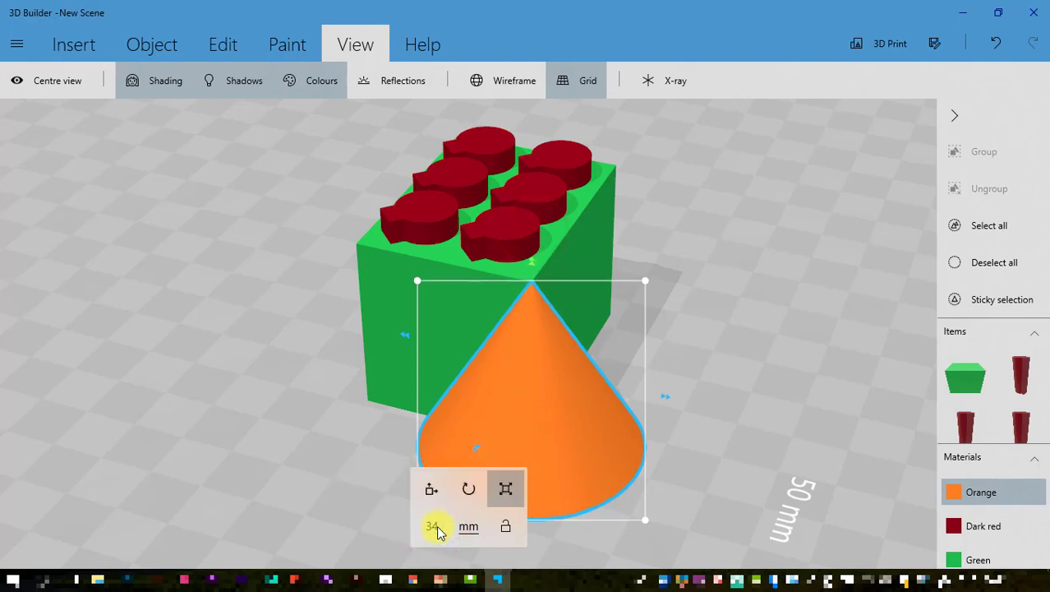
Settle the resized orange cone on the ground plane.
left_click(144, 47)
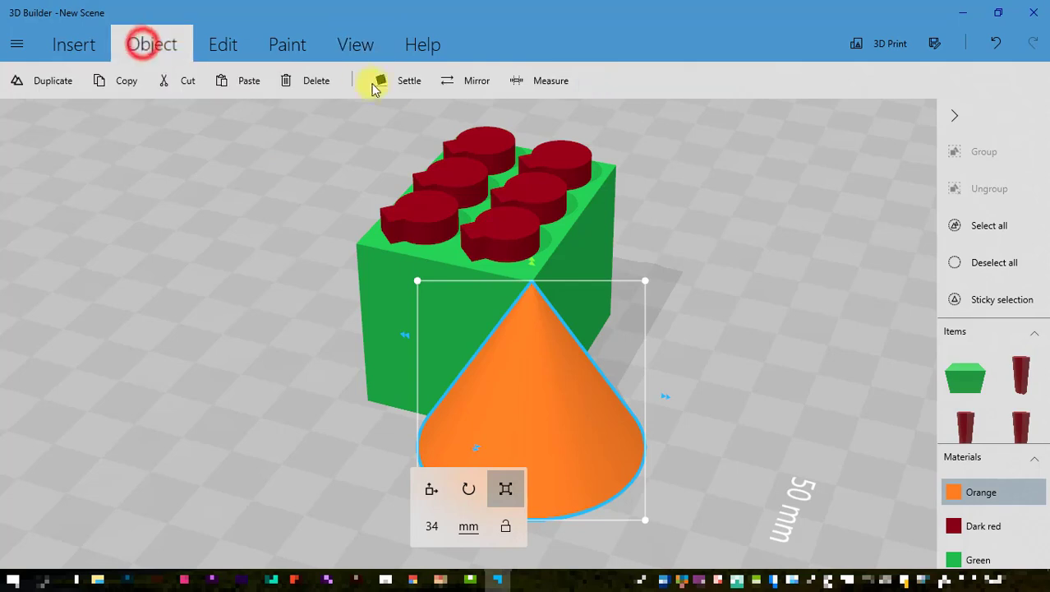
left_click(402, 80)
left_click(77, 46)
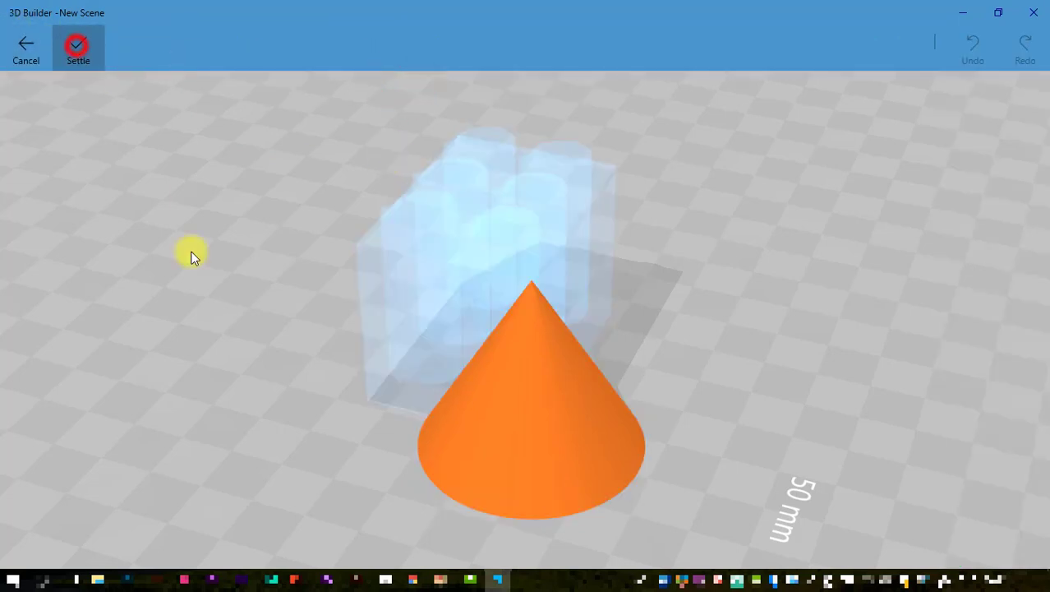
left_click(268, 442)
Duplicate the cone and move the copy lengthwise to -34.25 mm, to the corner at the cube's opposite end.
right_click_drag(397, 446, 25, 413)
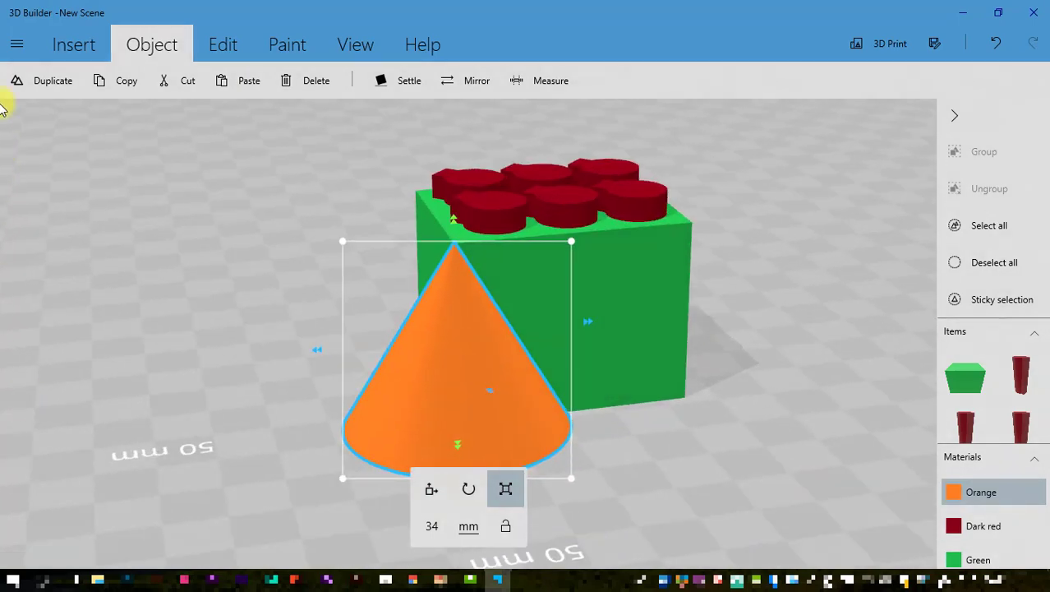
left_click(33, 79)
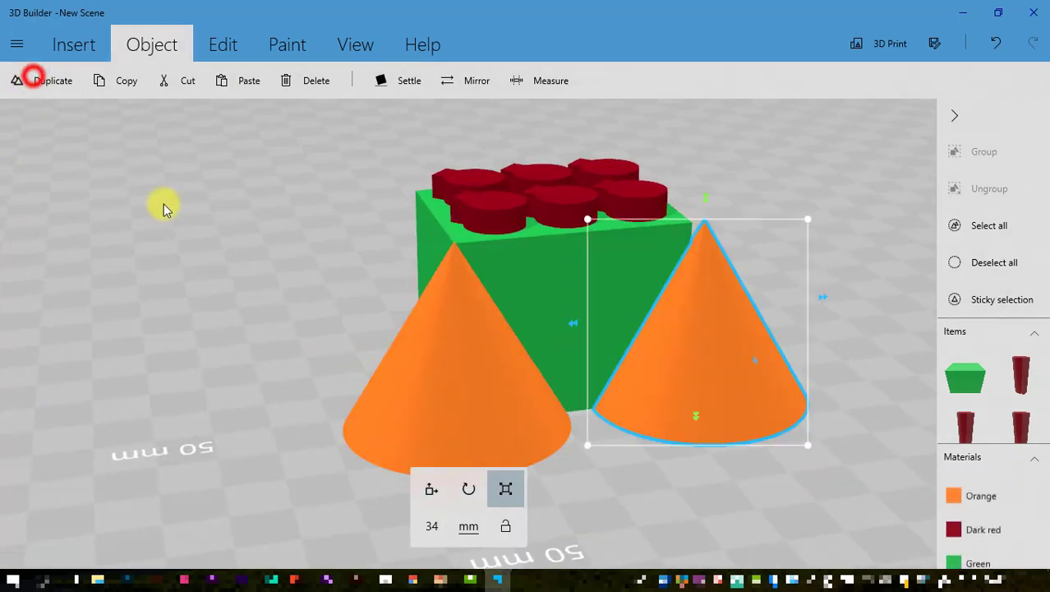
left_click(430, 492)
left_click_drag(574, 321, 567, 329)
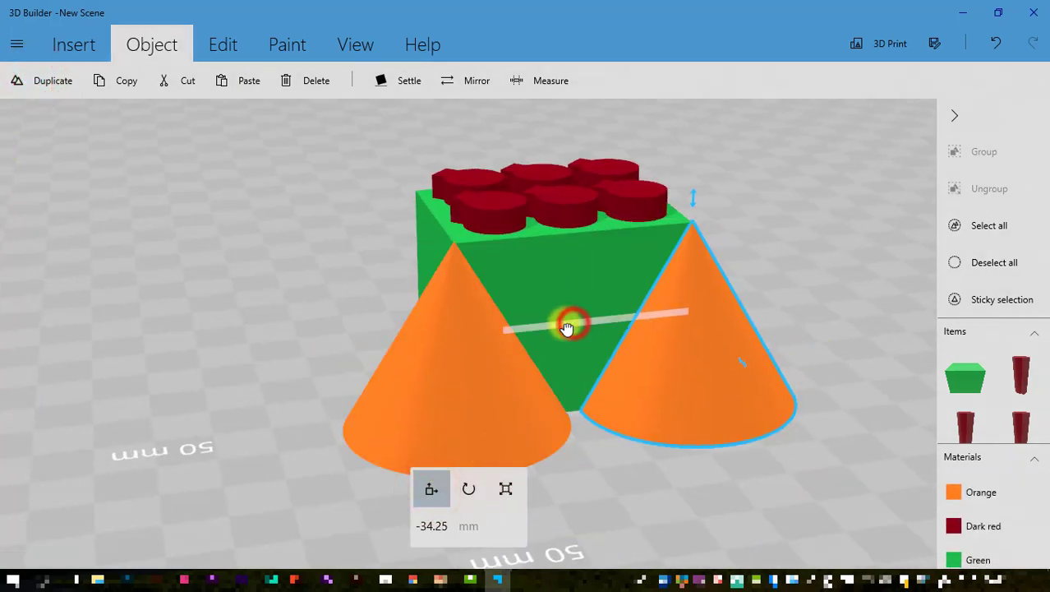
Insert another cube and move it crosswise to 27.75 mm, behind the block on the side with the cones.
right_click_drag(297, 315, 944, 302)
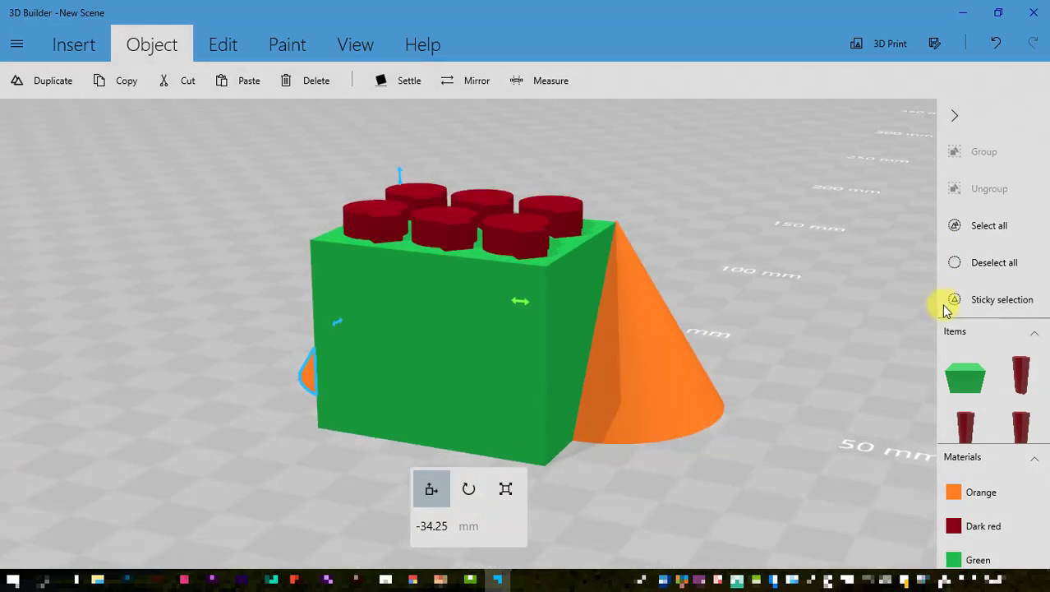
right_click_drag(227, 460, 225, 432)
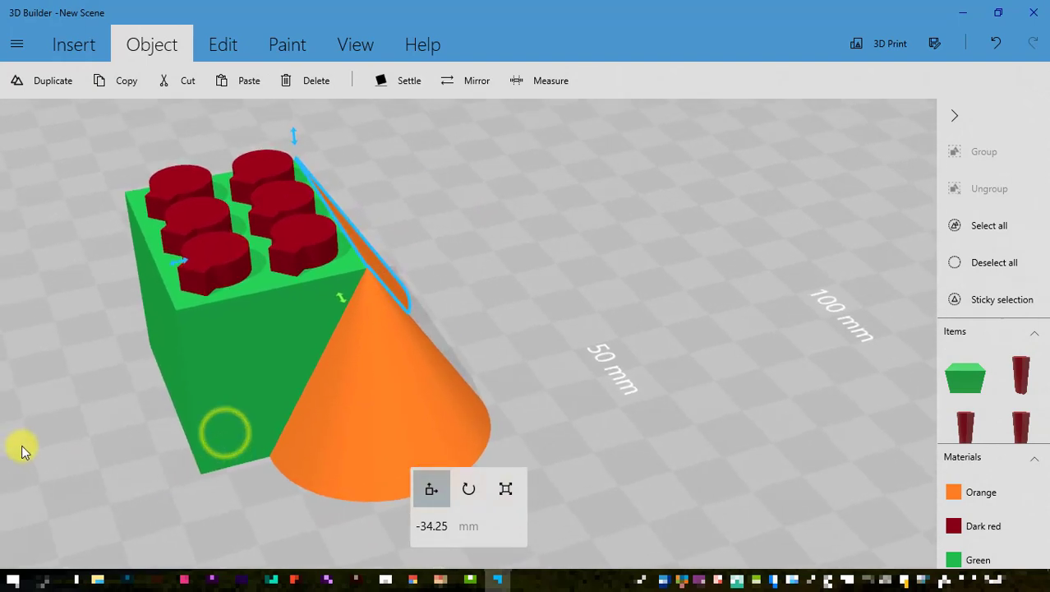
left_click(76, 41)
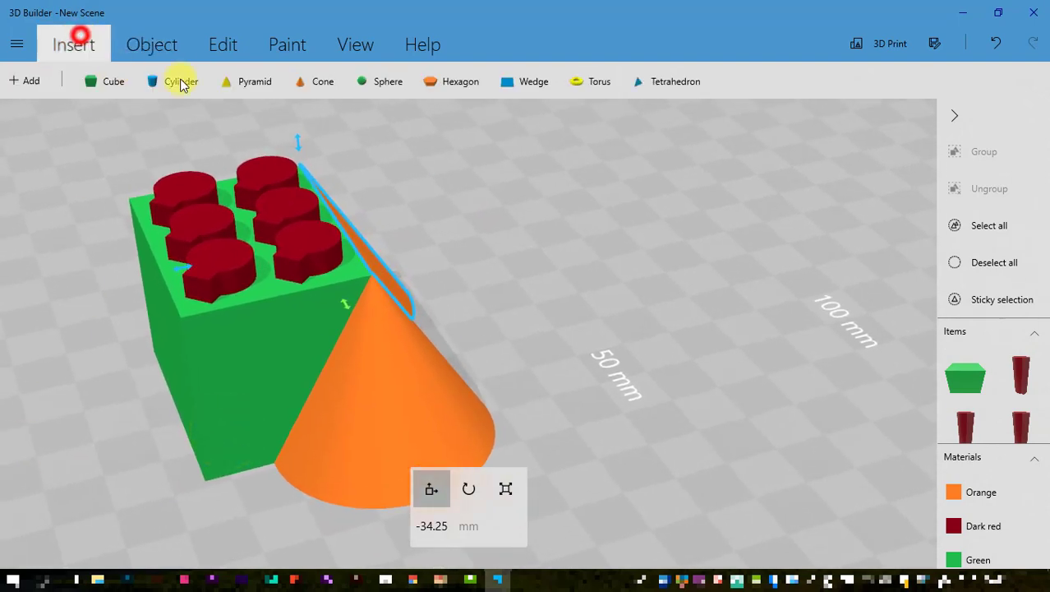
left_click(99, 79)
right_click_drag(383, 218, 590, 243)
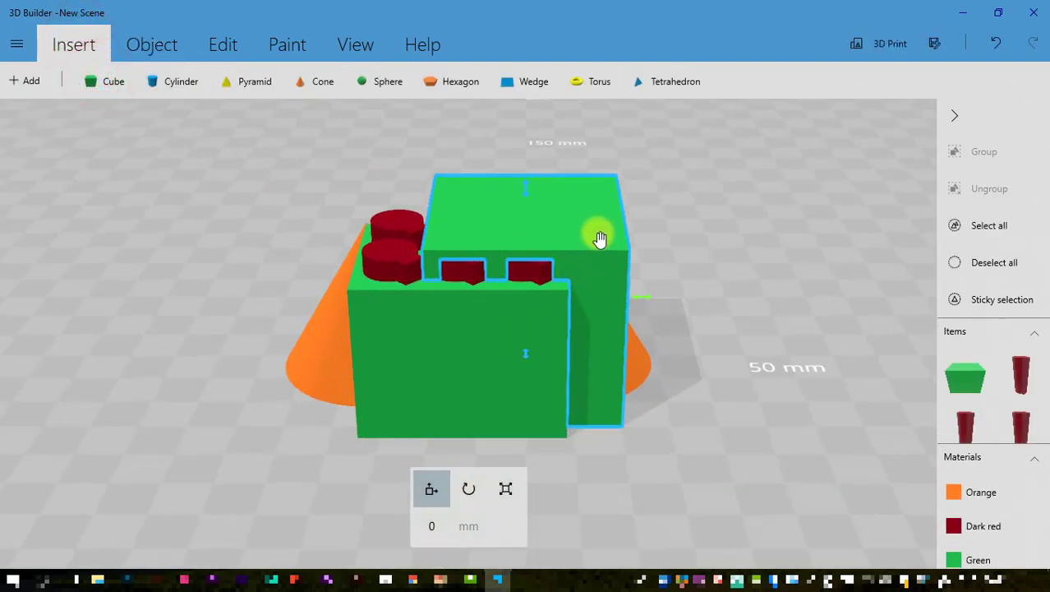
left_click_drag(599, 231, 599, 225)
left_click_drag(522, 348, 522, 288)
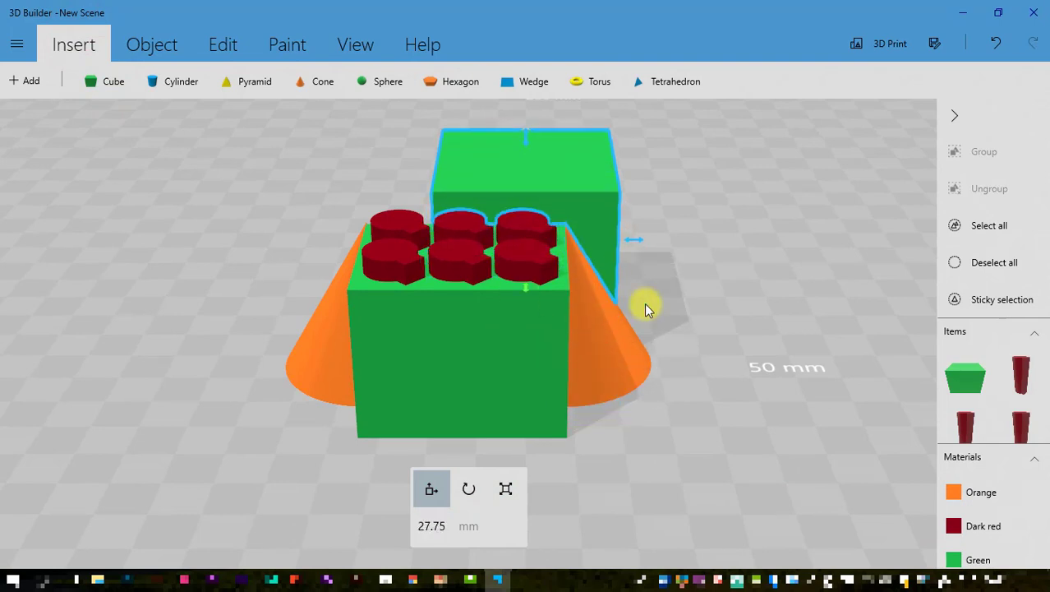
Try moving the rear cube crosswise to 20 mm, and undo the move.
left_click_drag(755, 308, 410, 354)
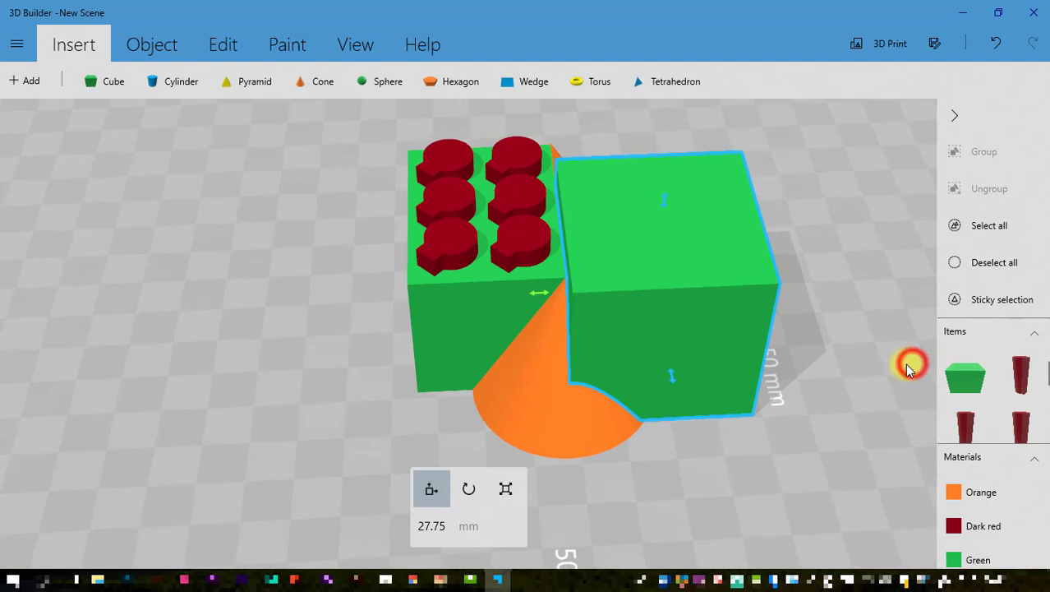
left_click_drag(908, 367, 632, 375)
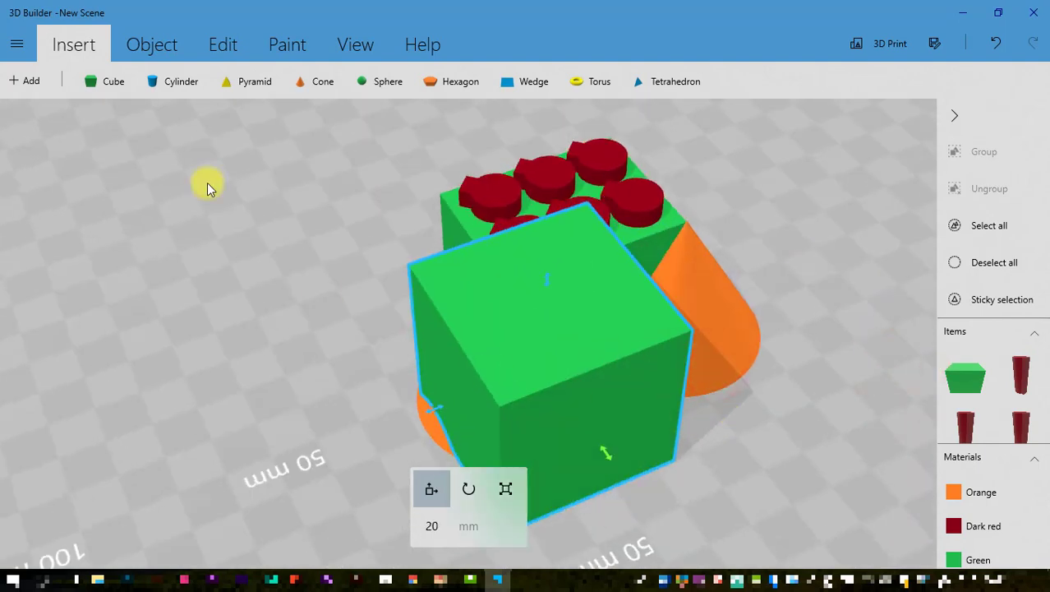
left_click(997, 46)
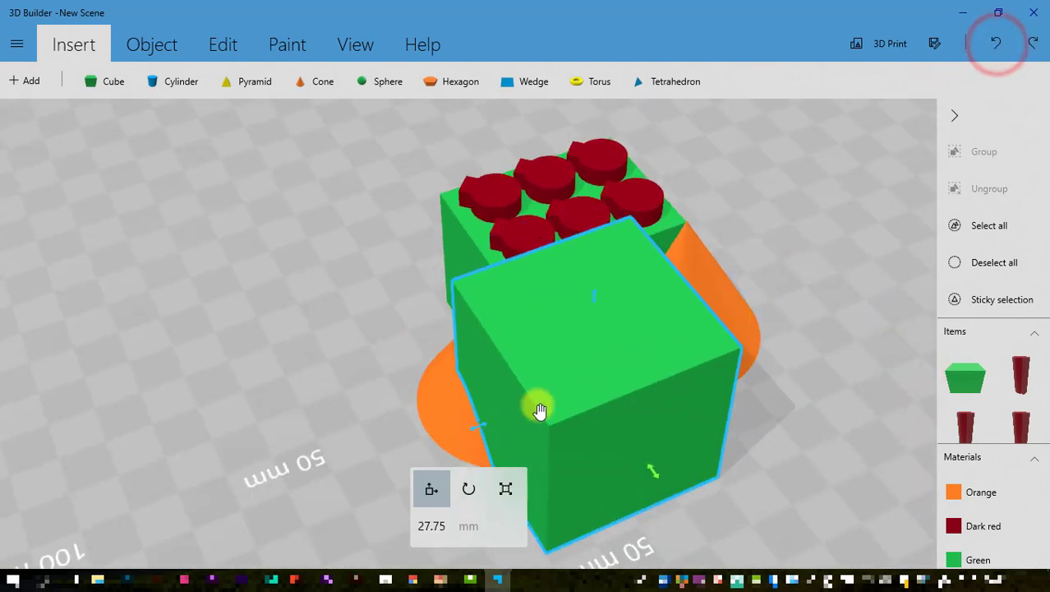
Move the rear cube lengthwise to -12.92 mm, centring it behind the block of dark red pieces.
left_click_drag(473, 431, 528, 399)
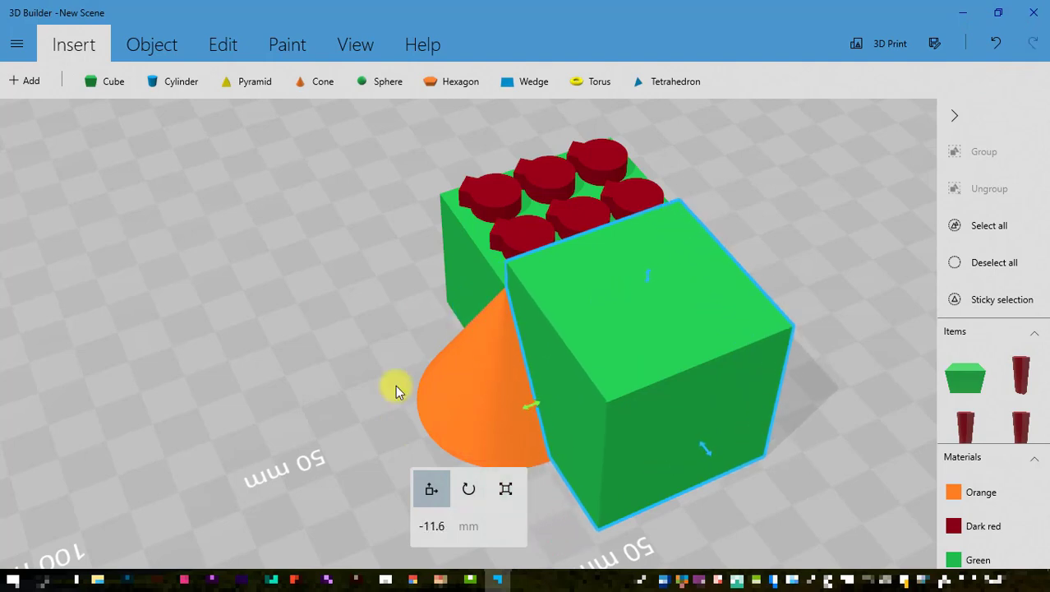
right_click_drag(316, 352, 773, 347)
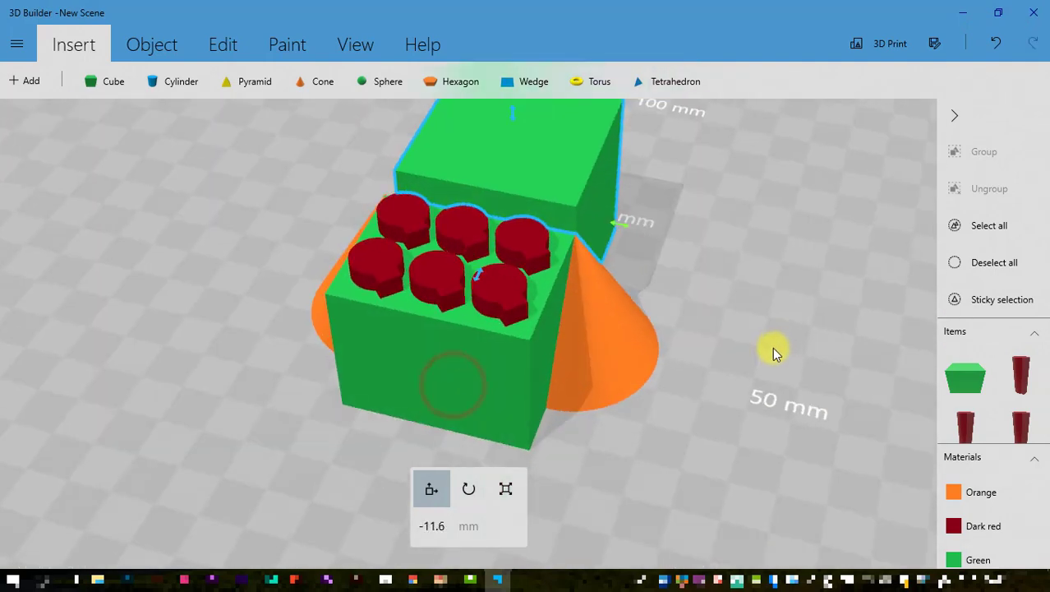
mouse_move(286, 377)
right_mouse_down()
mouse_move(474, 385)
mouse_move(423, 375)
right_mouse_up()
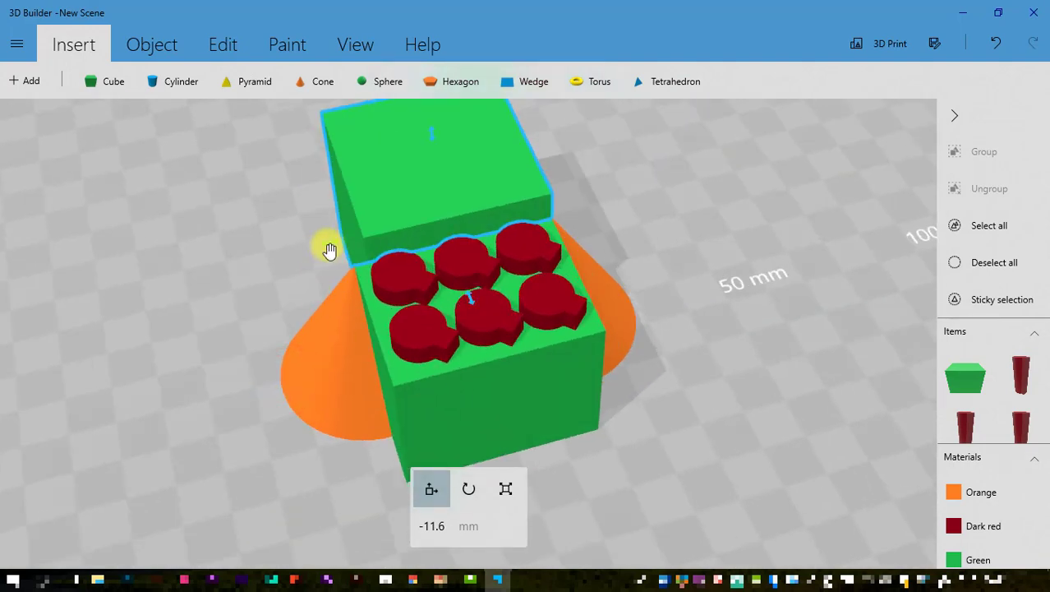
left_click_drag(328, 248, 324, 251)
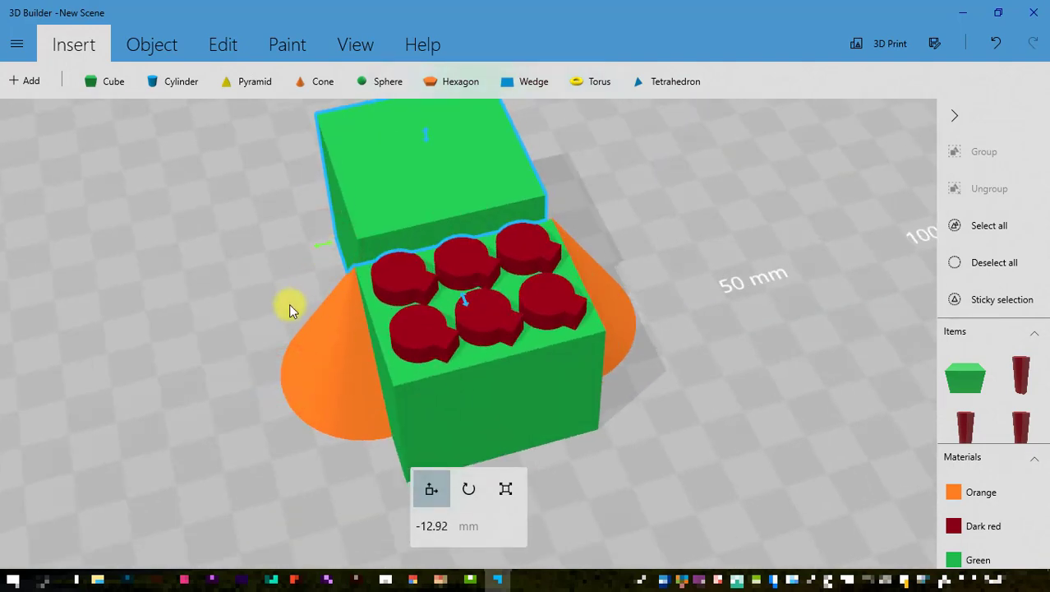
mouse_move(288, 303)
right_mouse_down()
mouse_move(251, 298)
mouse_move(224, 267)
mouse_move(2, 296)
right_mouse_up()
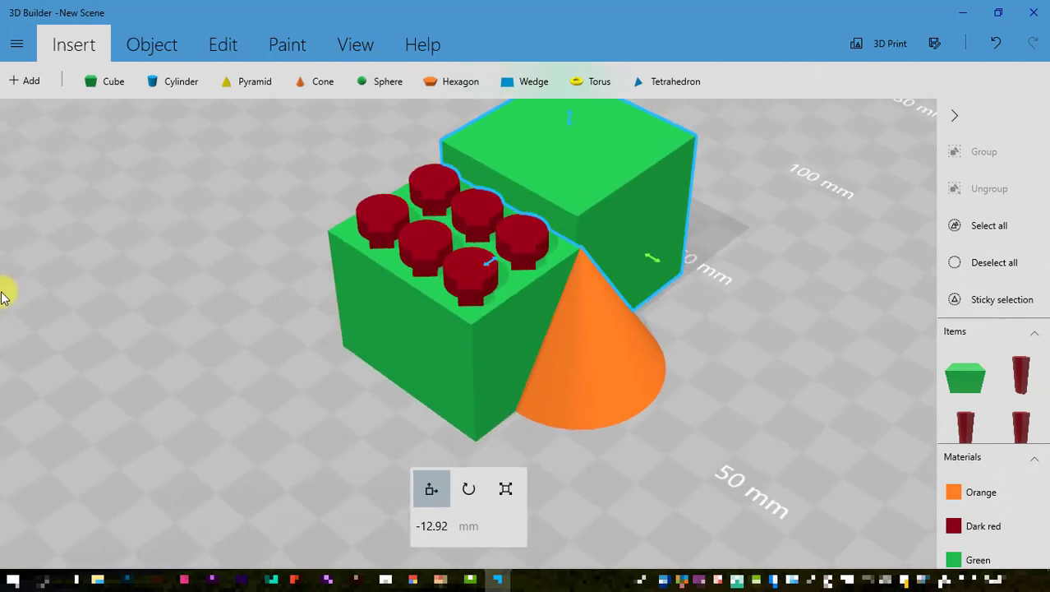
Set the rear cube's length to 64 mm along the long side of the holder.
mouse_move(808, 392)
right_mouse_down()
mouse_move(572, 442)
mouse_move(537, 355)
mouse_move(604, 339)
right_mouse_up()
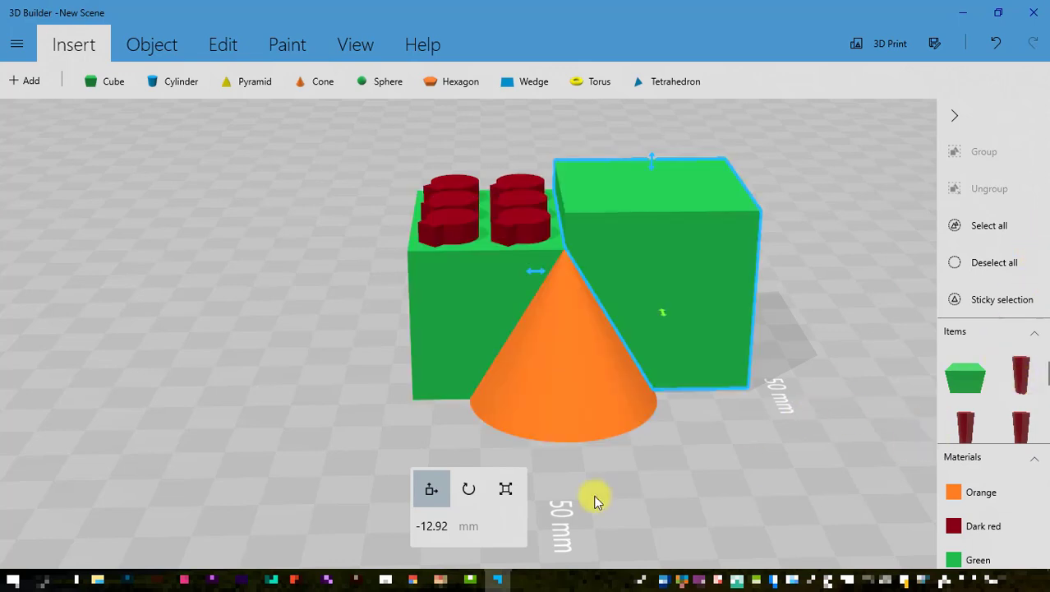
left_click(507, 490)
left_click(660, 312)
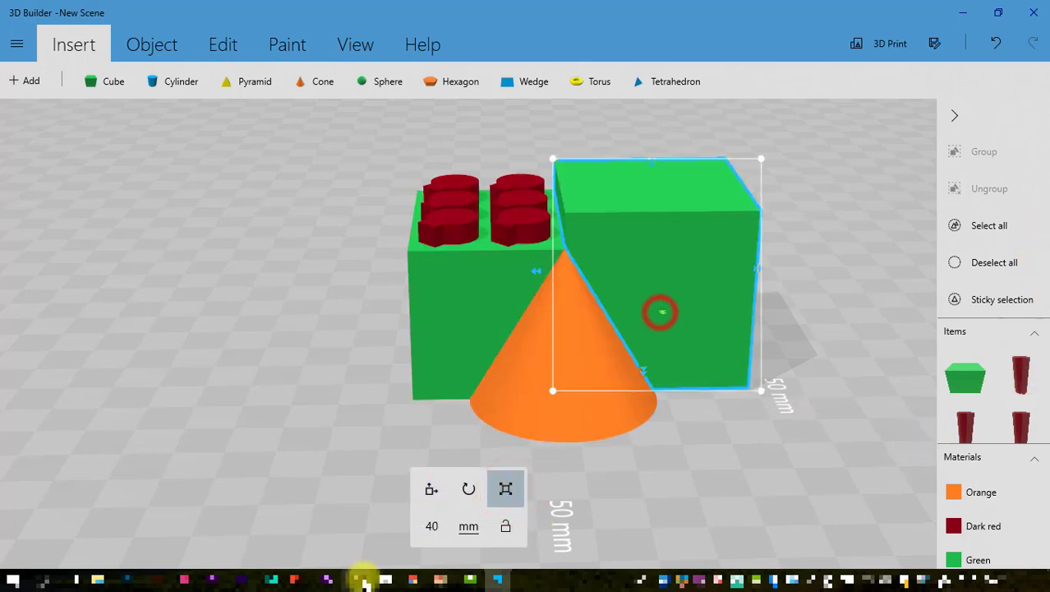
left_click(433, 526)
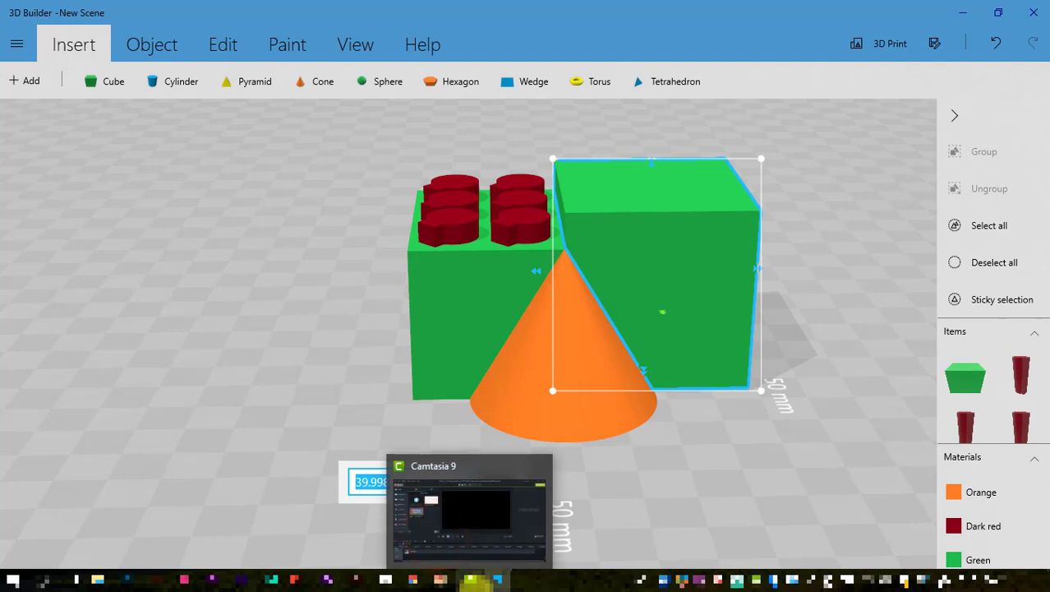
type("64")
key("Return")
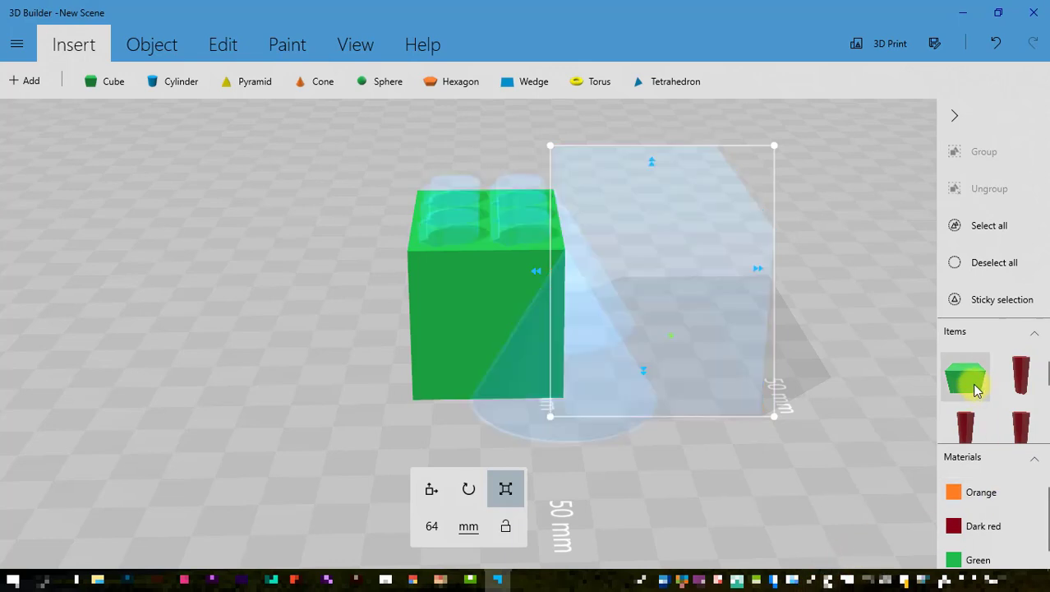
Set the rear cube's crosswise thickness to 20 mm.
left_click(757, 267)
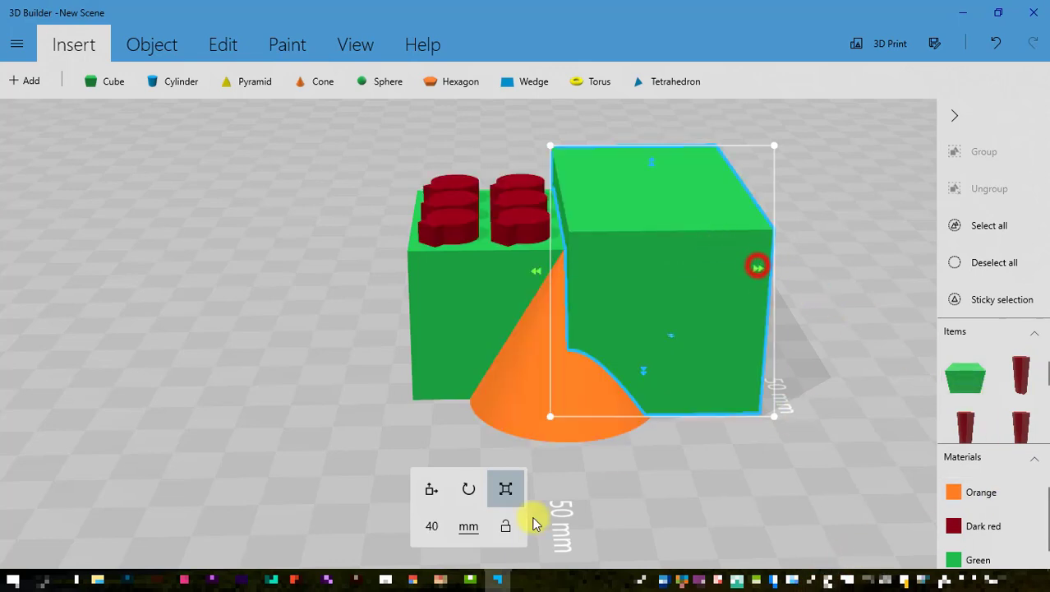
left_click(432, 524)
type("20")
key("Return")
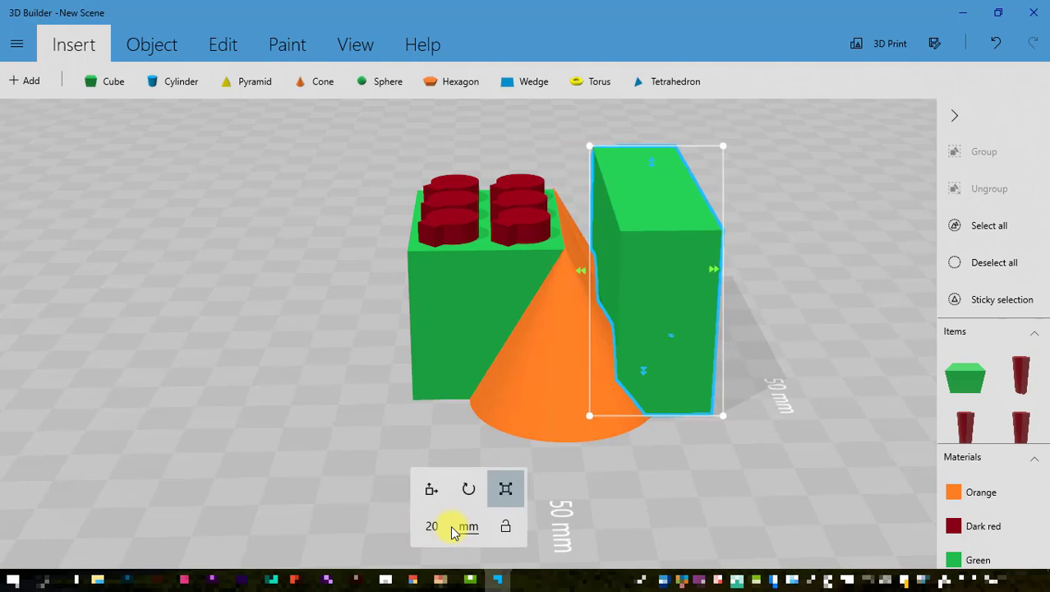
Duplicate the rear cube and move the copy crosswise to 27.75 mm, overlapping the original.
left_click(424, 496)
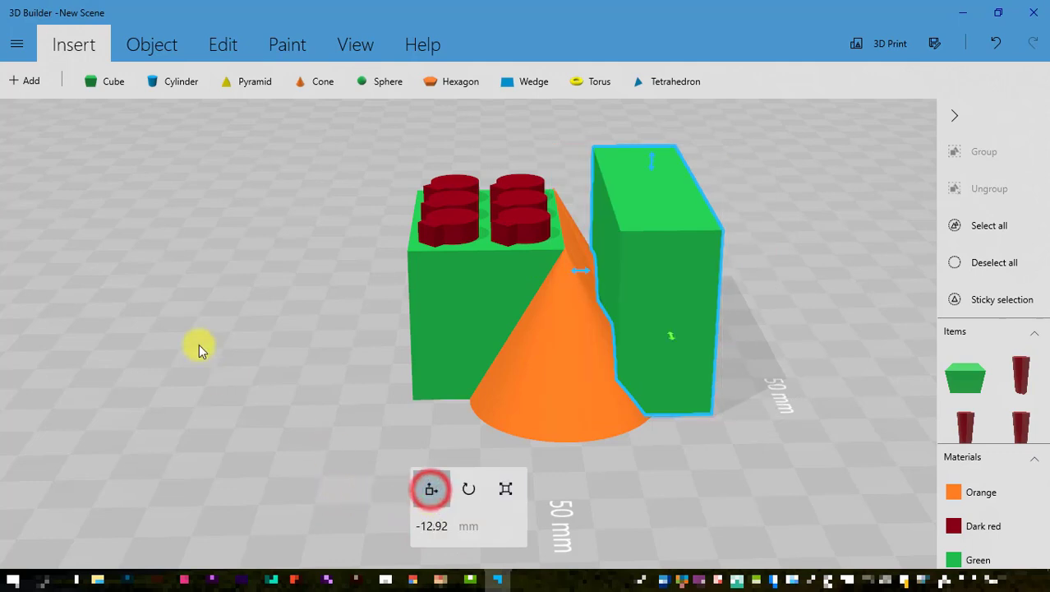
left_click(134, 49)
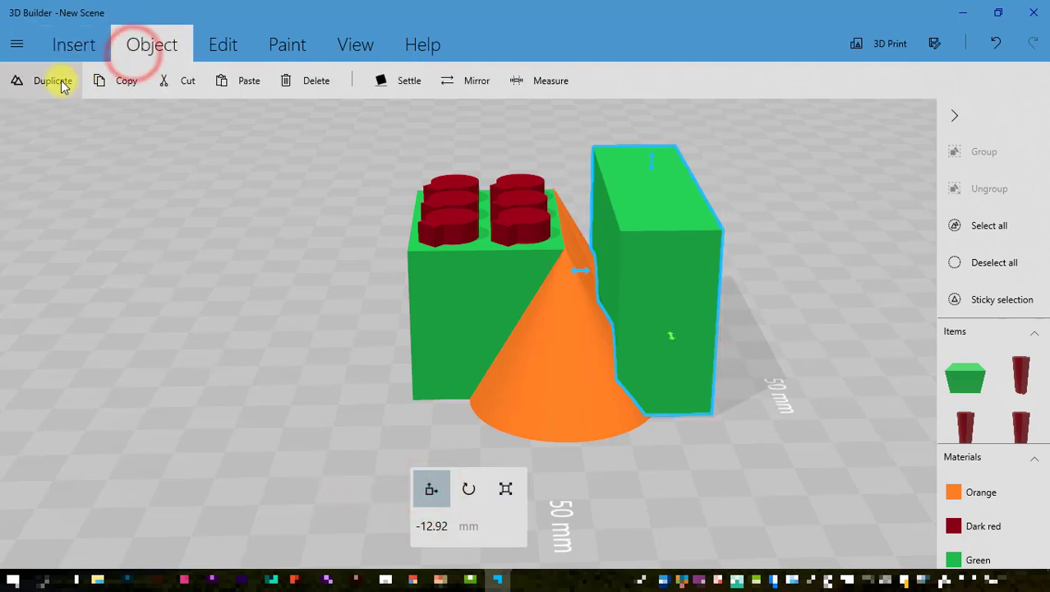
left_click(60, 82)
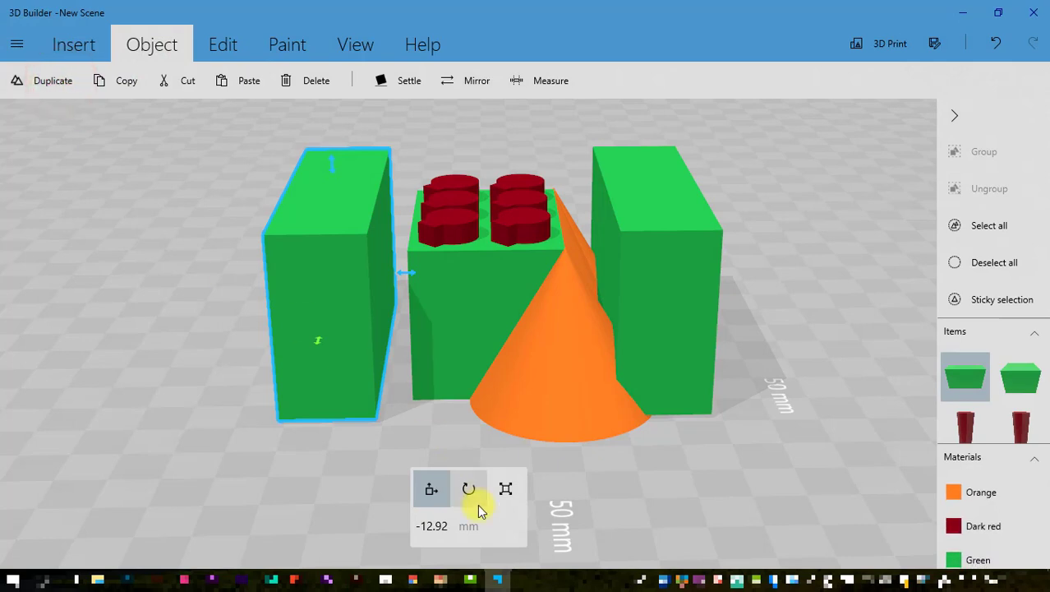
left_click_drag(411, 278, 717, 312)
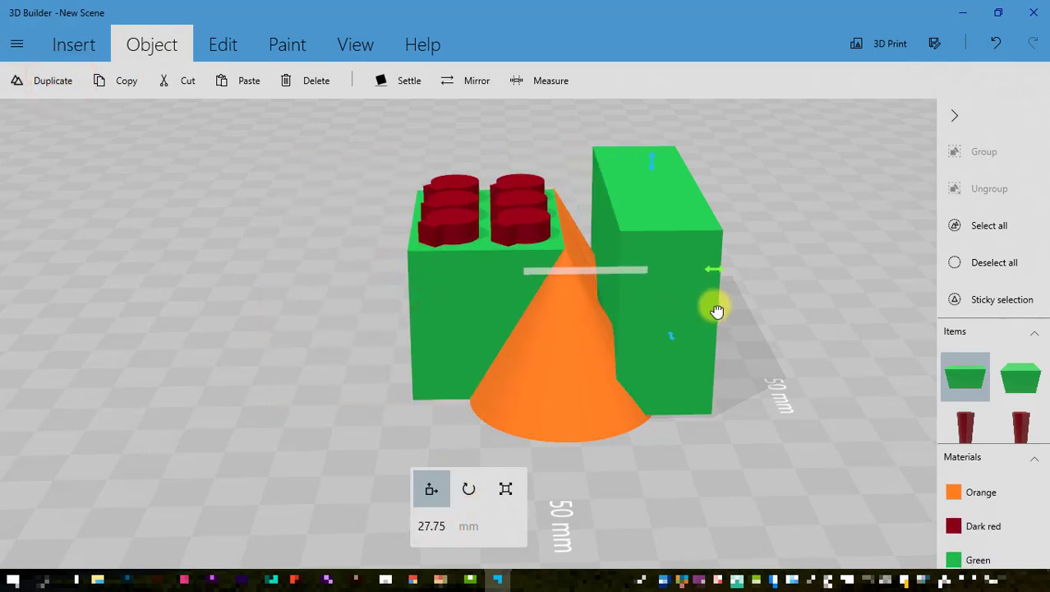
left_click(426, 532)
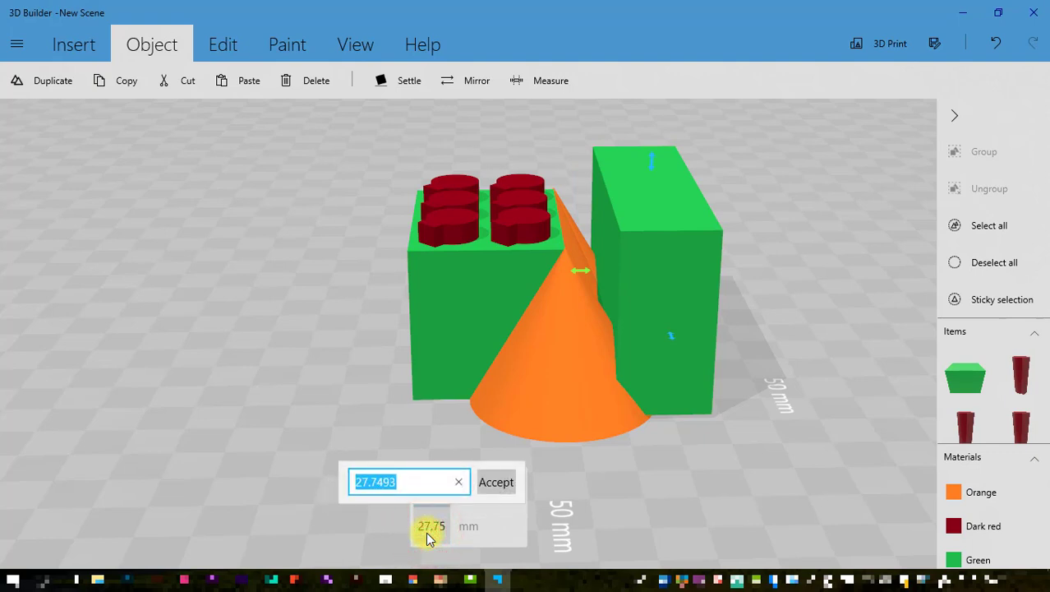
left_click(612, 530)
Increase the duplicate rear cube's crosswise thickness to 23.5 mm.
left_click(505, 489)
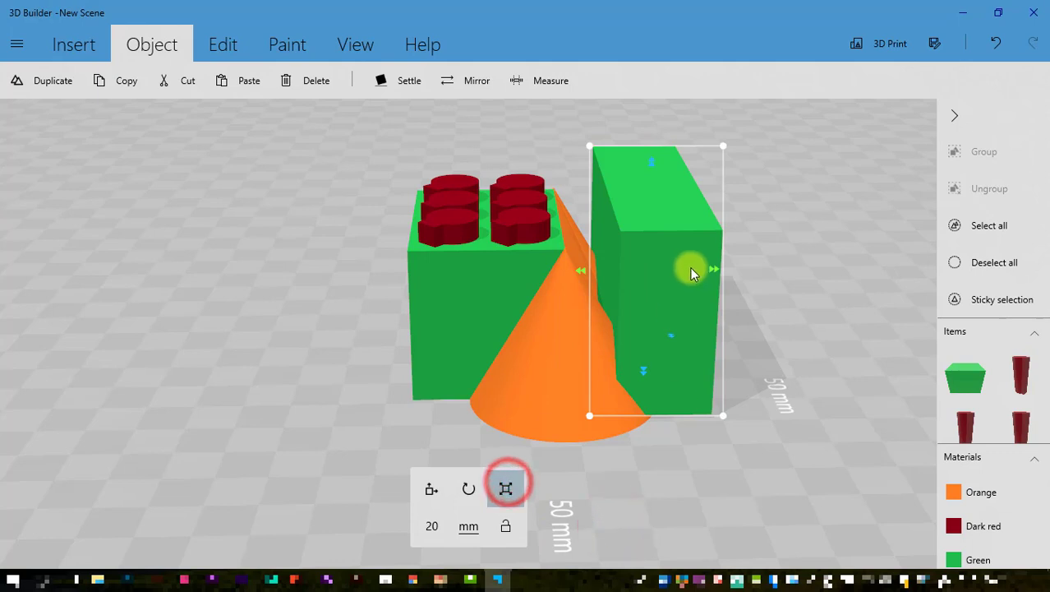
left_click(430, 527)
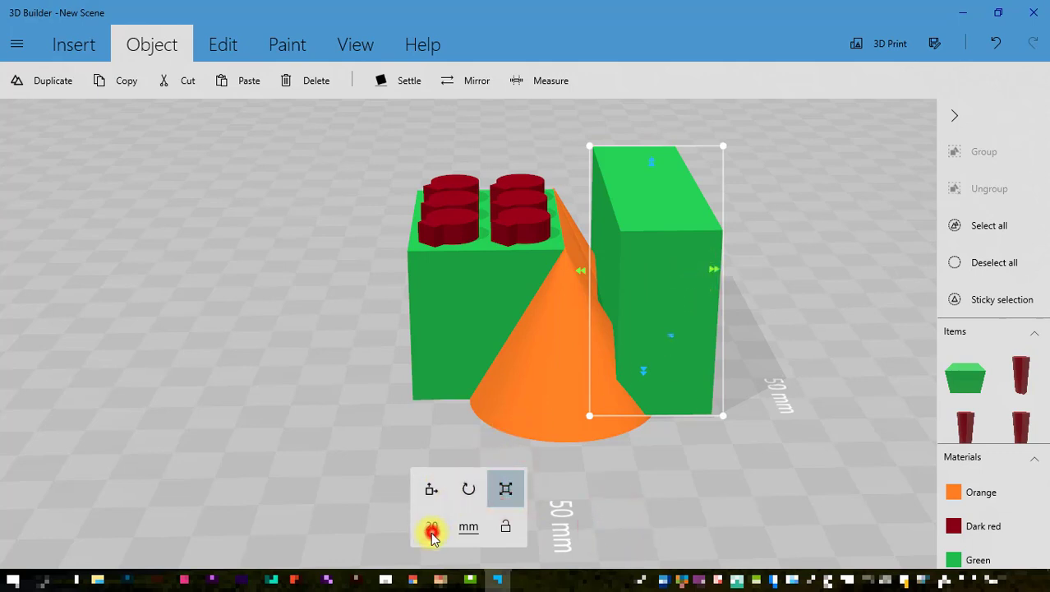
mouse_move(470, 580)
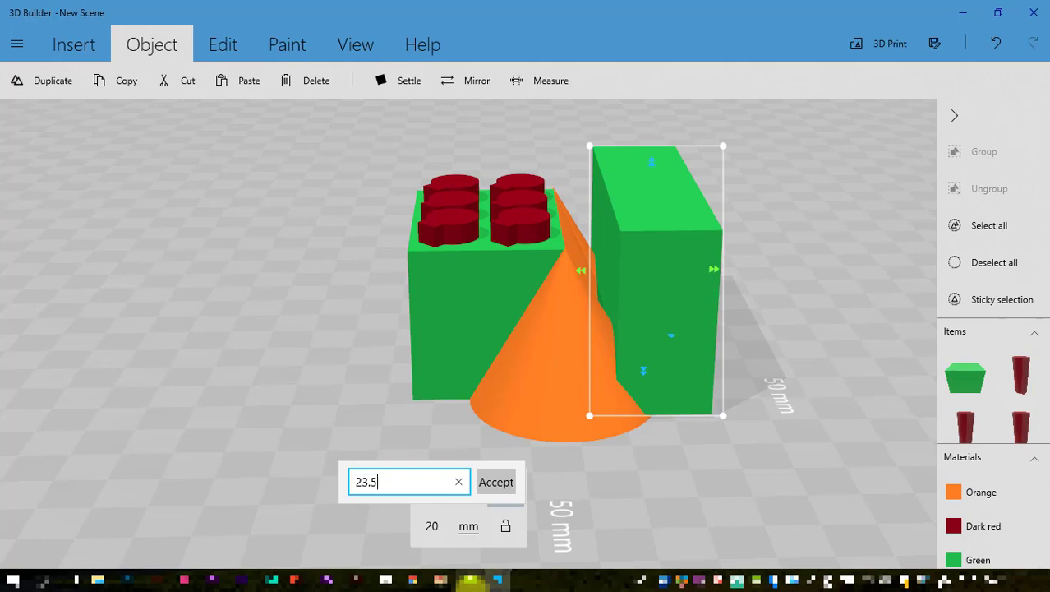
key("Return")
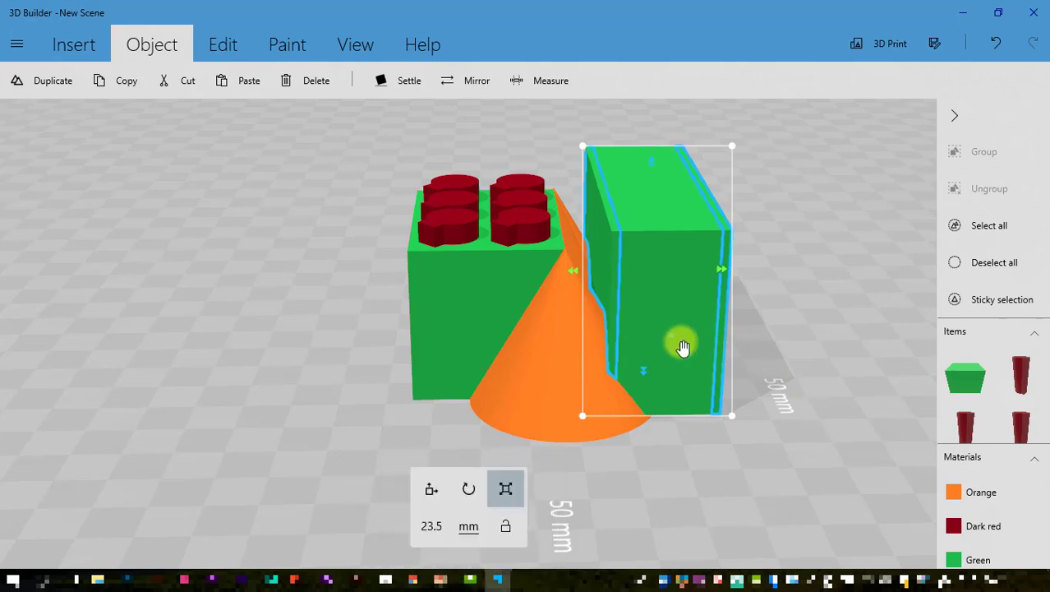
Set the duplicate rear cube's length to 65.5 mm and increase it further to 66.5 mm.
left_click(431, 526)
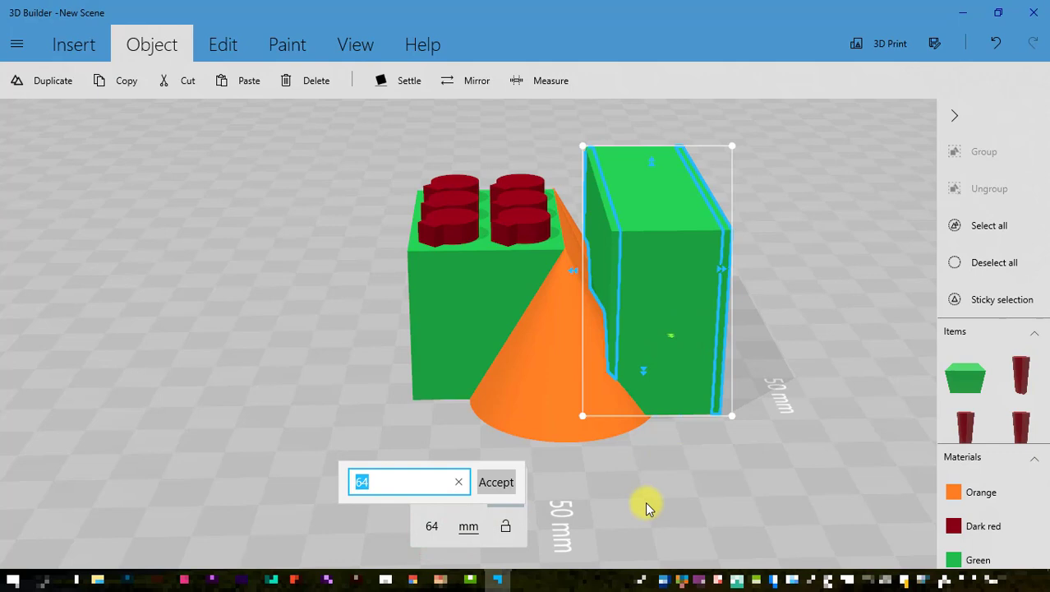
key("Return")
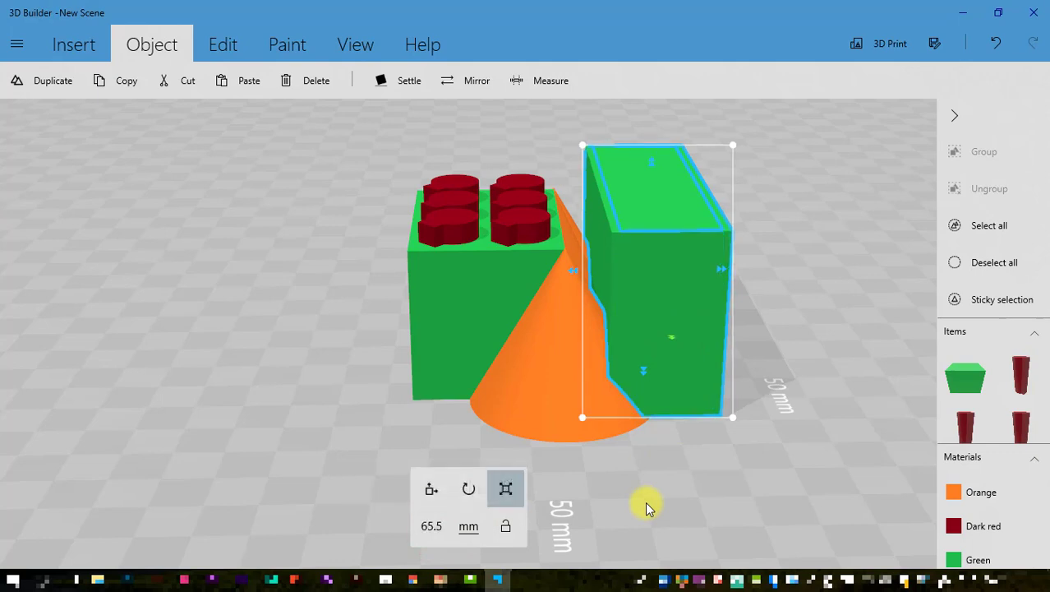
left_click_drag(347, 295, 699, 350)
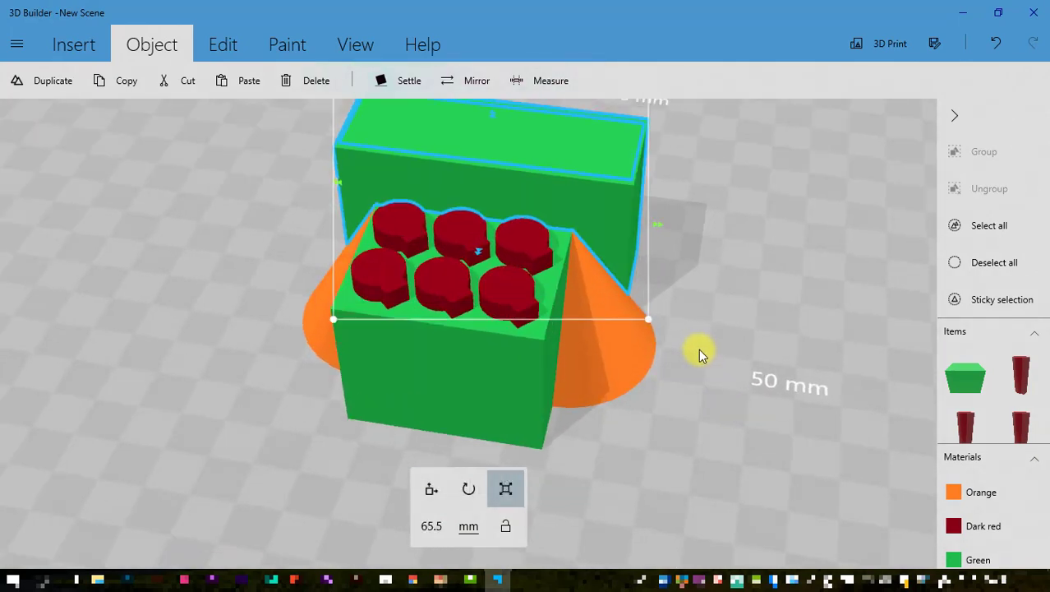
left_click(431, 526)
type("6")
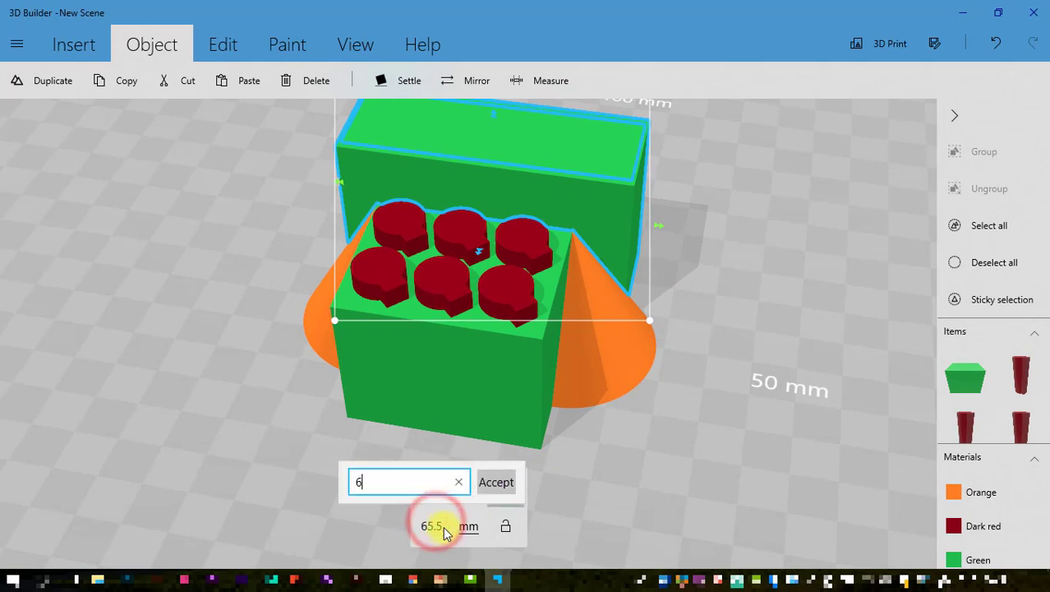
type("6.5")
key("Return")
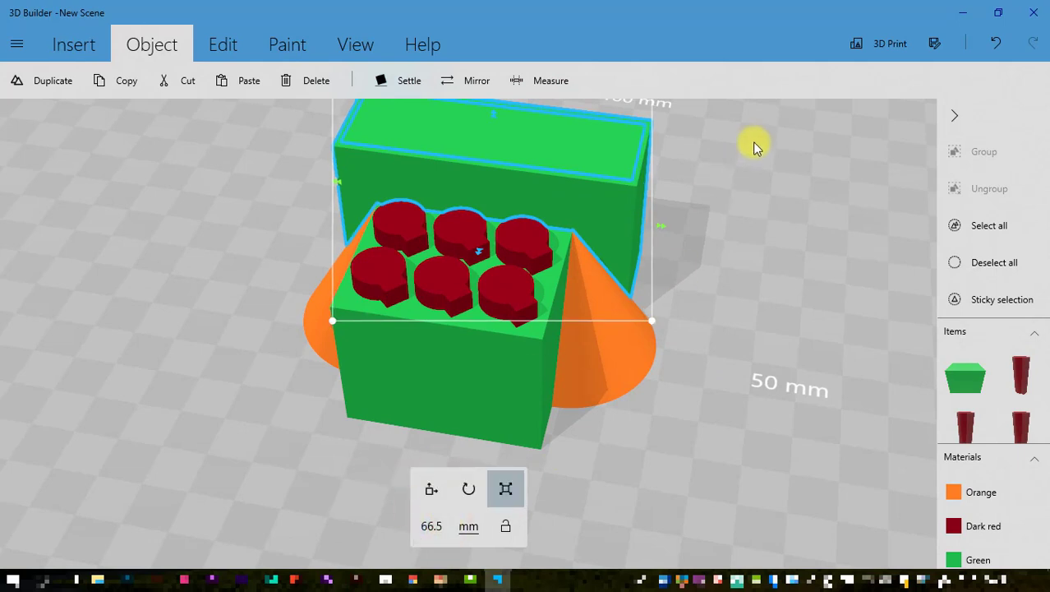
Examine the two overlapping rear cubes from above and compare their lengths and thicknesses.
left_click_drag(753, 142, 681, 250)
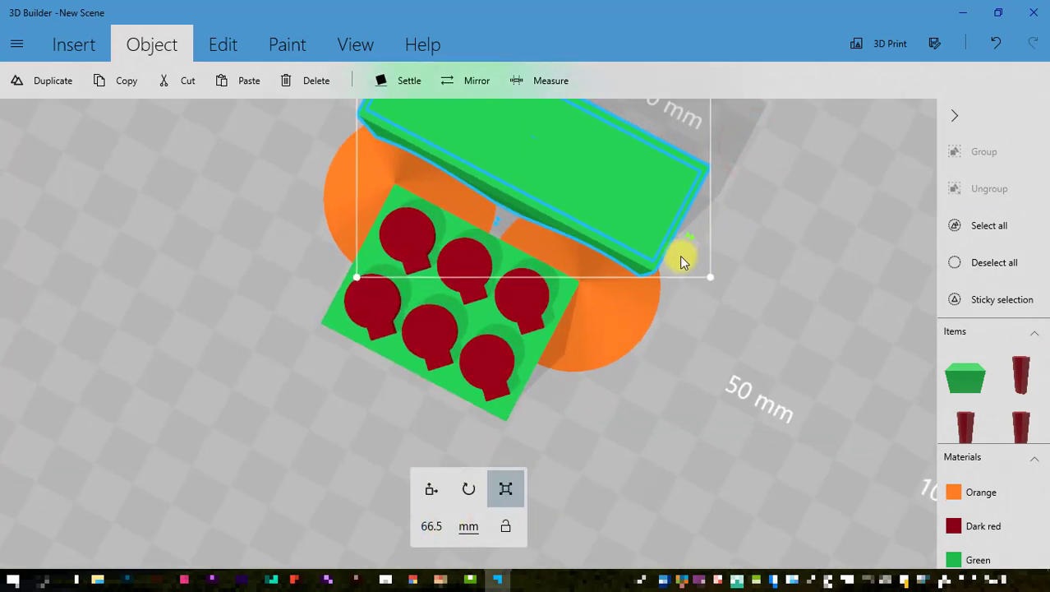
left_click(542, 165)
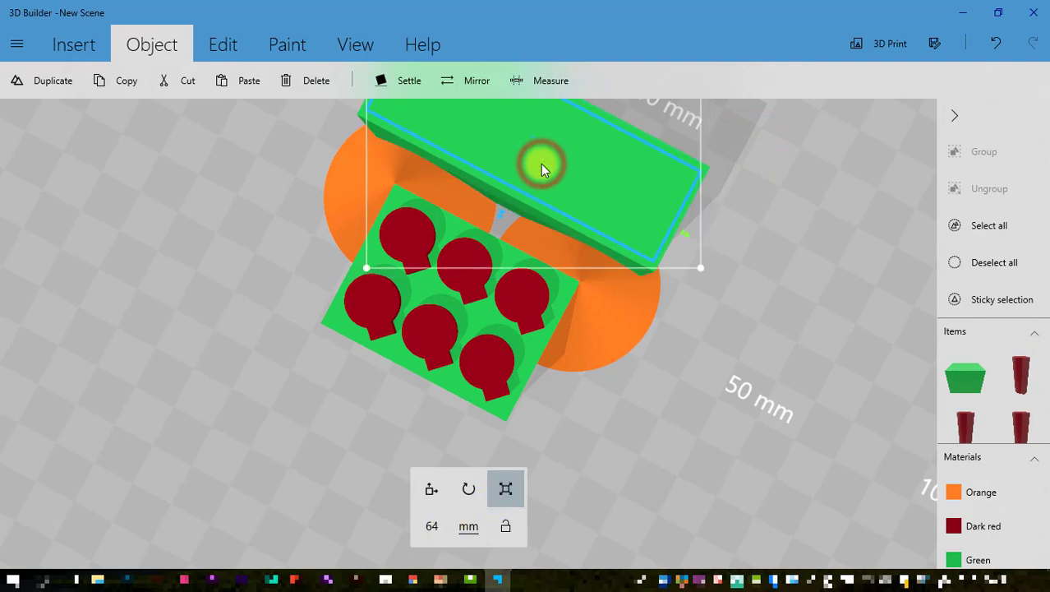
left_click(562, 220)
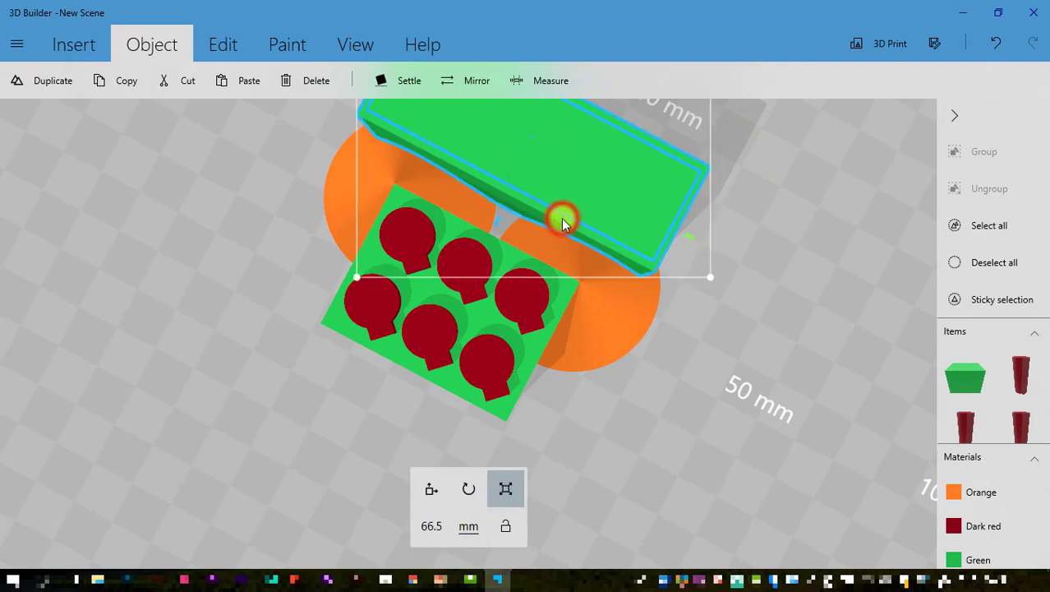
left_click(600, 171)
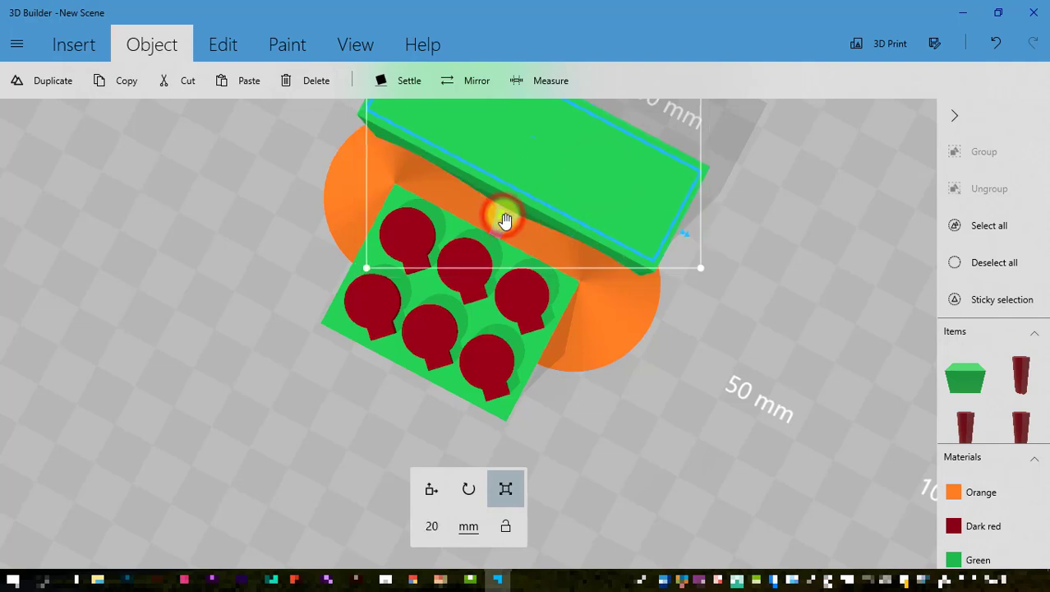
left_click_drag(513, 198, 529, 181)
left_click_drag(687, 214, 685, 211)
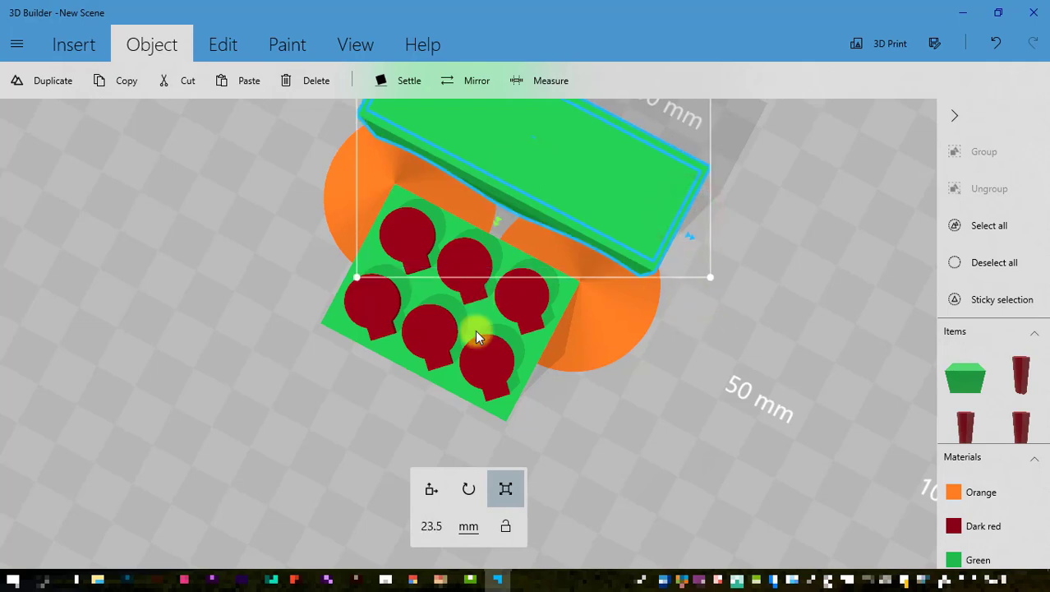
left_click(435, 527)
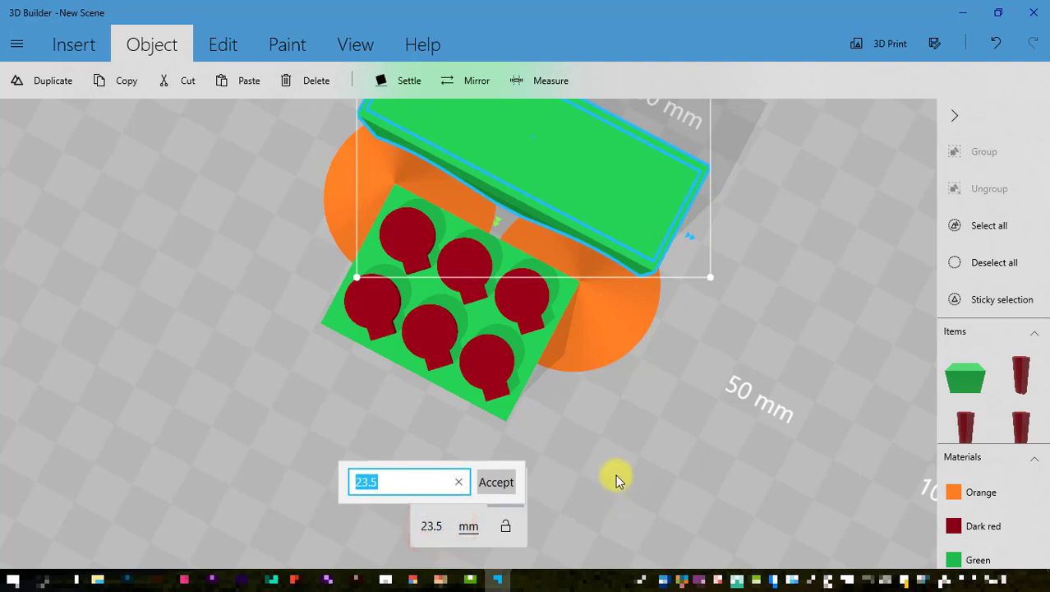
Undo the latest length changes on the duplicate rear cube.
left_click(998, 45)
left_click(998, 45)
left_click(998, 45)
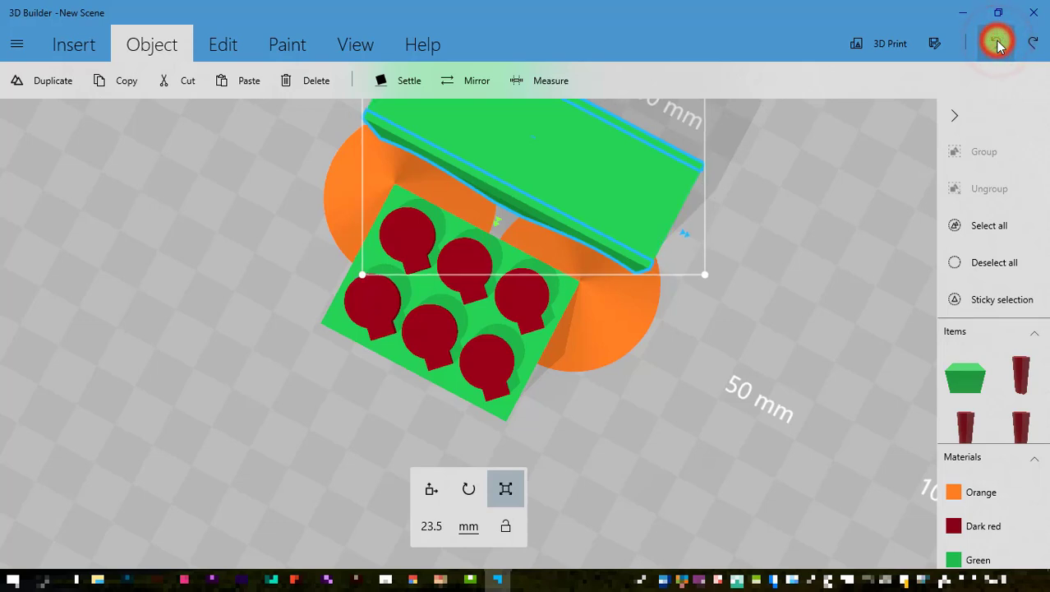
Try a crosswise thickness of 26.5 mm on the duplicate rear cube, then undo it.
left_click(431, 529)
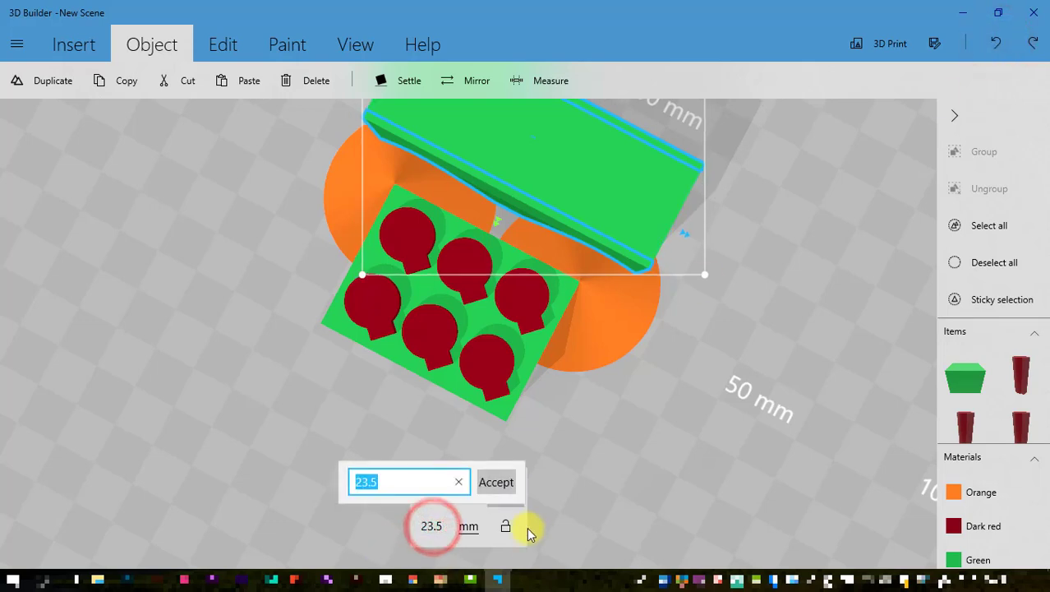
type("26.5")
key("Return")
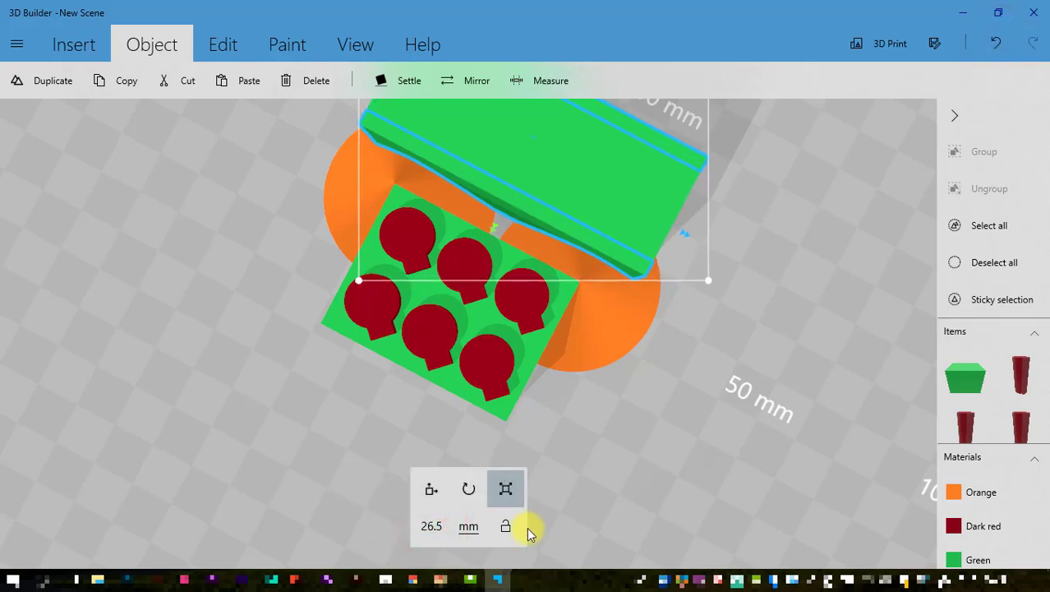
key("ctrl+z")
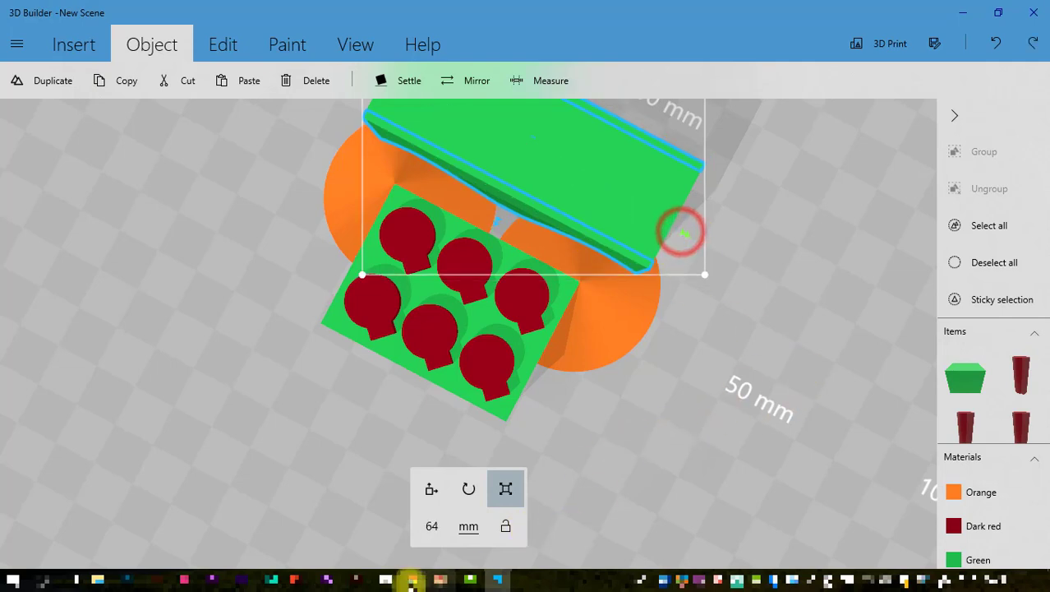
Set the duplicate rear cube's length to 67.5 mm.
left_click(429, 530)
type("67.5")
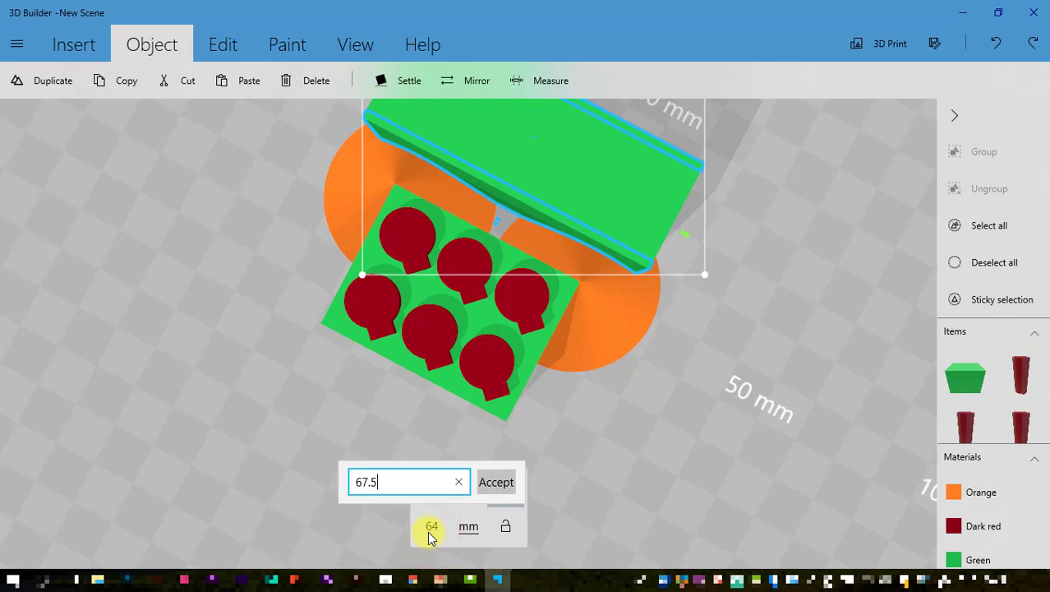
key("Return")
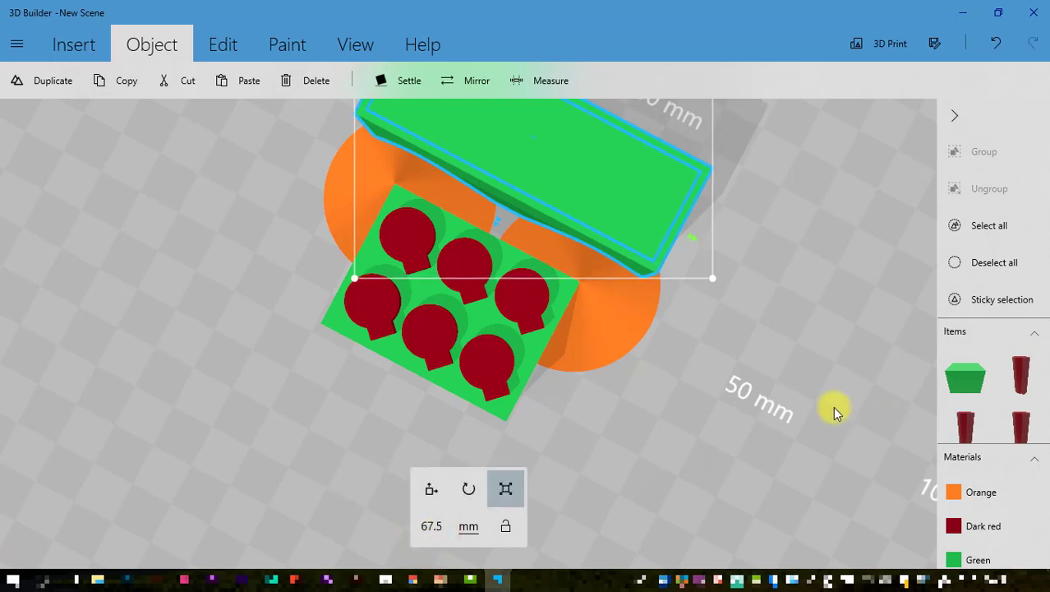
Try raising the larger rear cube to a vertical position of 24 mm, then undo the move.
left_click_drag(785, 397, 490, 242)
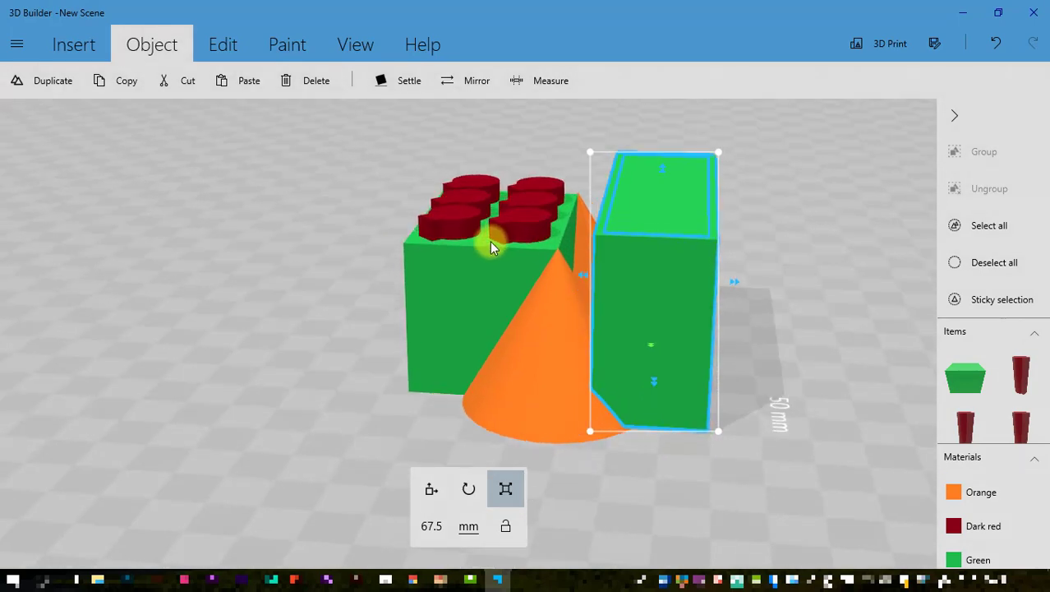
left_click(431, 488)
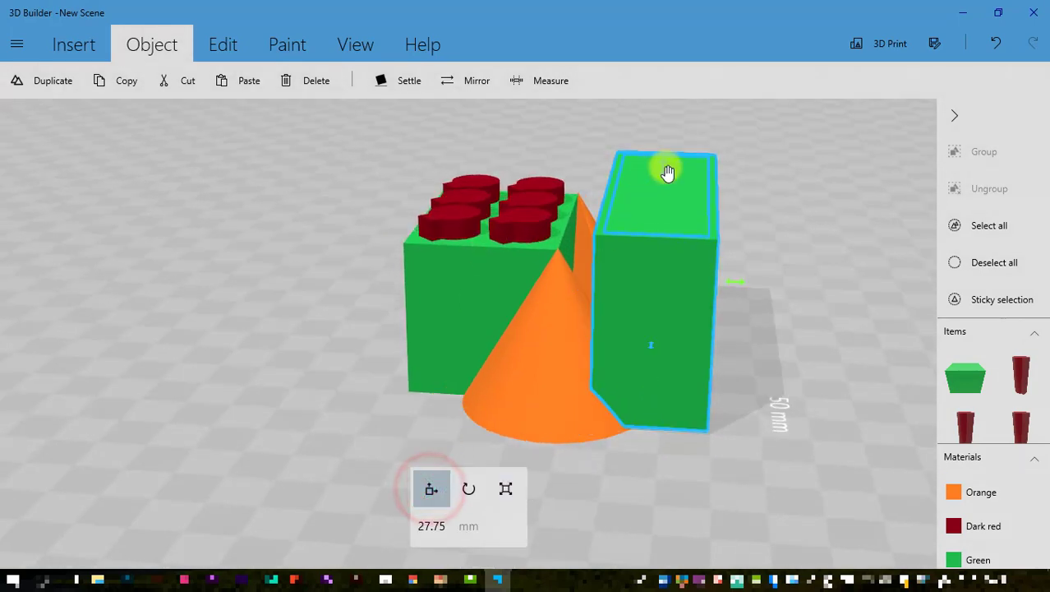
left_click(664, 167)
left_click(431, 526)
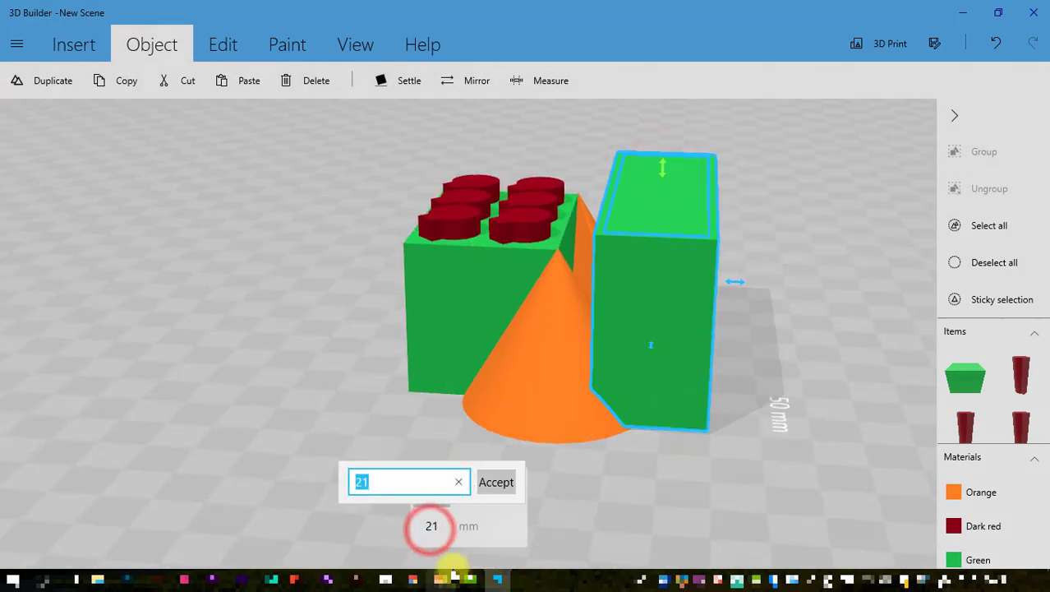
mouse_move(453, 572)
type("24")
key("Return")
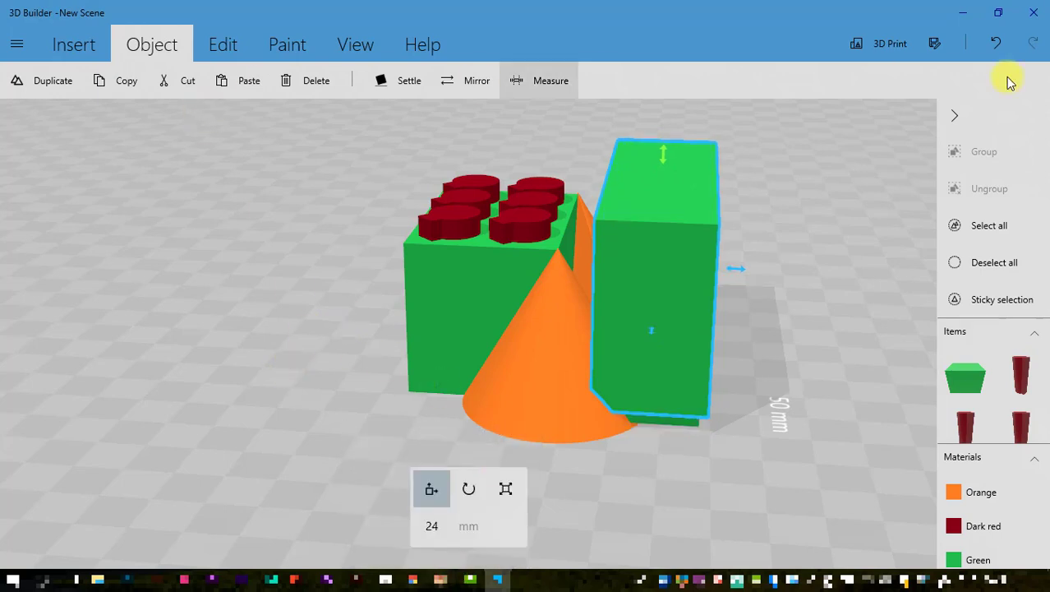
left_click(995, 43)
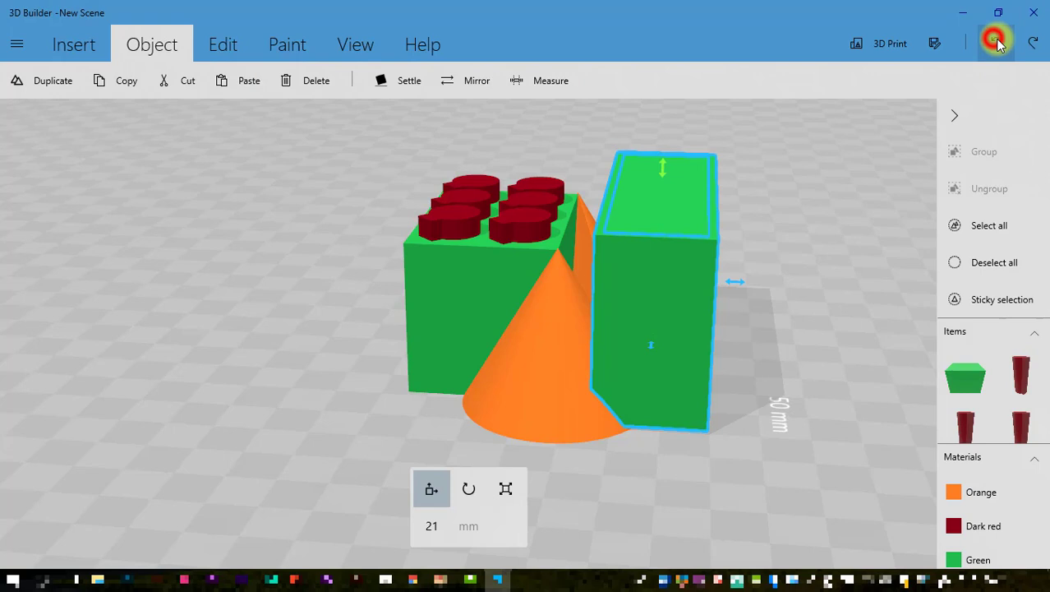
Select only the smaller inner rear cube and set its vertical position to 24 mm.
left_click(677, 196)
left_click(790, 202)
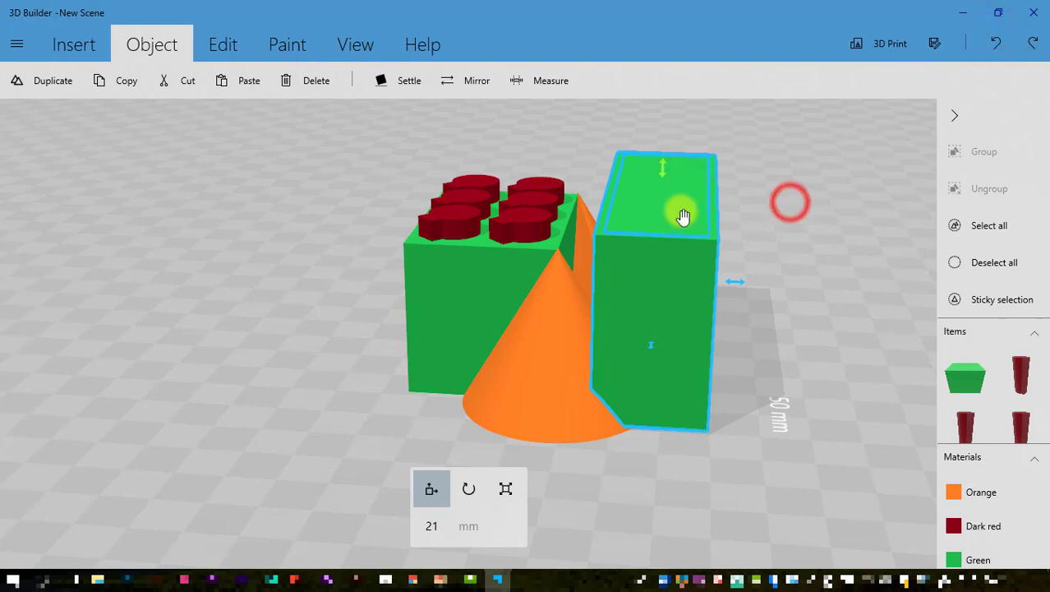
left_click(992, 262)
left_click(659, 191)
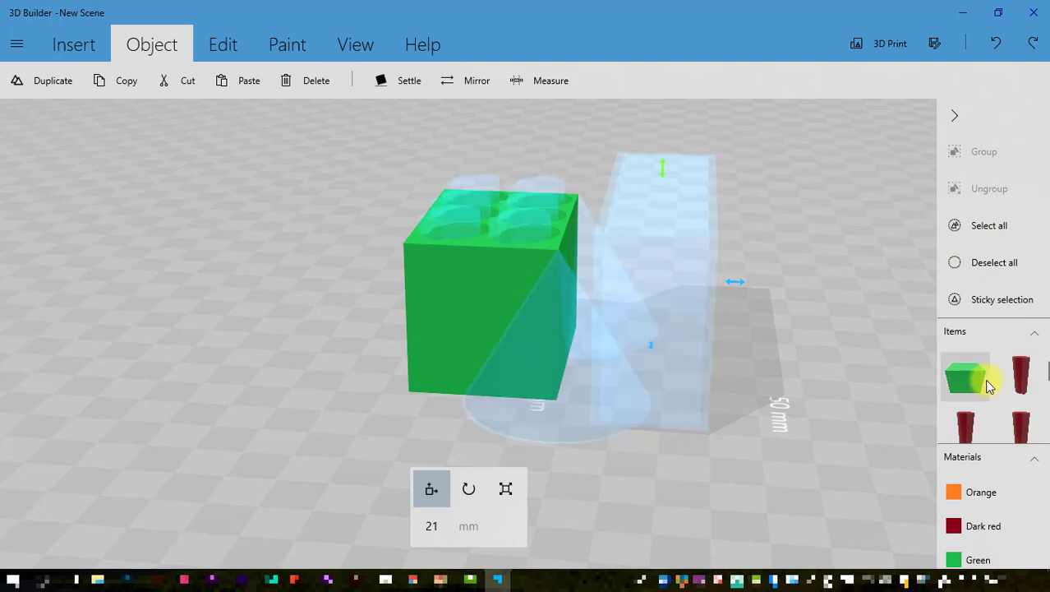
scroll(967, 380, "down", 2)
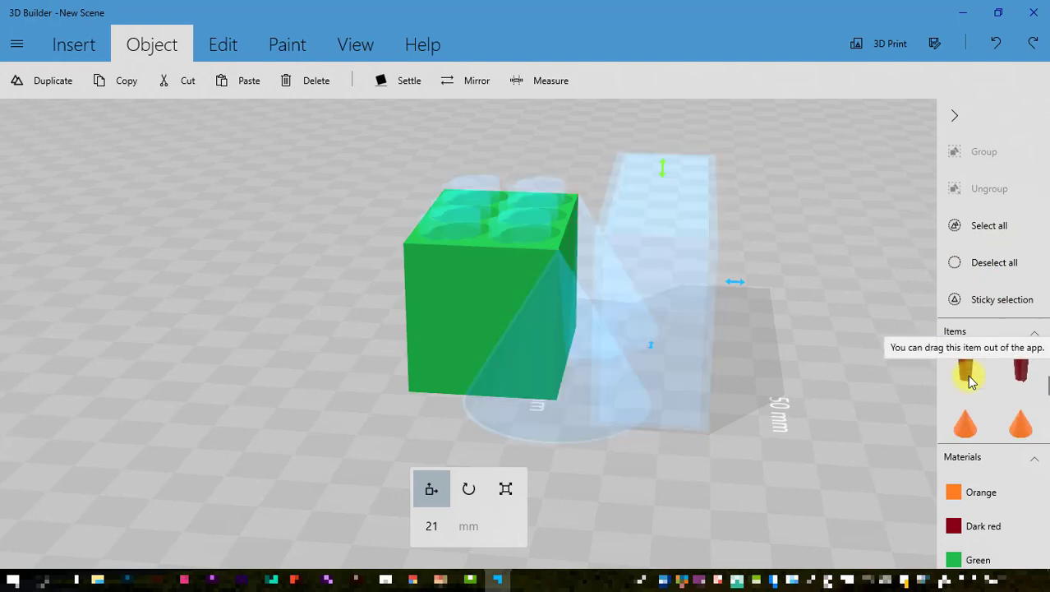
scroll(967, 375, "down", 1)
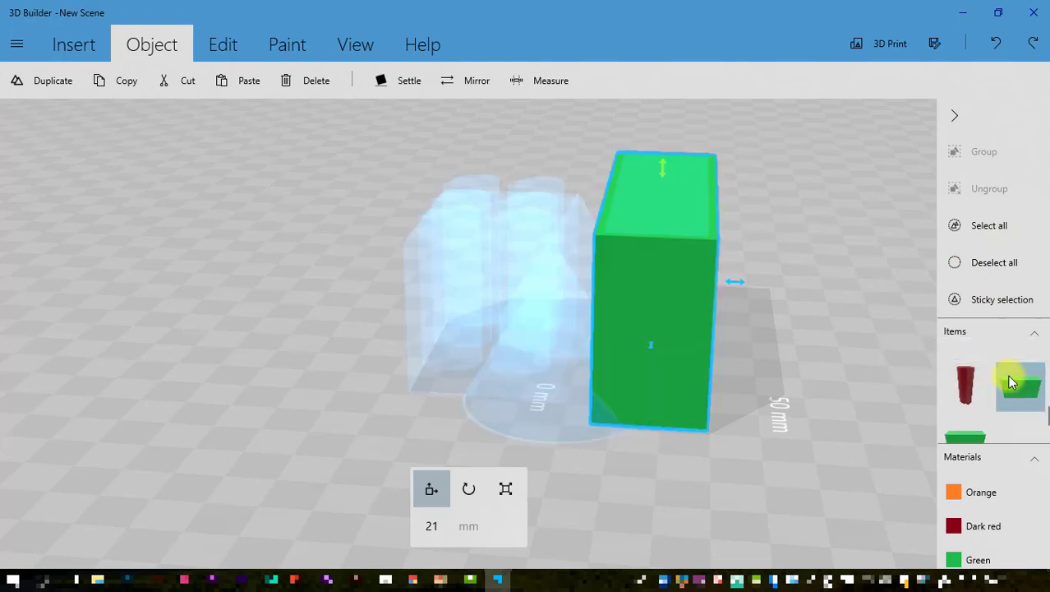
left_click(975, 432)
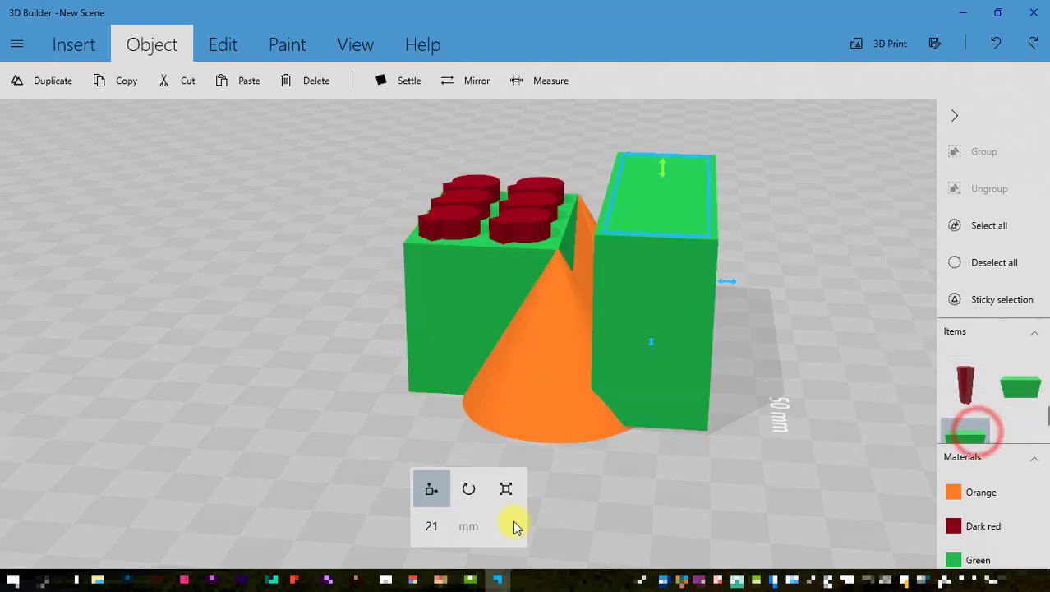
left_click(431, 525)
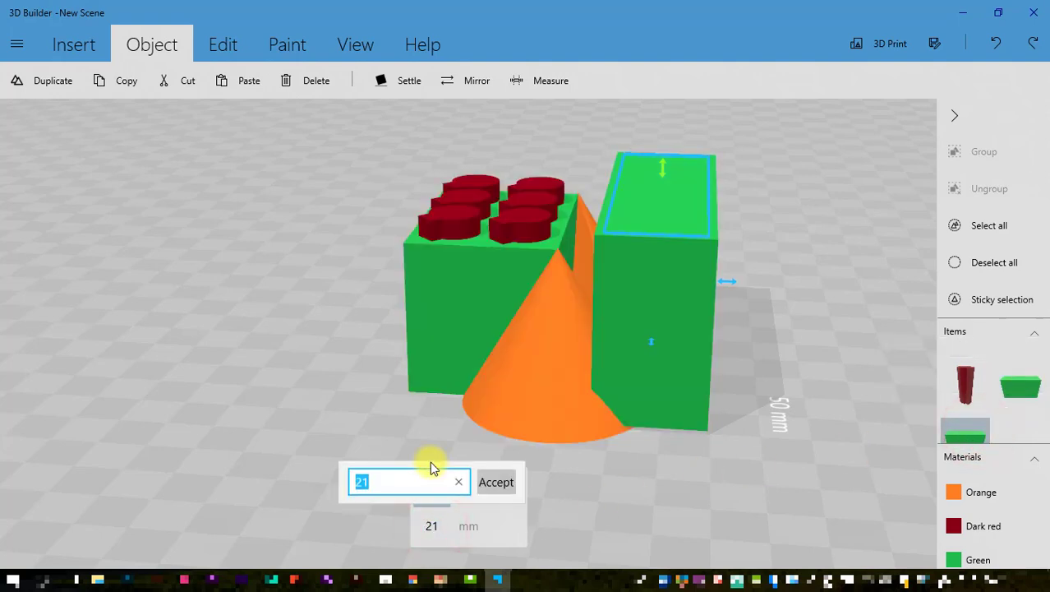
key("Return")
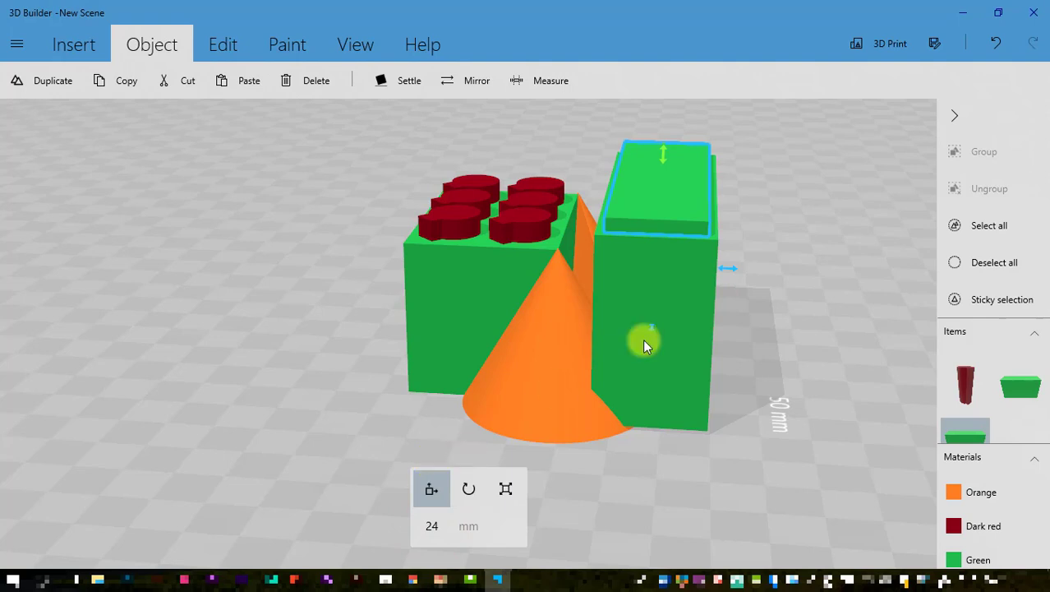
Select both nested rear cubes together and move them about 3 mm toward the front green block, to position 19.5 mm.
left_click_drag(830, 331, 685, 332)
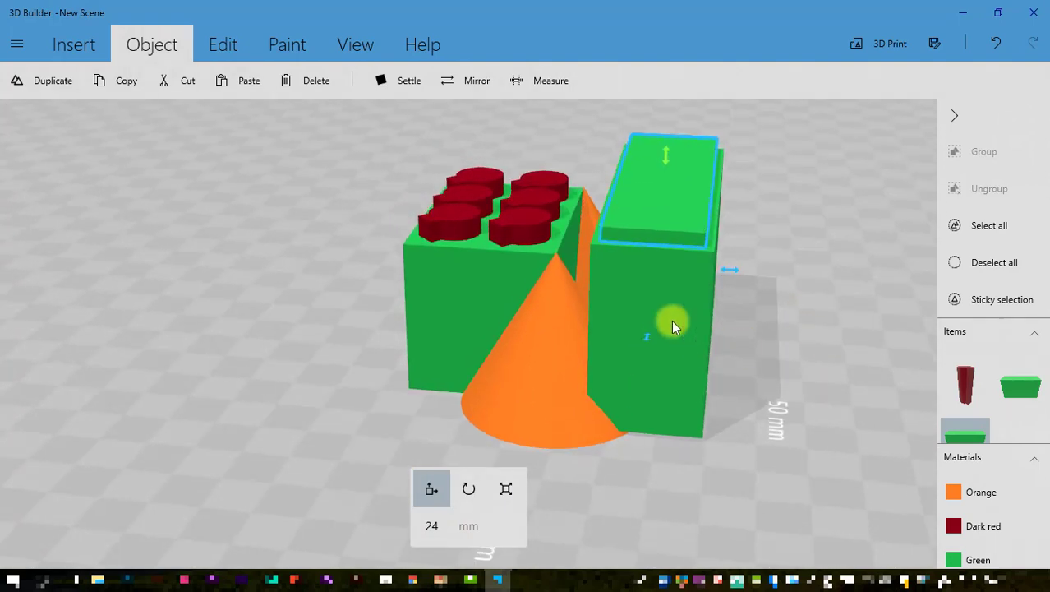
left_click(672, 322)
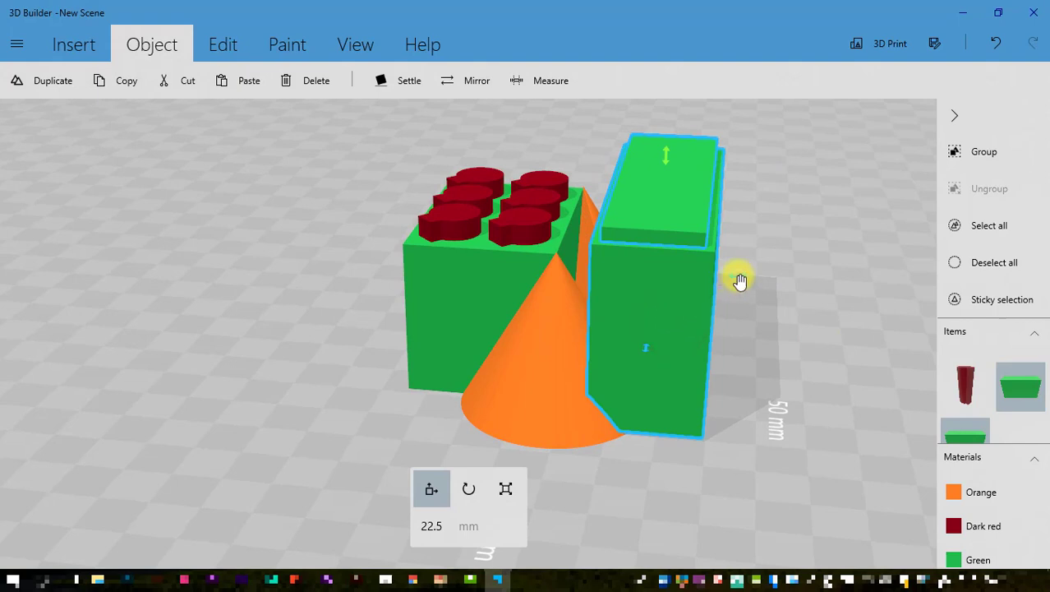
left_click_drag(739, 281, 719, 281)
left_click_drag(708, 281, 704, 280)
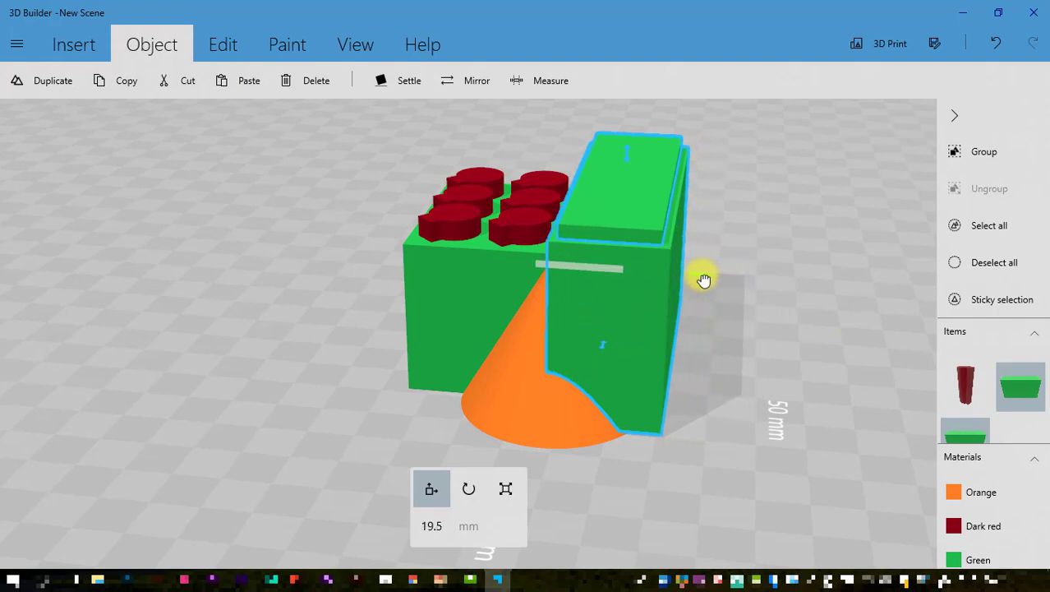
Duplicate the green block around the dark red pieces and move the copy back over the original.
mouse_move(245, 388)
right_mouse_down()
mouse_move(445, 413)
mouse_move(586, 415)
mouse_move(394, 366)
mouse_move(298, 363)
mouse_move(282, 382)
mouse_move(712, 384)
mouse_move(393, 382)
mouse_move(353, 393)
right_mouse_up()
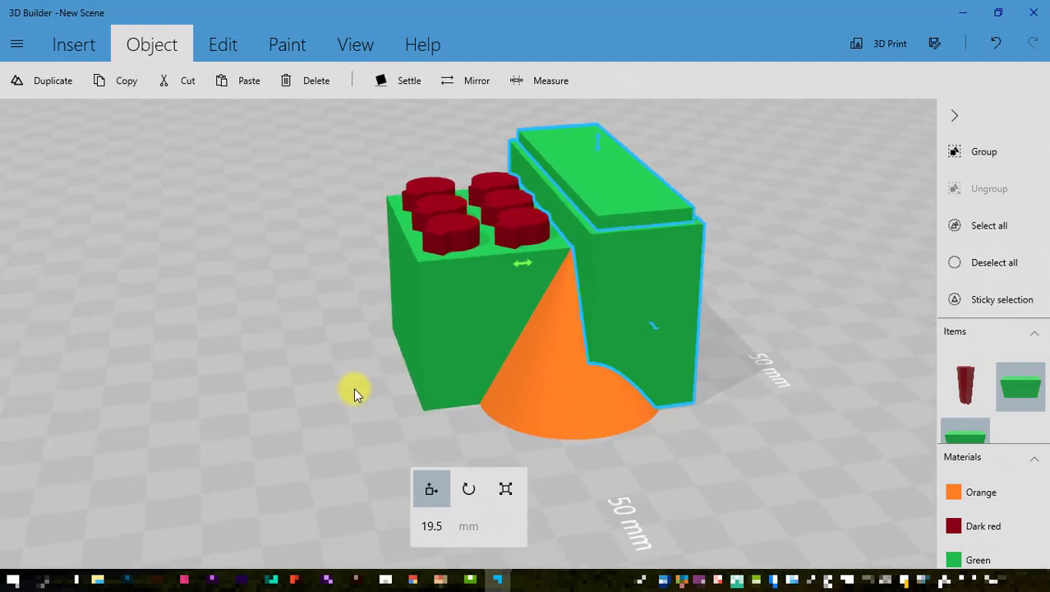
left_click(427, 316)
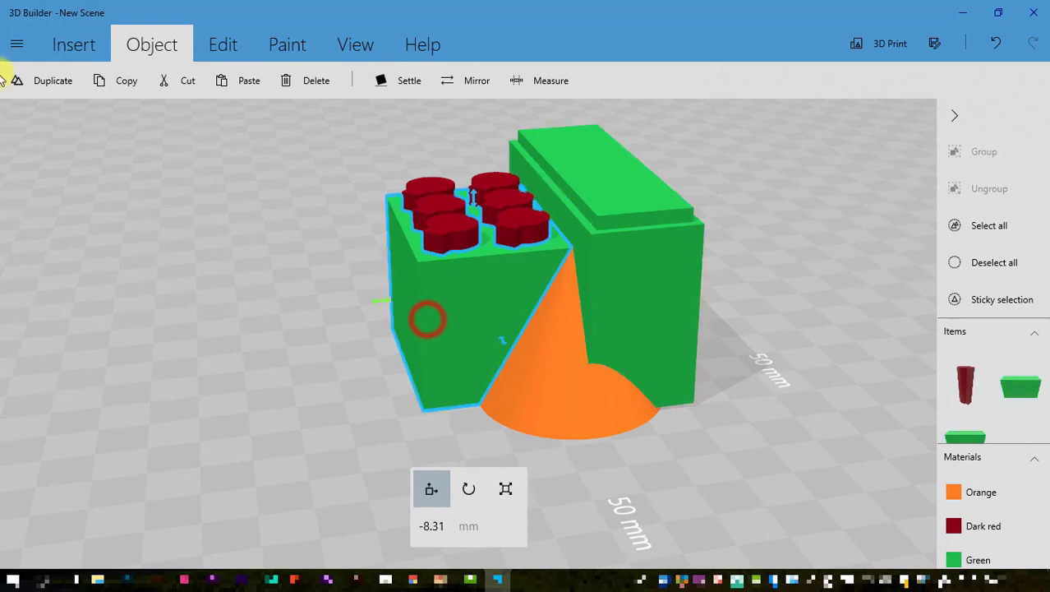
left_click(47, 84)
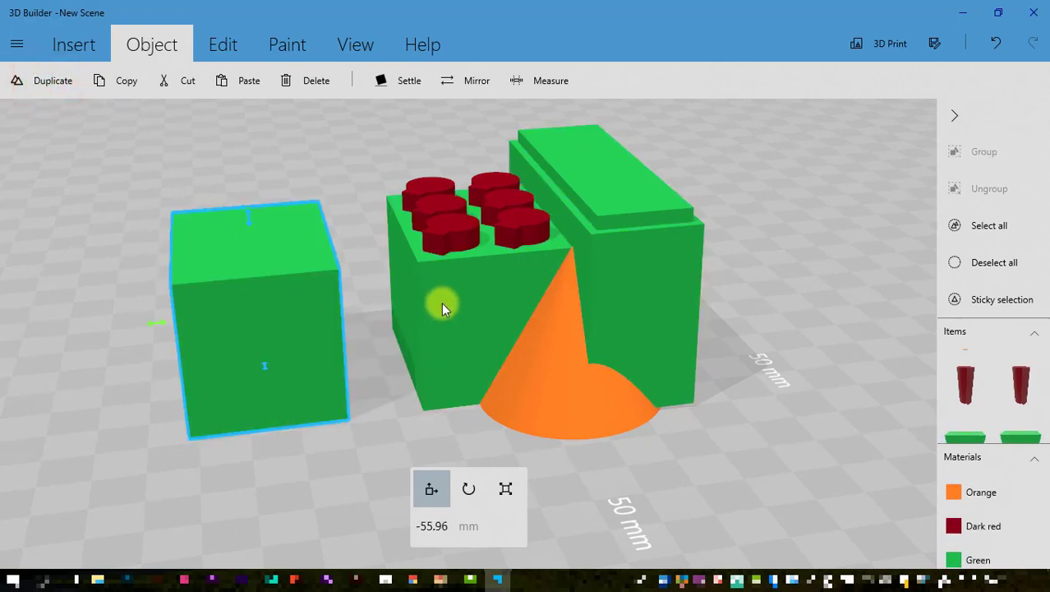
left_click_drag(157, 331, 385, 328)
Set the duplicated green block's height to 25 mm and settle it onto the build plate.
left_click(509, 489)
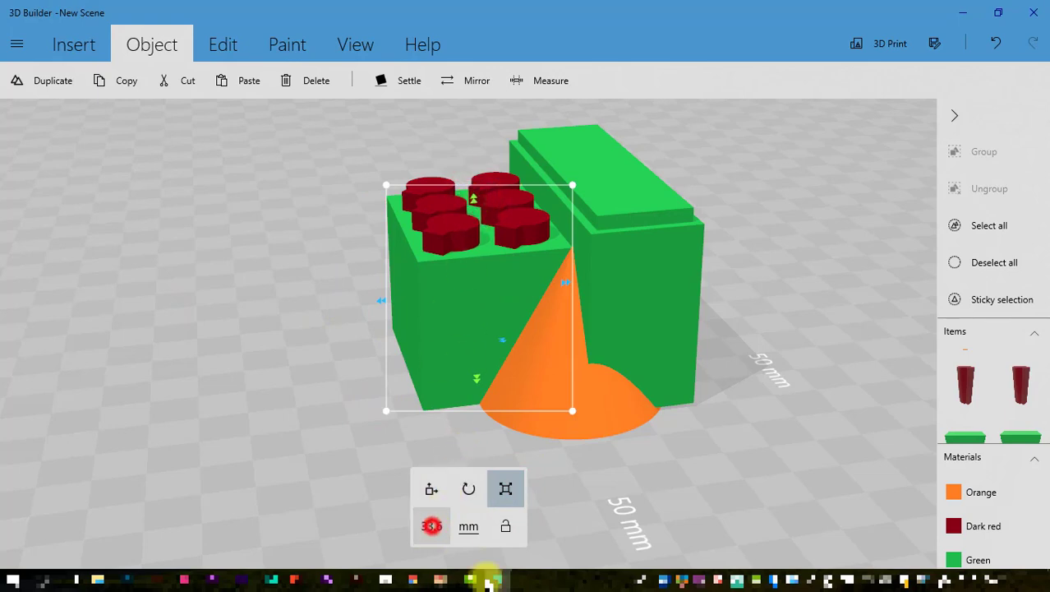
left_click(432, 526)
type("25")
key("Return")
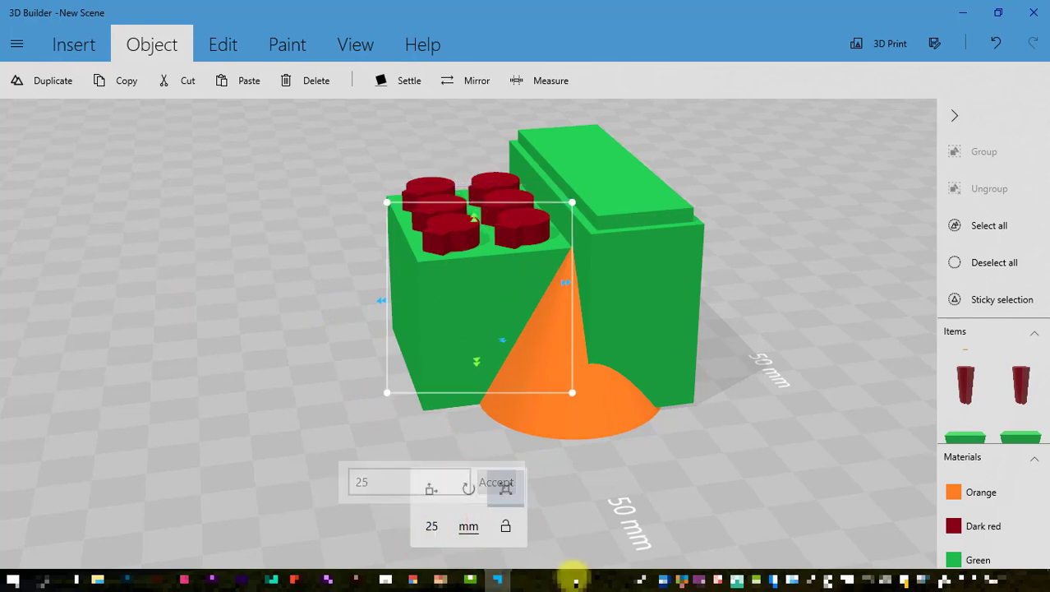
left_click(396, 79)
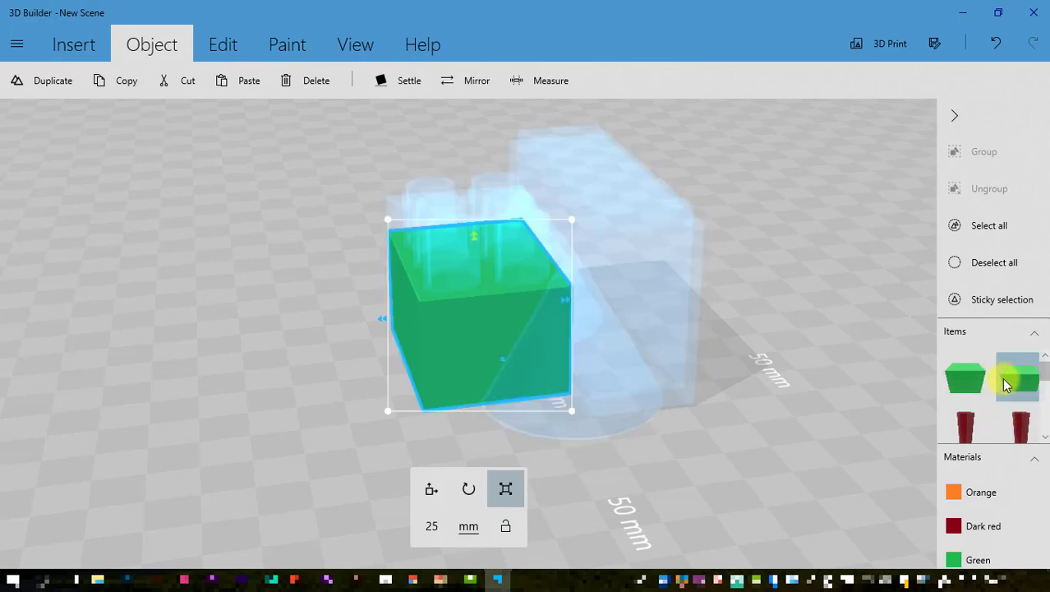
Shrink the original tall green block from its front side to a depth of about 16.4 mm, behind the front row of pieces.
left_click(966, 378)
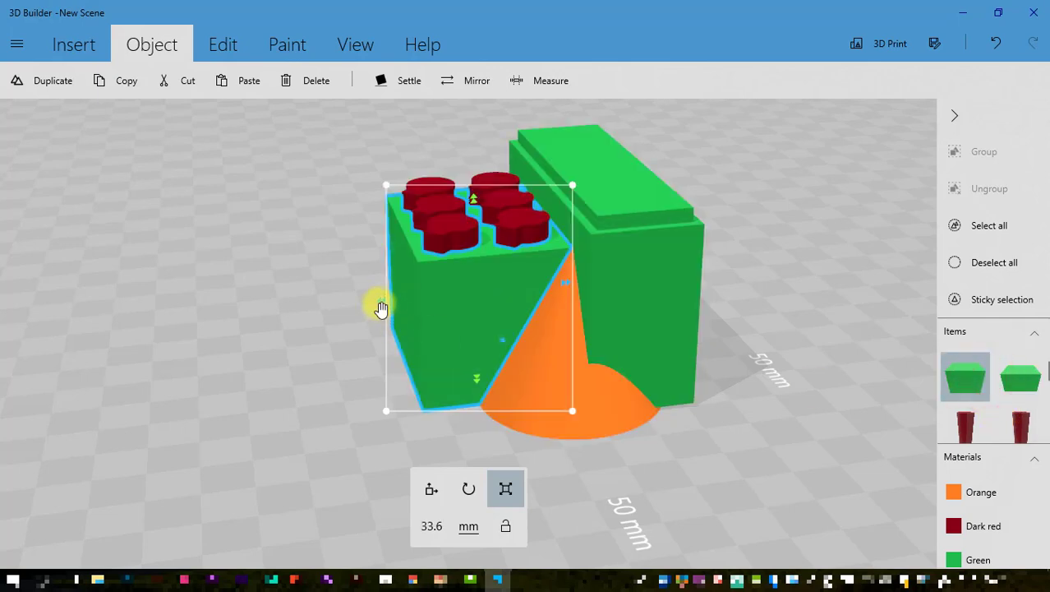
left_click_drag(380, 307, 451, 319)
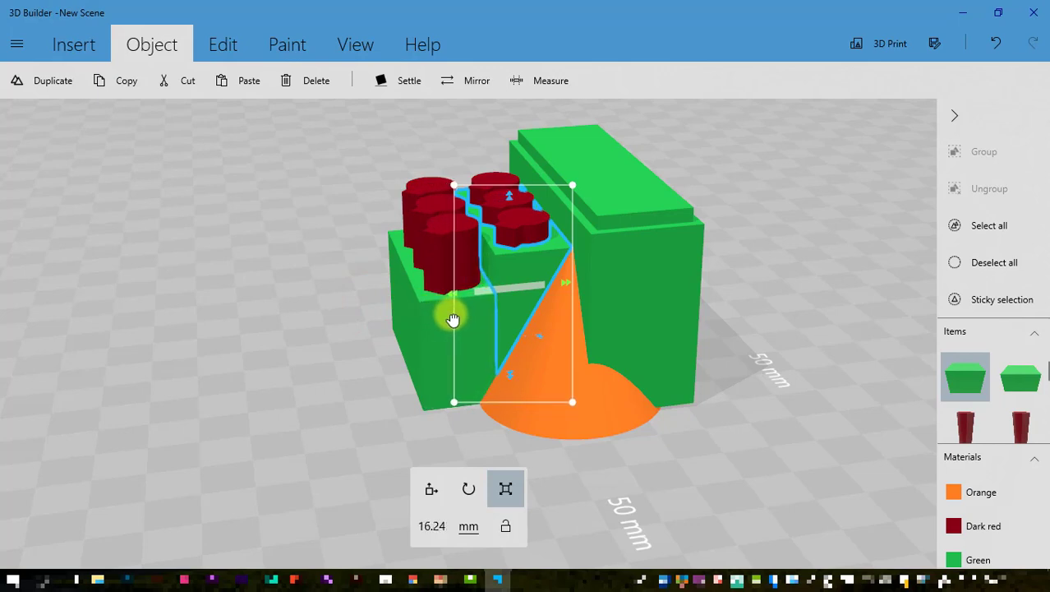
left_click_drag(342, 327, 319, 325)
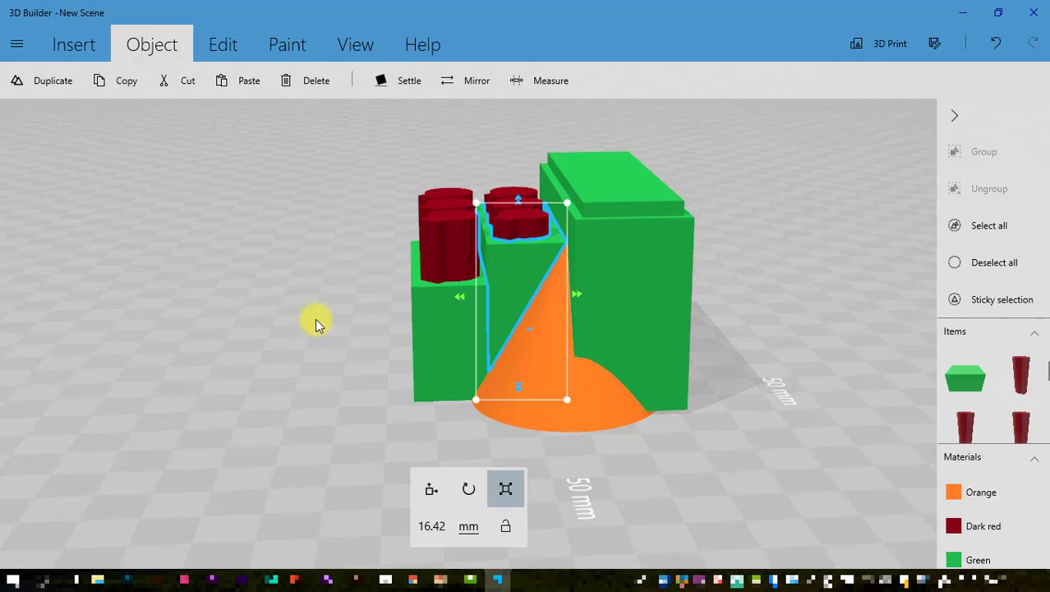
left_click_drag(318, 326, 319, 330)
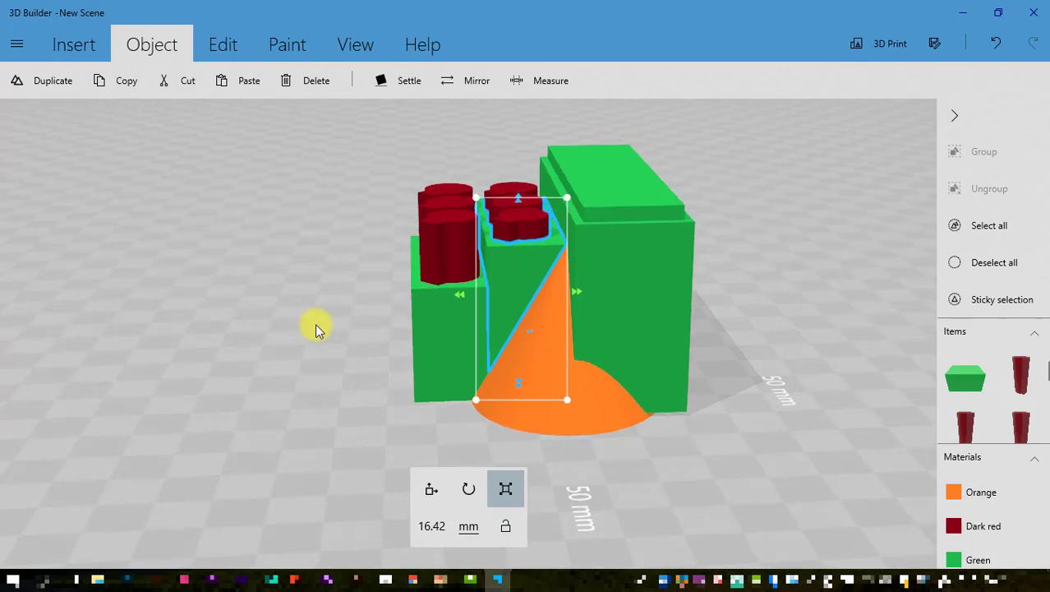
Insert a wedge into the scene beside the green holder.
left_click(63, 45)
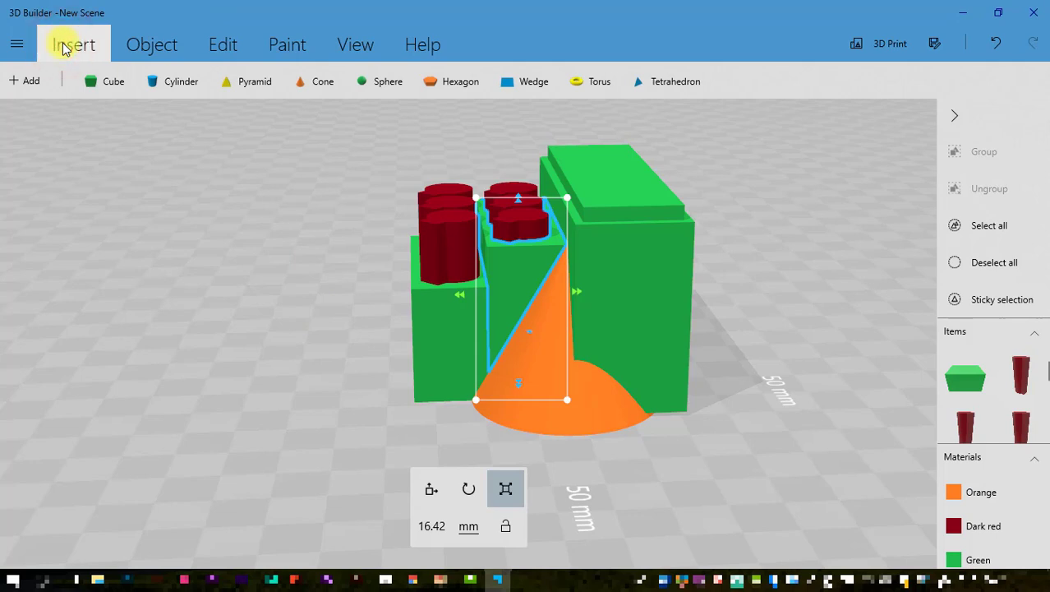
left_click(529, 82)
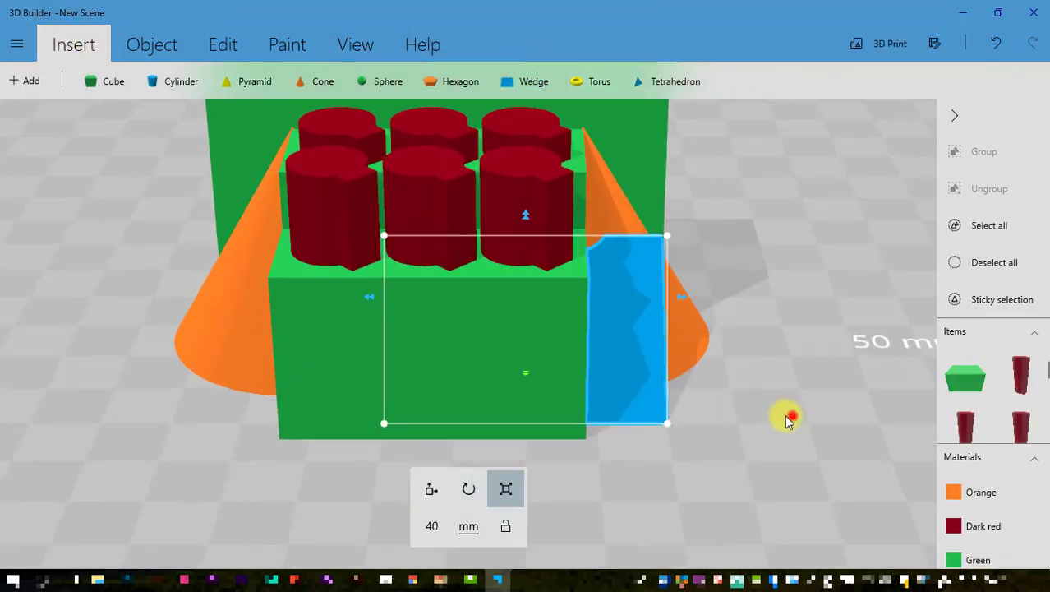
left_click_drag(788, 419, 434, 414)
Stretch the wedge to about 40 mm high and lengthen it at both ends to about 90 mm.
left_click(525, 203)
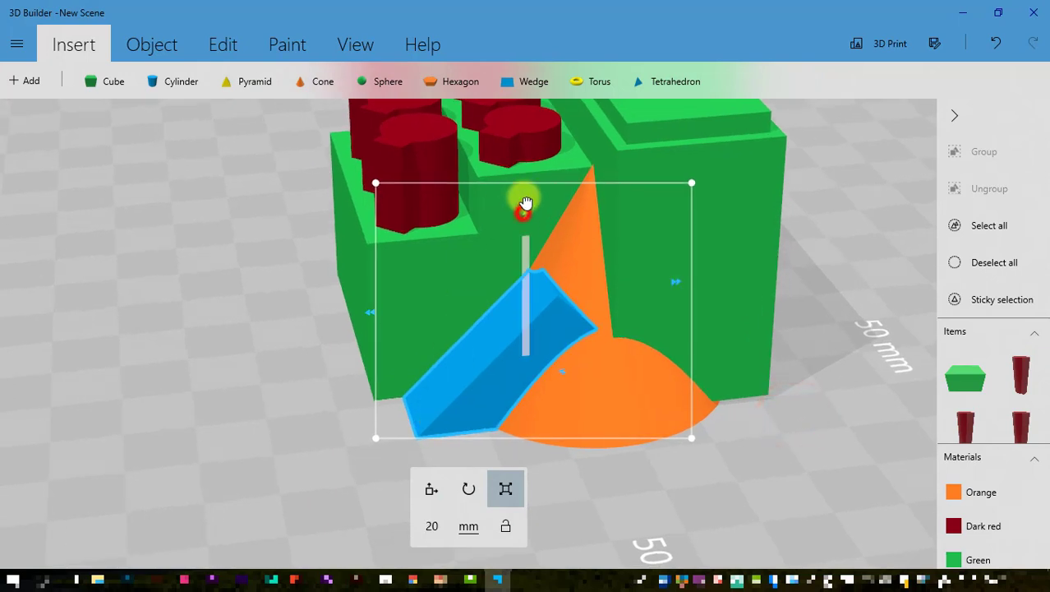
left_click_drag(526, 203, 532, 83)
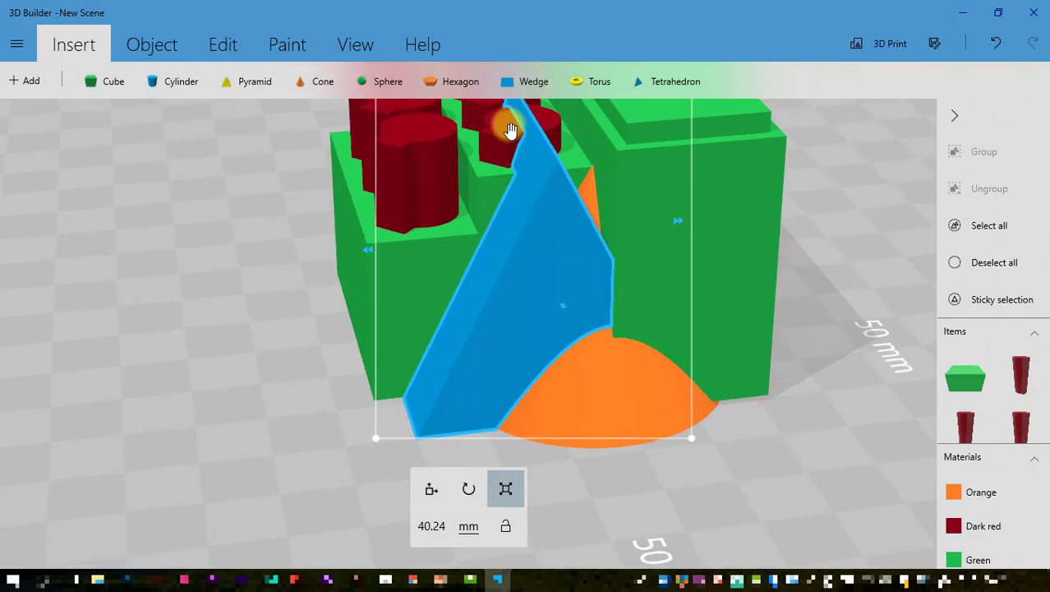
left_click_drag(366, 251, 270, 261)
left_click_drag(685, 227, 893, 216)
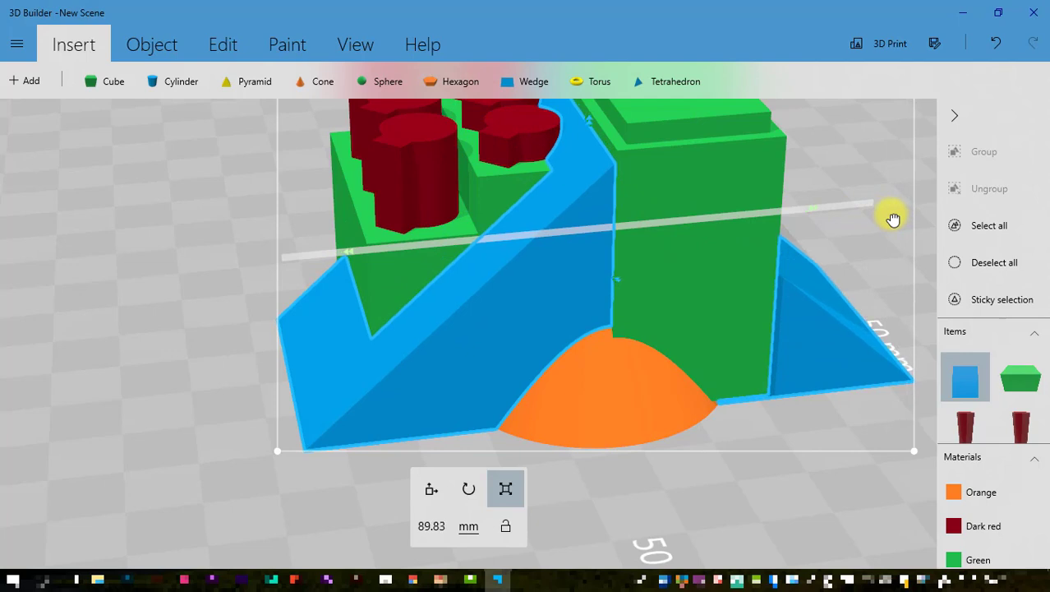
Move the wedge sideways so it is centred under the green holder, at about -12.9 mm.
right_click_drag(148, 427, 518, 420)
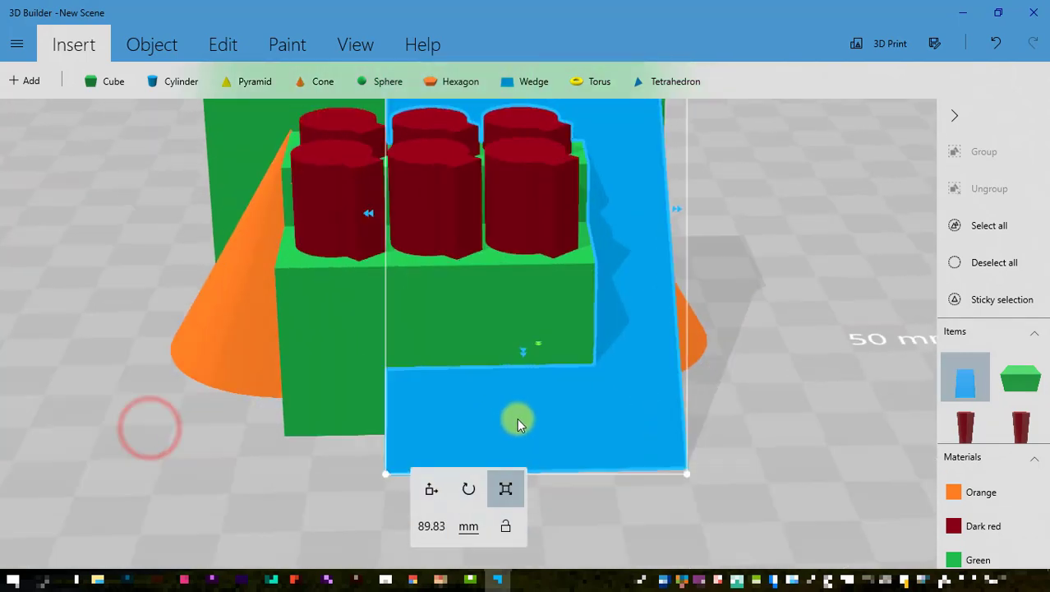
left_click(431, 490)
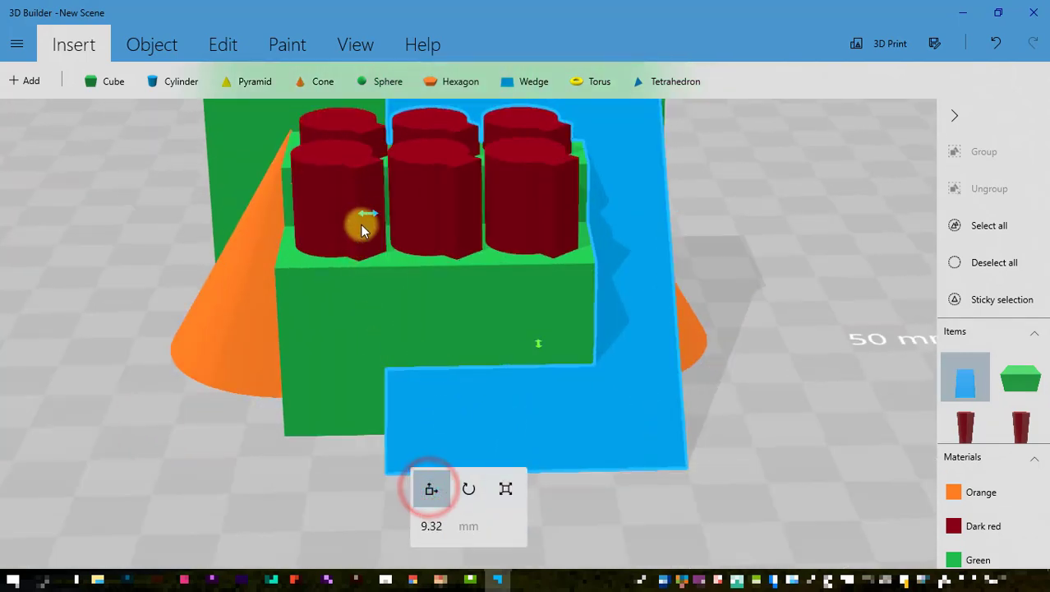
left_click_drag(365, 220, 279, 238)
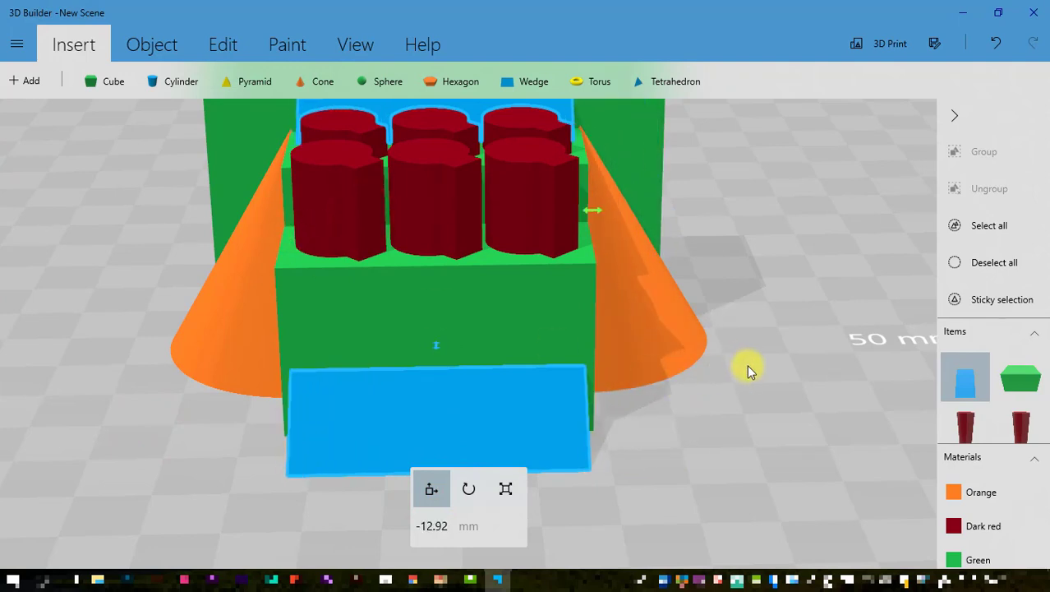
right_click_drag(747, 368, 360, 396)
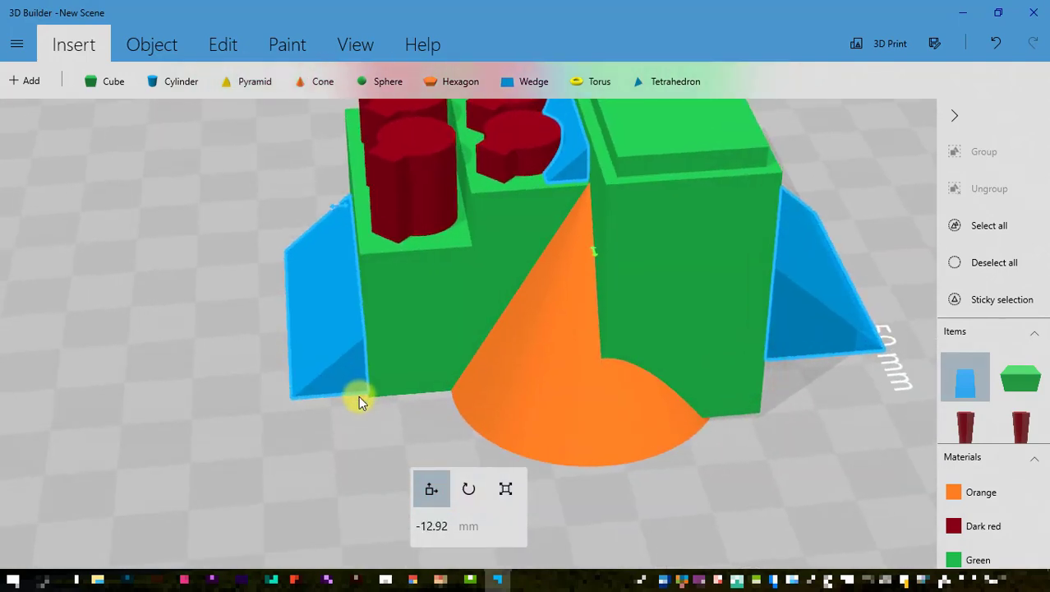
Shorten the wedge from both ends to about 29 mm and lower its top so it tucks between the stepped blocks.
scroll(358, 395, "down", 4)
scroll(358, 395, "up", 2)
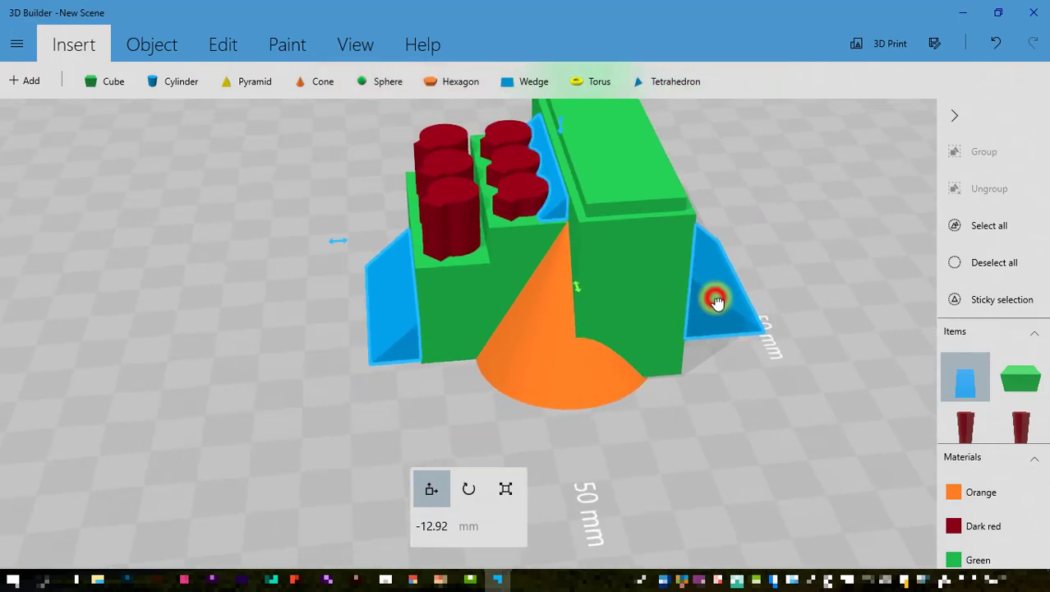
left_click(506, 489)
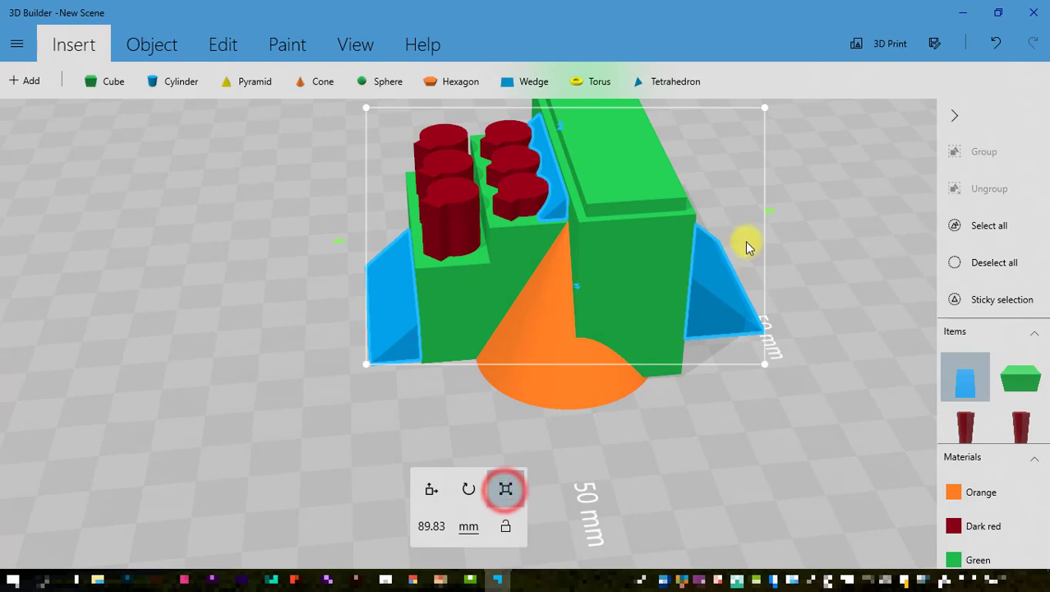
left_click_drag(770, 213, 618, 252)
left_click_drag(480, 134, 495, 168)
left_click_drag(623, 241, 626, 238)
left_click_drag(342, 263, 406, 276)
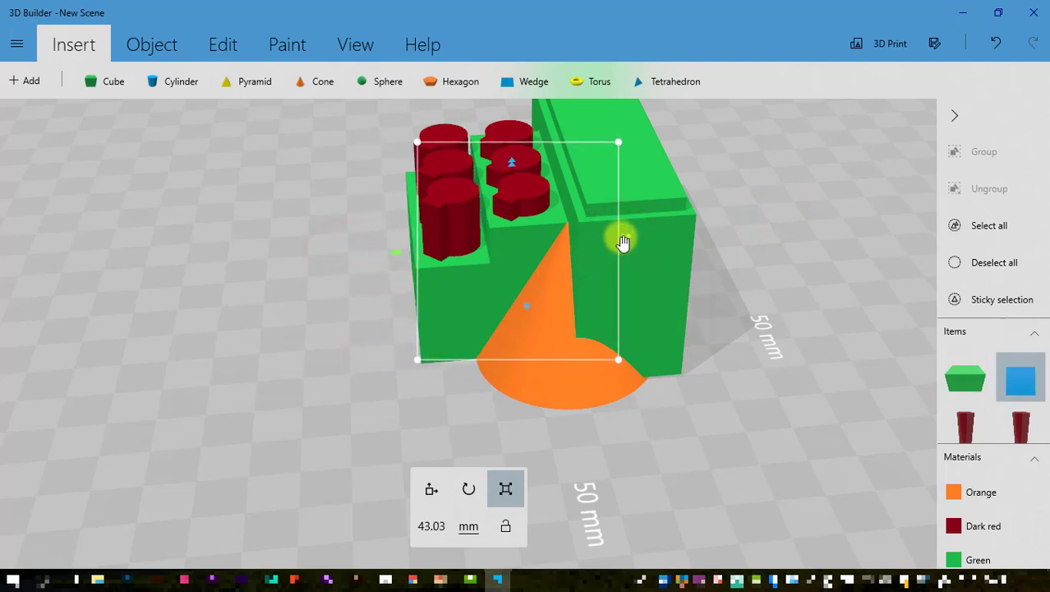
left_click_drag(623, 241, 562, 251)
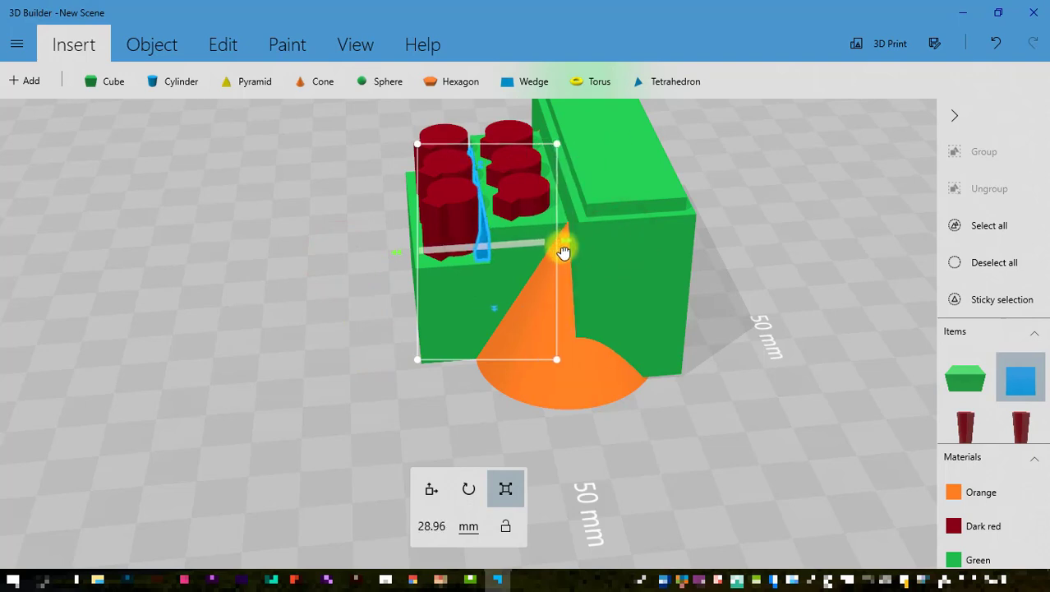
scroll(440, 316, "up", 5)
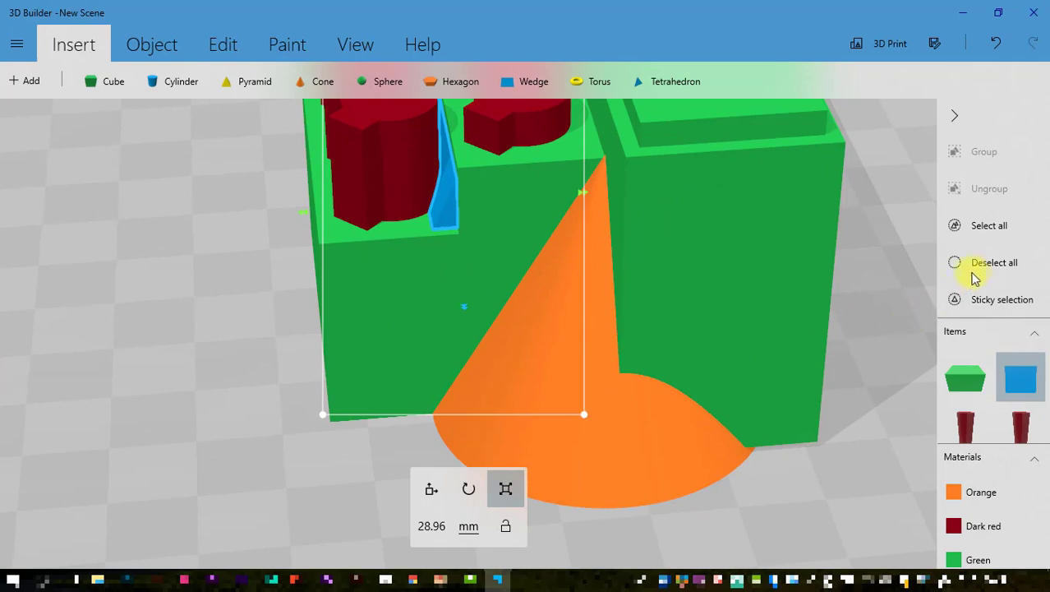
left_click(983, 266)
Duplicate the right orange cone and move the copy to the middle of the holder, at about -14.3 mm.
left_click_drag(153, 374, 615, 401)
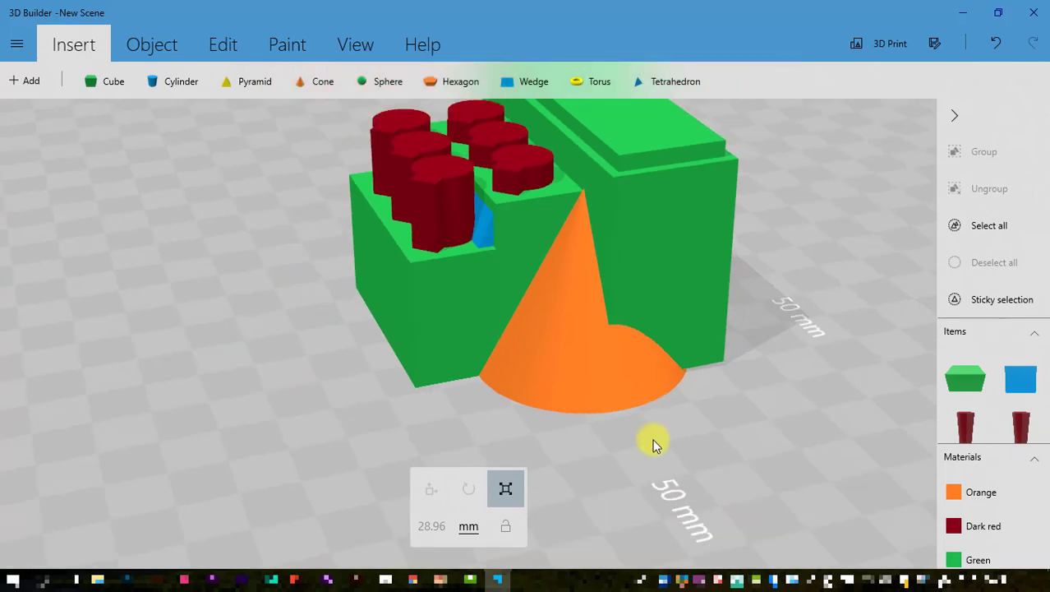
left_click_drag(652, 439, 471, 422)
left_click_drag(333, 404, 506, 418)
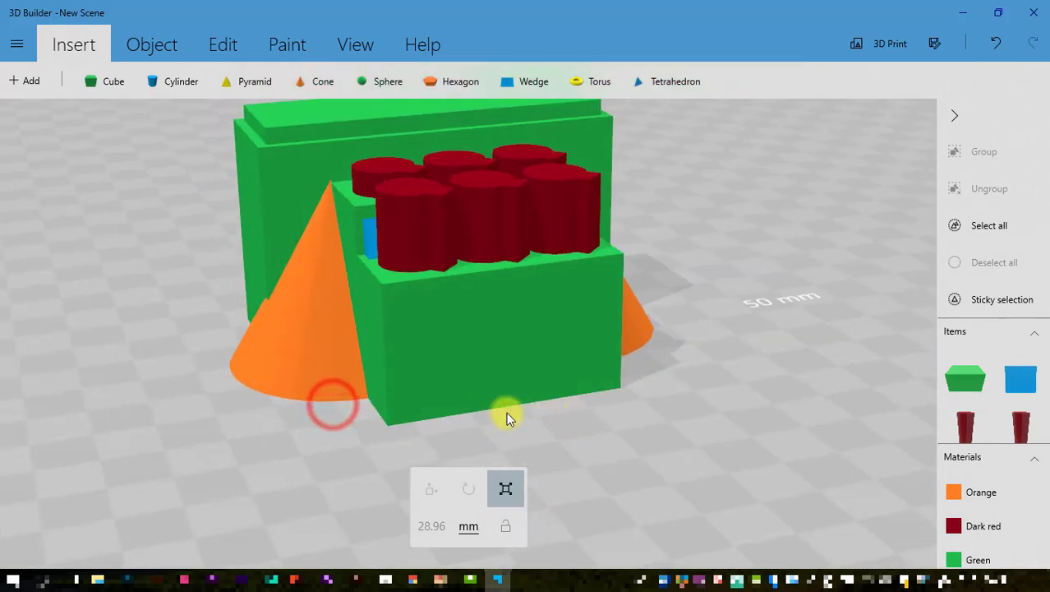
left_click_drag(573, 423, 264, 426)
left_click_drag(518, 434, 740, 473)
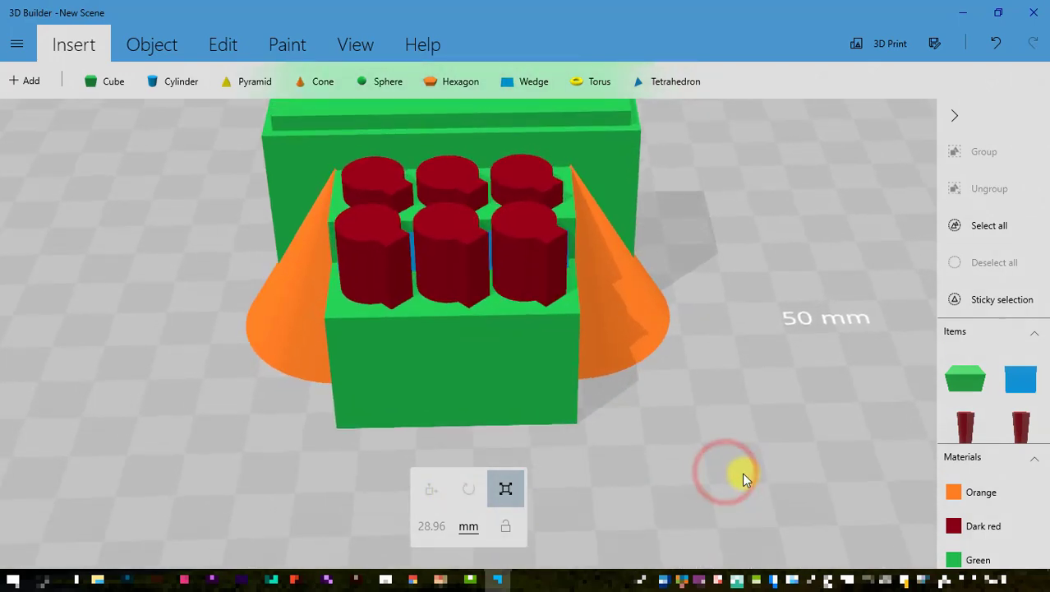
left_click(631, 339)
left_click(144, 42)
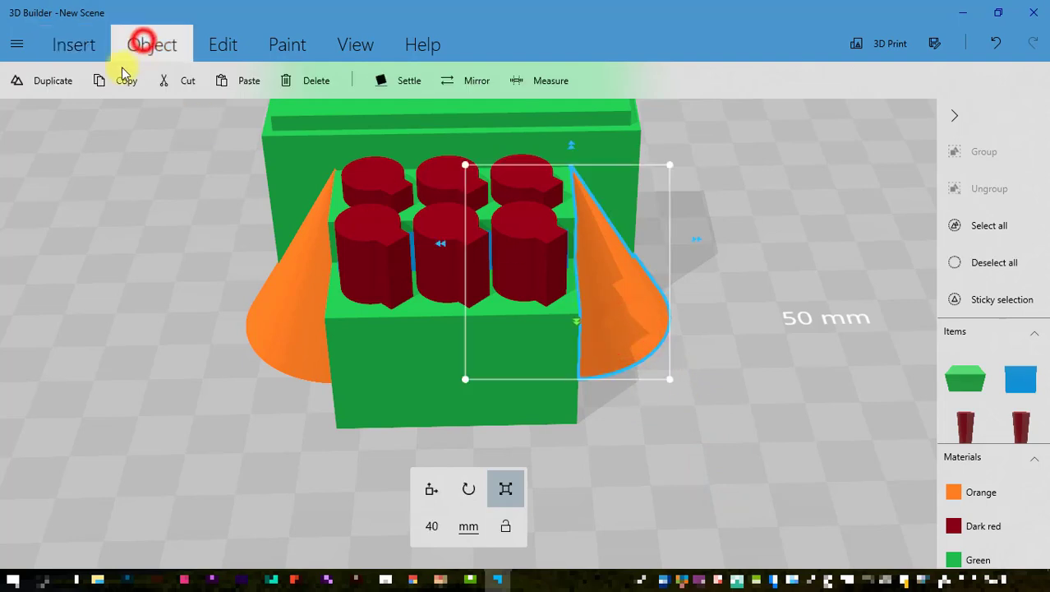
left_click(53, 82)
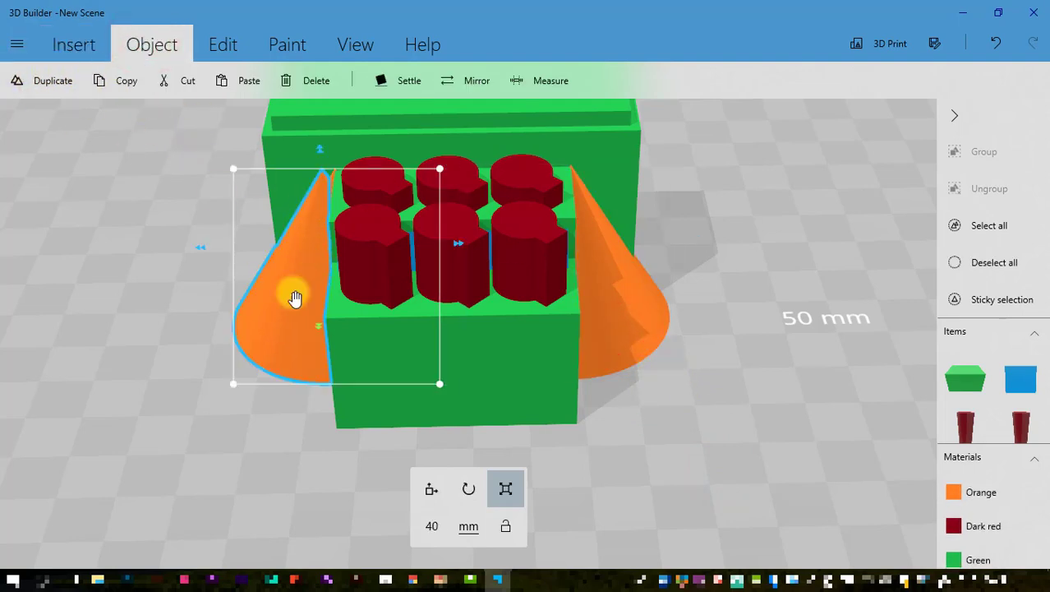
left_click(431, 490)
left_click_drag(465, 248, 568, 255)
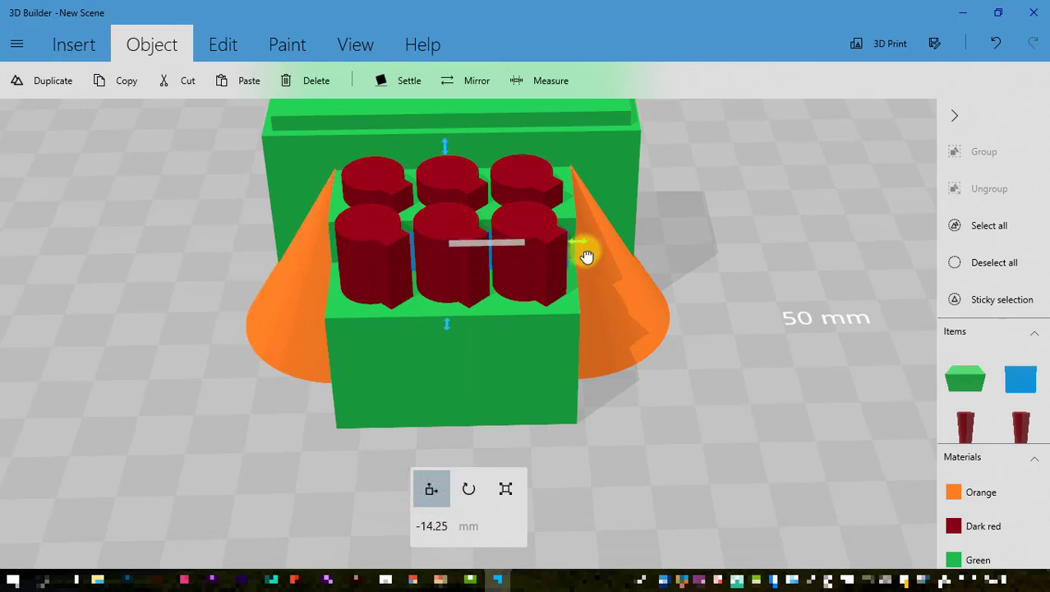
Stretch the duplicated cone out past the holder's front and set its length and width to 65 mm.
left_click_drag(757, 361, 553, 382)
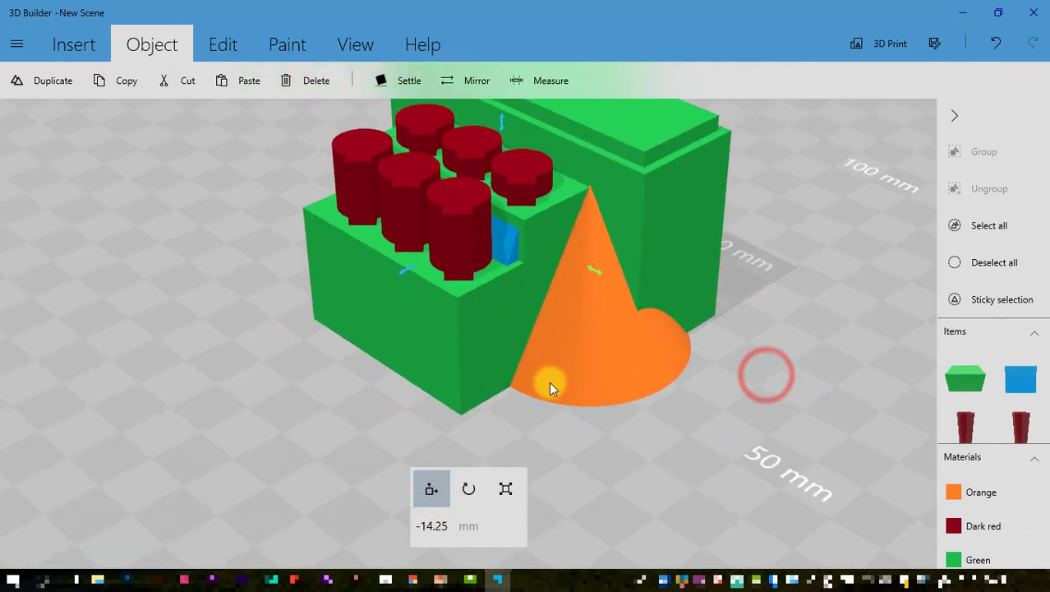
left_click(501, 490)
left_click_drag(403, 271, 305, 369)
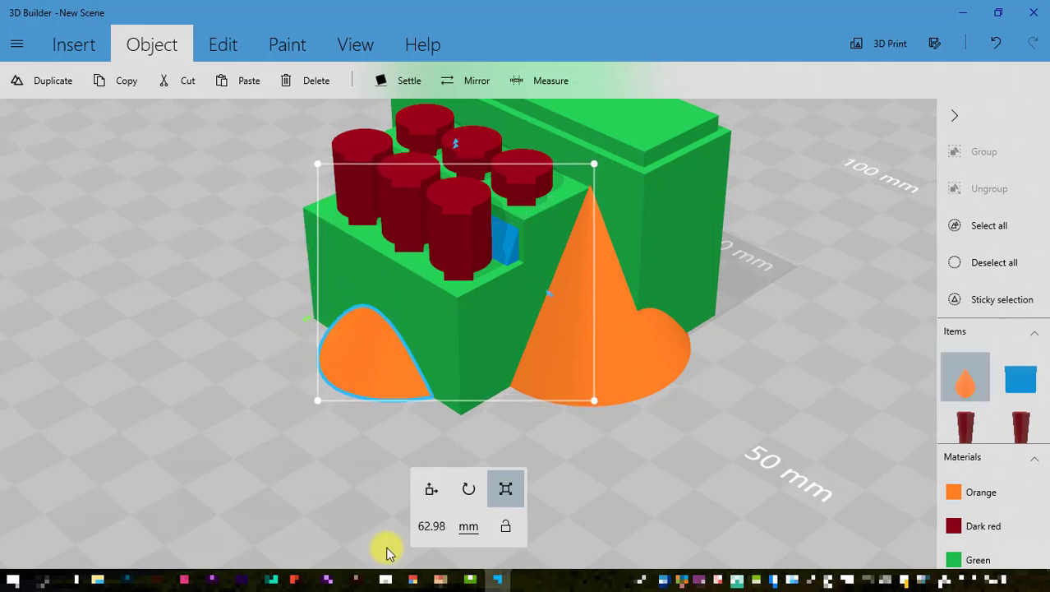
left_click(417, 526)
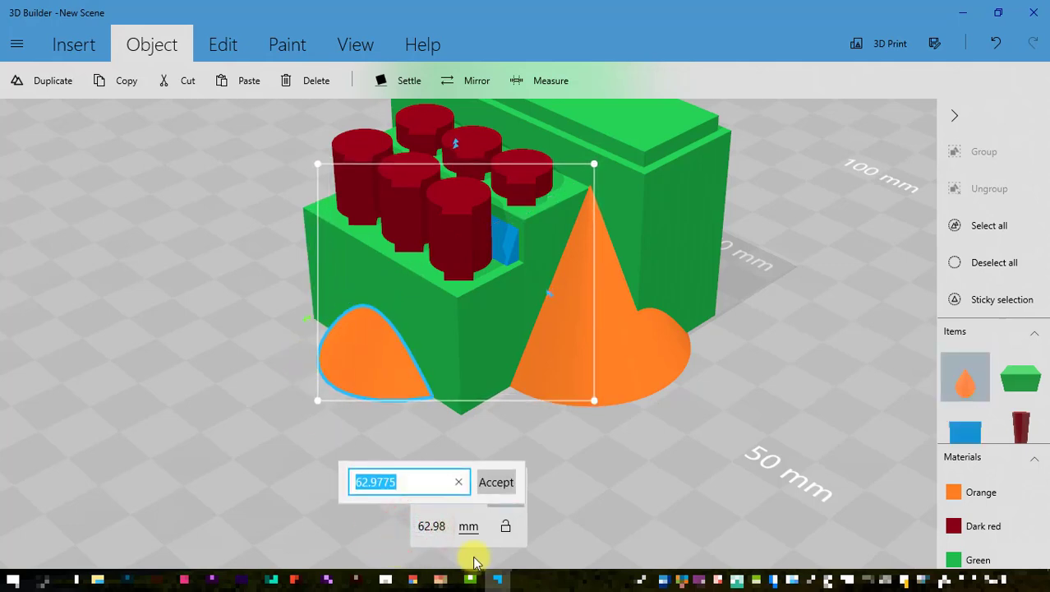
type("65")
key("Return")
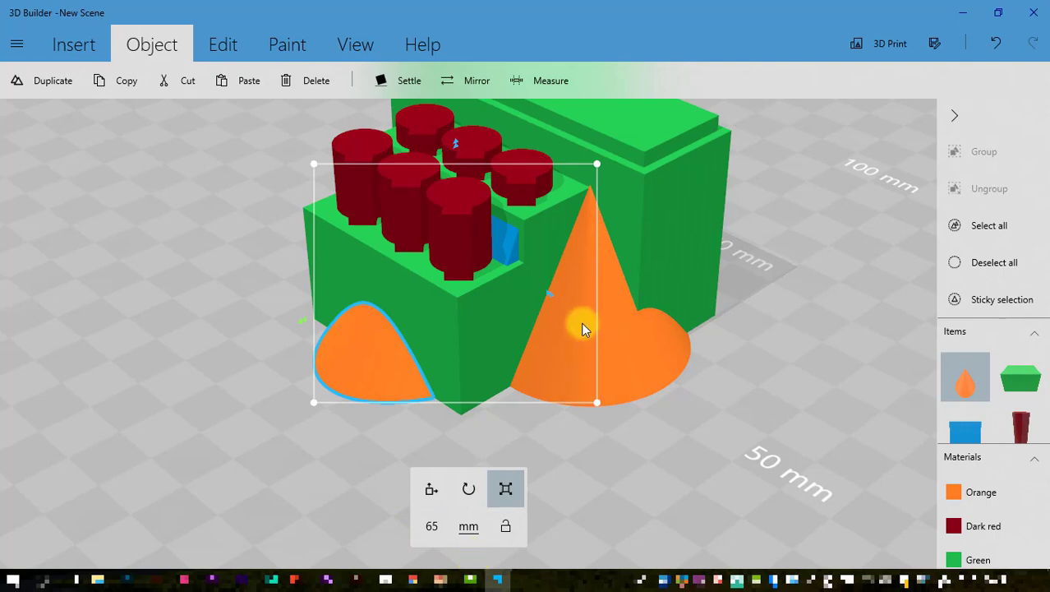
left_click(432, 527)
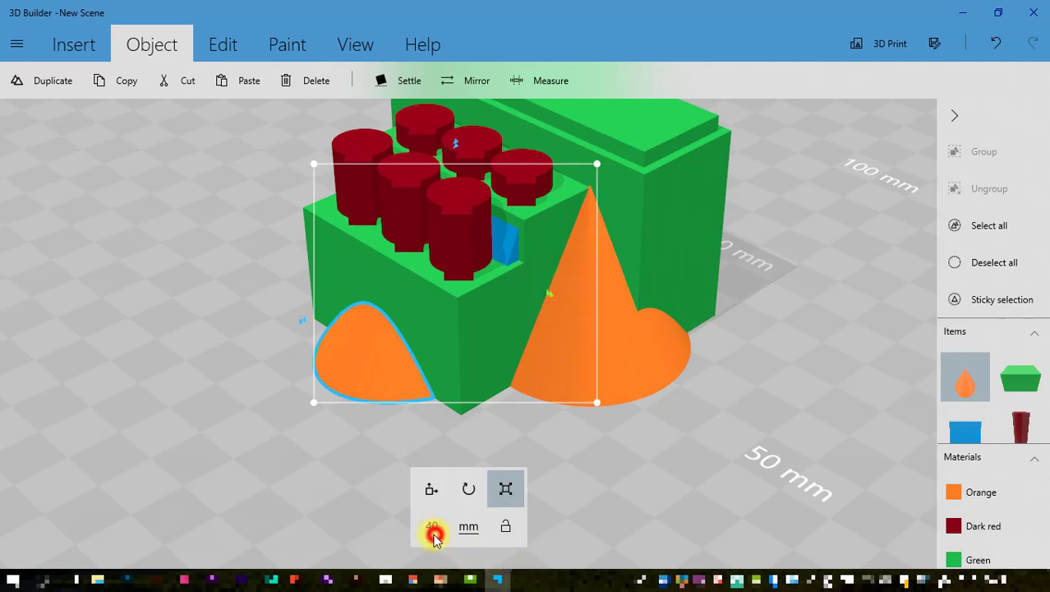
type("65")
key("Return")
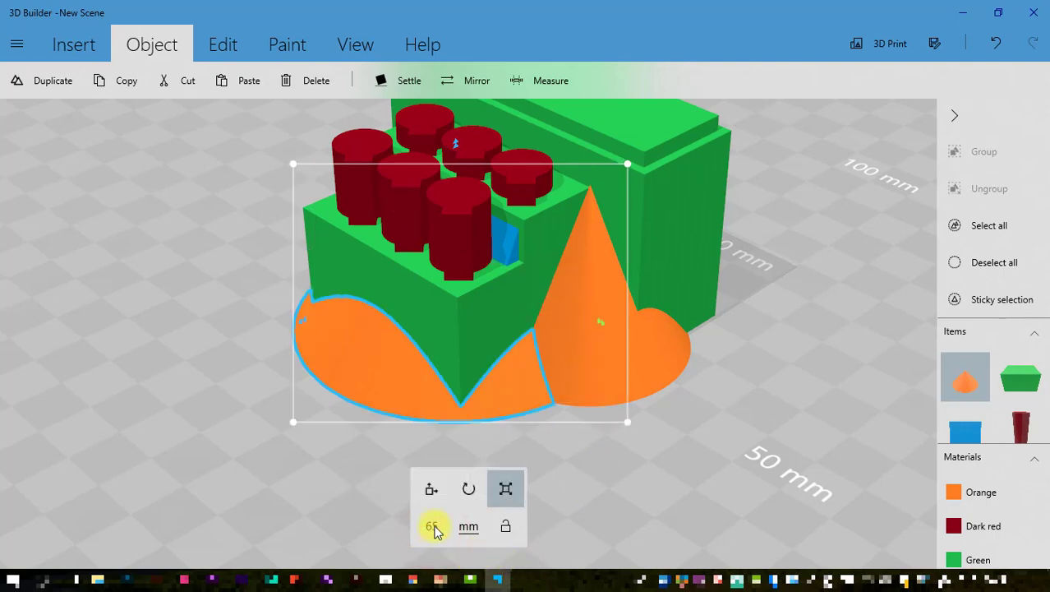
left_click_drag(252, 353, 368, 326)
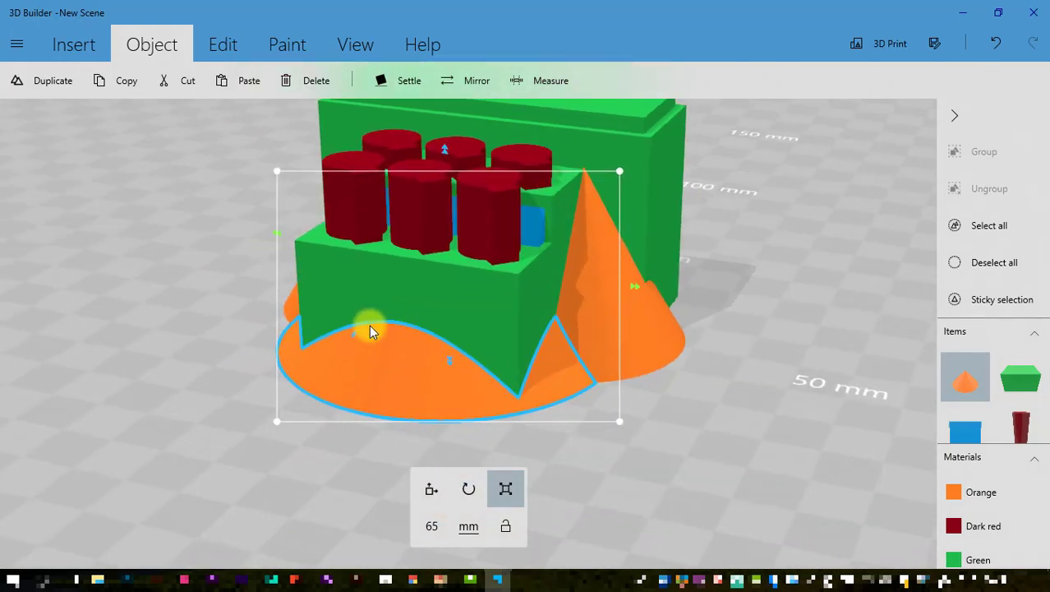
Shrink the right side cone proportionally to about 22.4 mm.
left_click(644, 340)
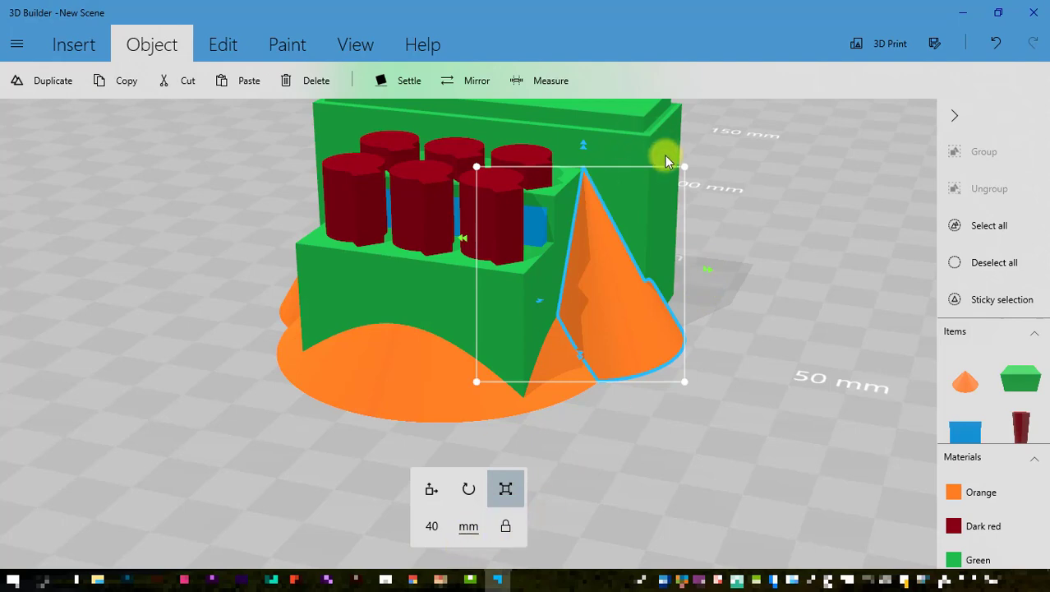
left_click_drag(683, 166, 648, 208)
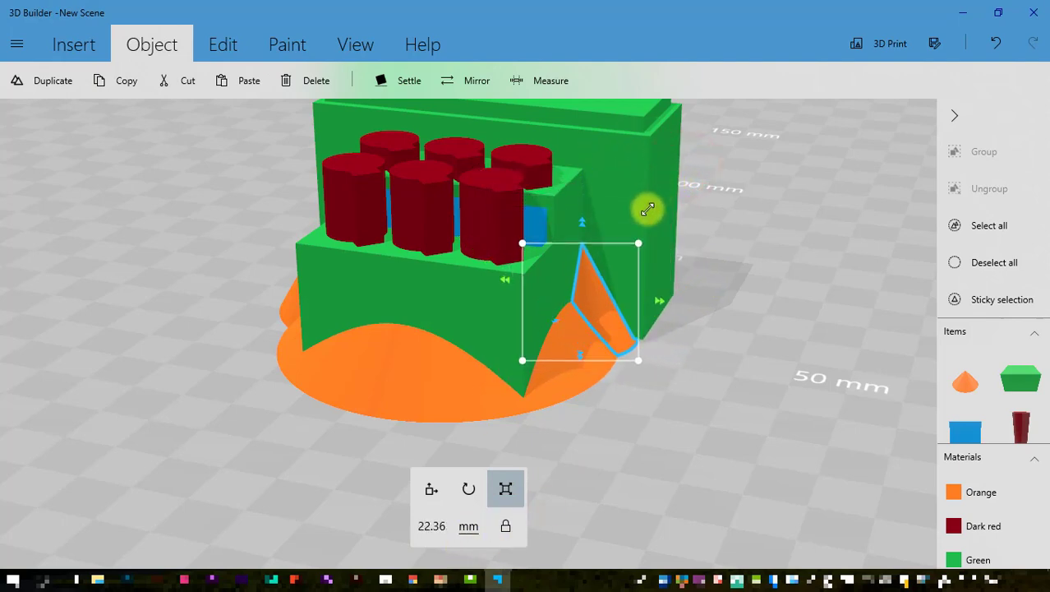
Settle the large rear green block onto the build plate.
left_click_drag(767, 308, 691, 281)
left_click(691, 281)
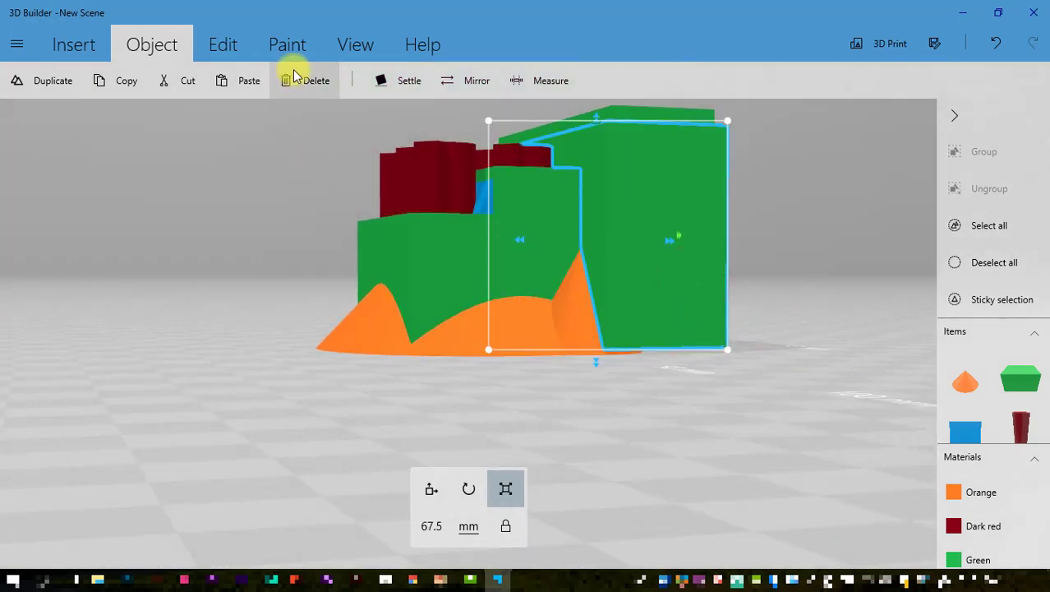
left_click(408, 80)
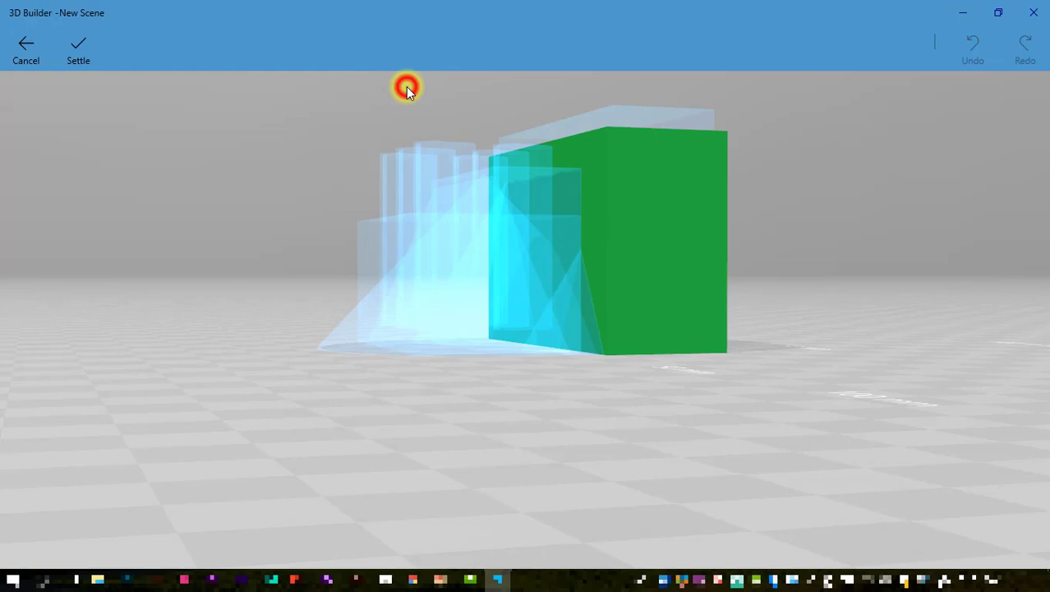
left_click(90, 45)
left_click_drag(608, 411, 687, 442)
left_click_drag(216, 354, 256, 376)
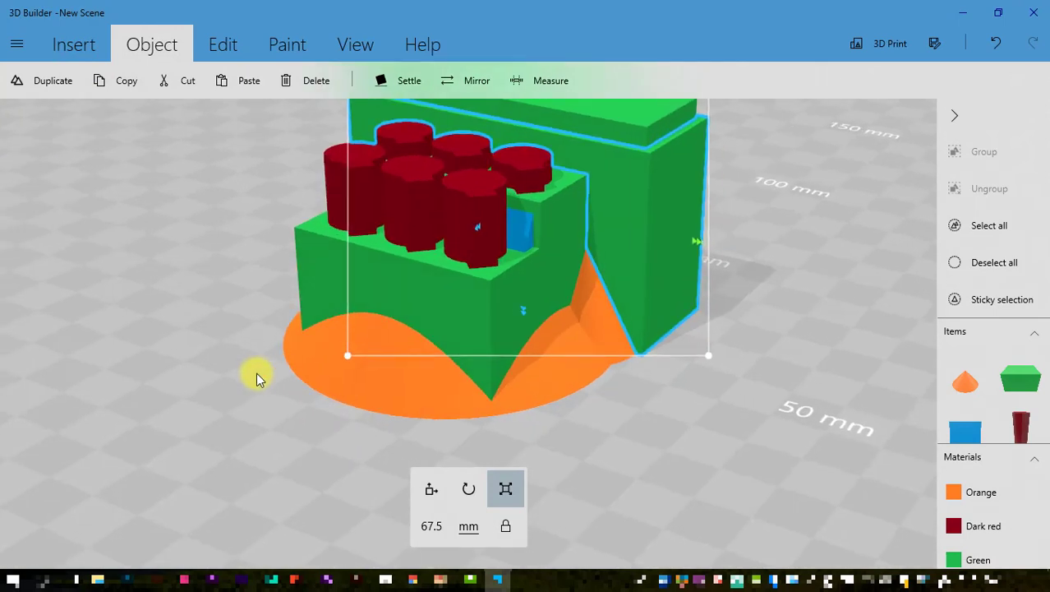
Scale the right and left side cones proportionally to 23 mm each.
left_click(602, 323)
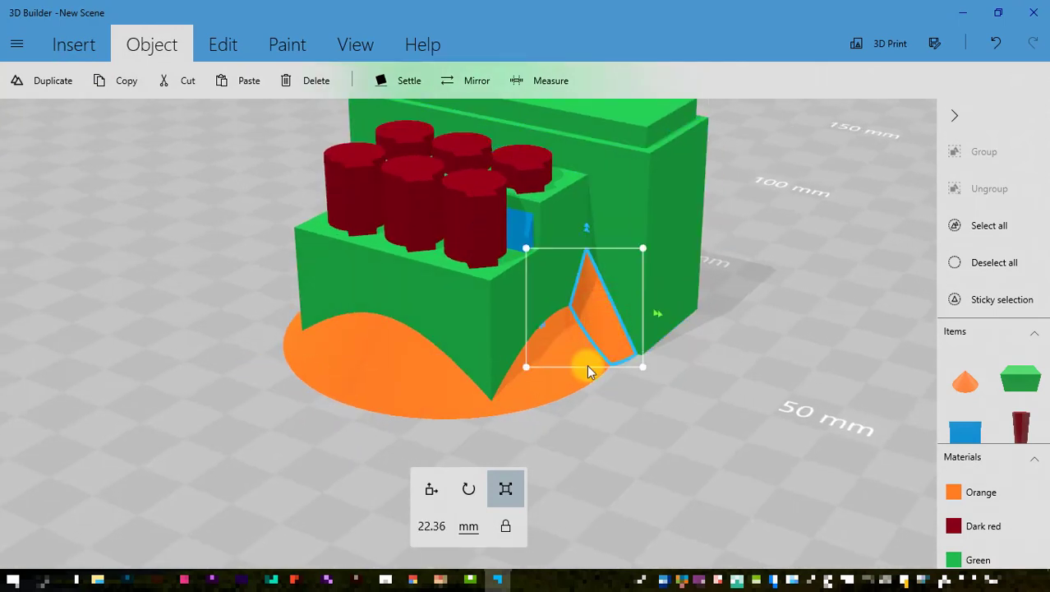
left_click(431, 525)
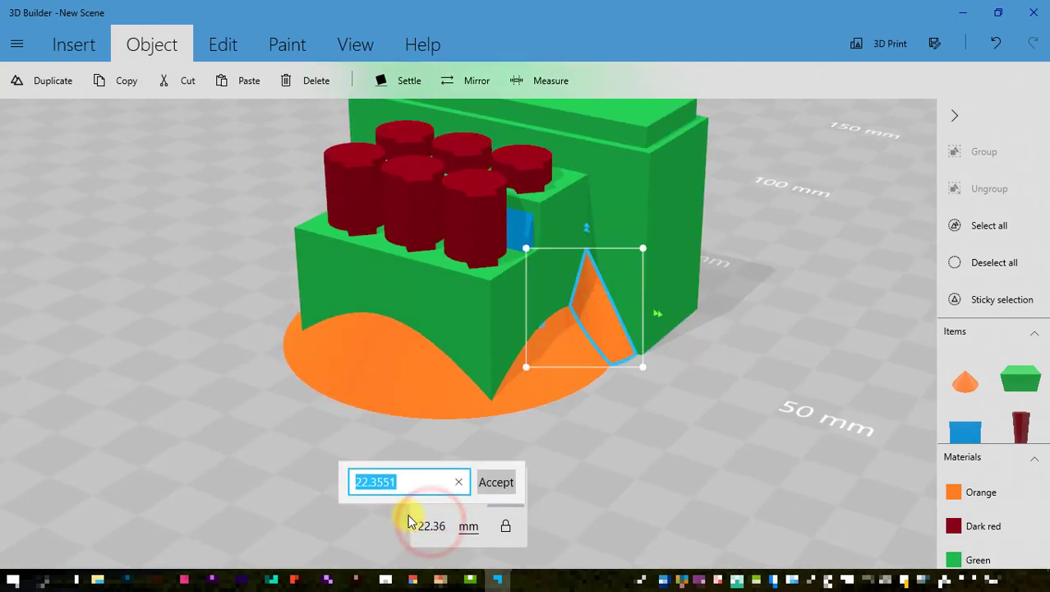
type("23")
key("Return")
left_click_drag(124, 316, 305, 382)
left_click(302, 386)
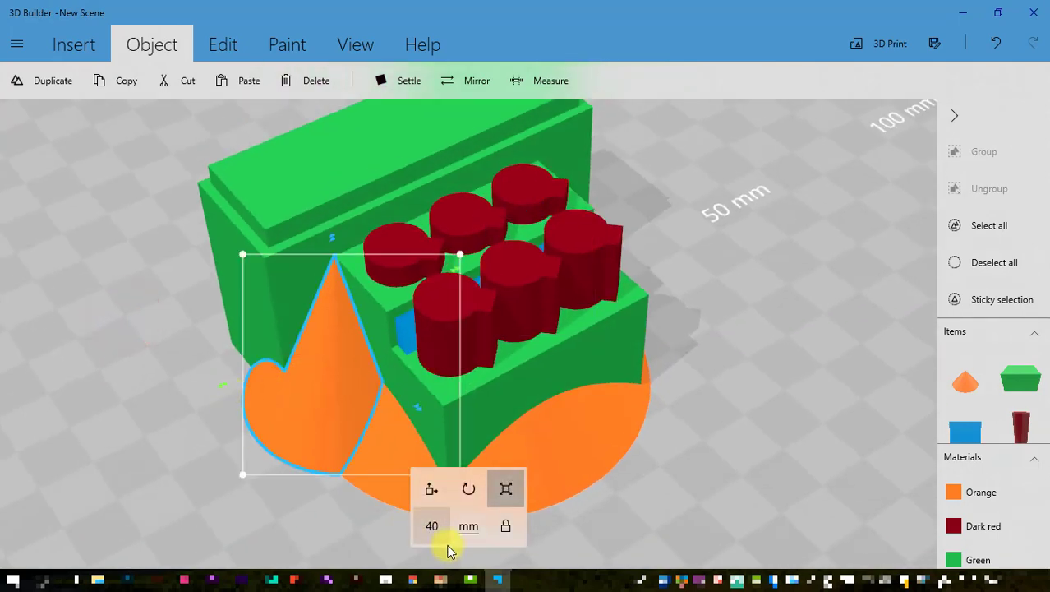
left_click(431, 525)
type("23")
key("Return")
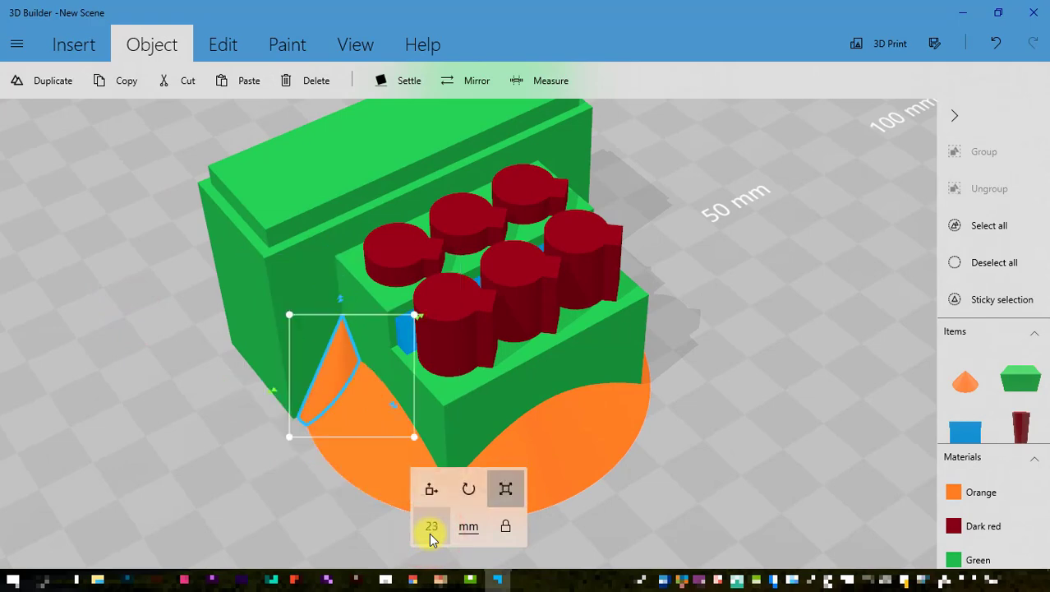
Scale the large central cone under the holder proportionally to 55 mm.
left_click_drag(767, 368, 597, 362)
left_click(597, 363)
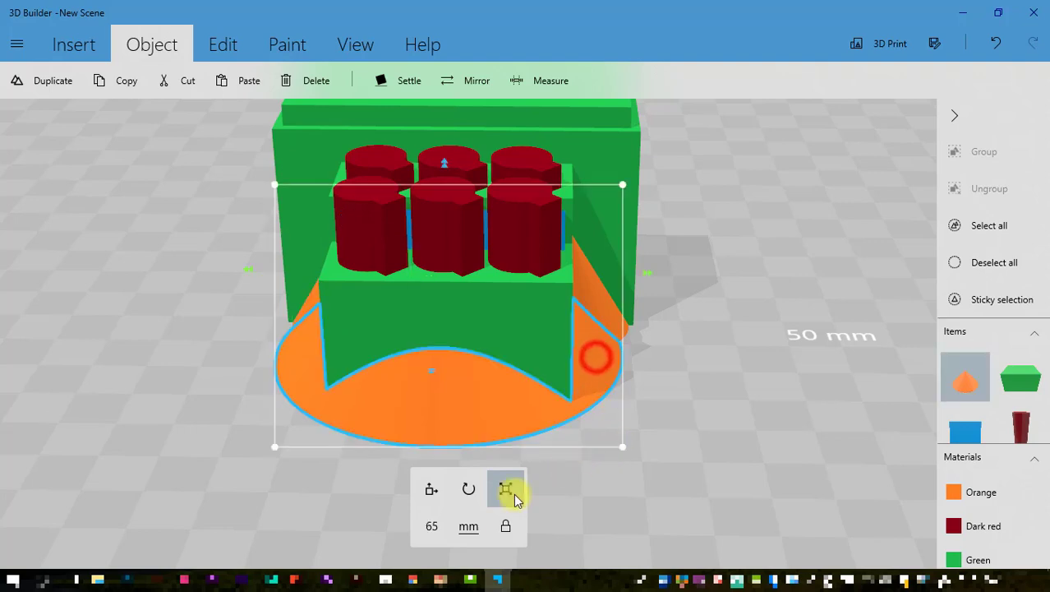
left_click(431, 526)
type("55")
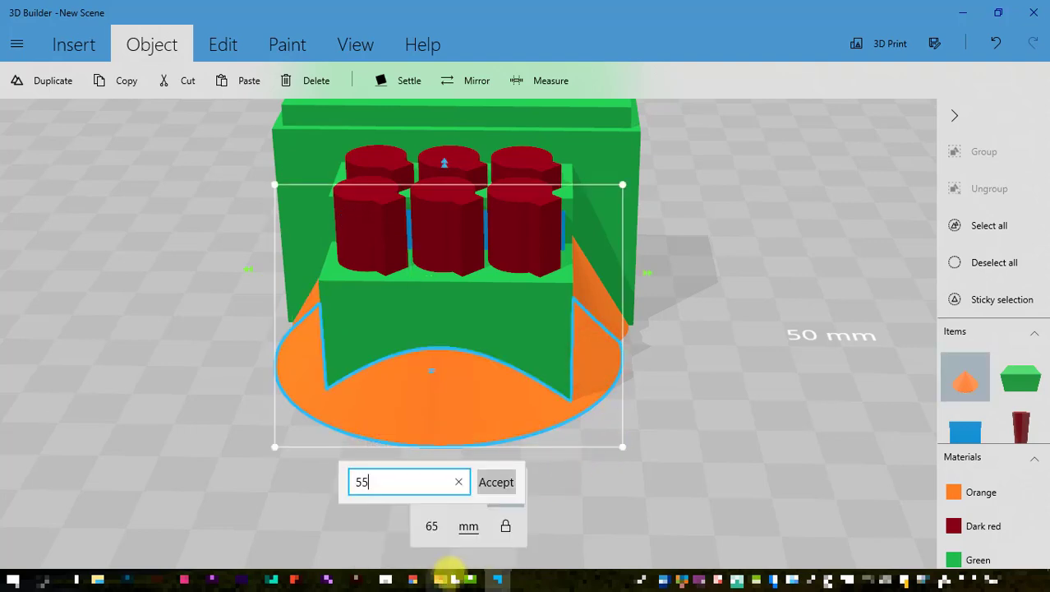
key("Return")
Shift the large central cone slightly sideways to about -12.9 mm, centring it under the holder.
left_click_drag(676, 464, 680, 425)
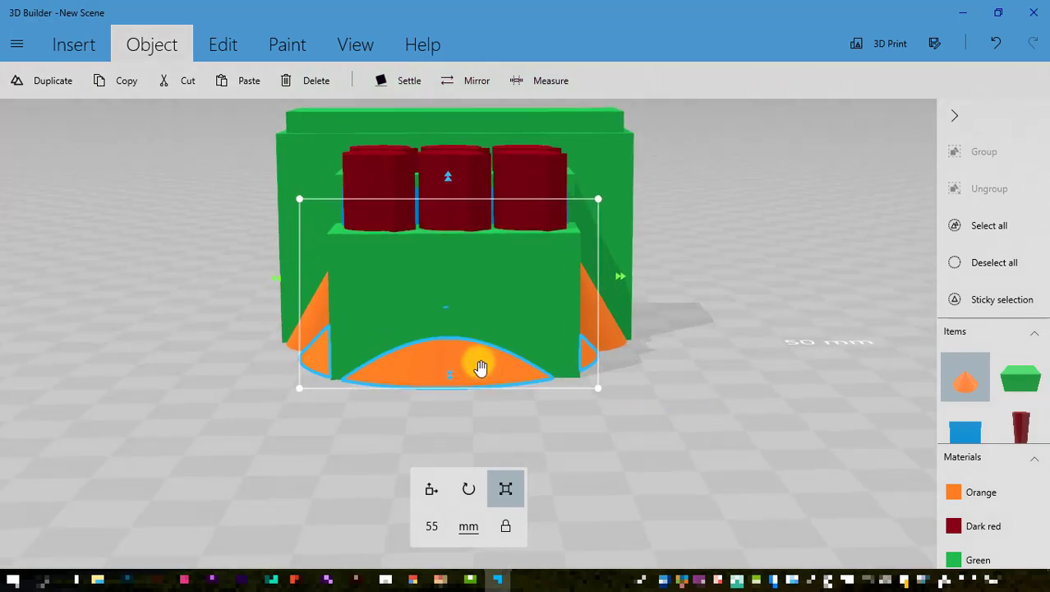
left_click(434, 486)
left_click_drag(616, 277, 626, 284)
right_click_drag(681, 398, 485, 429)
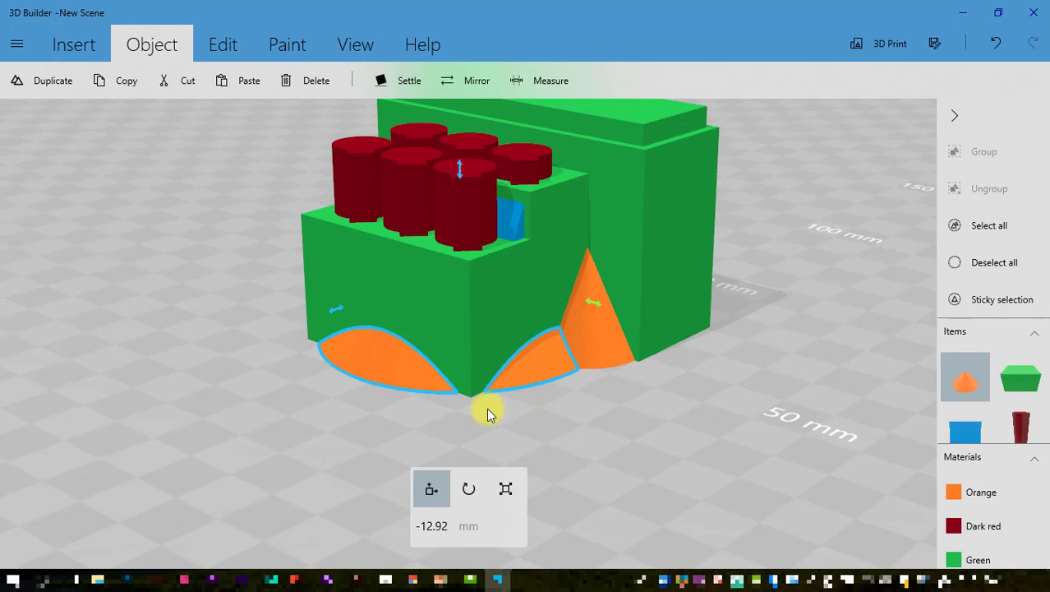
Group all parts of the complete holder and duplicate the group.
right_click_drag(612, 280, 740, 413)
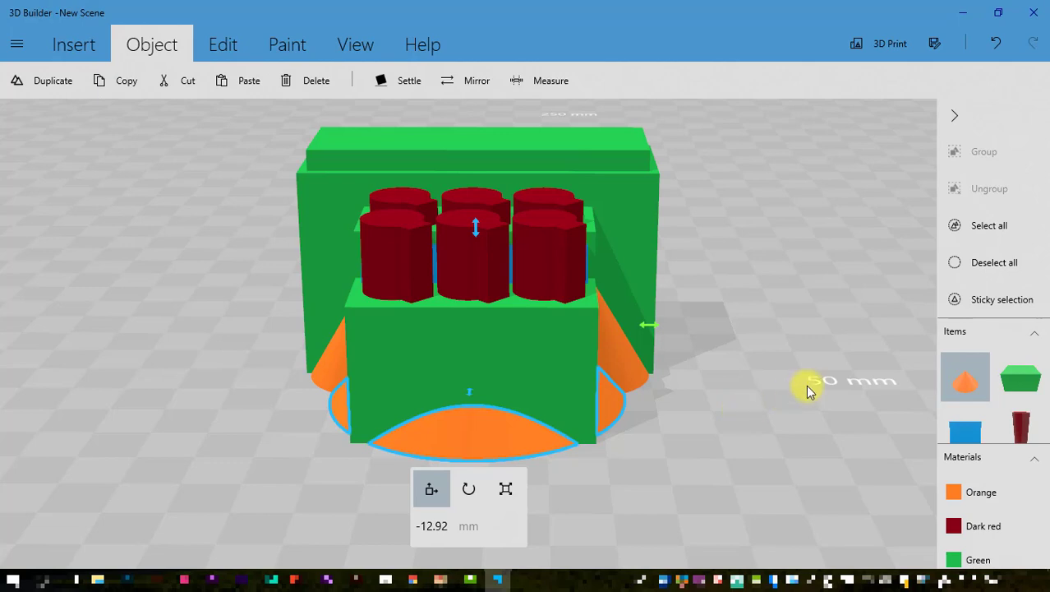
right_click_drag(805, 382, 628, 396)
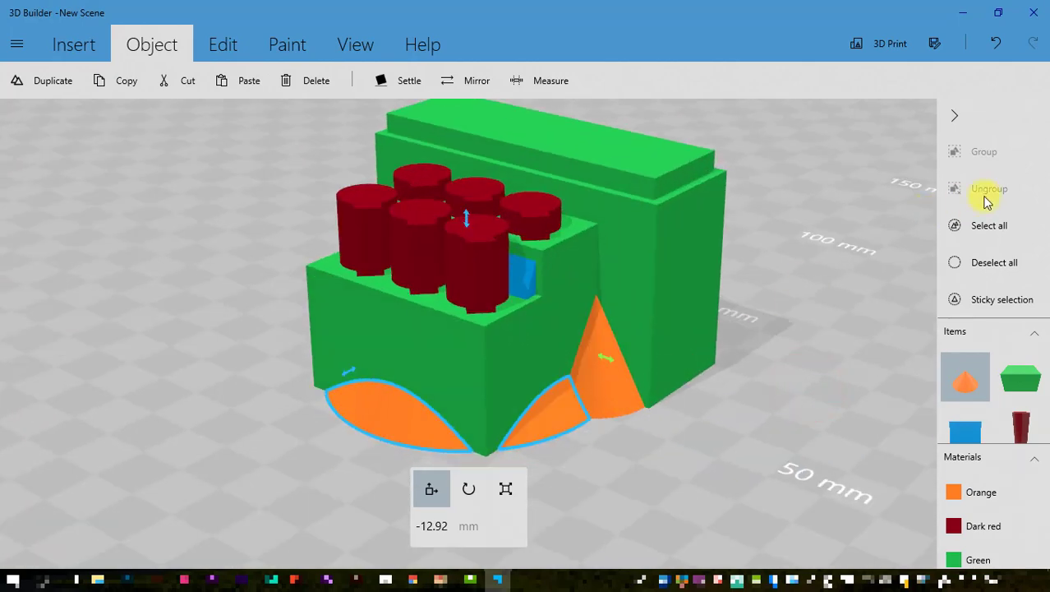
left_click(988, 225)
left_click(984, 152)
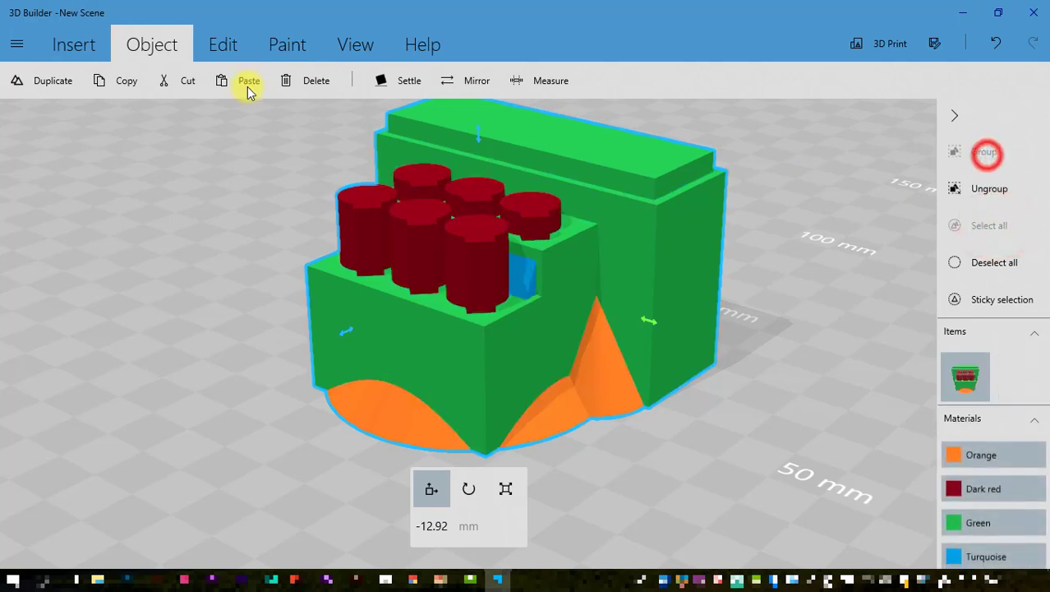
left_click(39, 82)
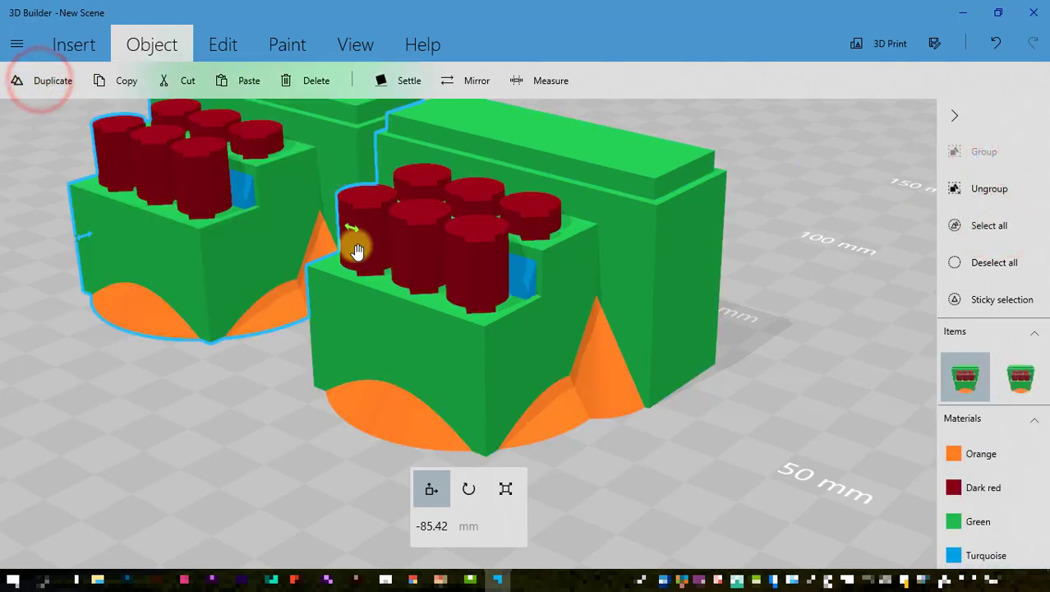
Ungroup the original holder and clear the selection.
left_click(691, 239)
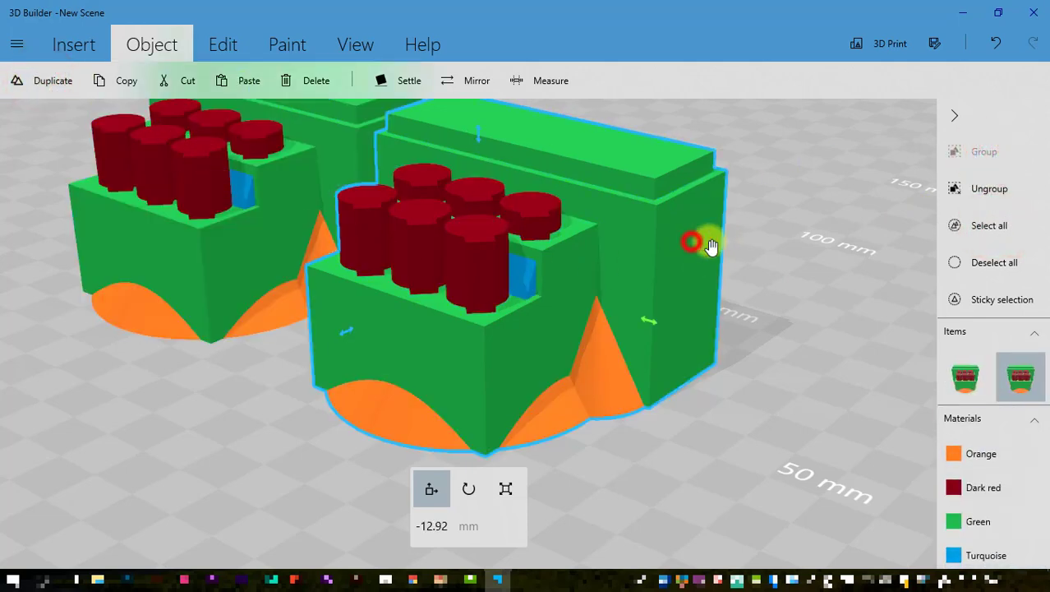
left_click(958, 190)
left_click(857, 394)
Stretch the original holder's middle green block sideways to about 54.7 mm wide and check the rear green block's width.
left_click(562, 284)
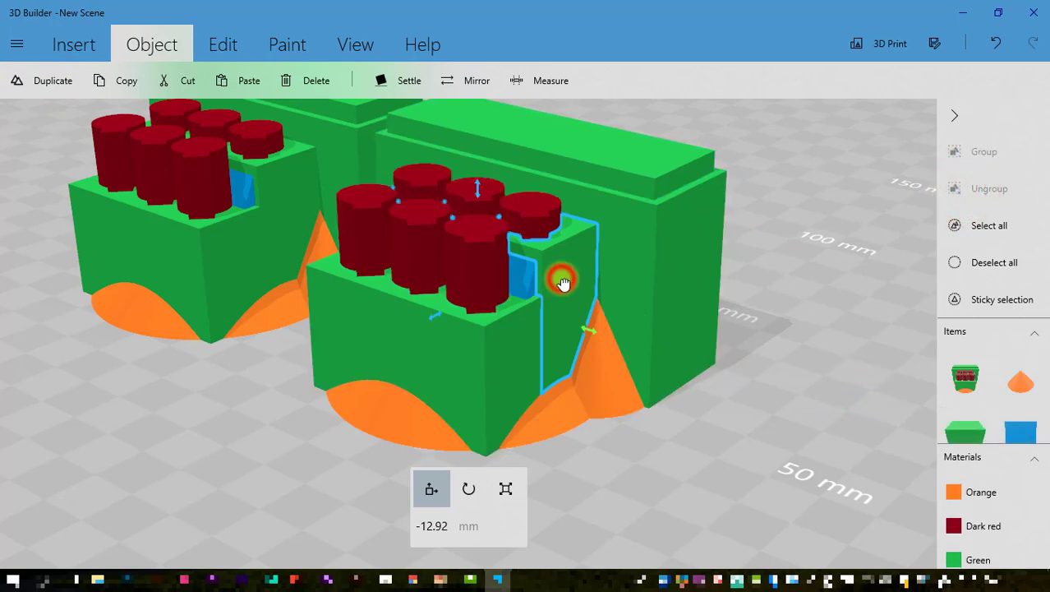
left_click(505, 489)
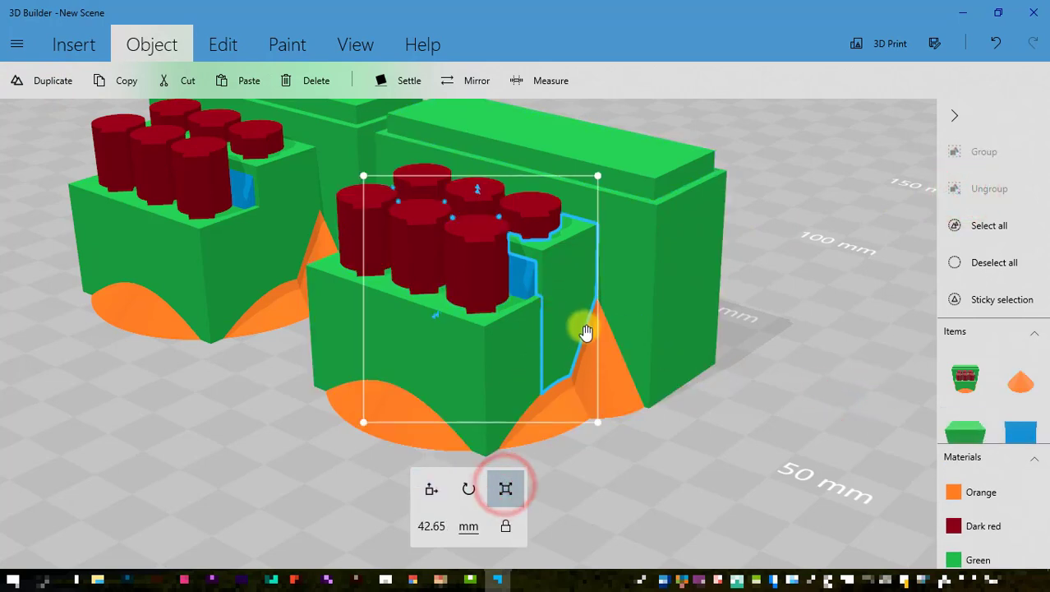
left_click_drag(582, 323, 640, 353)
left_click(693, 302)
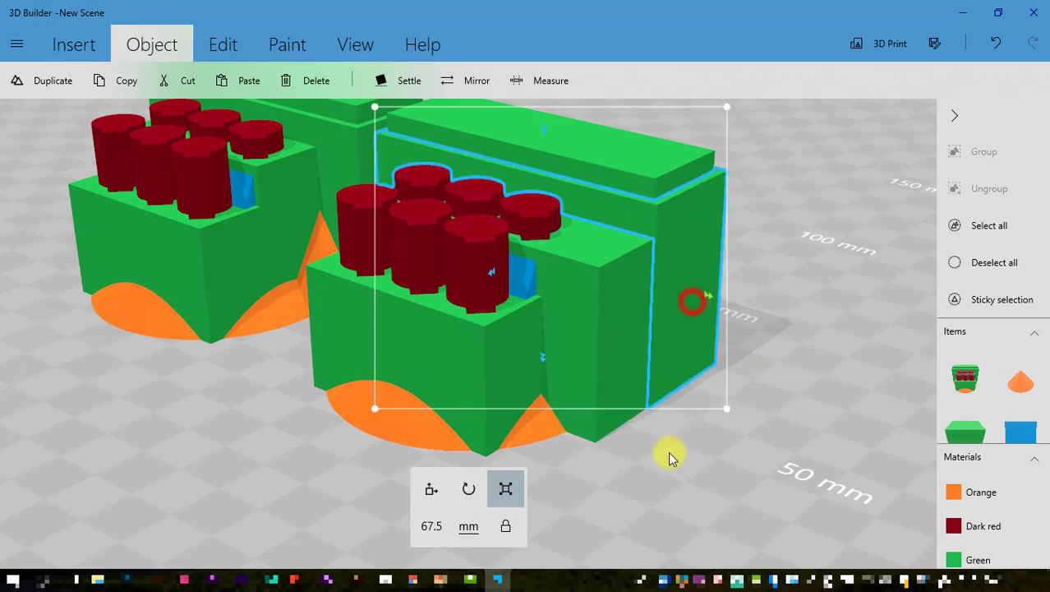
Try scaling the middle green block to 67.5 mm with proportions locked, and undo the scaling.
left_click(600, 329)
left_click(420, 528)
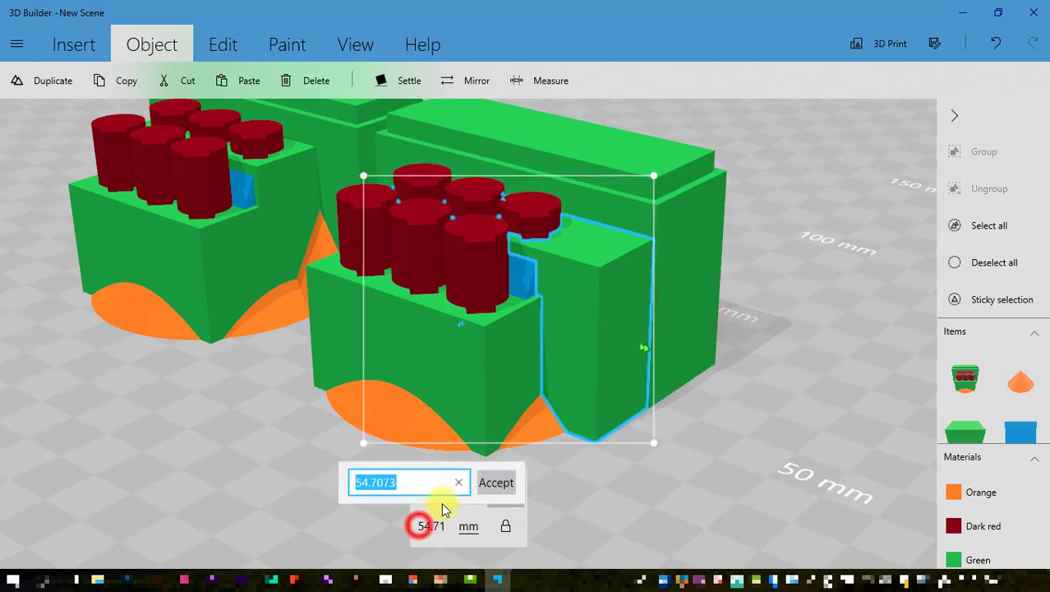
type("67.")
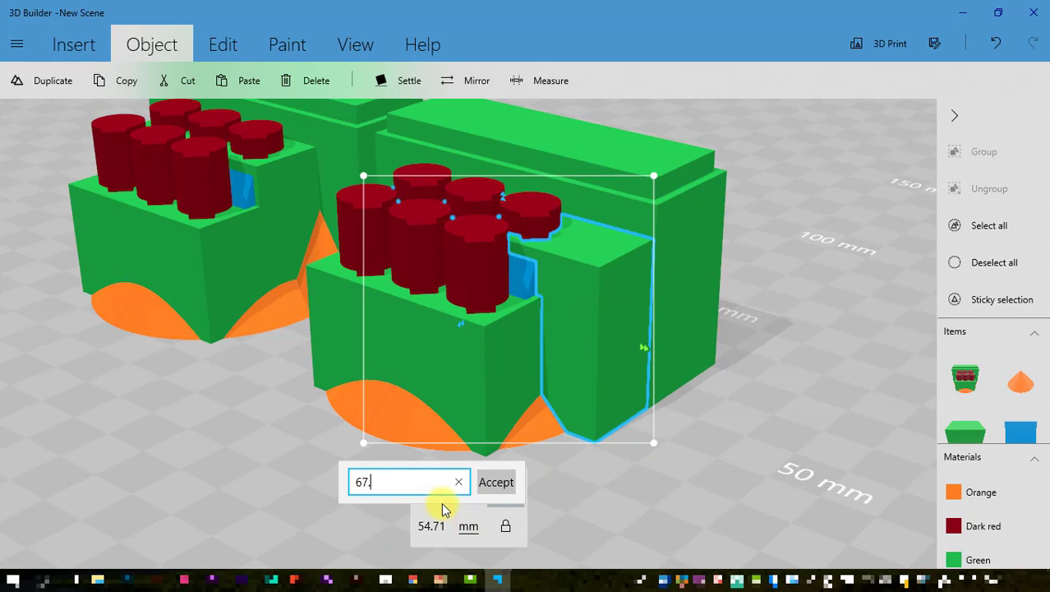
type("5")
key("Return")
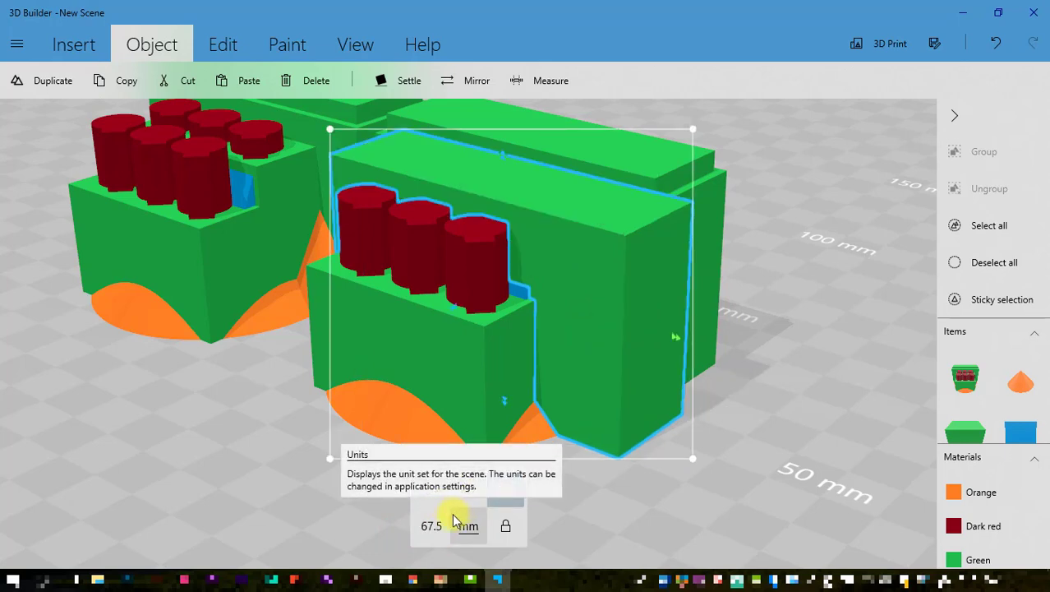
left_click(995, 43)
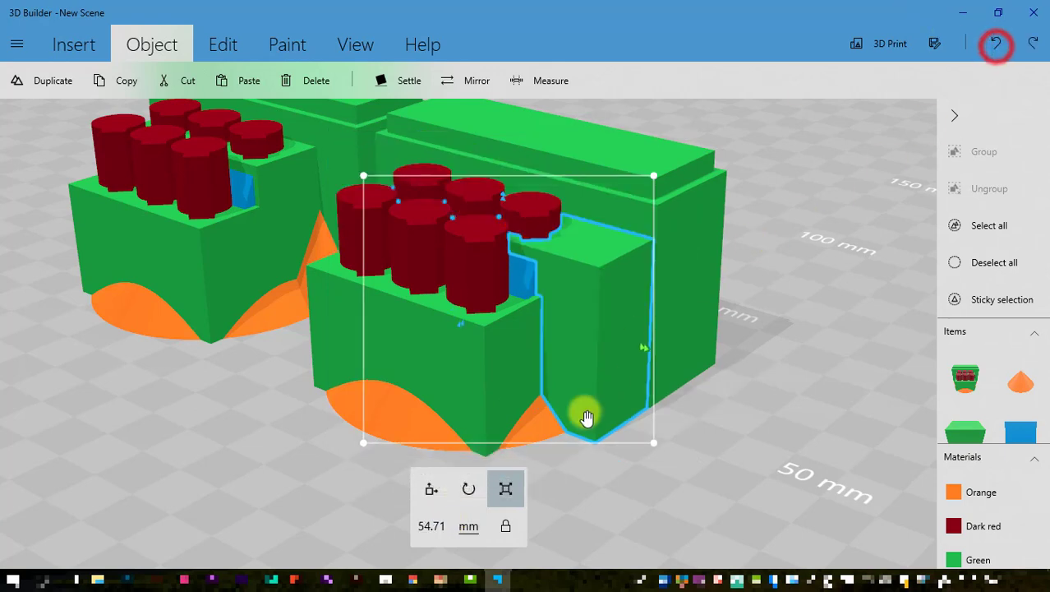
Unlock the proportions and set the middle green block's width to 67.5 mm.
left_click(511, 517)
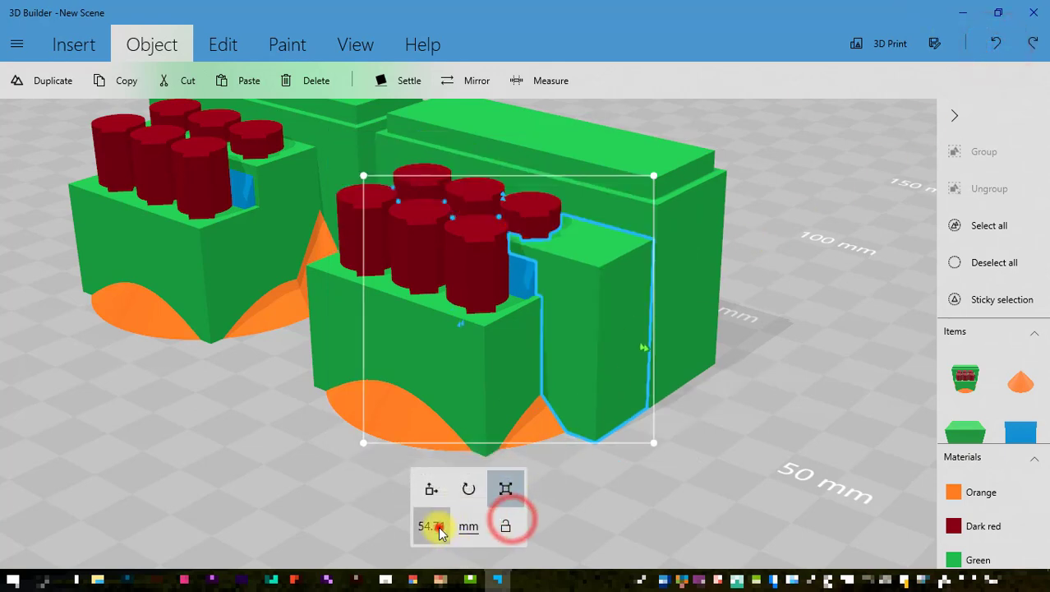
left_click(436, 526)
type("67.5")
key("Return")
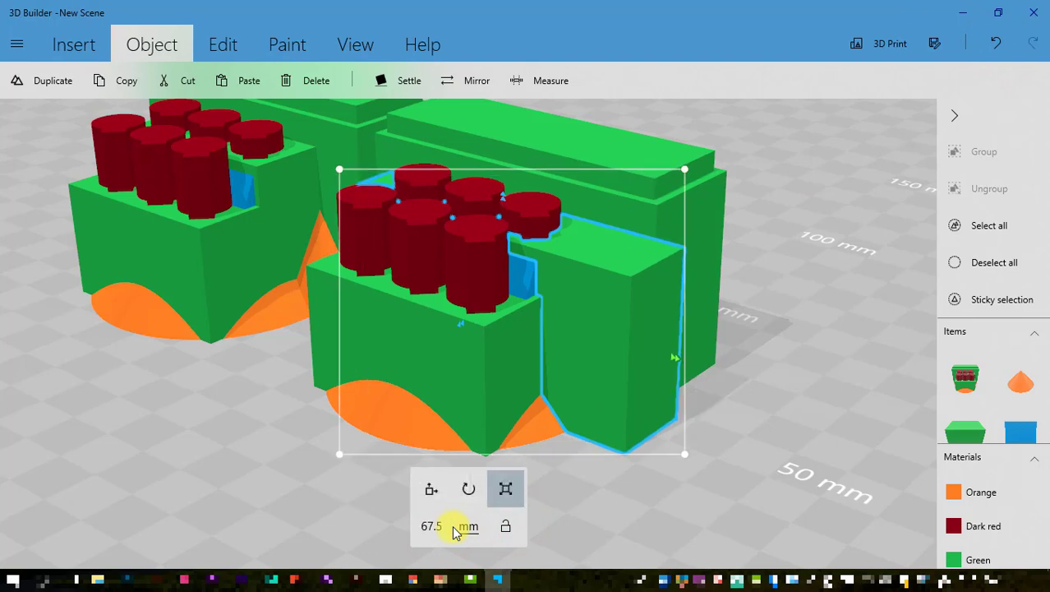
Move the middle green block sideways to about -12.9 mm, centring it in front of the rear block.
left_click(429, 488)
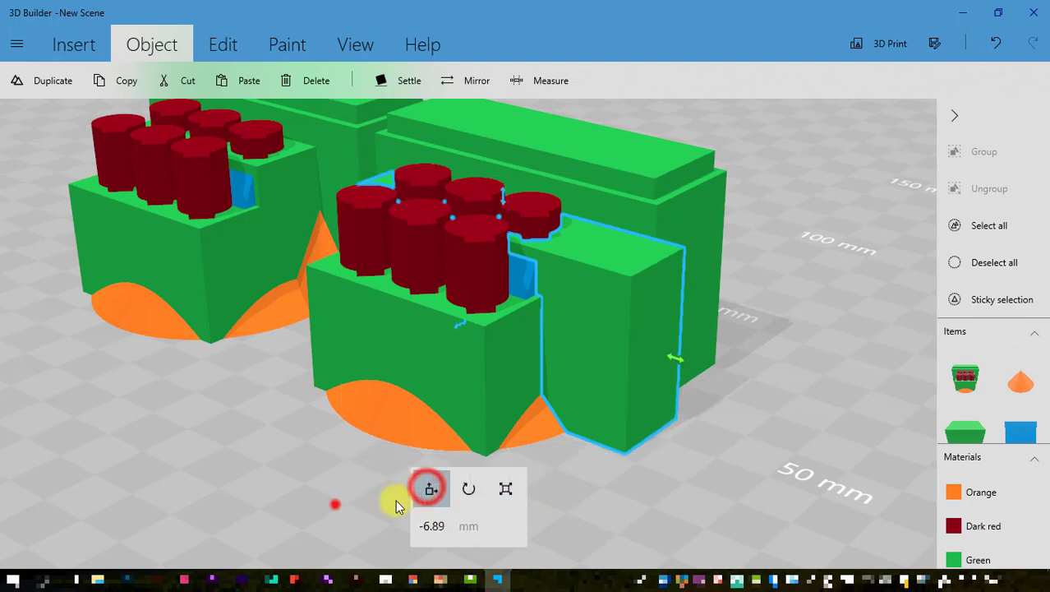
left_click_drag(335, 501, 716, 378)
left_click_drag(720, 304, 680, 300)
mouse_move(781, 389)
right_mouse_down()
mouse_move(544, 415)
mouse_move(791, 411)
mouse_move(781, 497)
mouse_move(803, 513)
mouse_move(778, 409)
right_mouse_up()
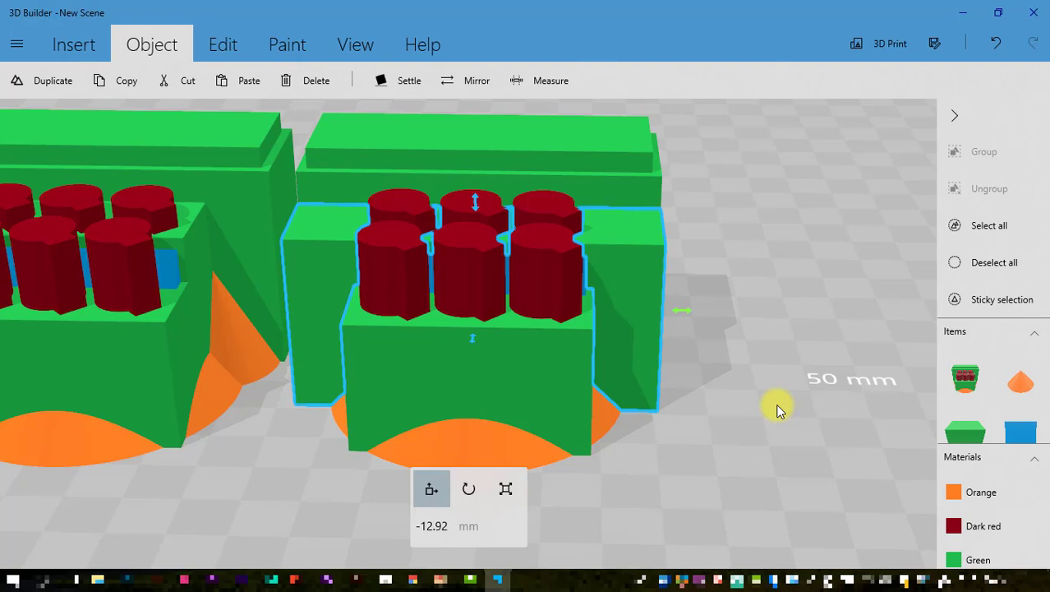
right_click_drag(774, 405, 565, 444)
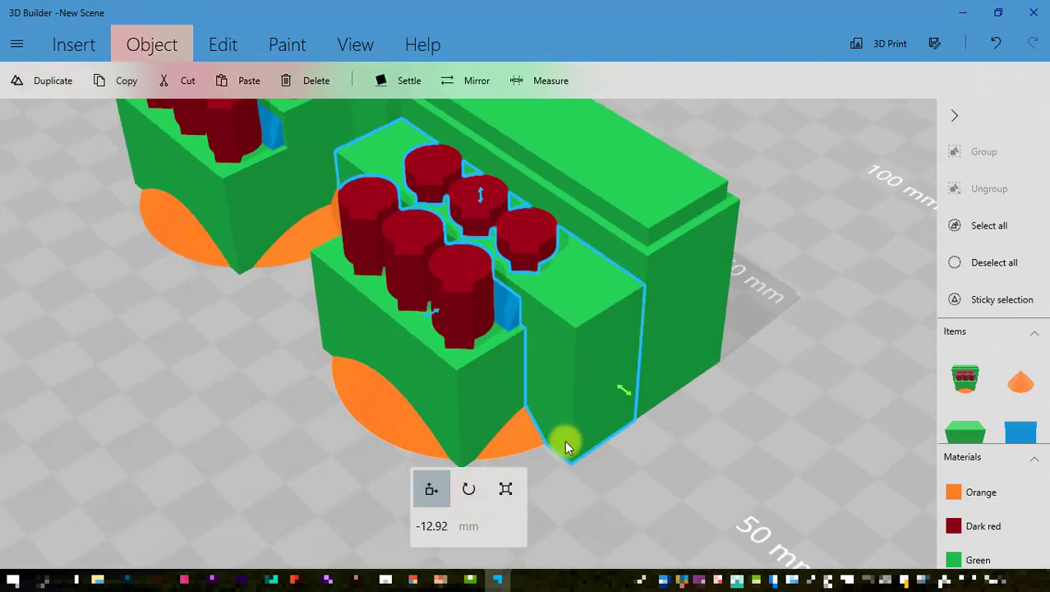
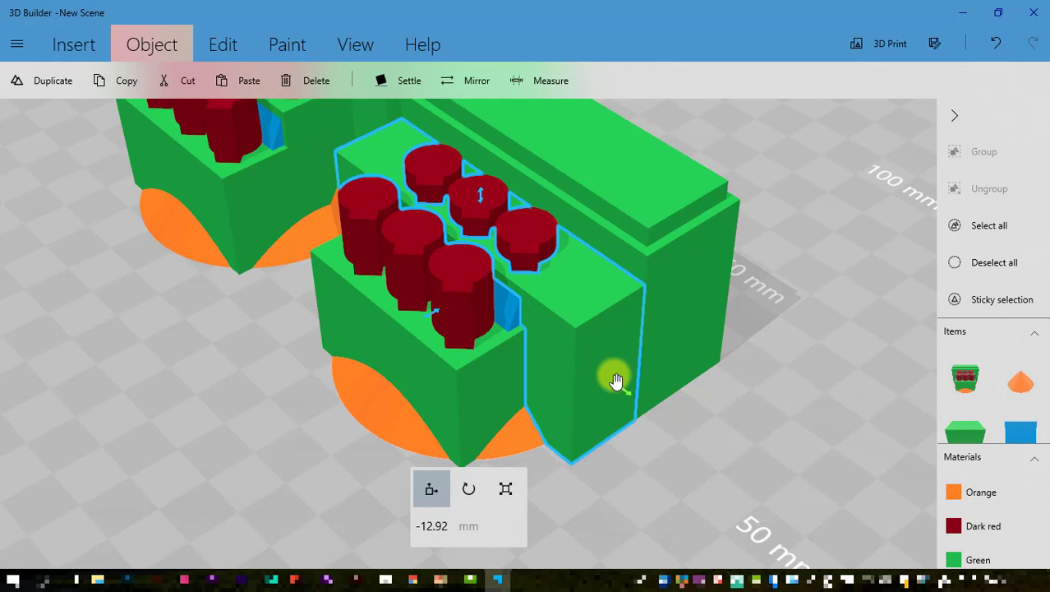
Insert a cylinder and set both its width and depth to 9 mm.
left_click_drag(309, 428, 404, 405)
left_click(89, 44)
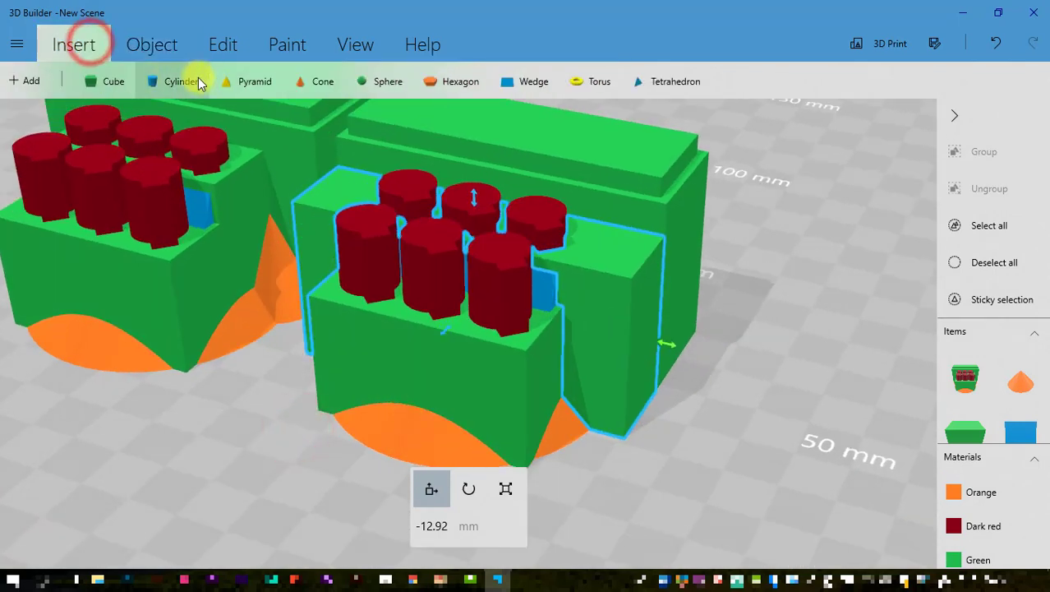
left_click(182, 81)
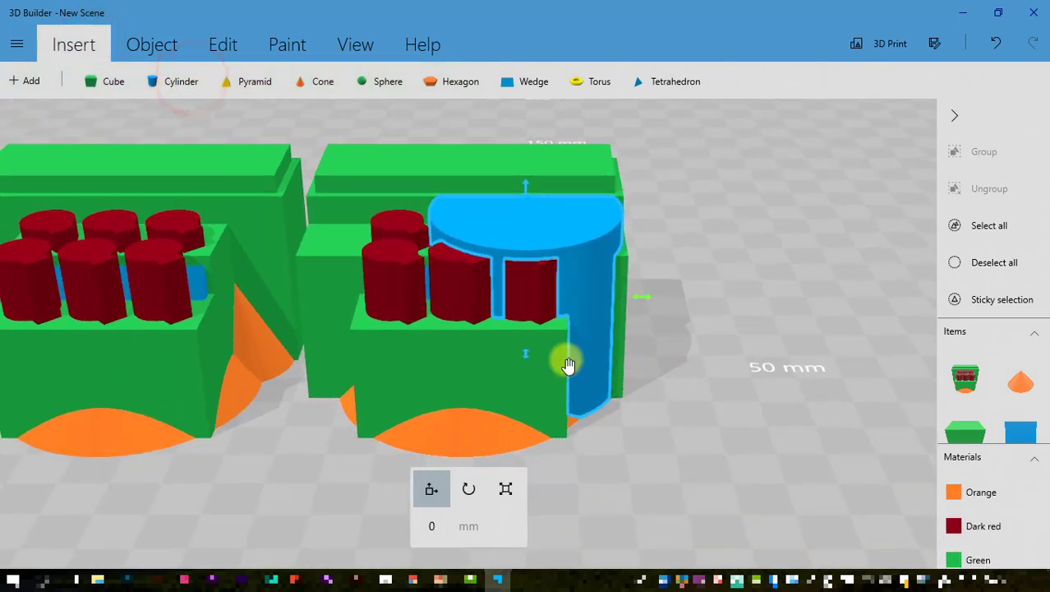
left_click(505, 489)
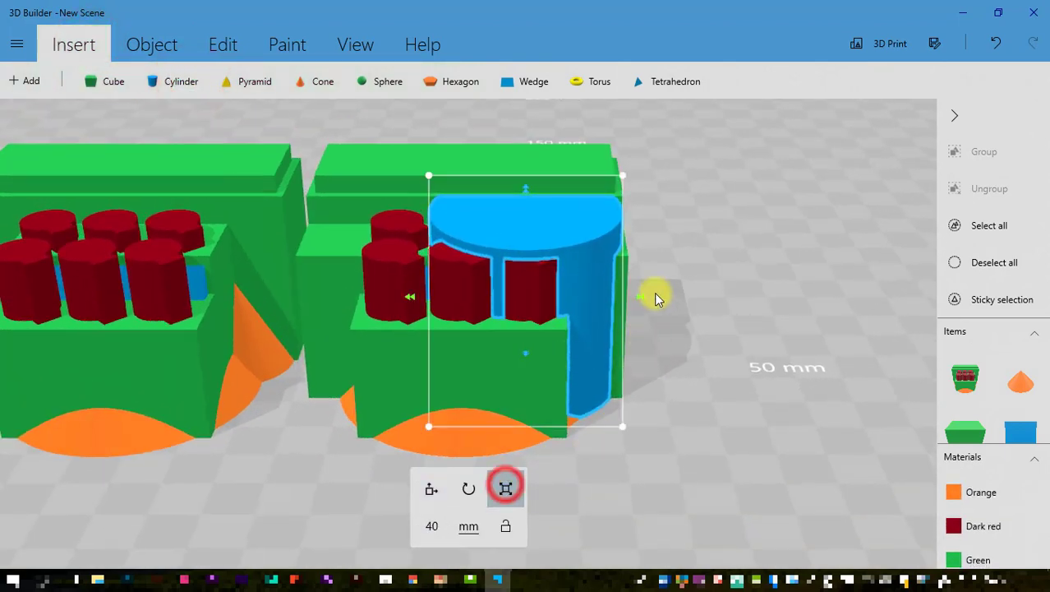
left_click(432, 526)
type("9")
key("Return")
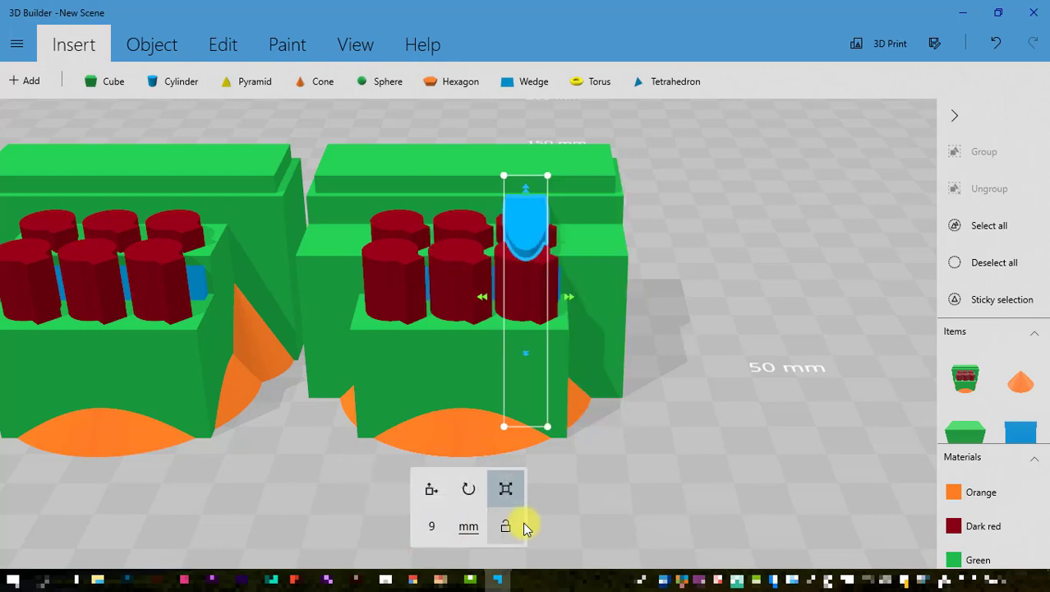
left_click(526, 351)
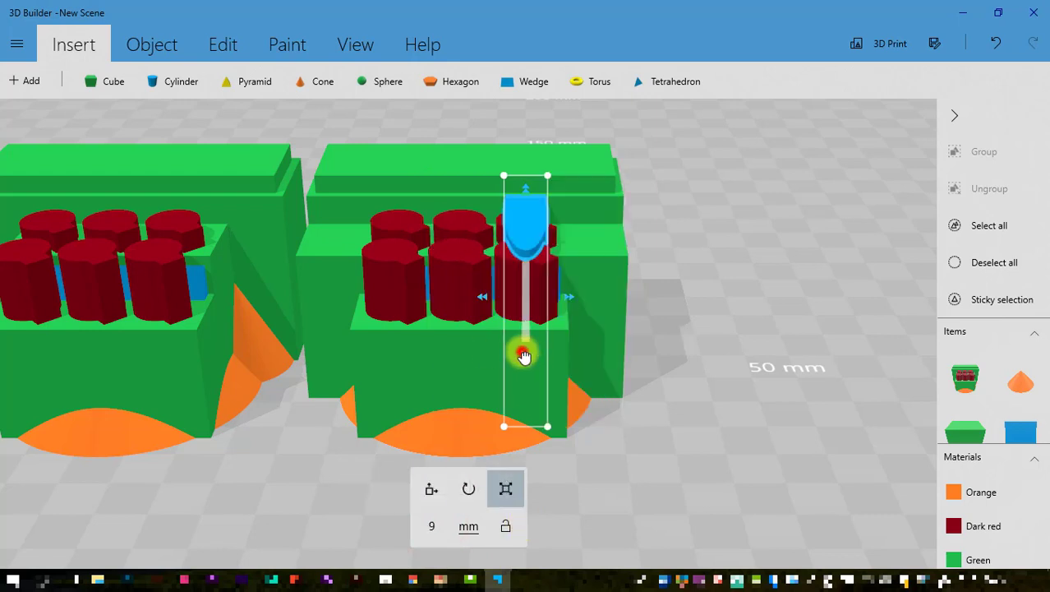
left_click(429, 530)
type("9")
key("Return")
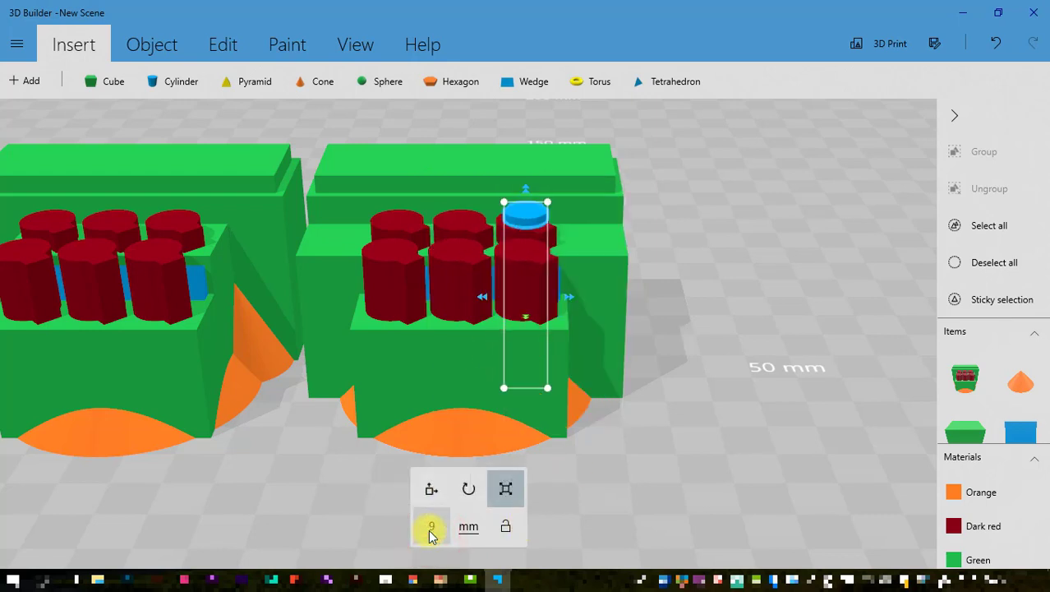
Move the cylinder sideways to 12.08 mm, onto the free right end of the widened middle block.
left_click_drag(716, 397, 511, 419)
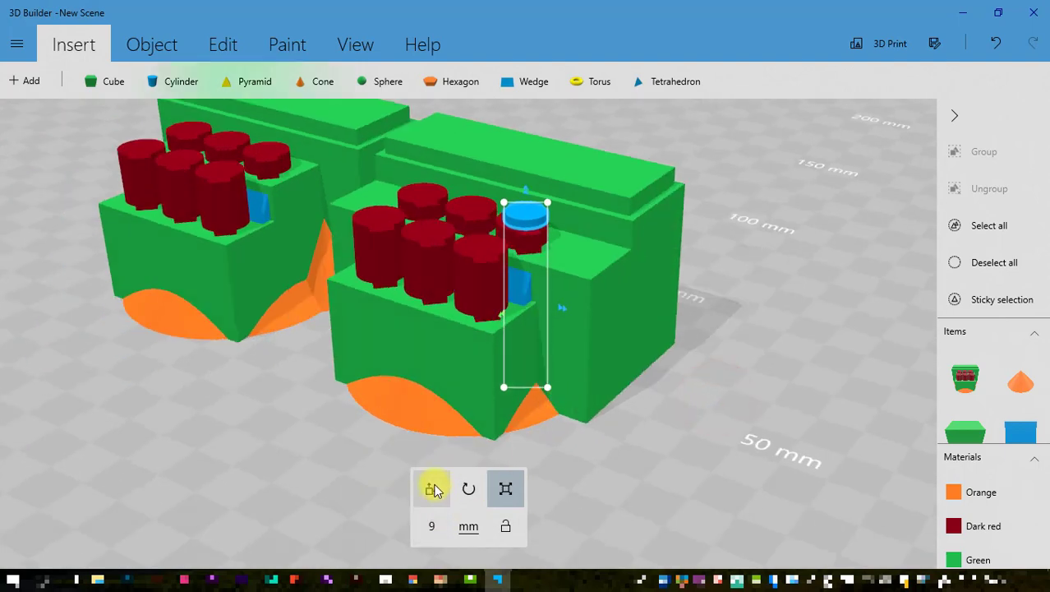
left_click(434, 486)
left_click_drag(562, 308, 606, 329)
left_click_drag(695, 354, 759, 369)
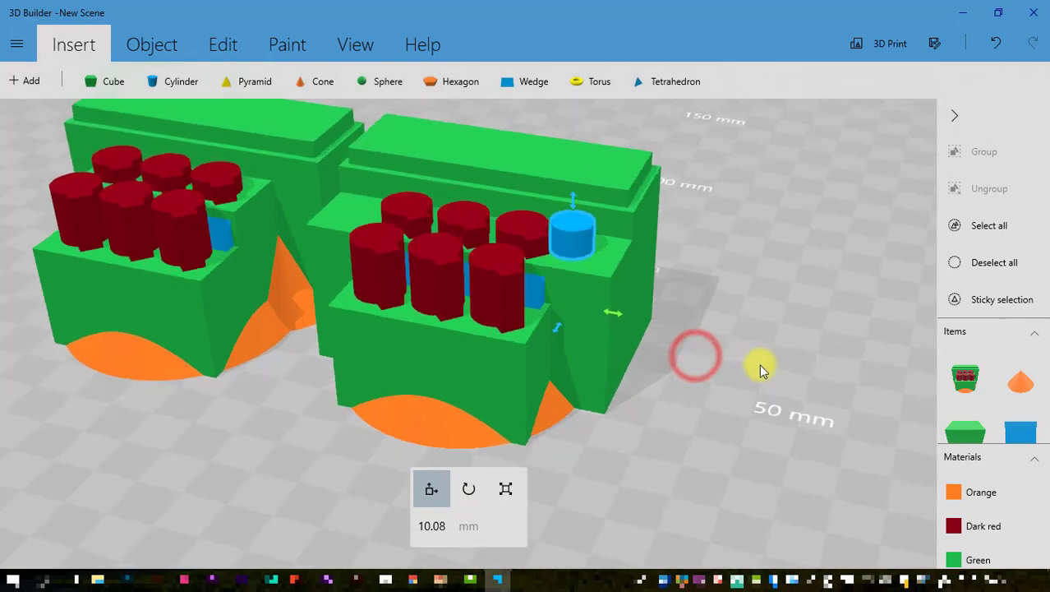
left_click(423, 530)
type("12.08")
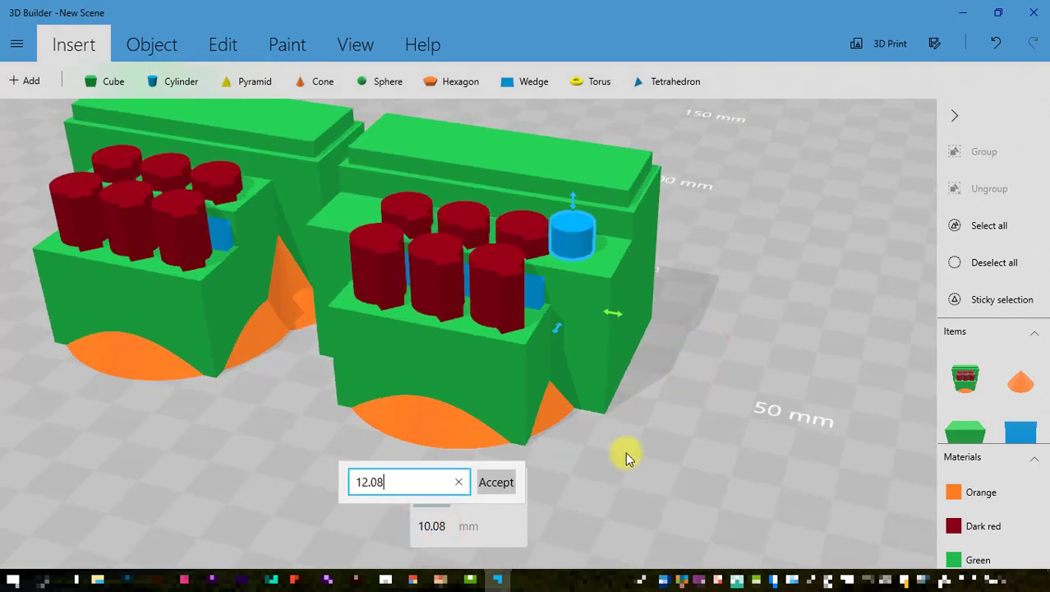
key("Return")
Duplicate the small cylinder and move the copy sideways to -38.71 mm, onto the middle block's opposite end.
left_click_drag(712, 340, 754, 344)
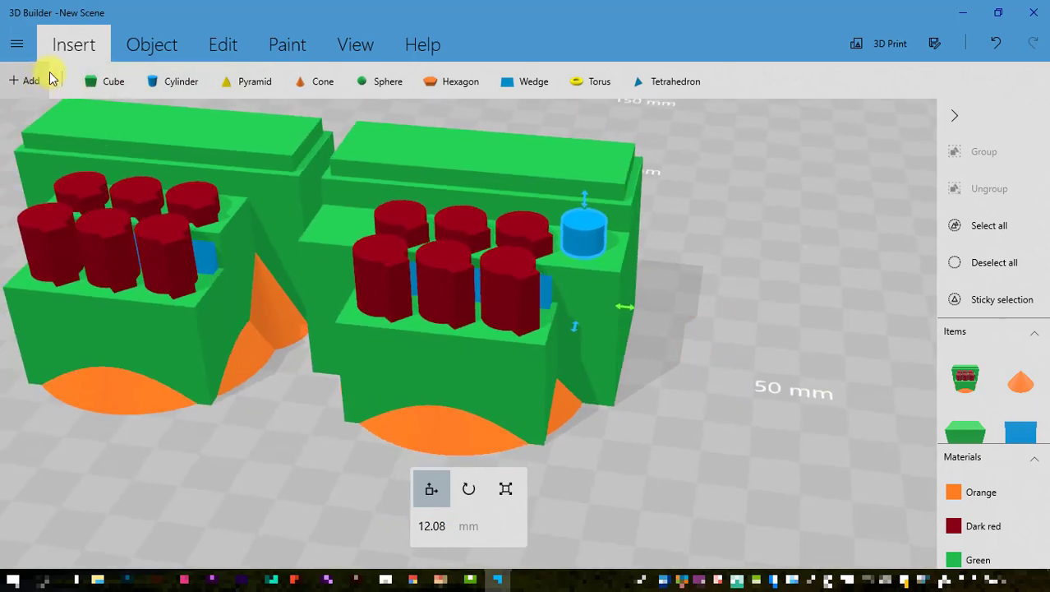
left_click(140, 43)
left_click(57, 80)
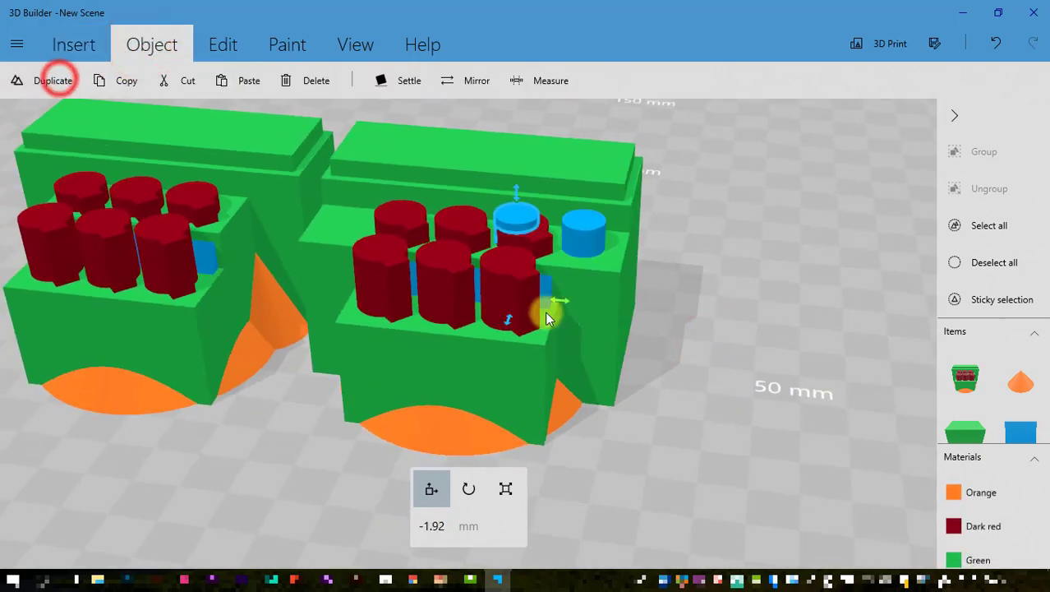
left_click_drag(565, 295, 406, 305)
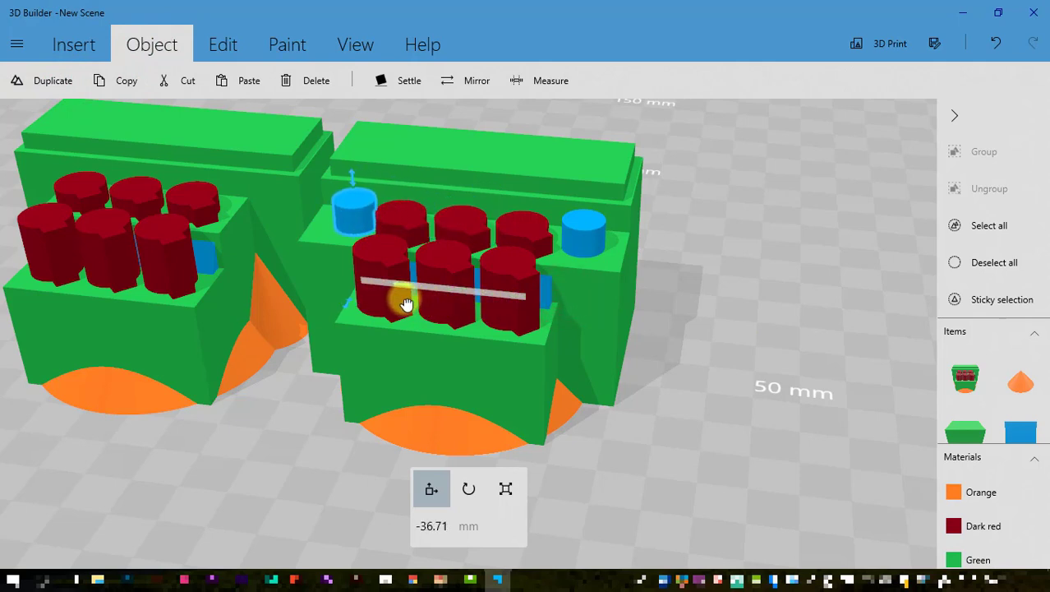
mouse_move(241, 453)
right_mouse_down()
mouse_move(304, 454)
mouse_move(327, 439)
right_mouse_up()
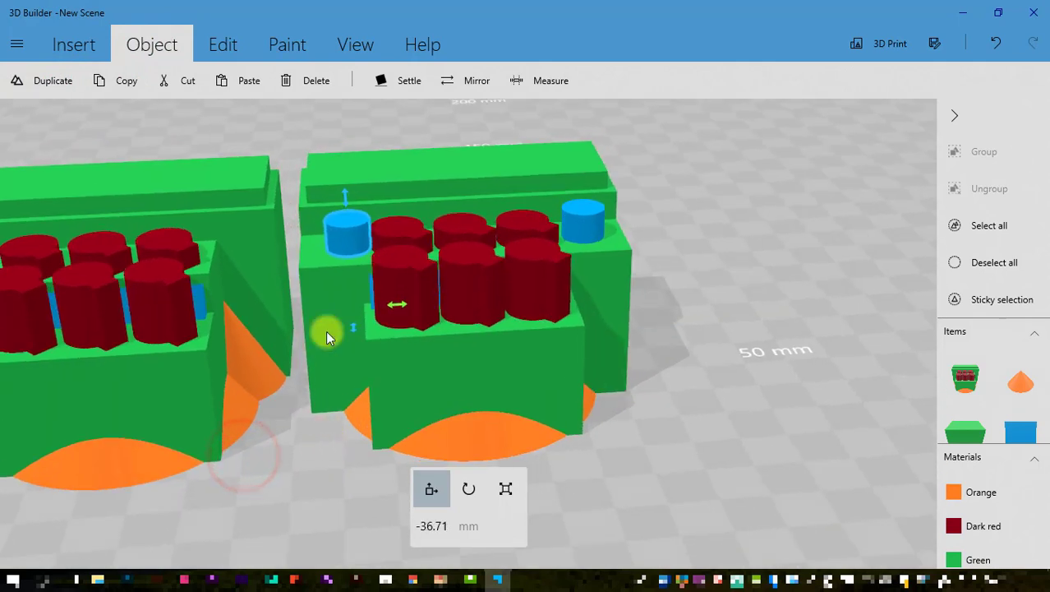
left_click(431, 526)
mouse_move(469, 580)
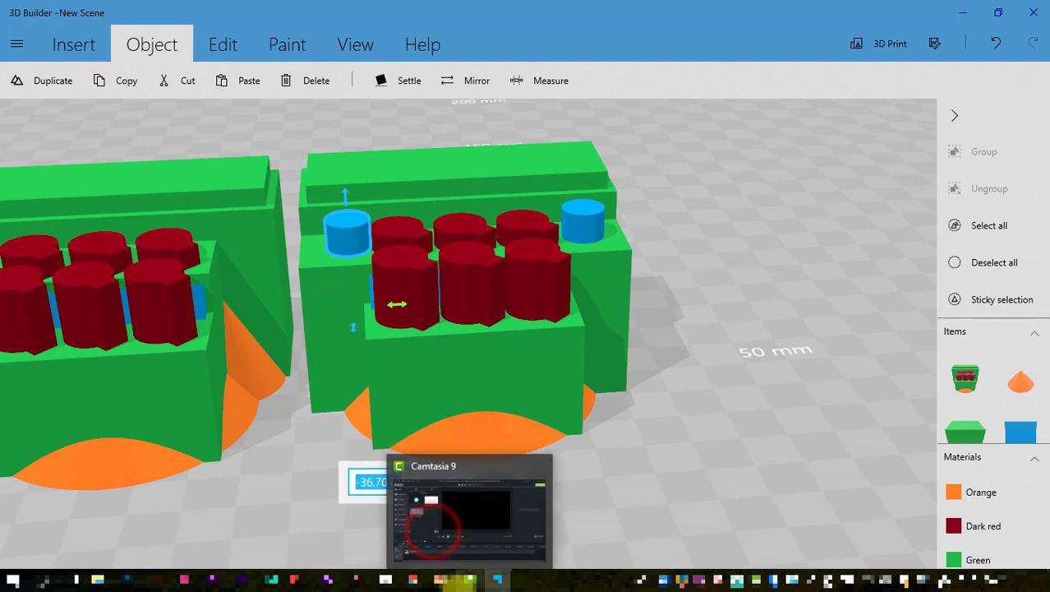
type("-")
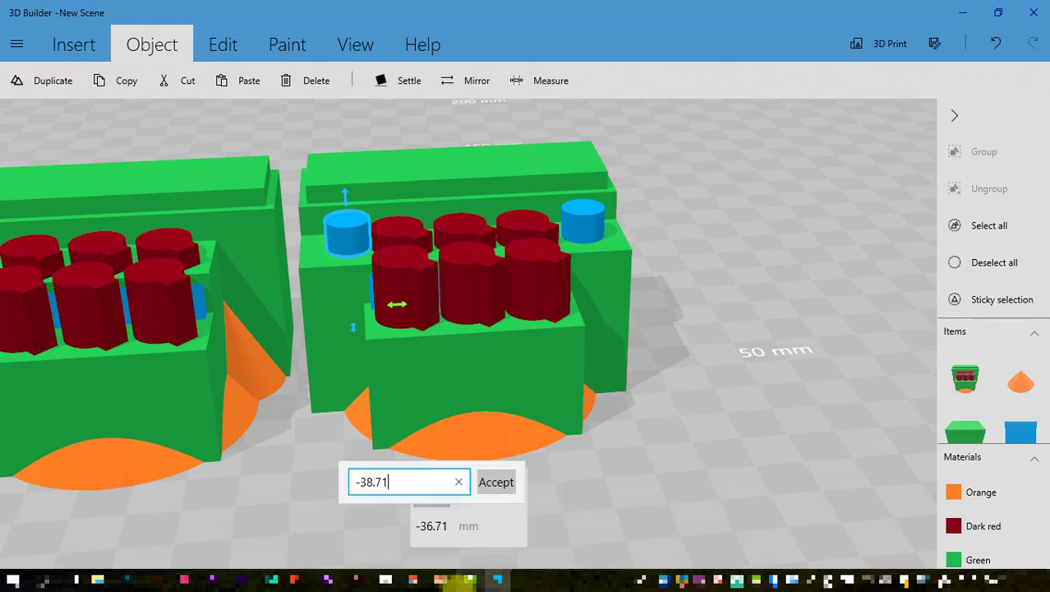
key("Return")
Turn on the X-ray view and examine how far the selected small cylinder reaches down inside the duplicated holder.
left_click_drag(722, 283, 584, 269)
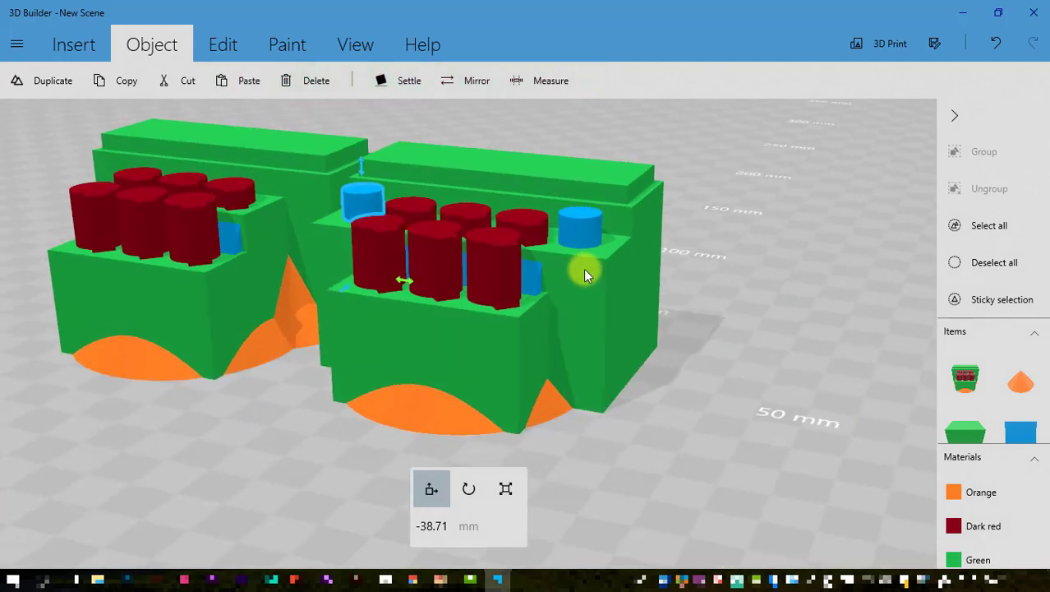
left_click(355, 45)
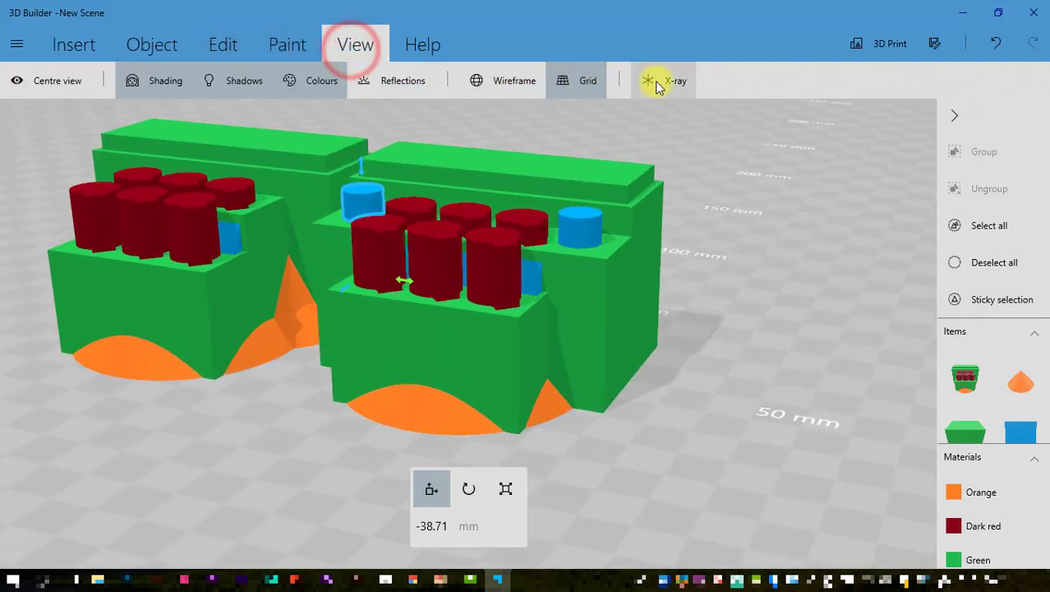
left_click(657, 80)
left_click_drag(695, 439, 647, 399)
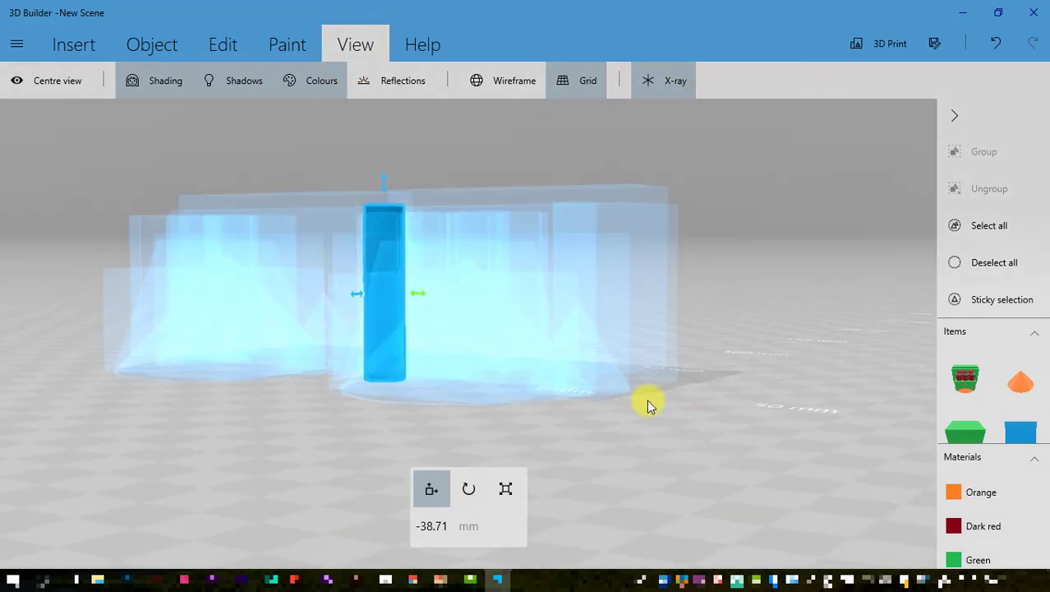
scroll(646, 399, "up", 5)
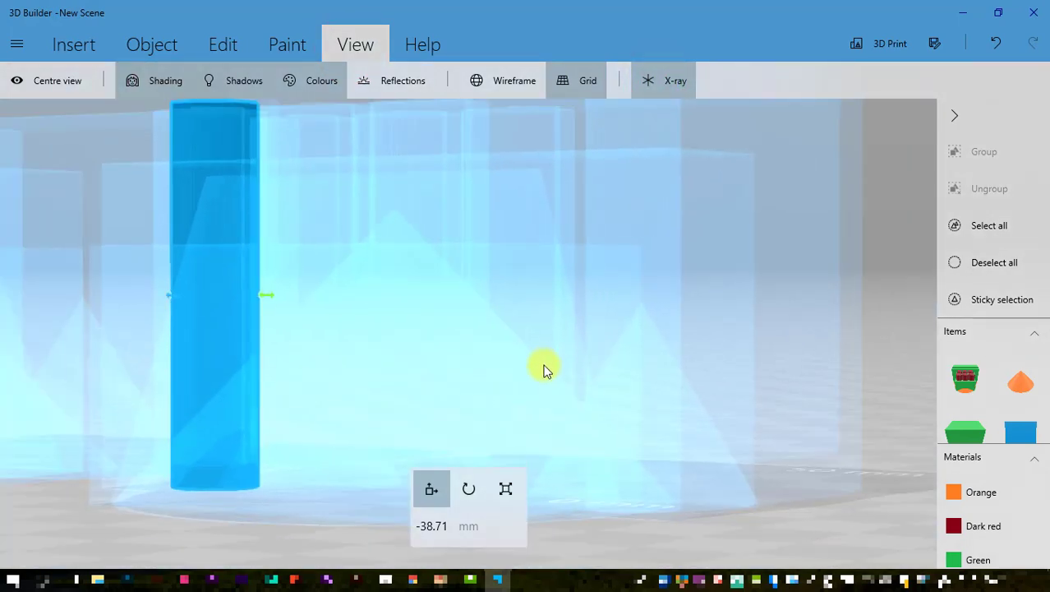
left_click_drag(530, 359, 454, 402)
right_click_drag(408, 401, 747, 343)
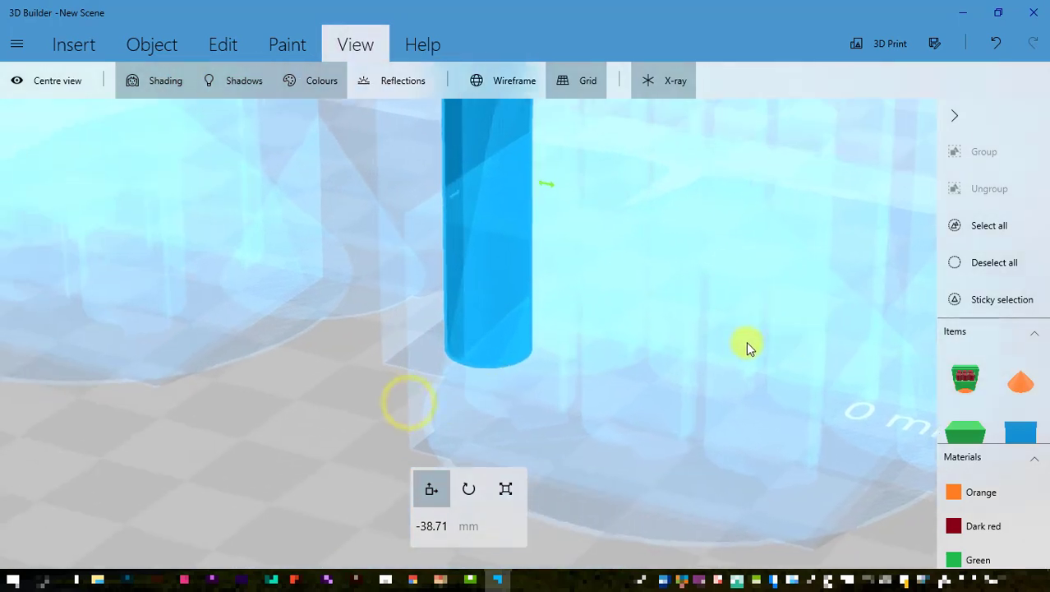
right_click_drag(387, 392, 458, 402)
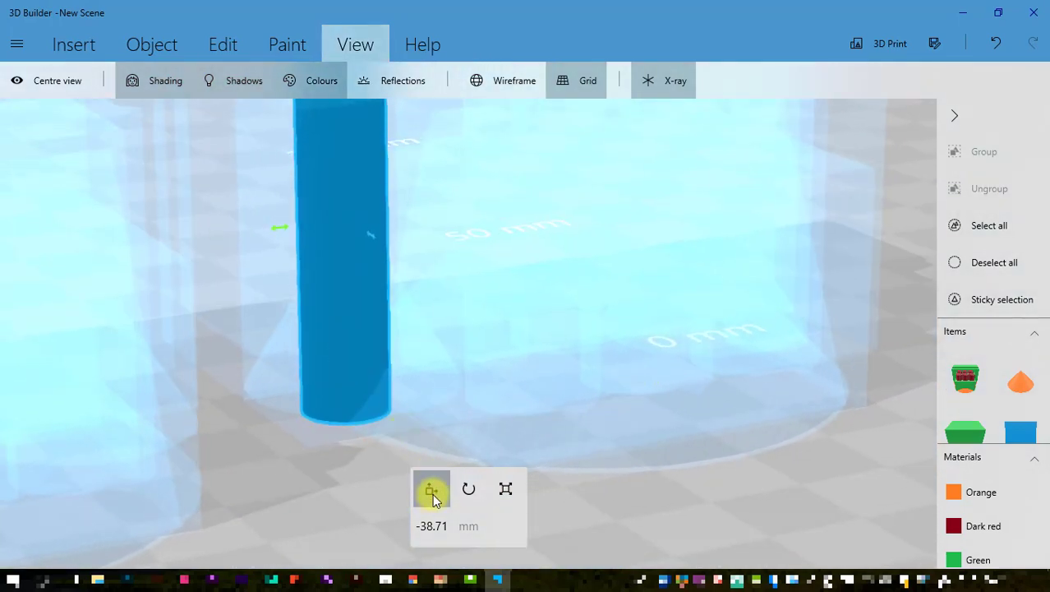
scroll(388, 335, "down", 5)
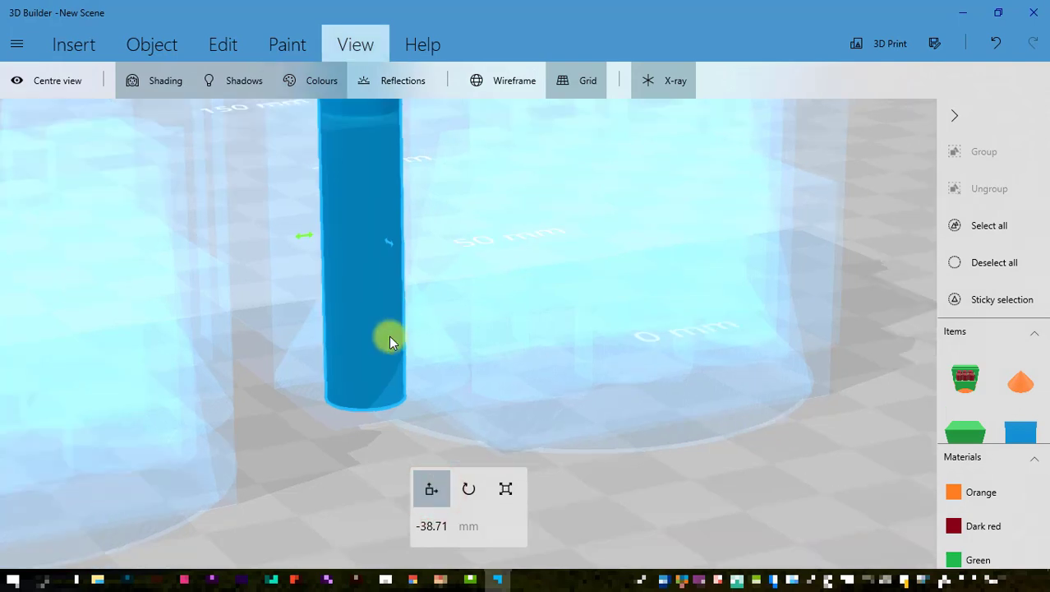
Raise the small cylinder on the left end of the middle block to a vertical position of 23 mm.
left_click(417, 121)
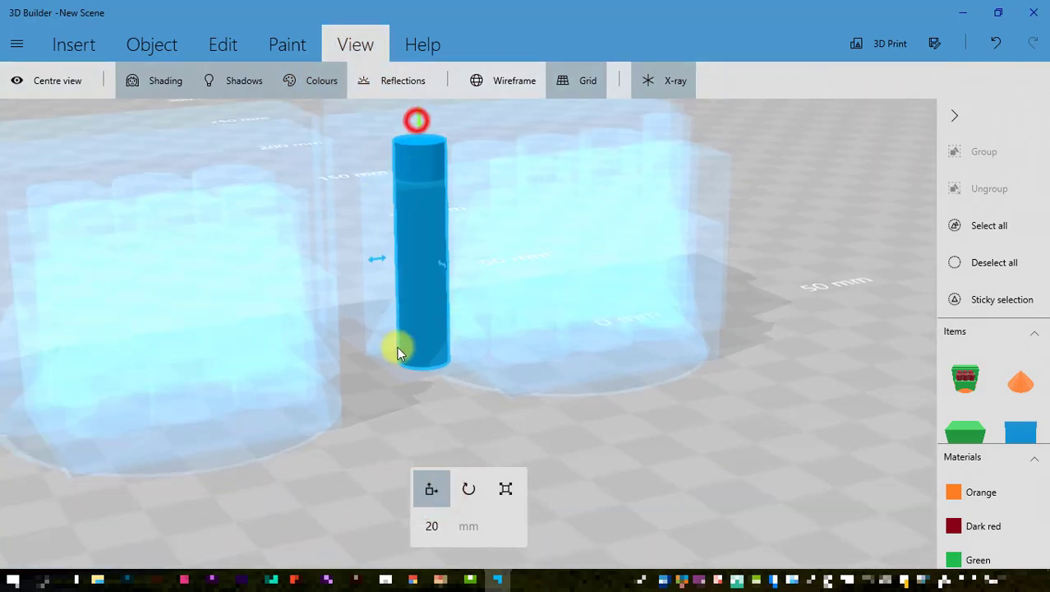
scroll(400, 373, "up", 4)
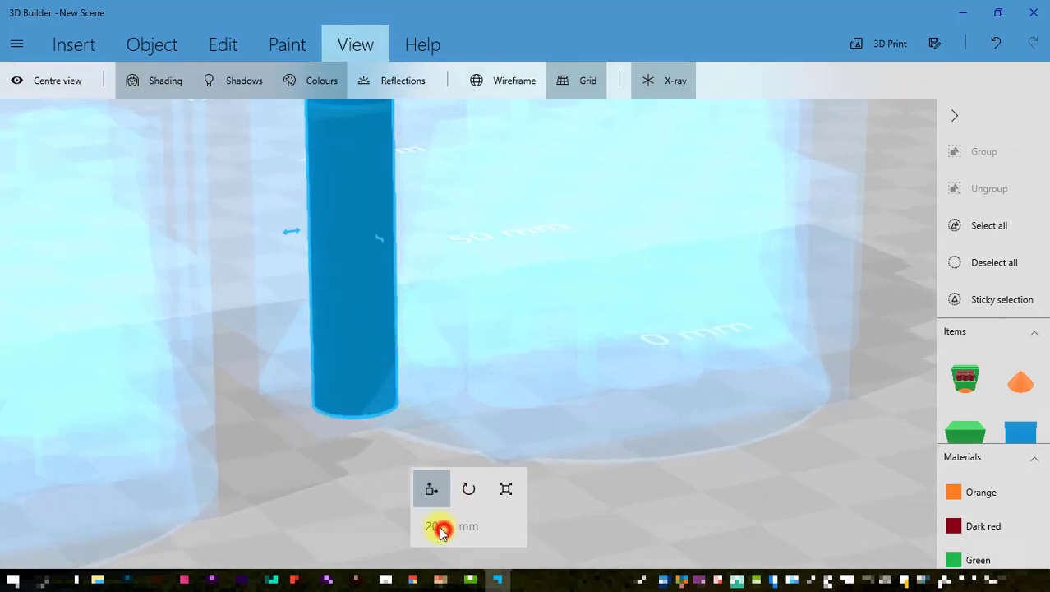
left_click(434, 524)
type("23")
key("Return")
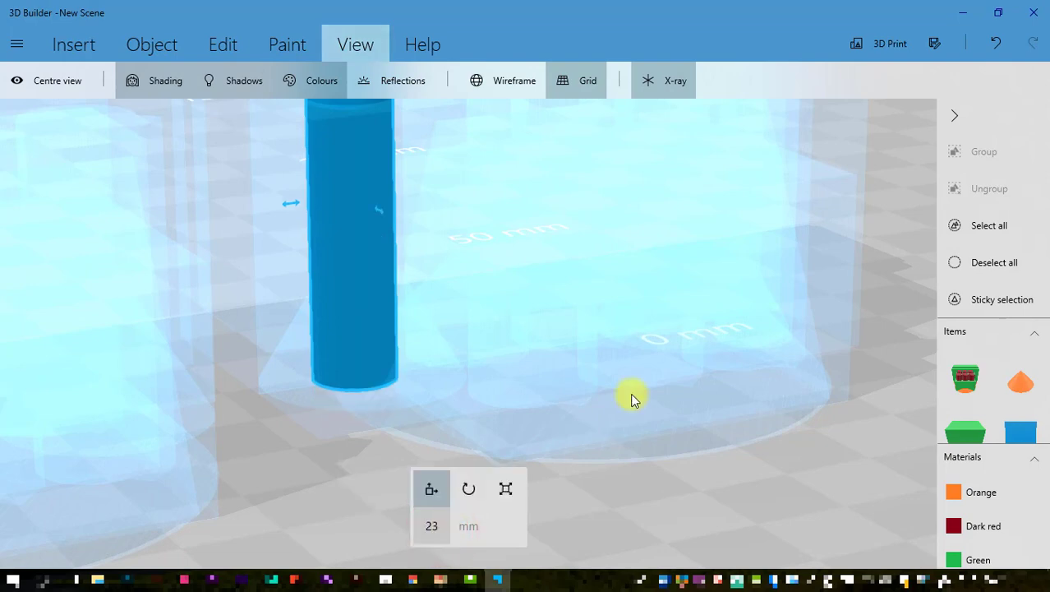
Raise the small cylinder on the right end of the middle block to 23 mm and turn off the X-ray view.
mouse_move(882, 462)
right_mouse_down()
mouse_move(745, 459)
mouse_move(580, 422)
mouse_move(534, 434)
mouse_move(531, 472)
right_mouse_up()
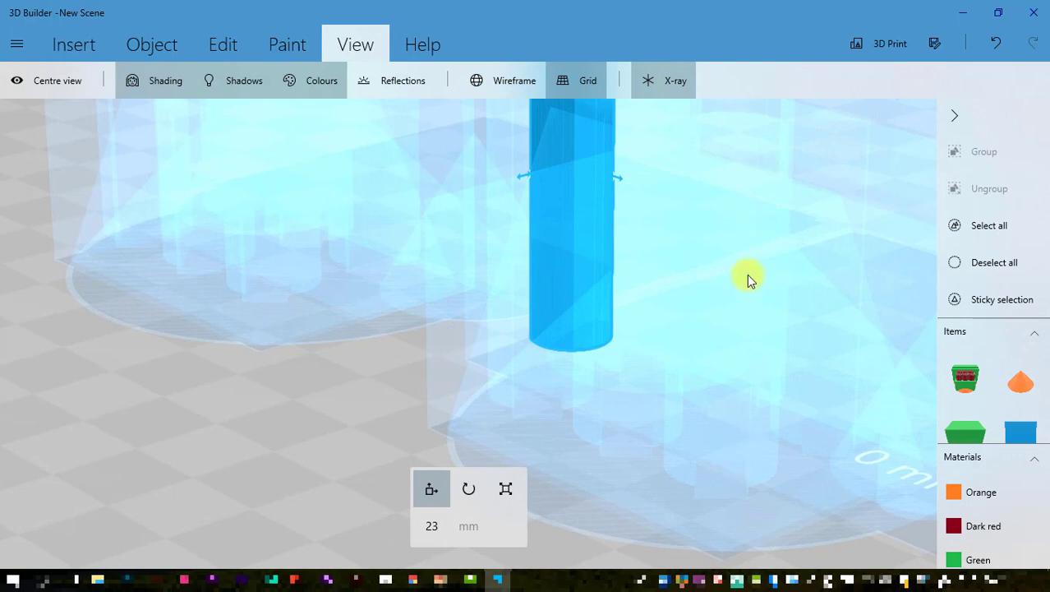
scroll(796, 354, "up", 1)
scroll(796, 355, "down", 4)
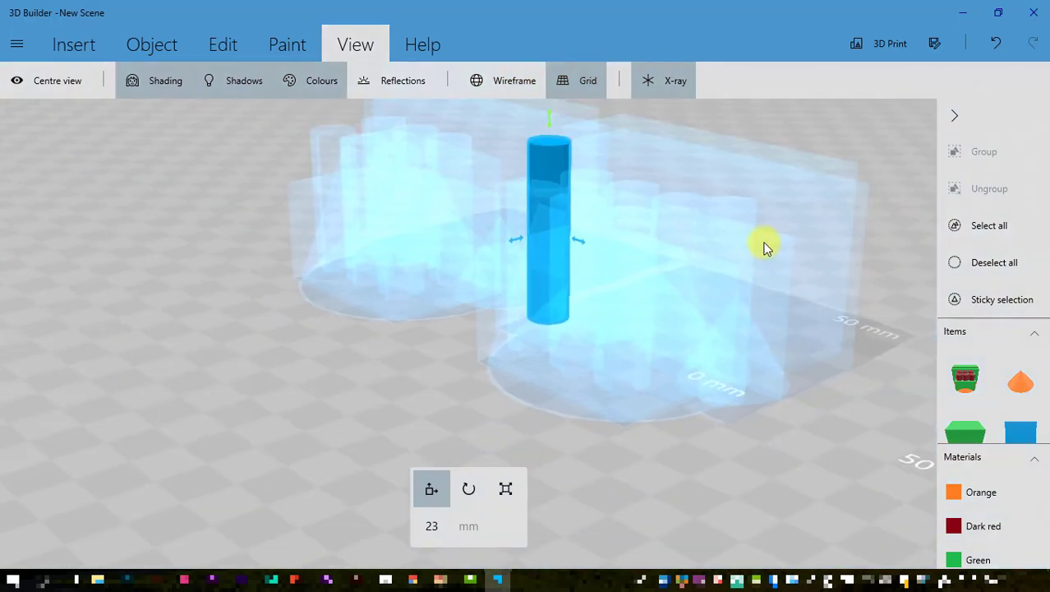
left_click_drag(745, 218, 745, 217)
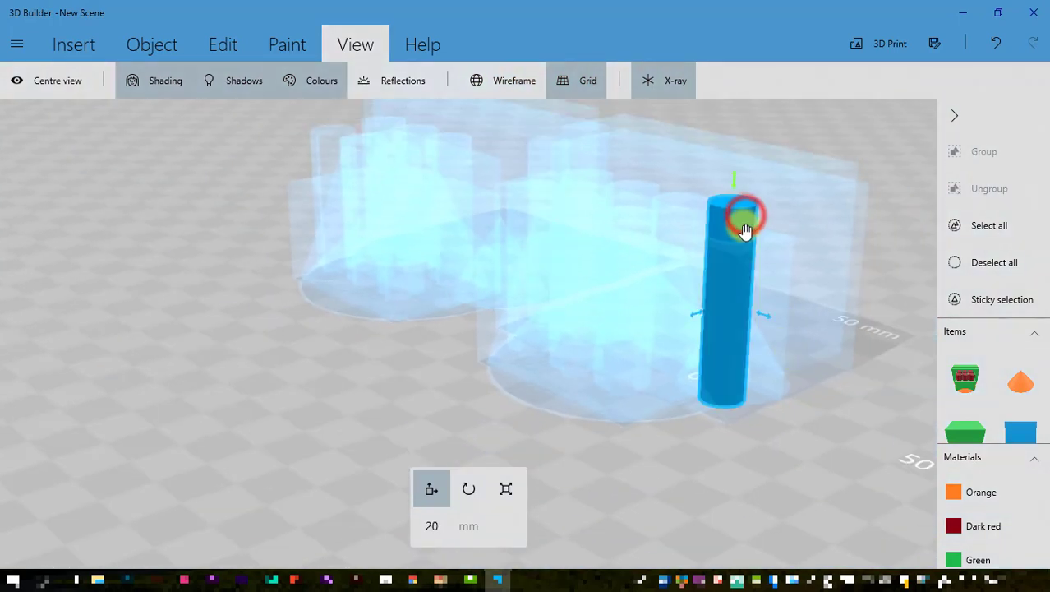
left_click(430, 526)
type("23")
key("Return")
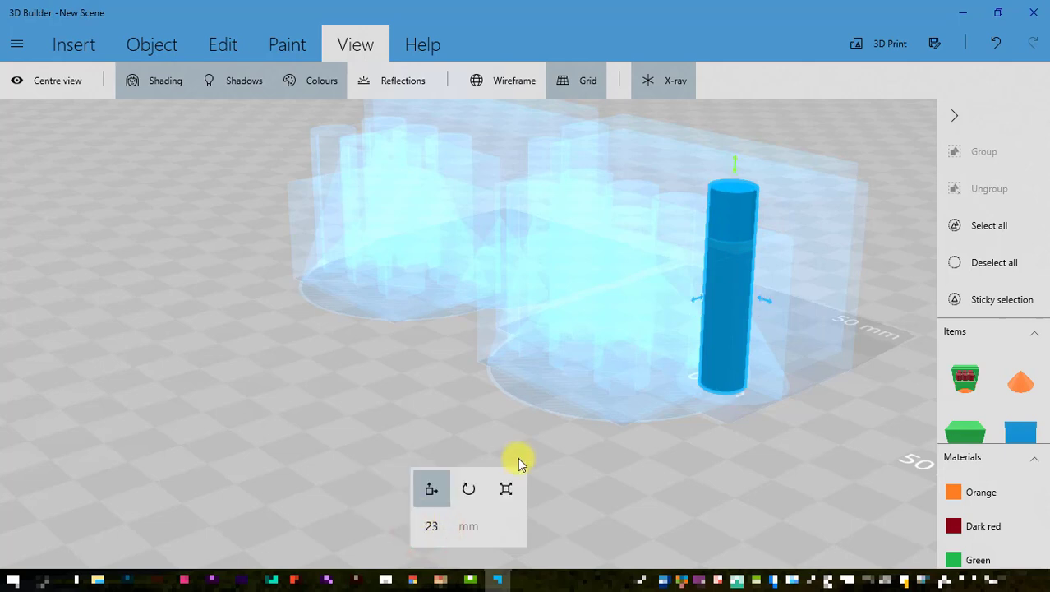
left_click(667, 80)
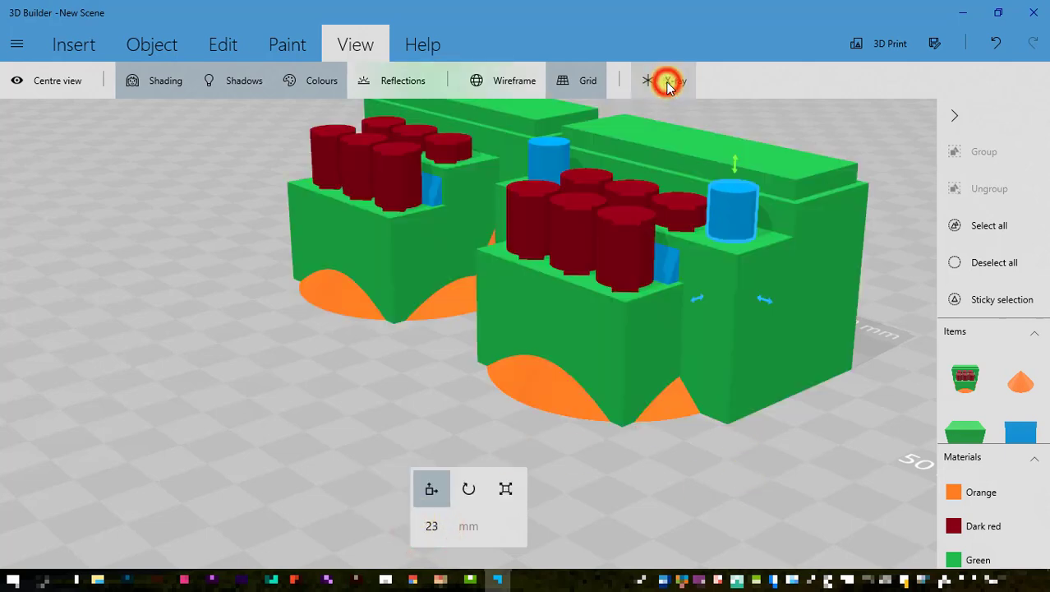
Shrink the blue piece around the front dark red pieces from its underside to a height of about 6.89 mm.
left_click_drag(654, 459, 510, 446)
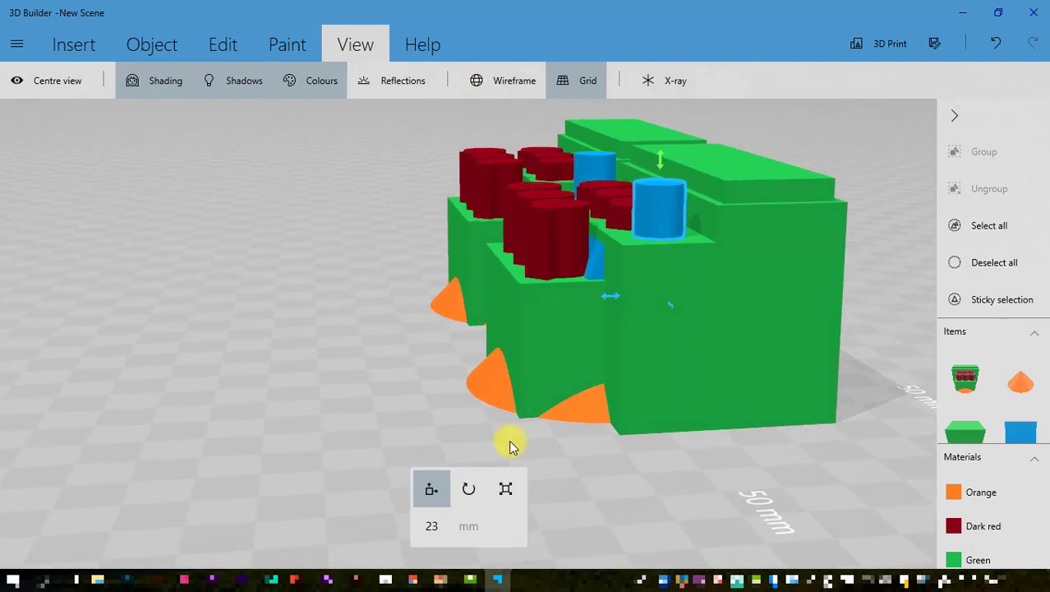
left_click(597, 264)
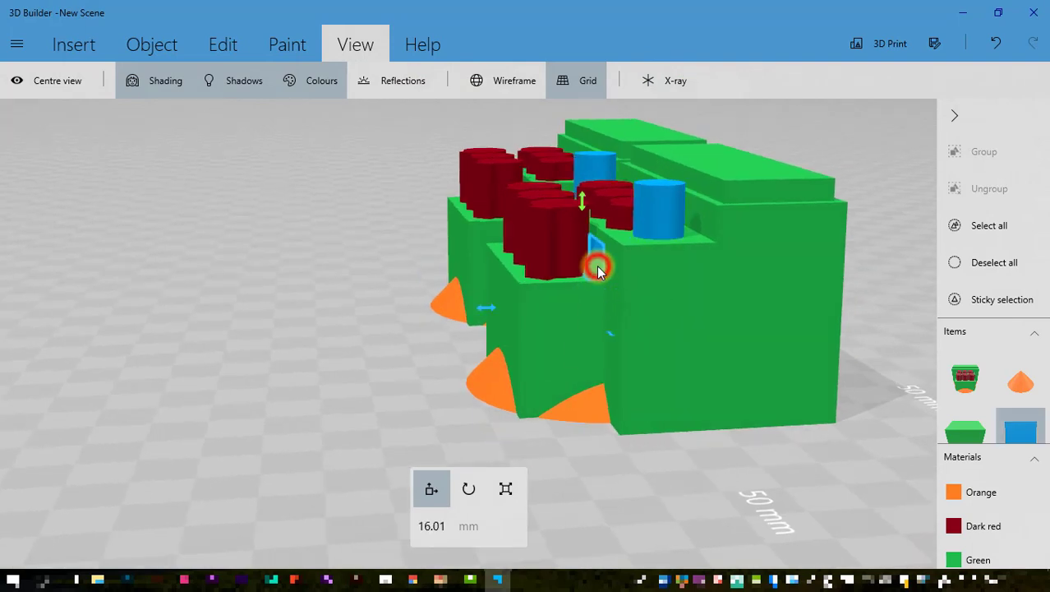
left_click(507, 489)
left_click_drag(578, 404, 580, 284)
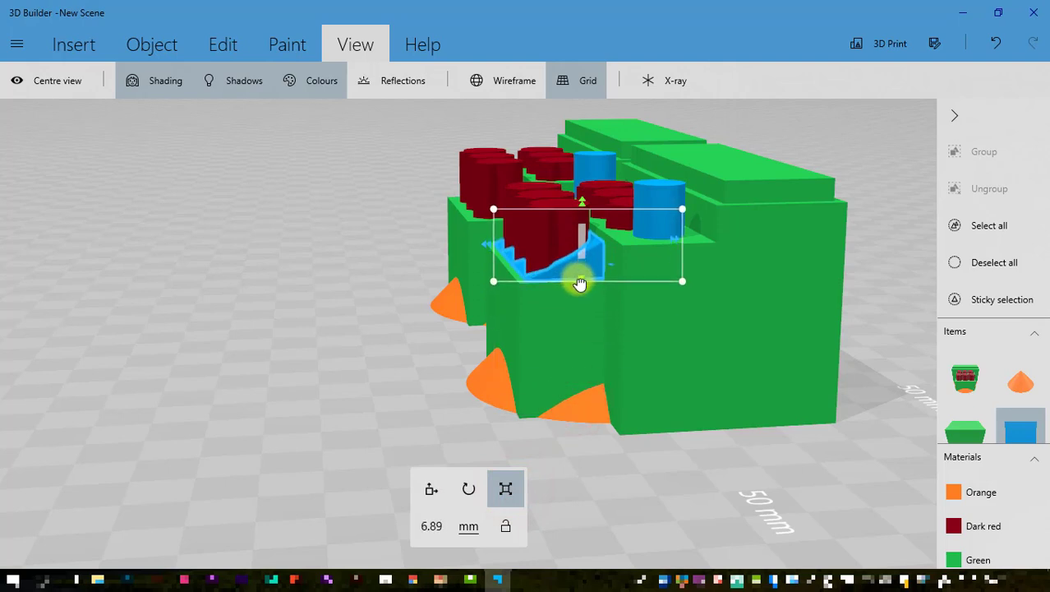
Duplicate the blue piece, move the copy back over the rear dark red row and raise it to about 44 mm.
right_click_drag(432, 331, 495, 374)
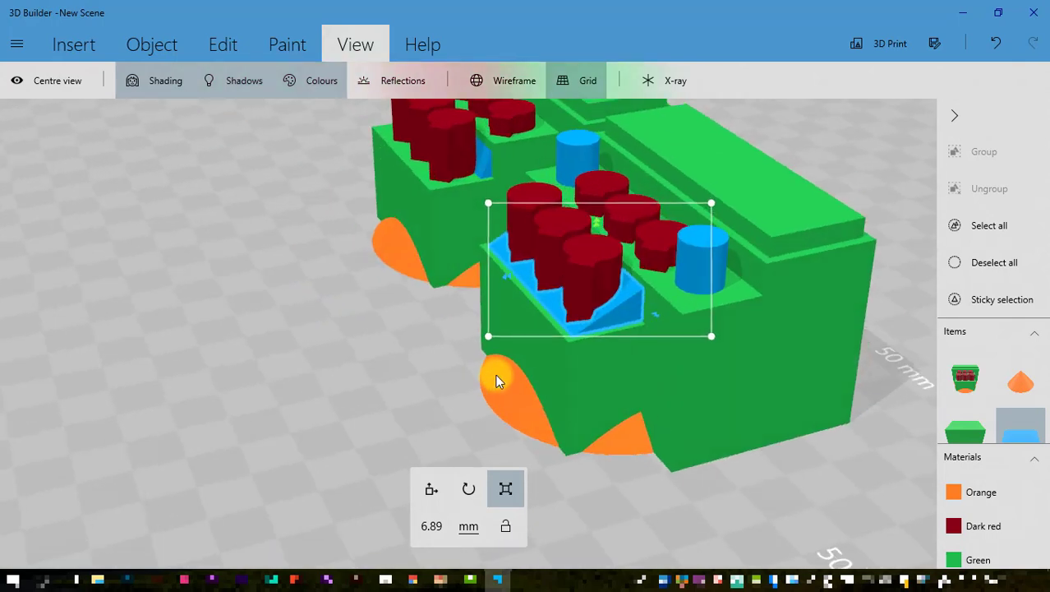
left_click(151, 46)
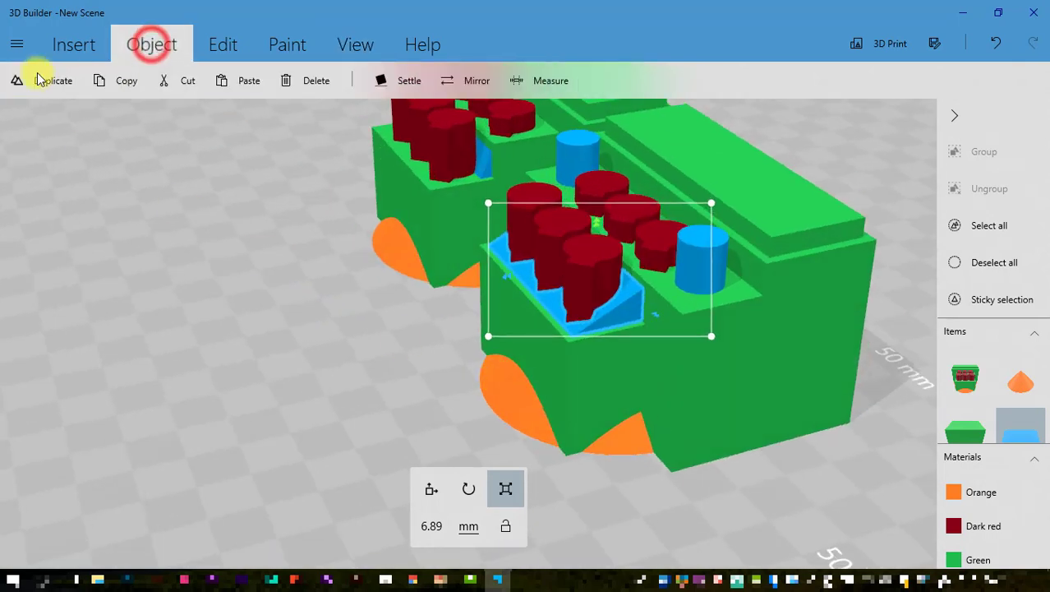
left_click(35, 80)
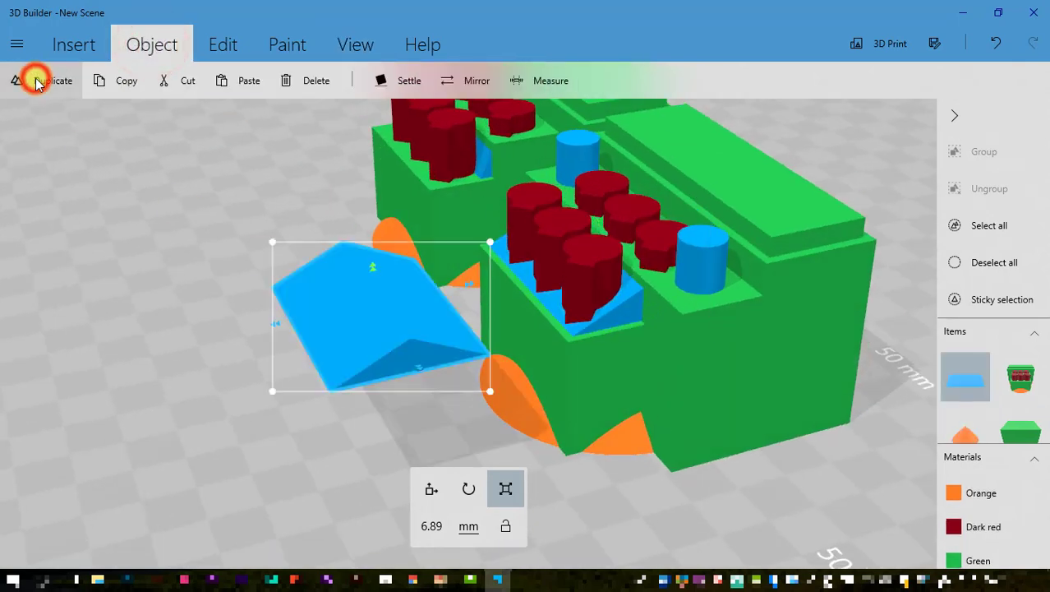
left_click(432, 488)
left_click(277, 325)
left_click_drag(276, 325, 573, 270)
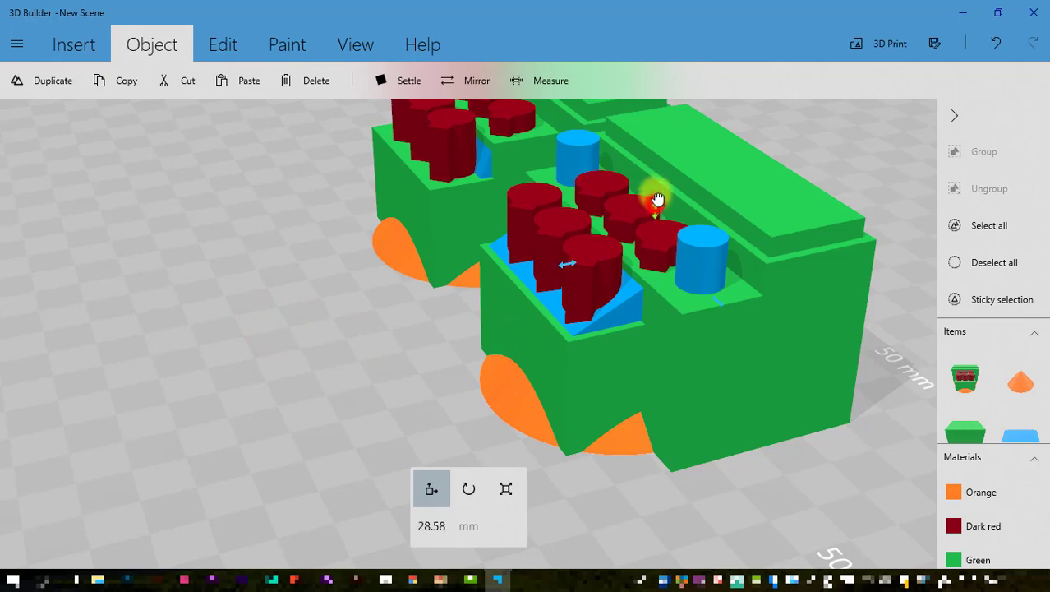
left_click_drag(657, 200, 662, 132)
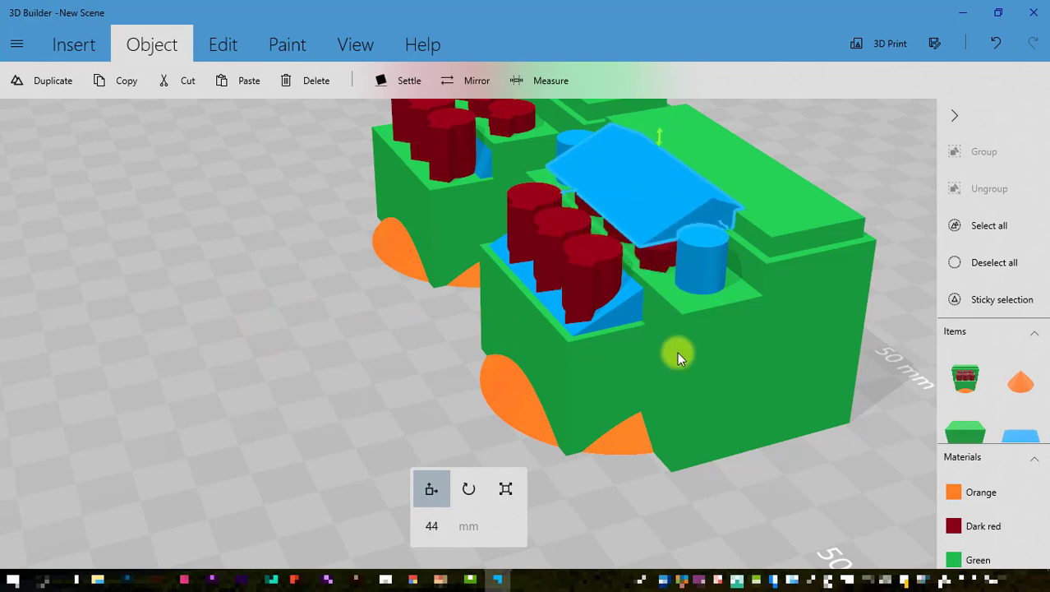
Shift the blue copy in depth to about 7.75 mm and lower it to about 37.05 mm around the rear pieces.
left_click(758, 413)
right_click_drag(811, 375, 653, 476)
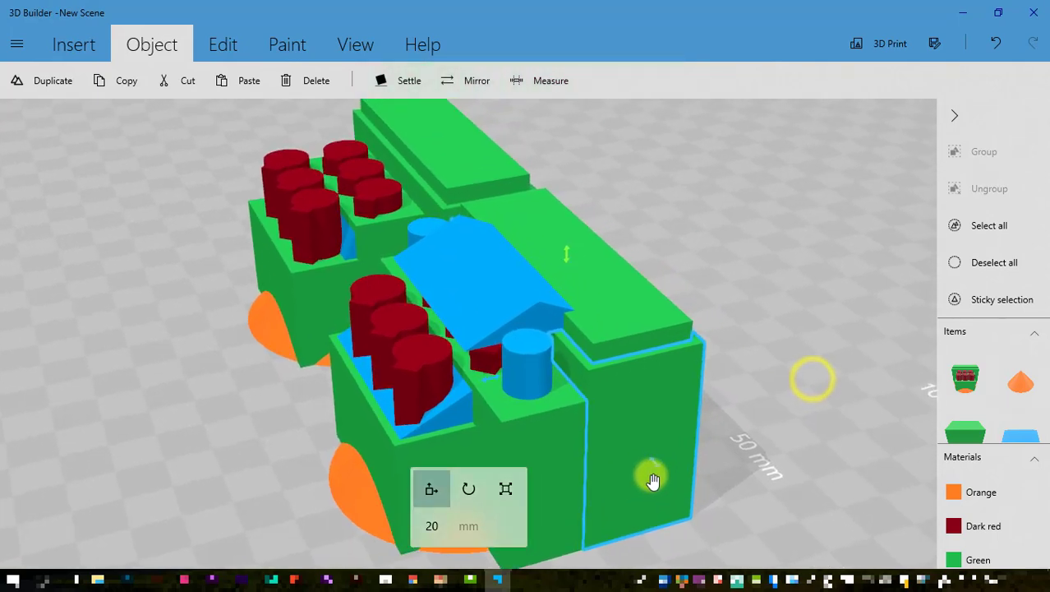
left_click(461, 245)
left_click_drag(403, 297, 421, 297)
right_click_drag(705, 367, 657, 344)
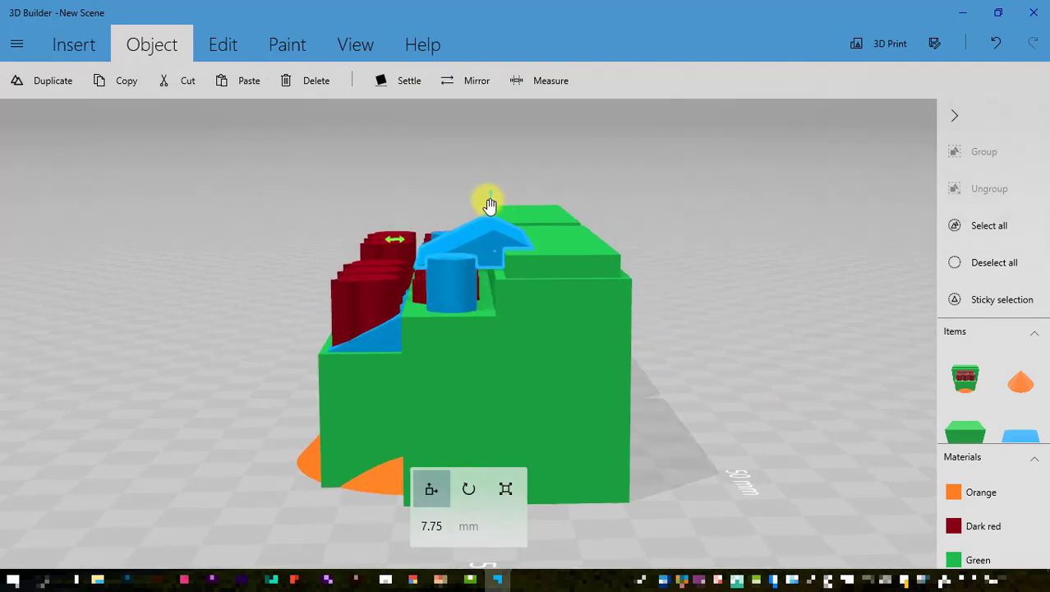
left_click_drag(489, 204, 489, 236)
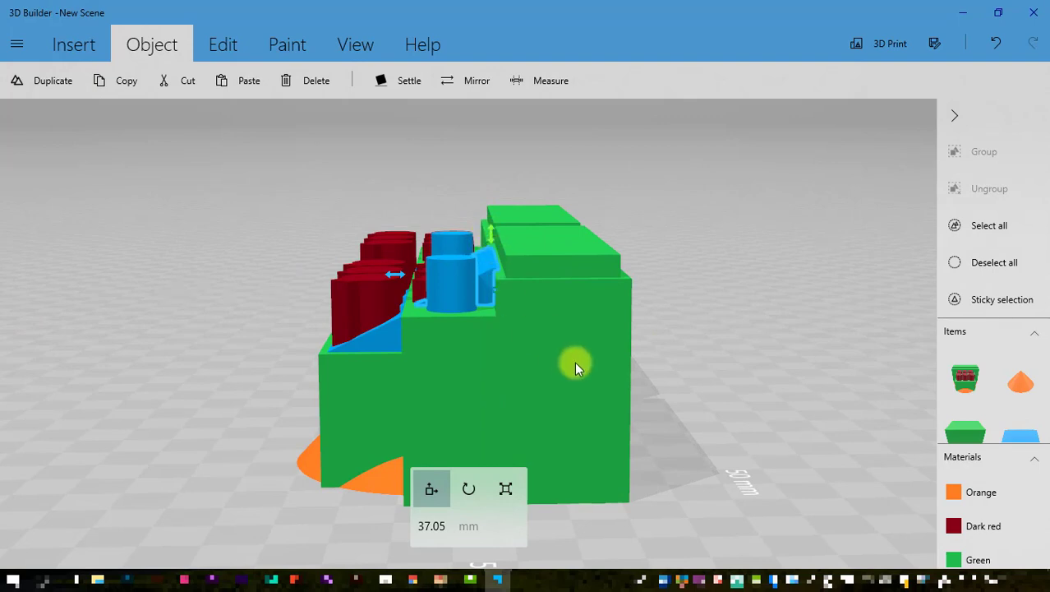
Stretch the duplicated holder's rear dark red pieces upward to heights of about 43.73, 45.97 and 47.59 mm from left to right.
right_click_drag(681, 377, 498, 414)
right_click_drag(245, 434, 540, 462)
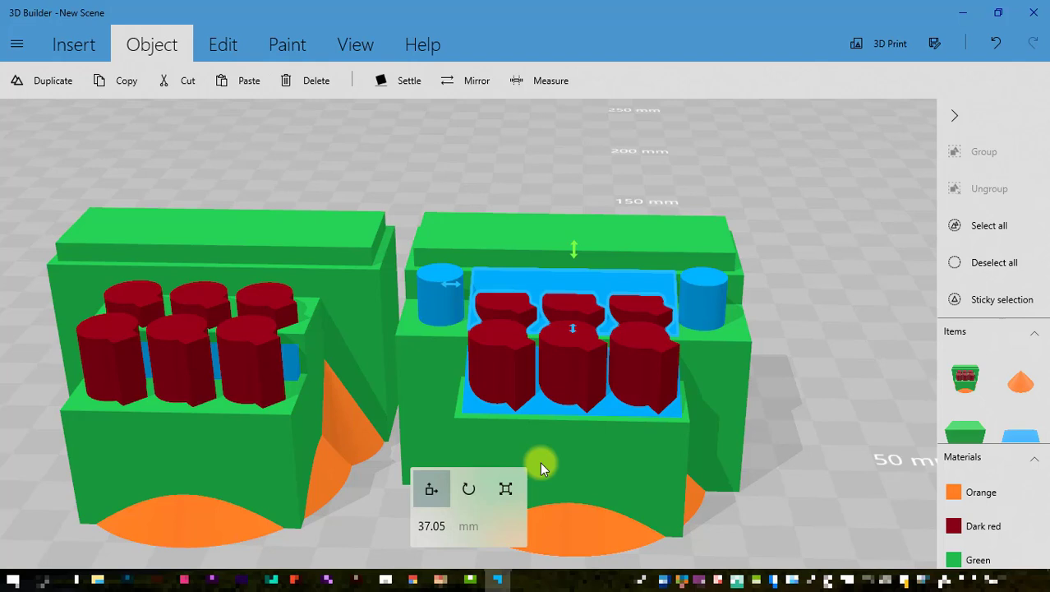
left_click(502, 305)
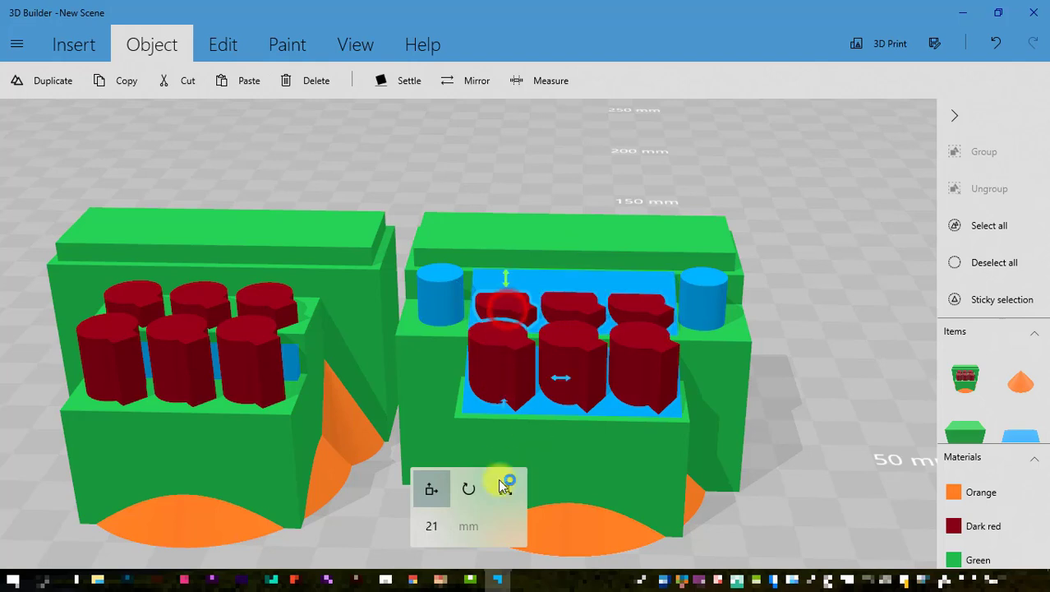
left_click(507, 493)
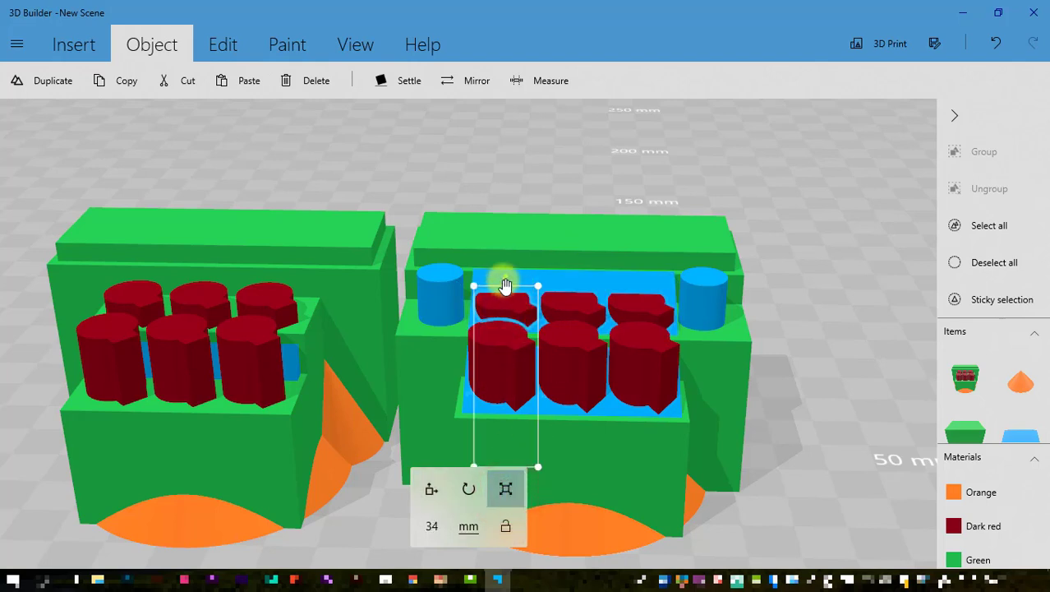
left_click_drag(505, 281, 505, 255)
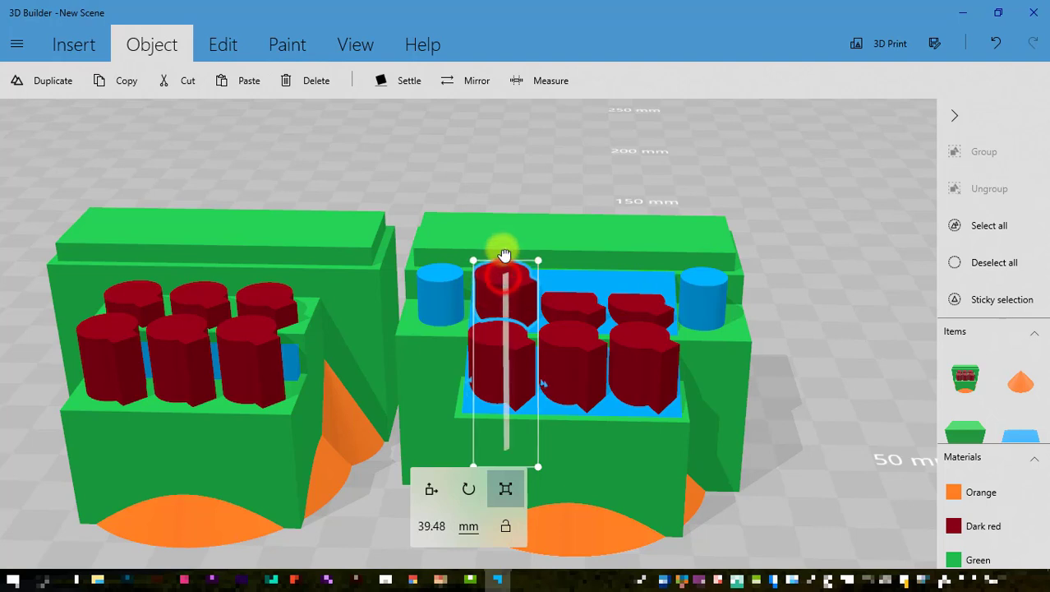
left_click(567, 300)
left_click_drag(574, 283, 574, 229)
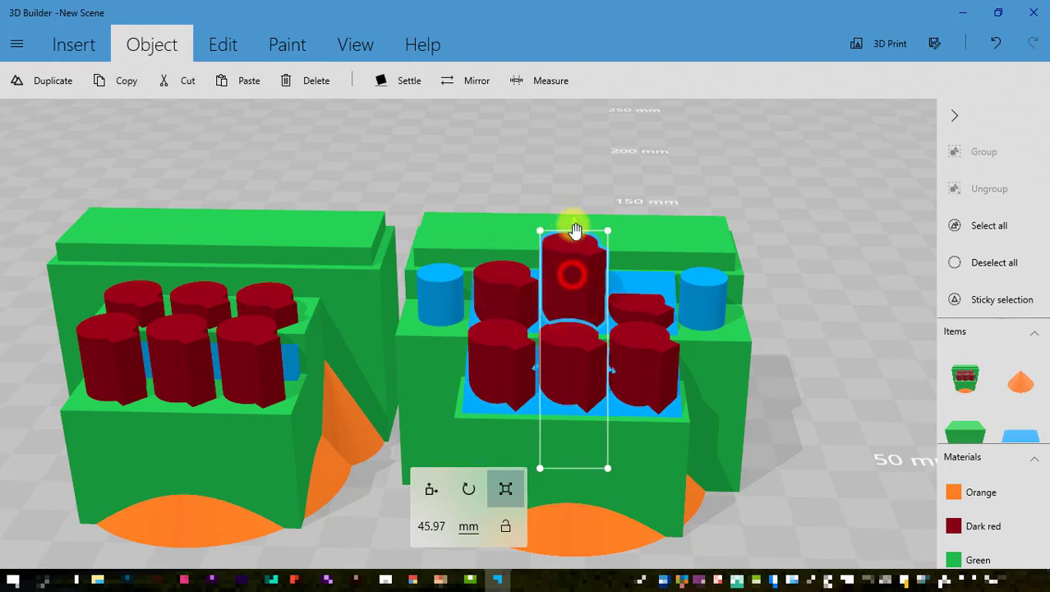
left_click(641, 302)
left_click_drag(639, 284, 639, 229)
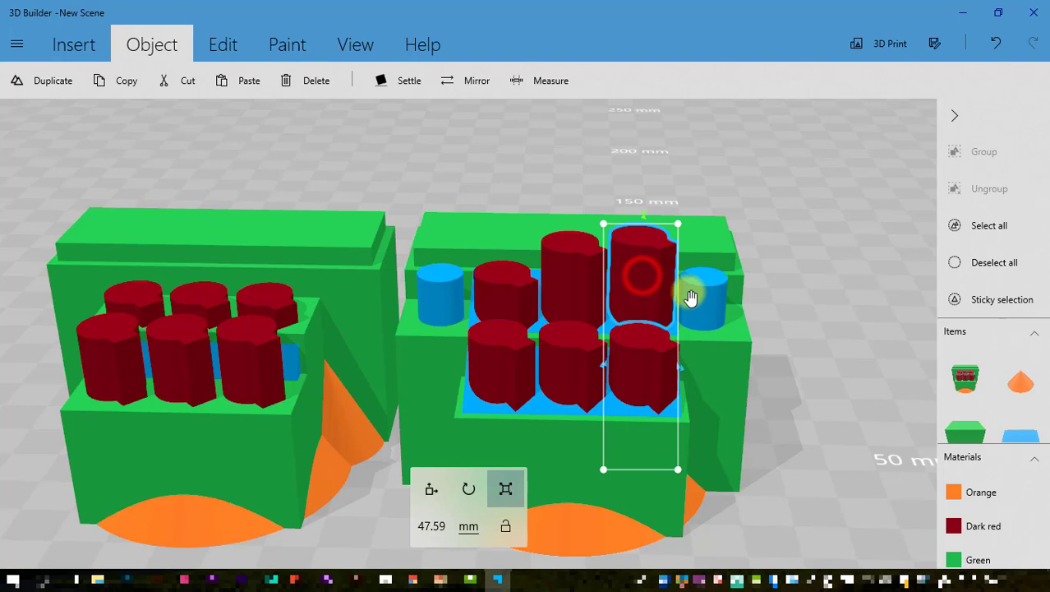
left_click(503, 283)
left_click_drag(504, 260, 504, 236)
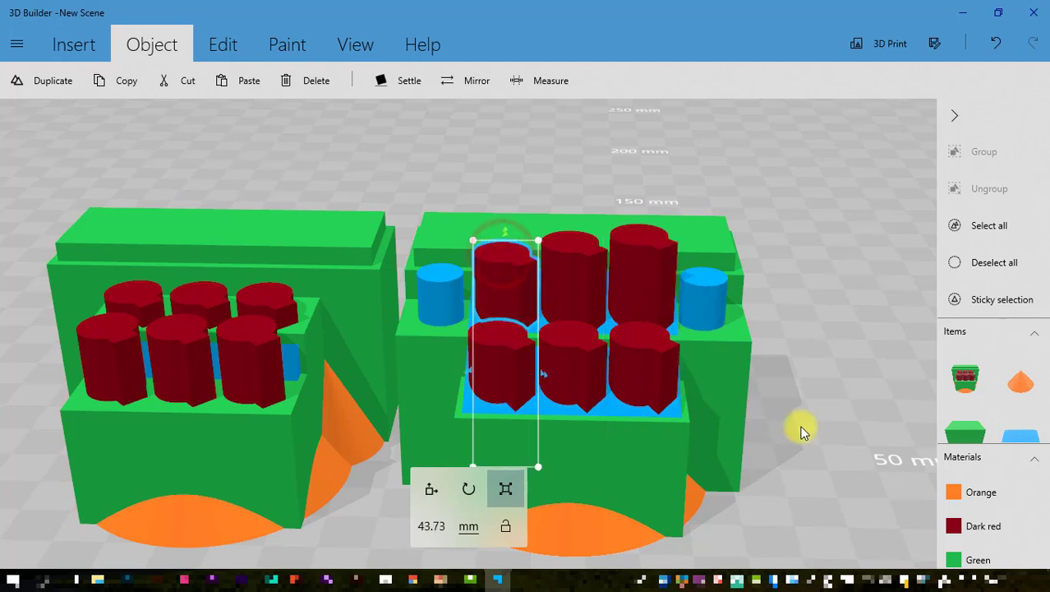
Widen the rear blue piece on the duplicated holder to 64 mm and shift it sideways to about -12.92 mm.
left_click_drag(799, 426, 748, 422)
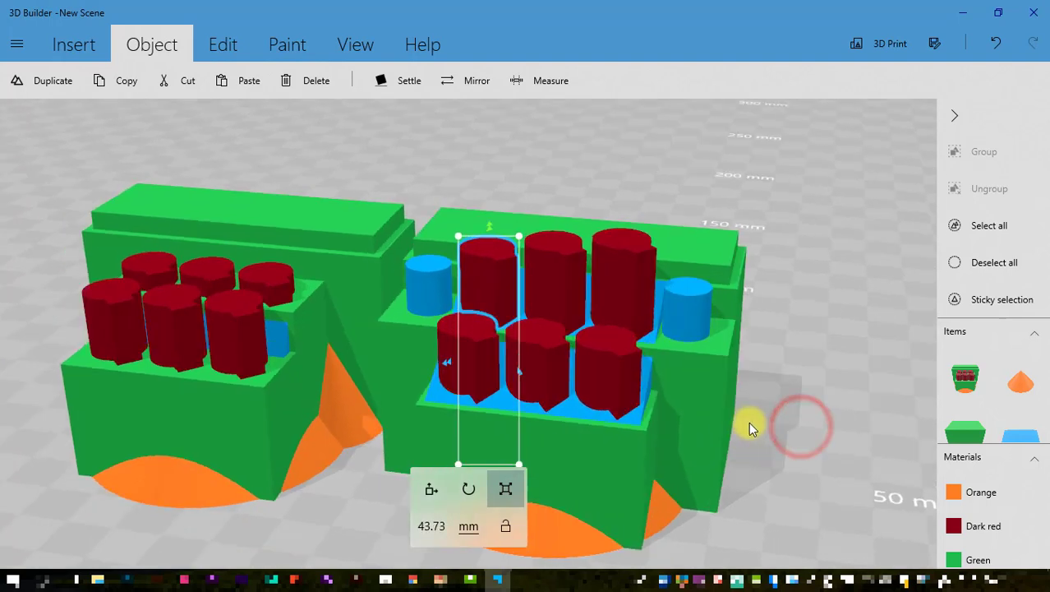
left_click(651, 340)
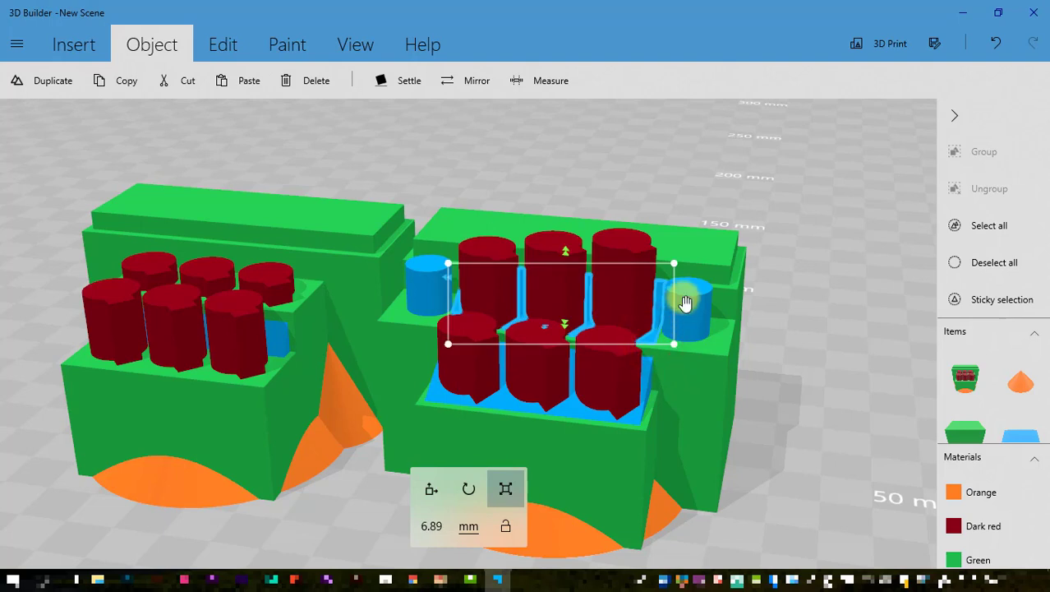
left_click_drag(685, 302, 740, 335)
left_click(821, 363)
left_click(720, 247)
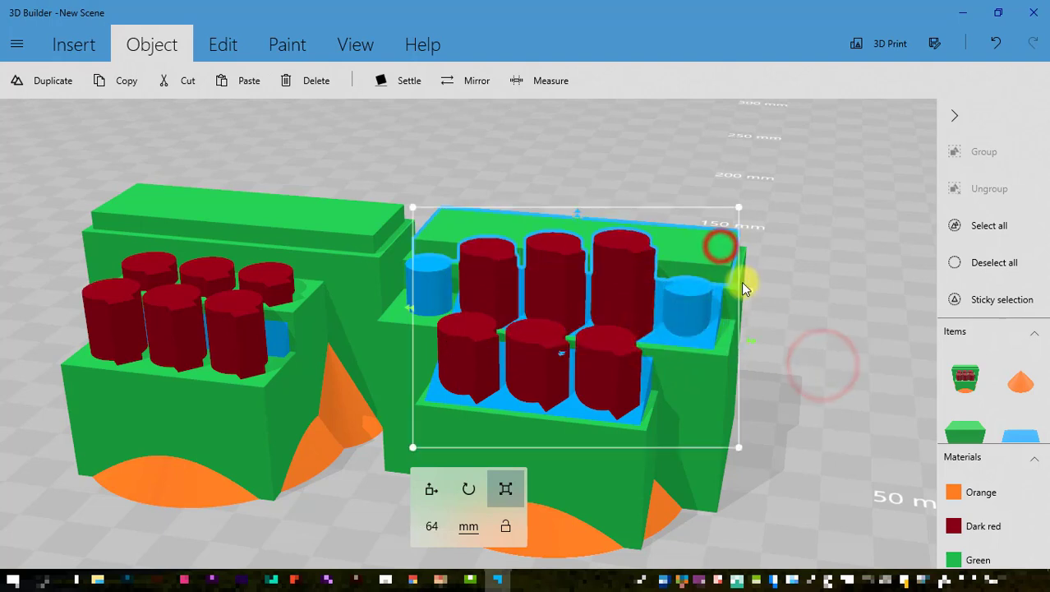
left_click(712, 338)
left_click(430, 527)
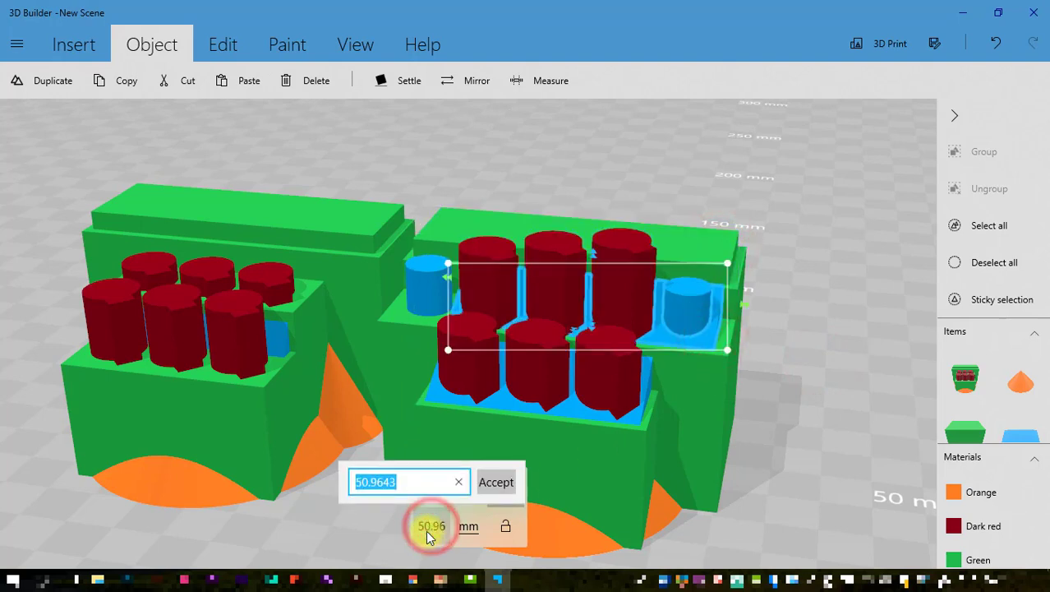
type("64")
key("Return")
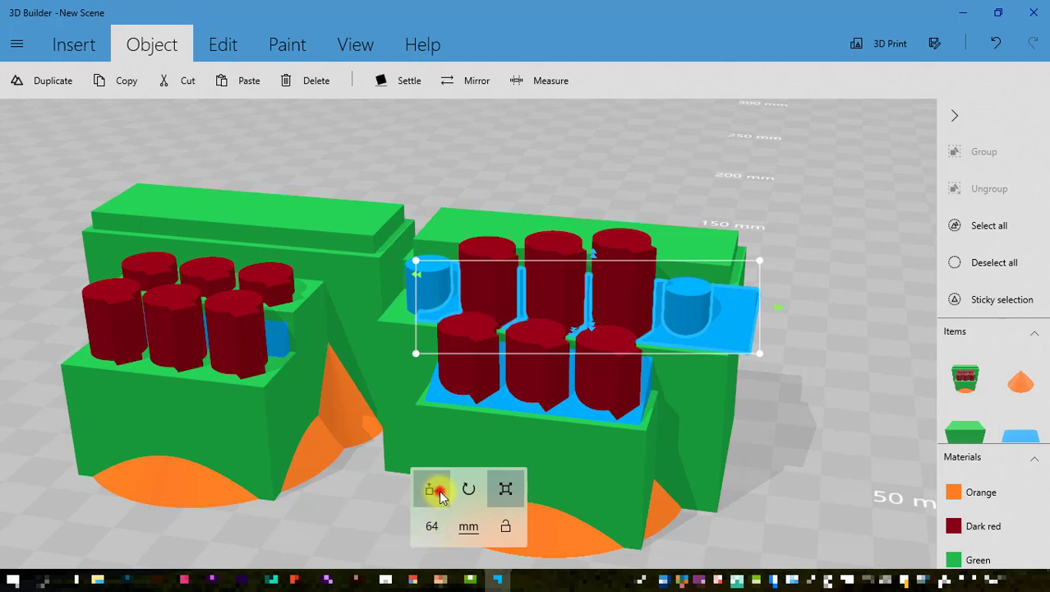
left_click(438, 490)
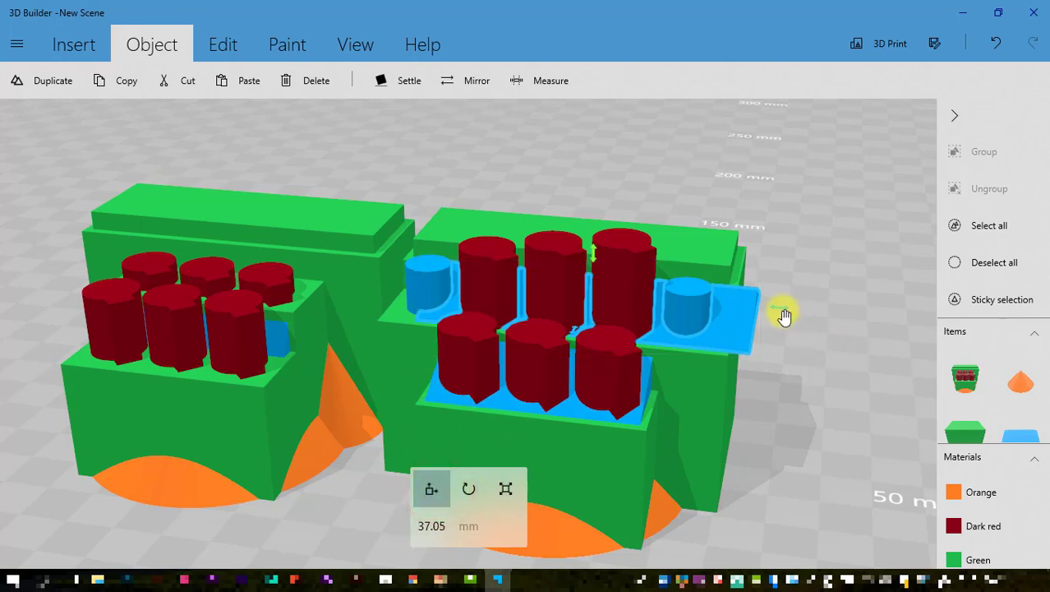
left_click_drag(779, 313, 759, 317)
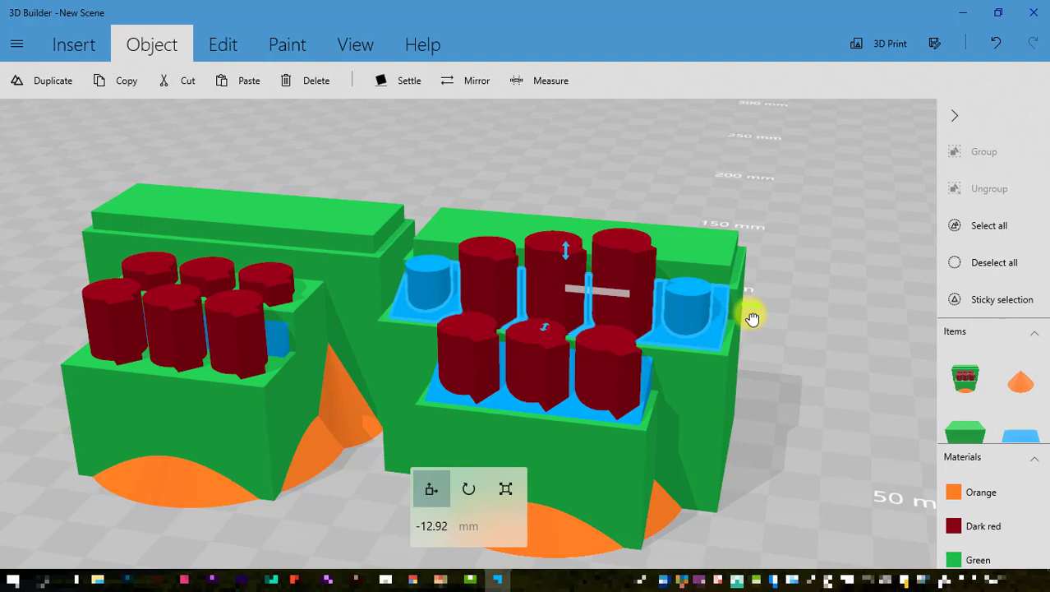
Try lowering the rear blue piece to a position of about 36.55 mm and undo the move.
right_click_drag(797, 398, 479, 382)
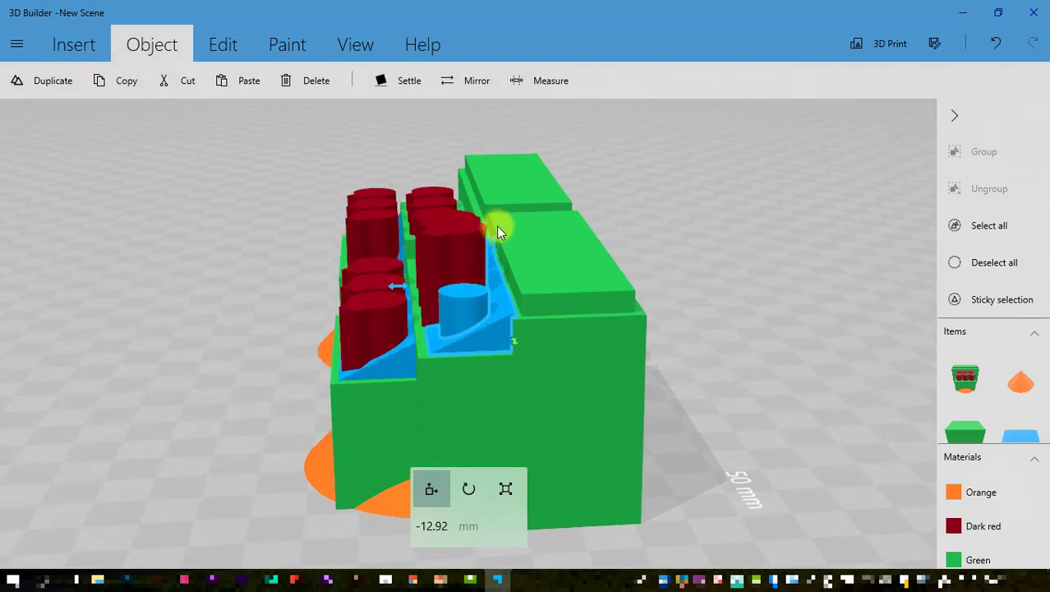
left_click_drag(491, 242, 490, 247)
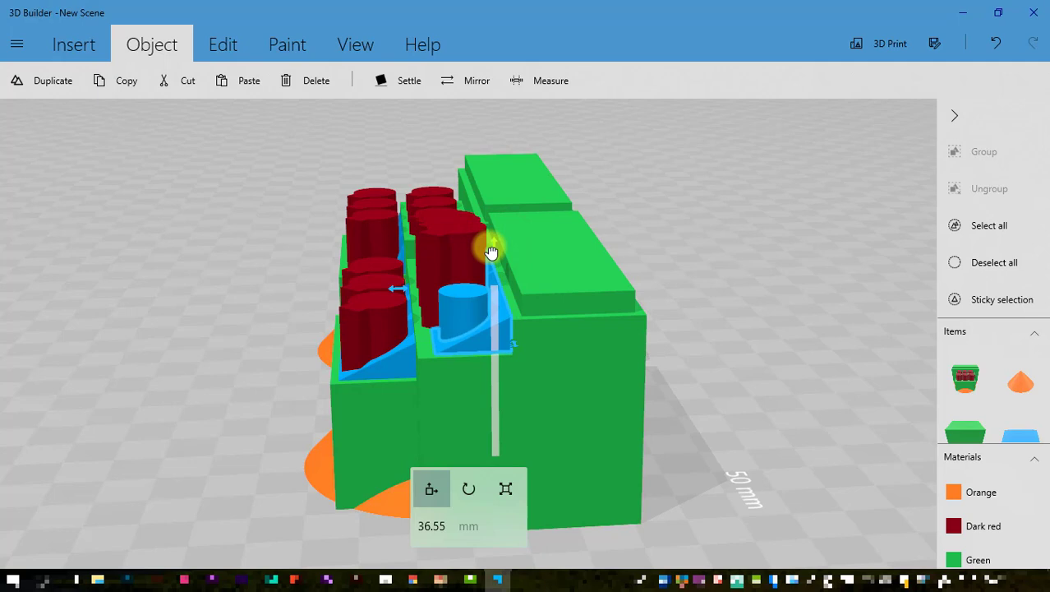
right_click_drag(690, 412, 737, 410)
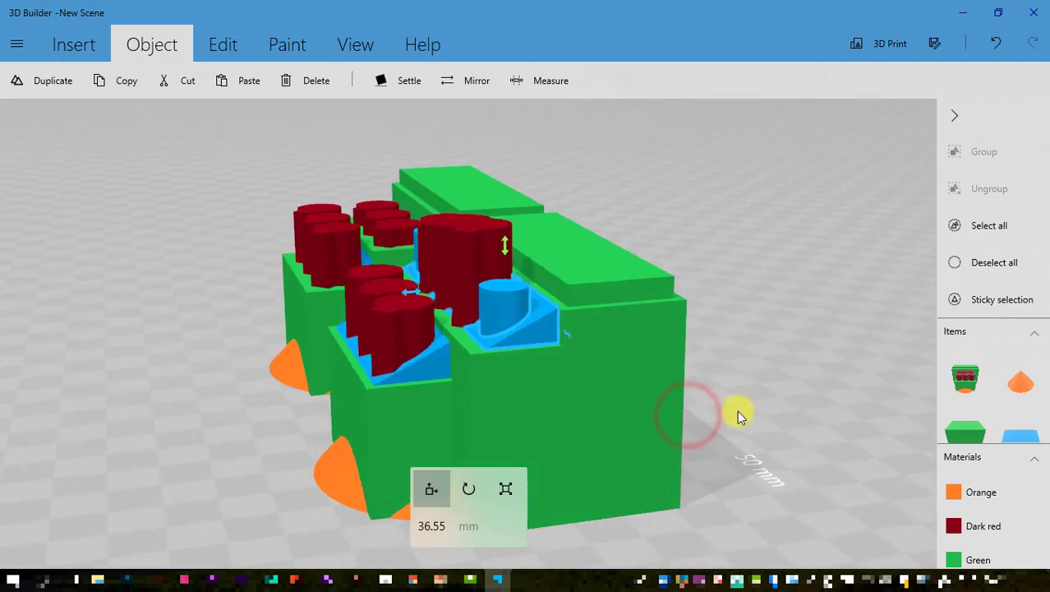
left_click(995, 47)
Shrink the rear blue piece from its upper side to a height of about 5.66 mm.
left_click(506, 489)
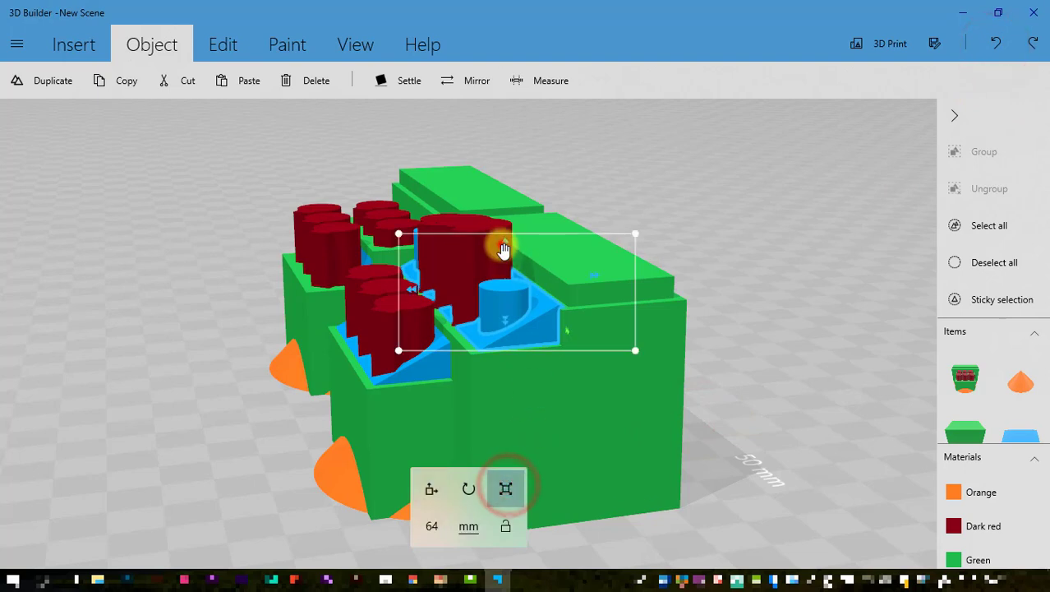
left_click_drag(504, 251, 504, 257)
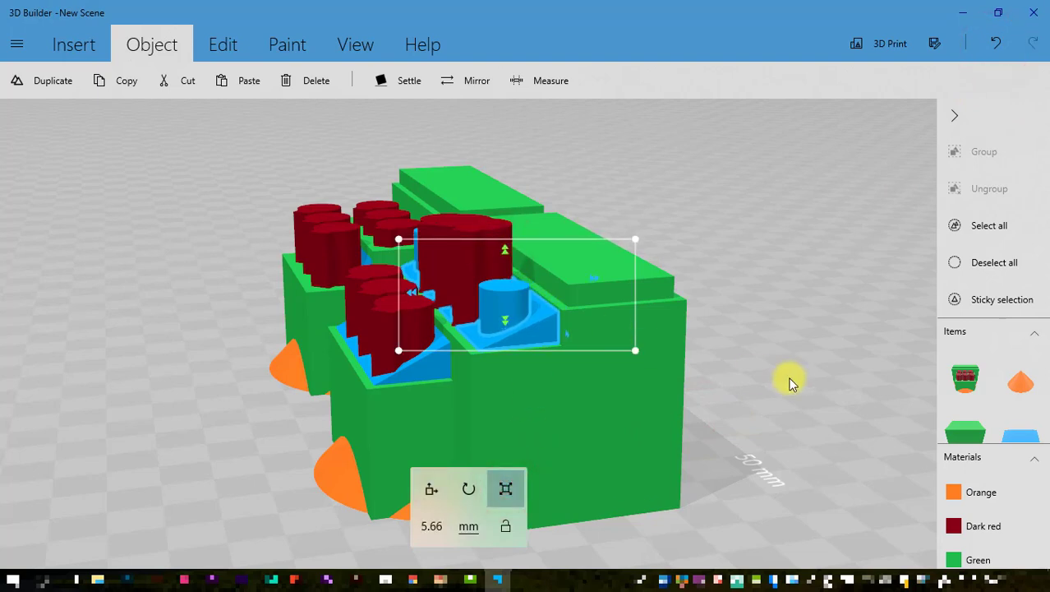
left_click_drag(785, 373, 838, 415)
right_click_drag(897, 382, 903, 379)
right_click_drag(845, 403, 881, 380)
right_click_drag(354, 462, 489, 449)
right_click_drag(413, 466, 293, 481)
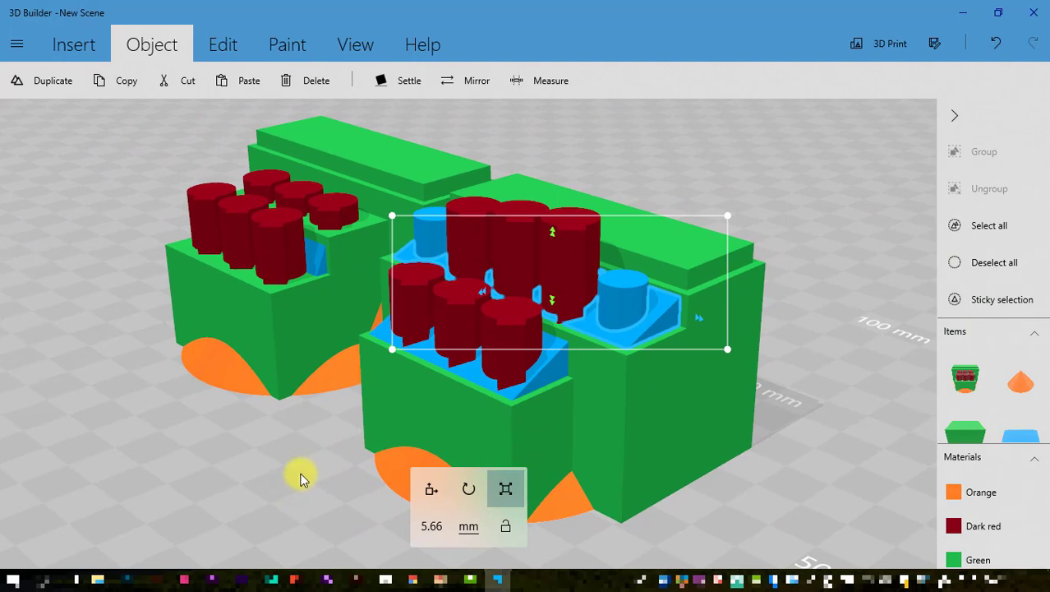
Merge the duplicated holder's orange cone, front, middle and outer rear green blocks and both blue pieces into one object.
left_click(566, 503)
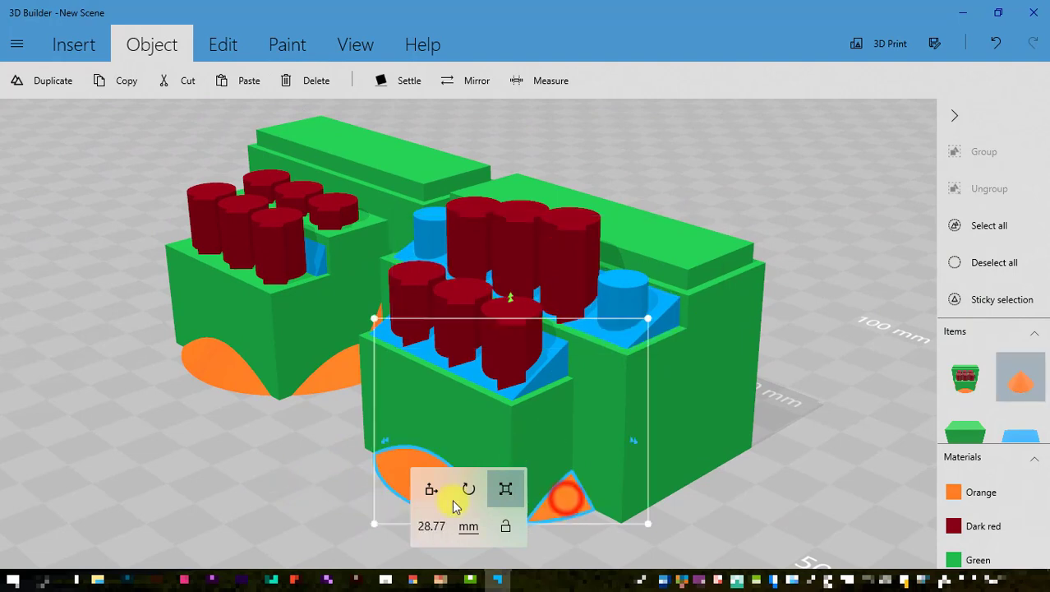
left_click(440, 415, "ctrl")
left_click(560, 363, "ctrl")
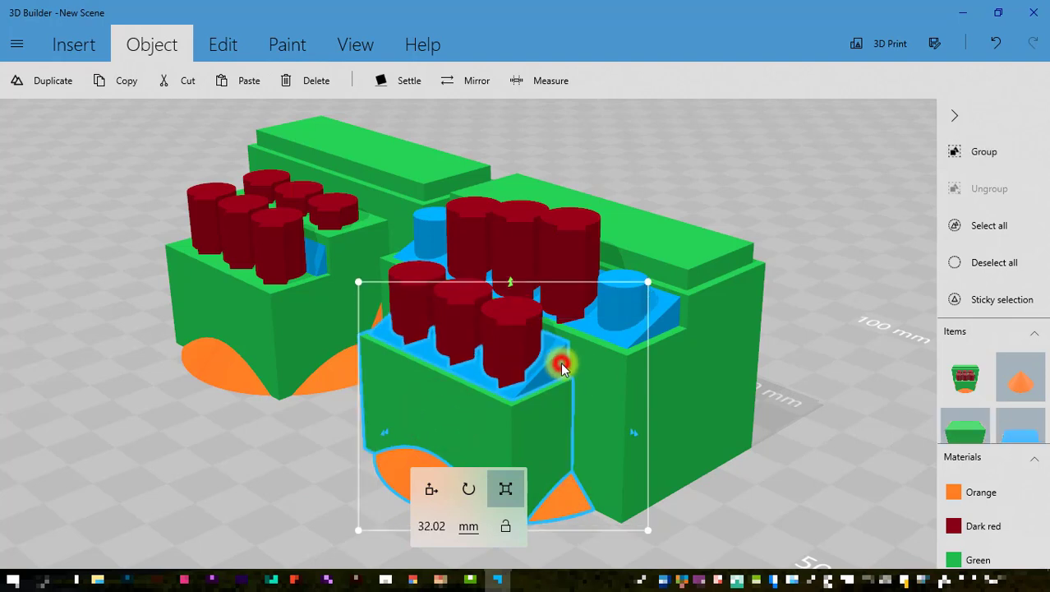
left_click(634, 339, "ctrl")
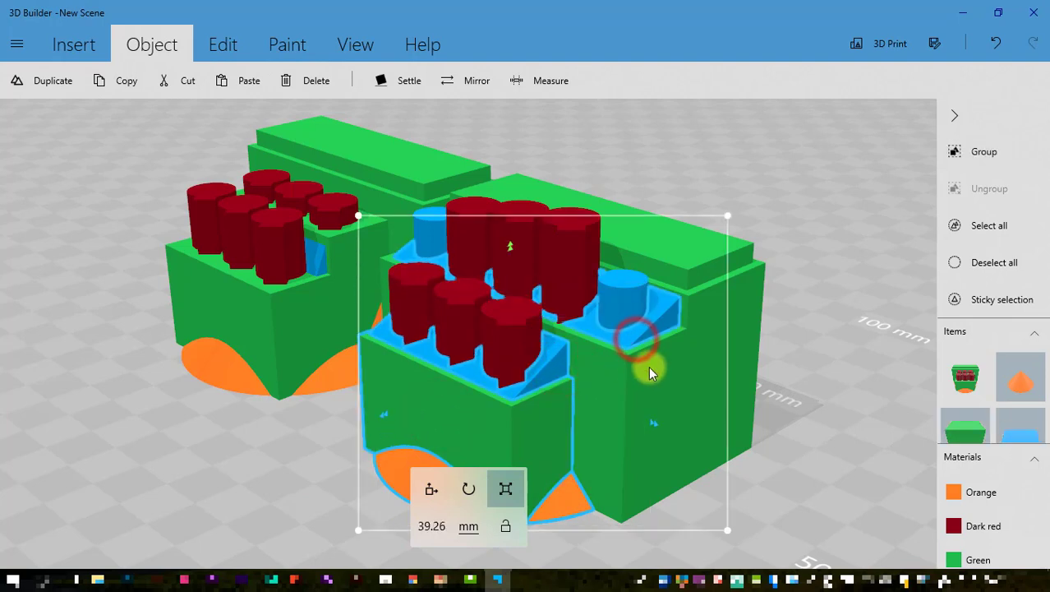
left_click(655, 387, "ctrl")
left_click(718, 336, "ctrl")
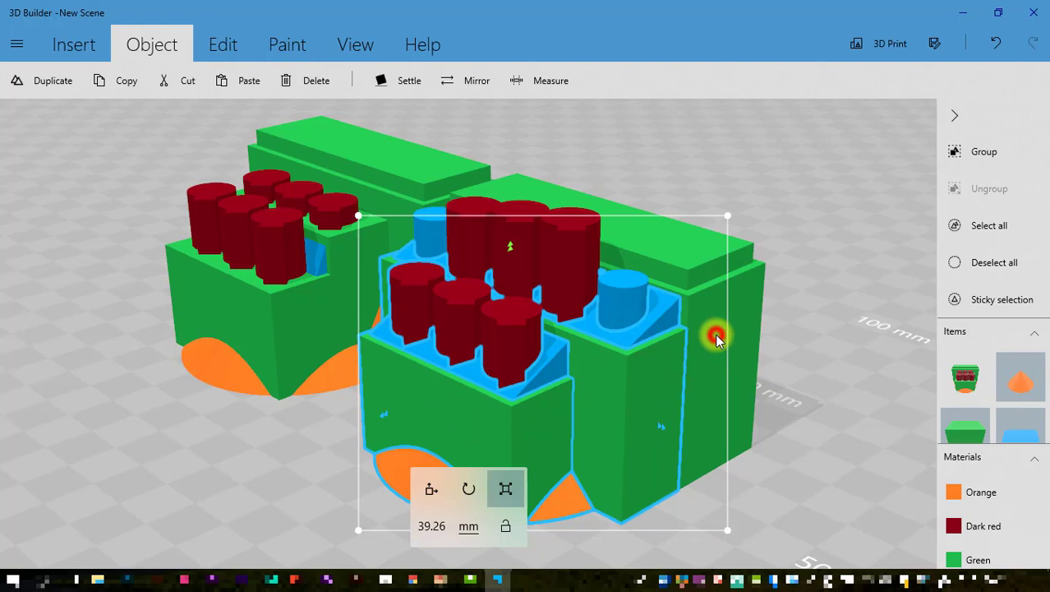
right_click_drag(816, 402, 769, 395)
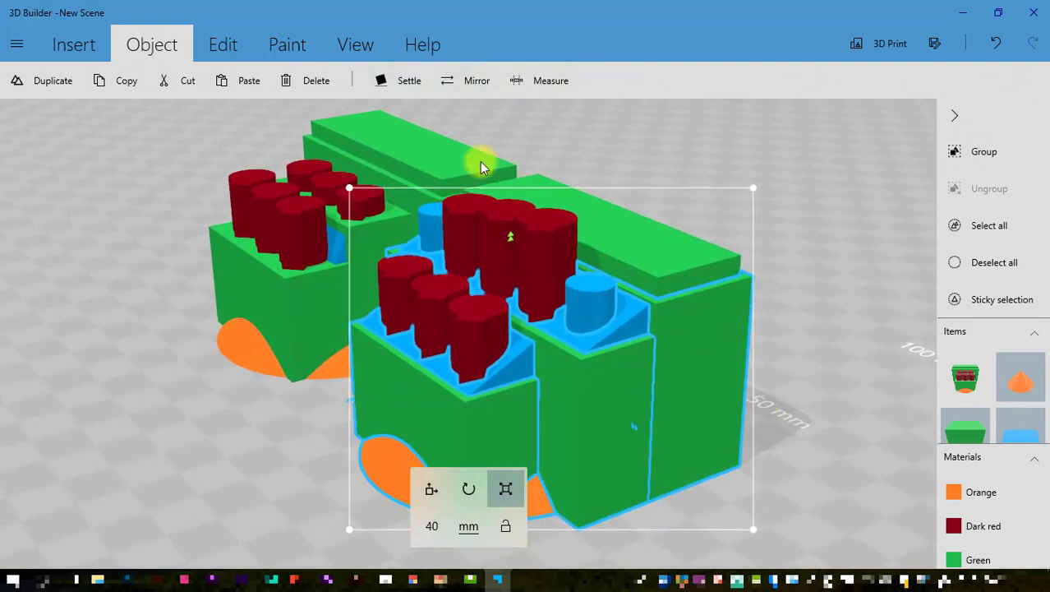
left_click(235, 43)
left_click(434, 79)
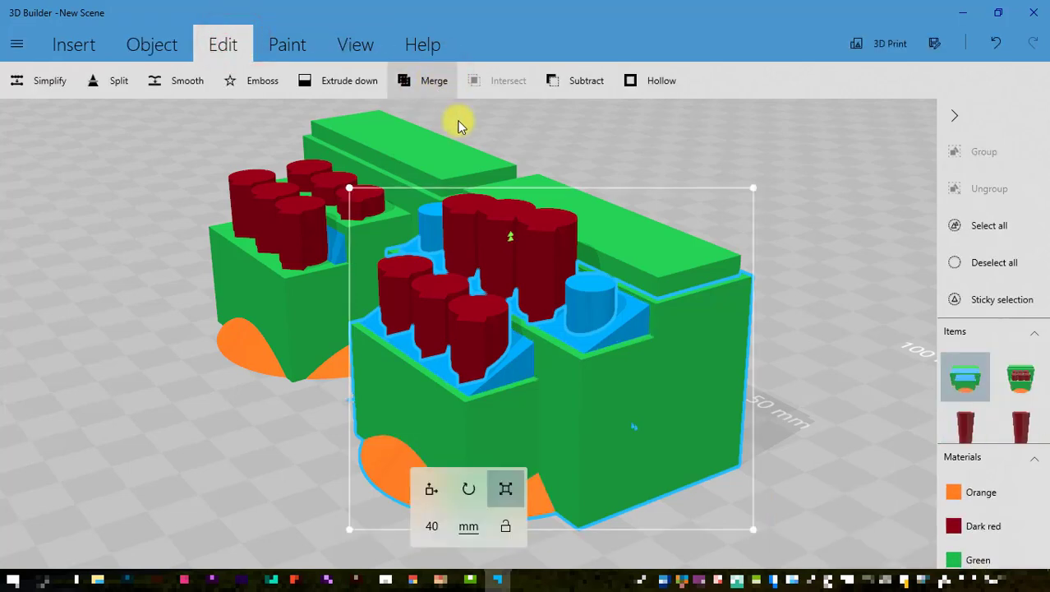
Subtract the inner rear green block and the right-hand blue cylinder from the merged holder.
left_click(653, 243, "ctrl")
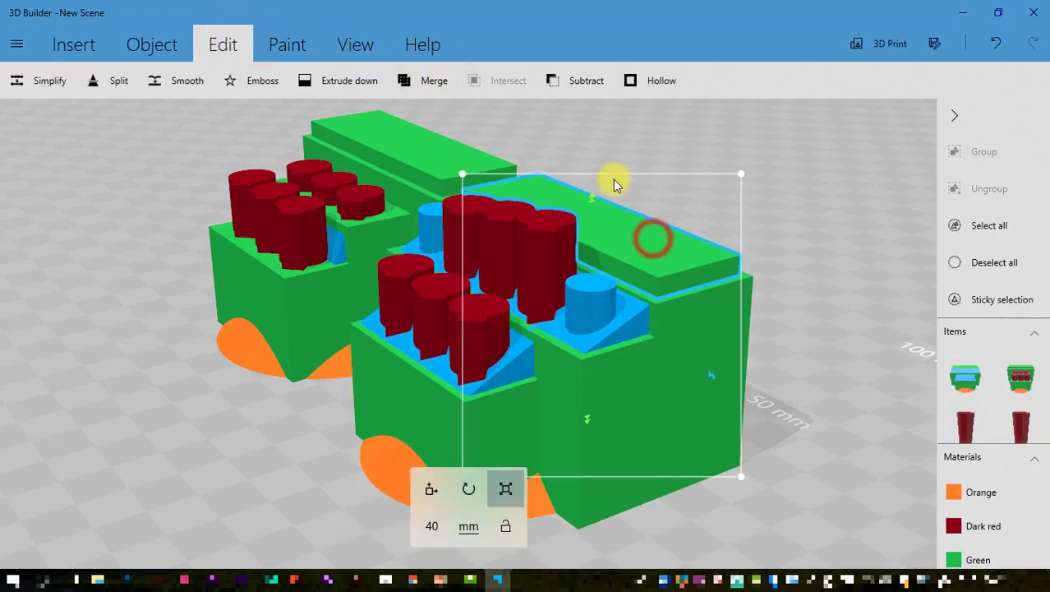
left_click(585, 79)
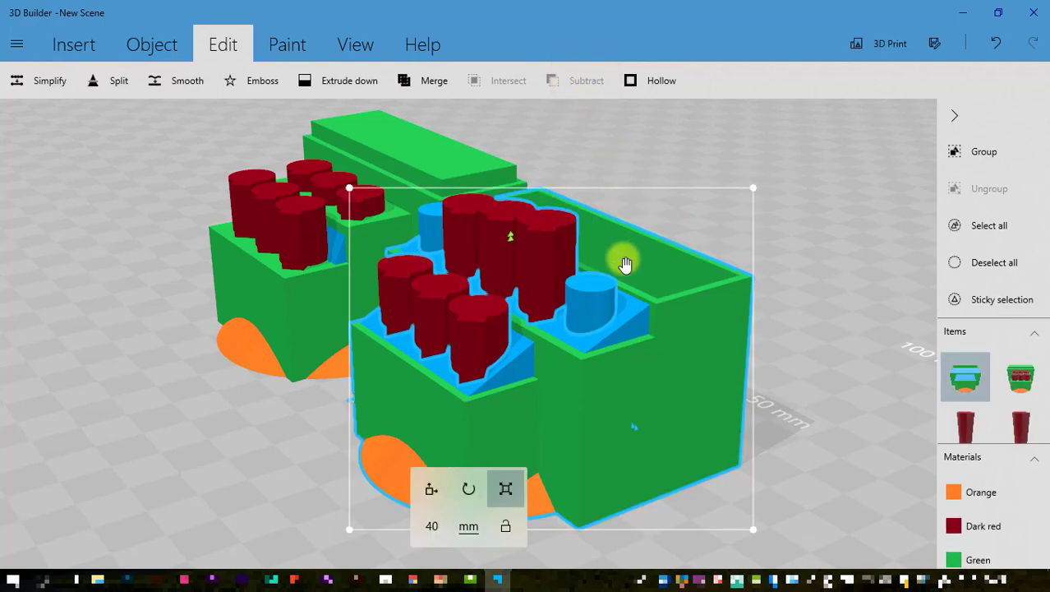
left_click(593, 283)
left_click(587, 80)
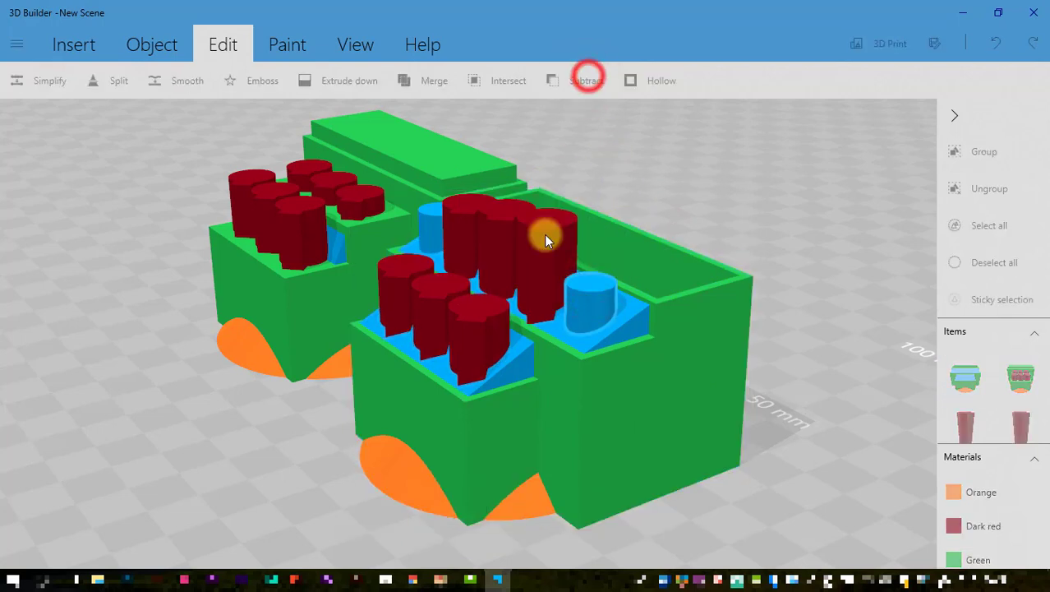
Subtract the three rear dark red pieces and the left-hand blue cylinder from the merged holder.
left_click(544, 235)
left_click(575, 79)
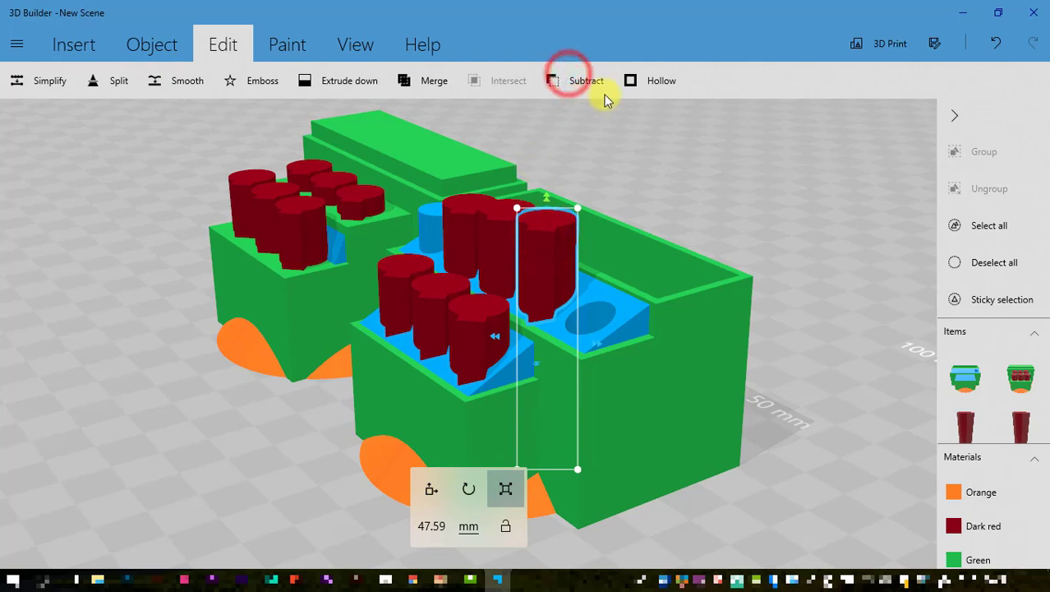
left_click(507, 217)
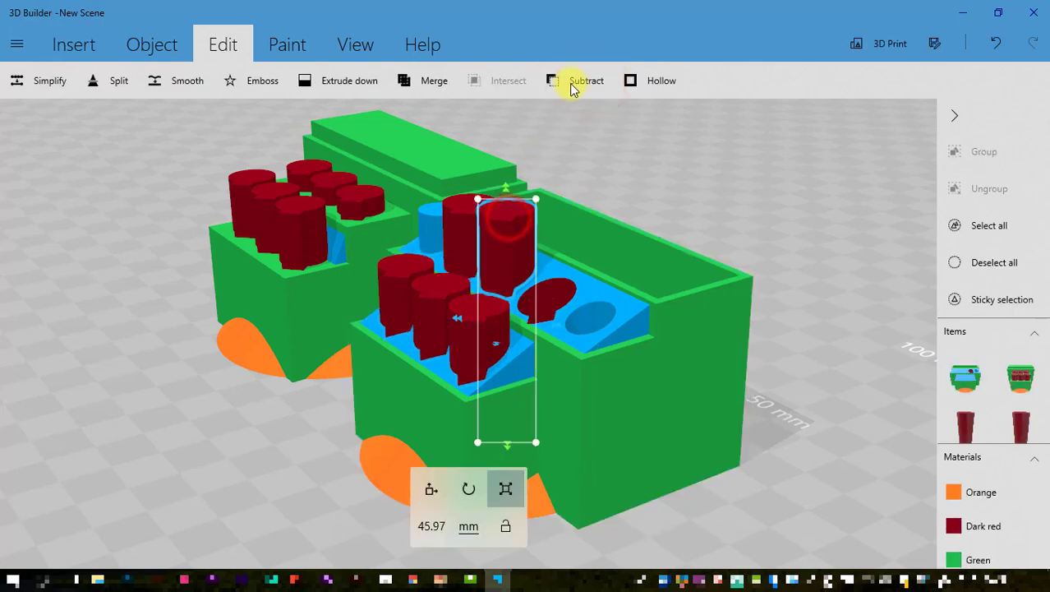
left_click(584, 80)
left_click(472, 206)
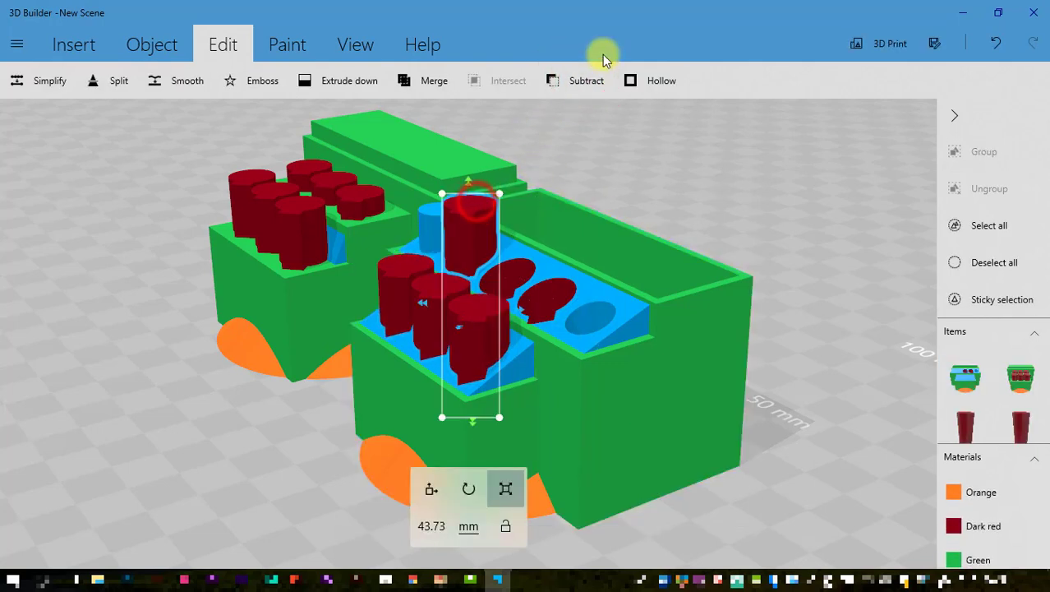
left_click(595, 79)
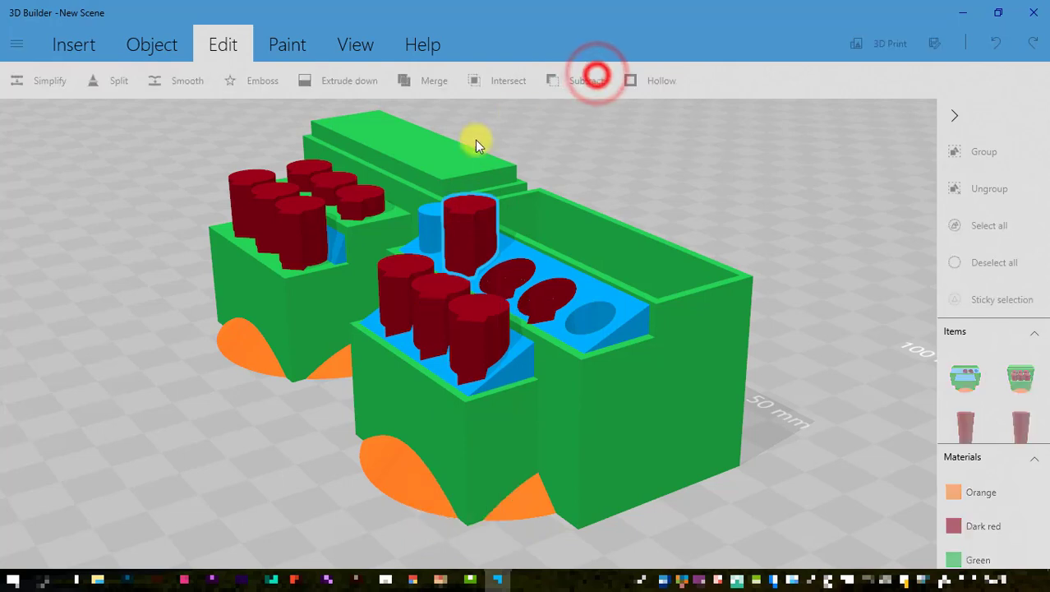
left_click(438, 207)
left_click(580, 79)
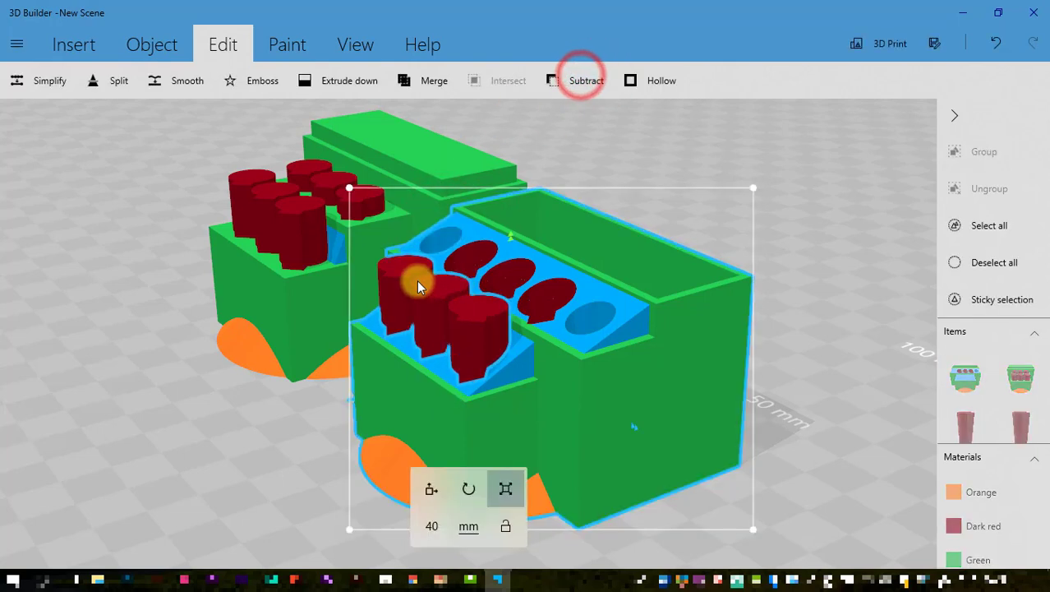
Subtract the three front dark red pieces one by one from the merged holder.
left_click(408, 268)
left_click(584, 81)
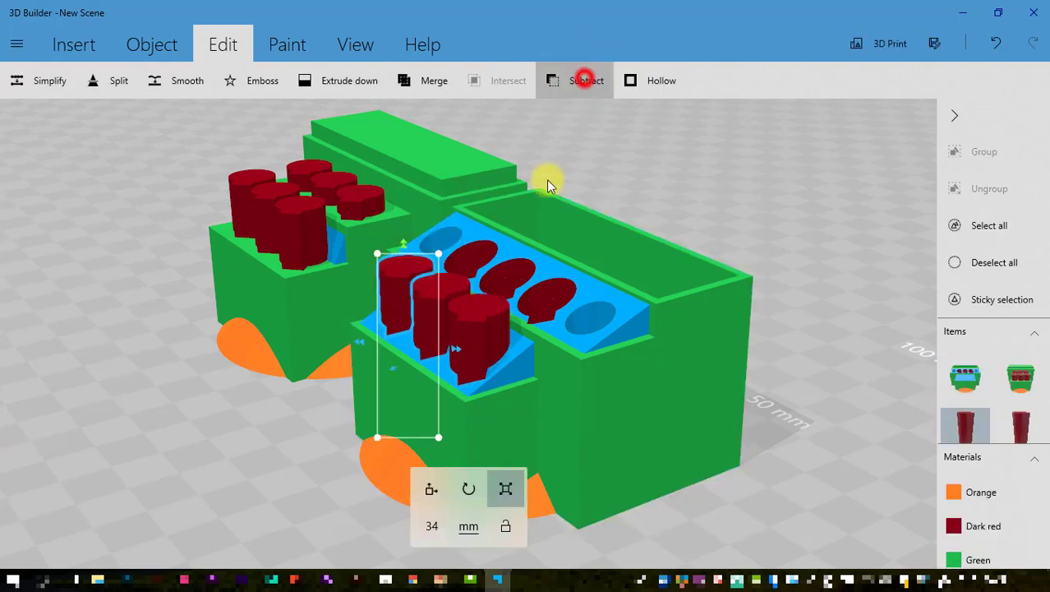
left_click(432, 289)
left_click(595, 81)
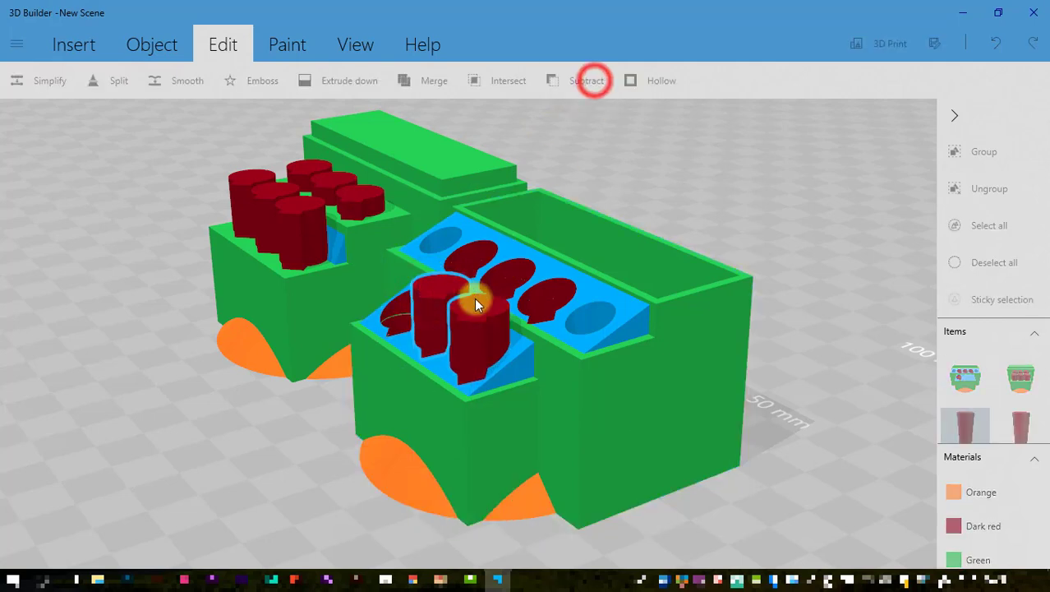
left_click(476, 298)
left_click(587, 80)
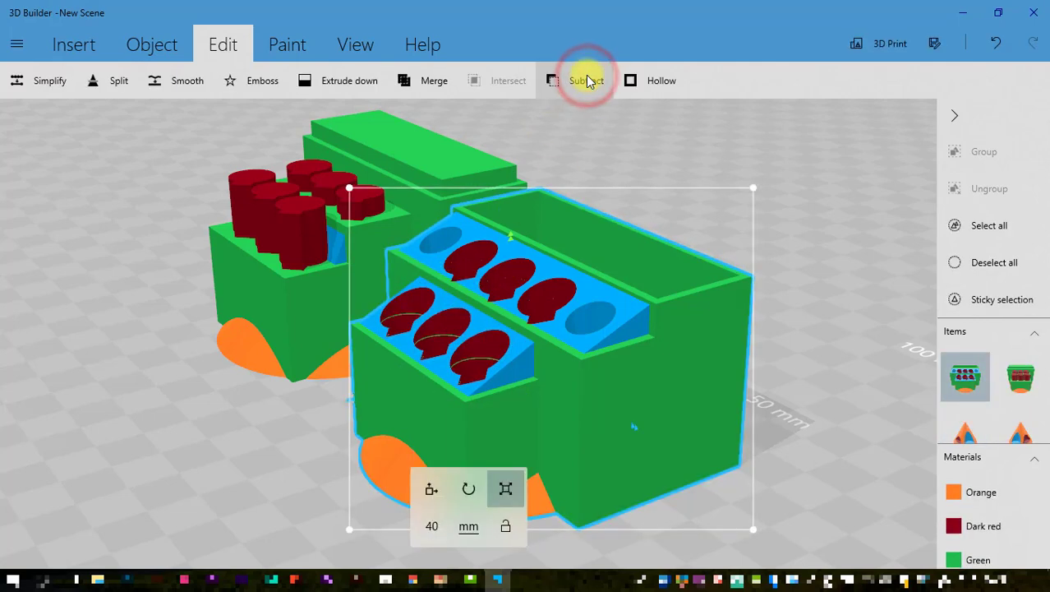
Paint the whole merged holder blue at full coverage and apply the colour.
left_click(276, 45)
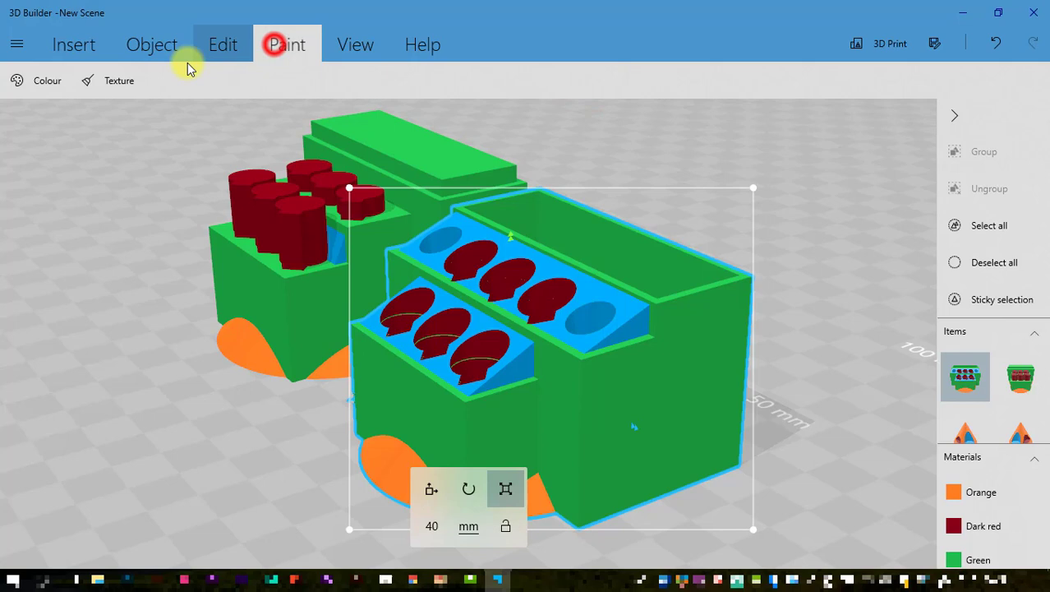
left_click(45, 79)
left_click(229, 47)
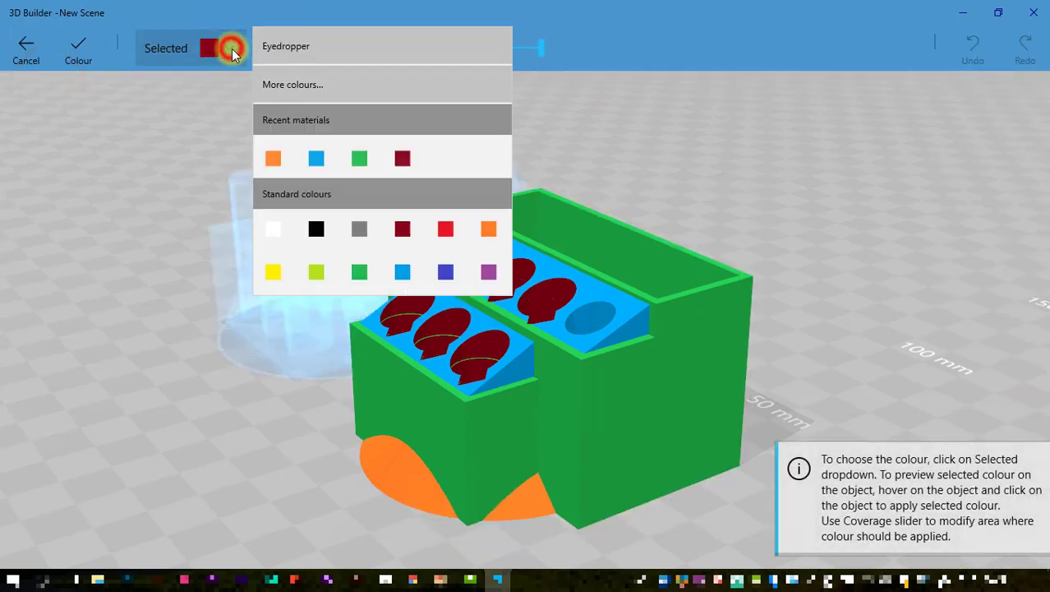
left_click(322, 155)
left_click(520, 289)
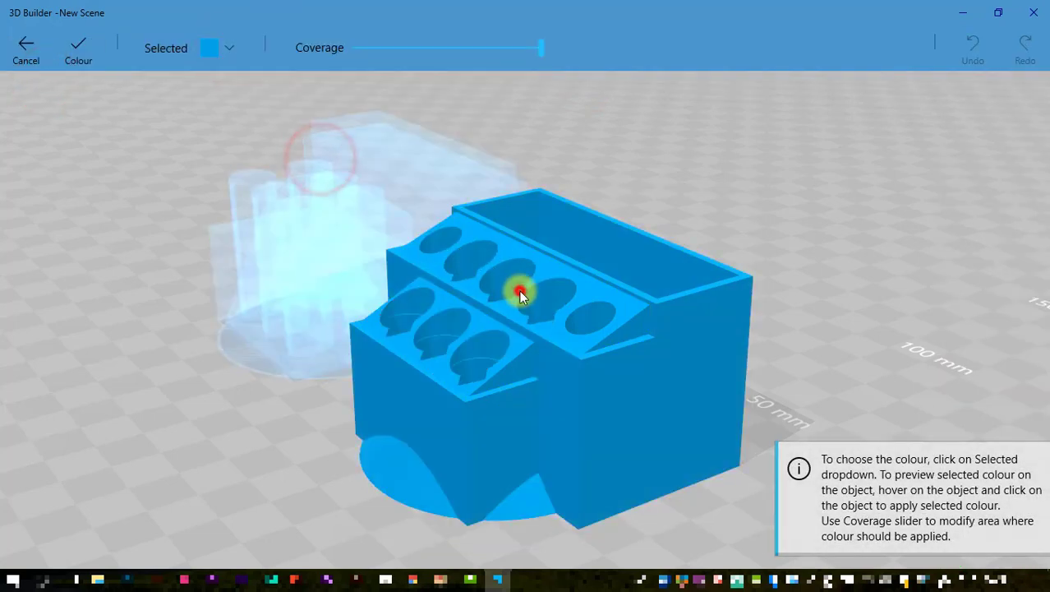
left_click(88, 47)
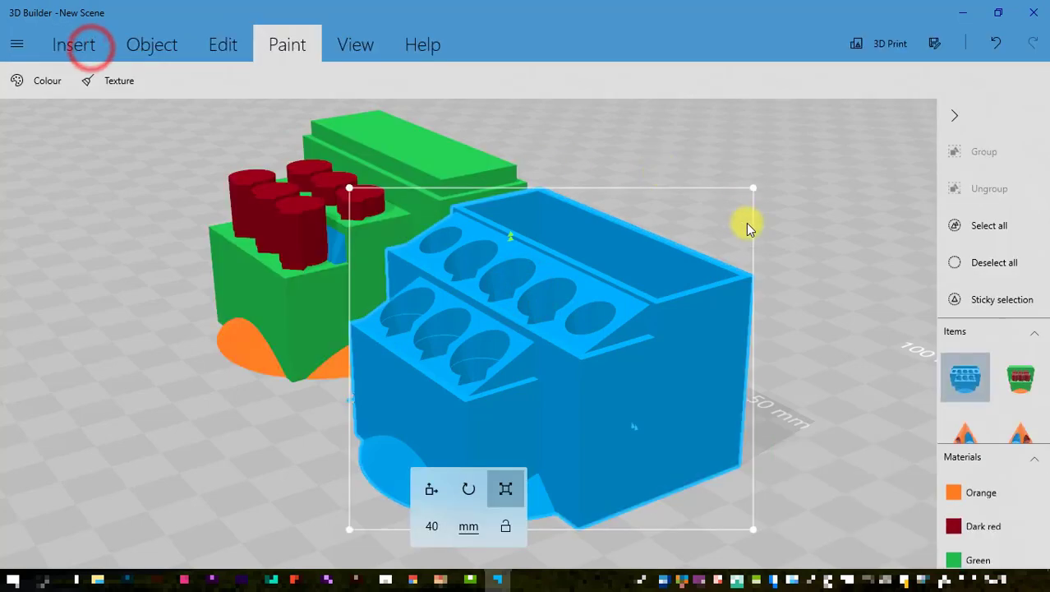
left_click(781, 316)
left_click_drag(864, 324, 659, 462)
left_click_drag(832, 384, 904, 314)
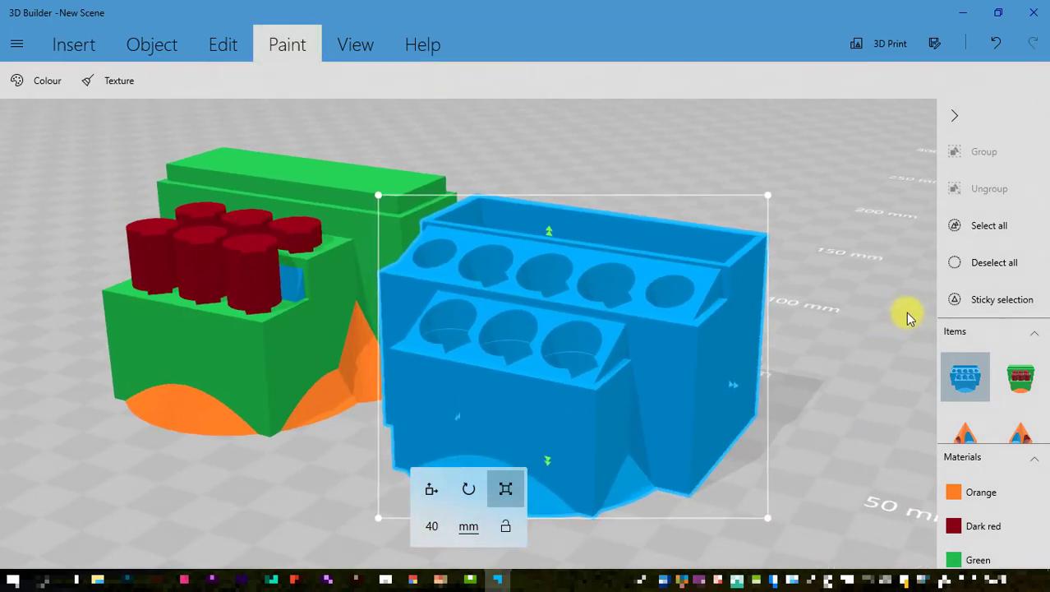
Cut the multicoloured grouped holder out of the scene, keeping only the blue merged holder beside it.
left_click_drag(352, 465, 322, 497)
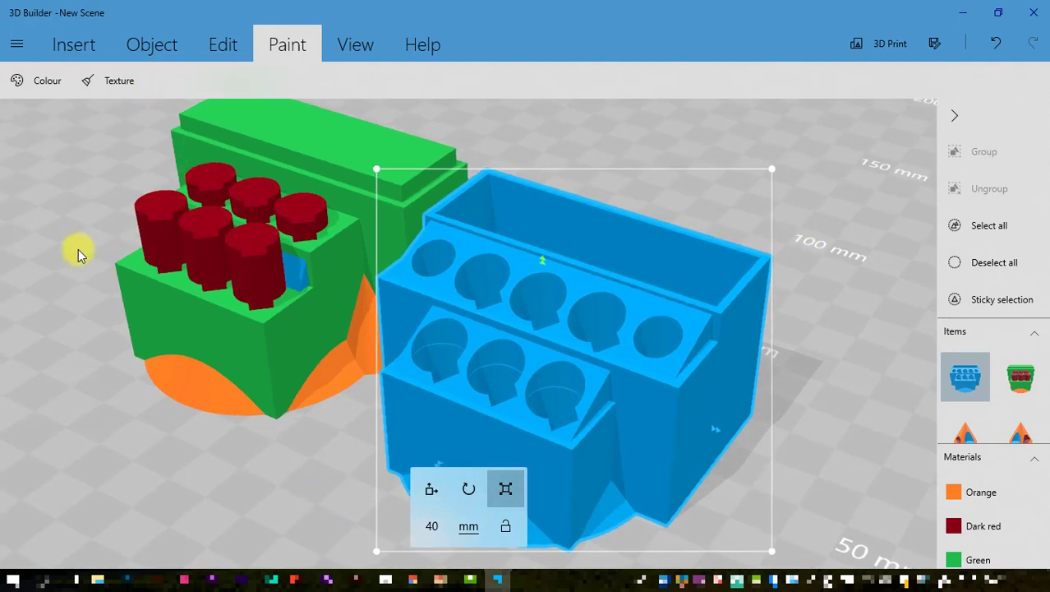
left_click_drag(63, 327, 277, 352)
left_click(275, 324)
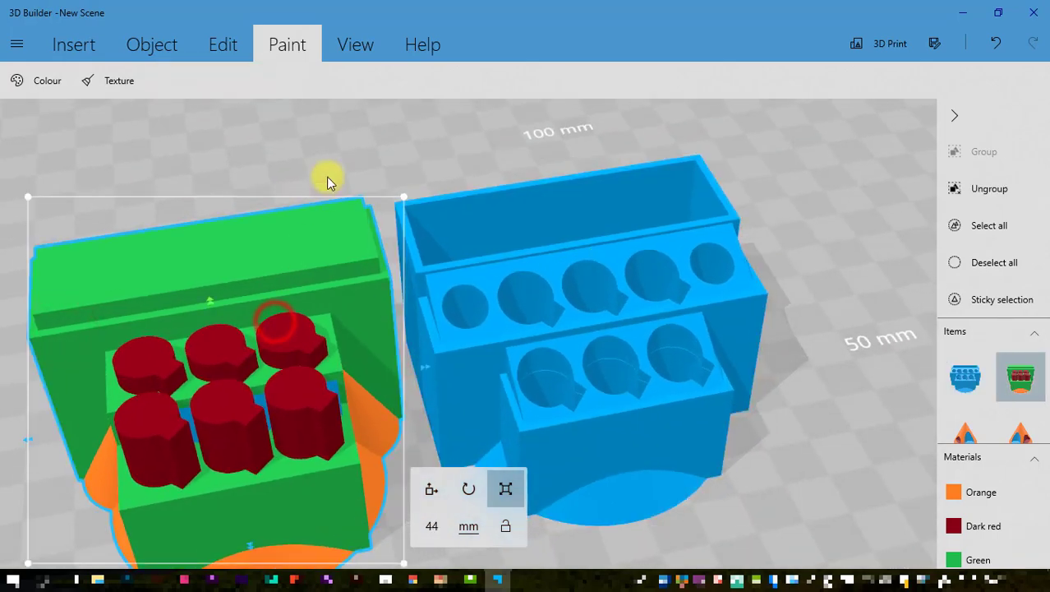
left_click(134, 48)
left_click(174, 79)
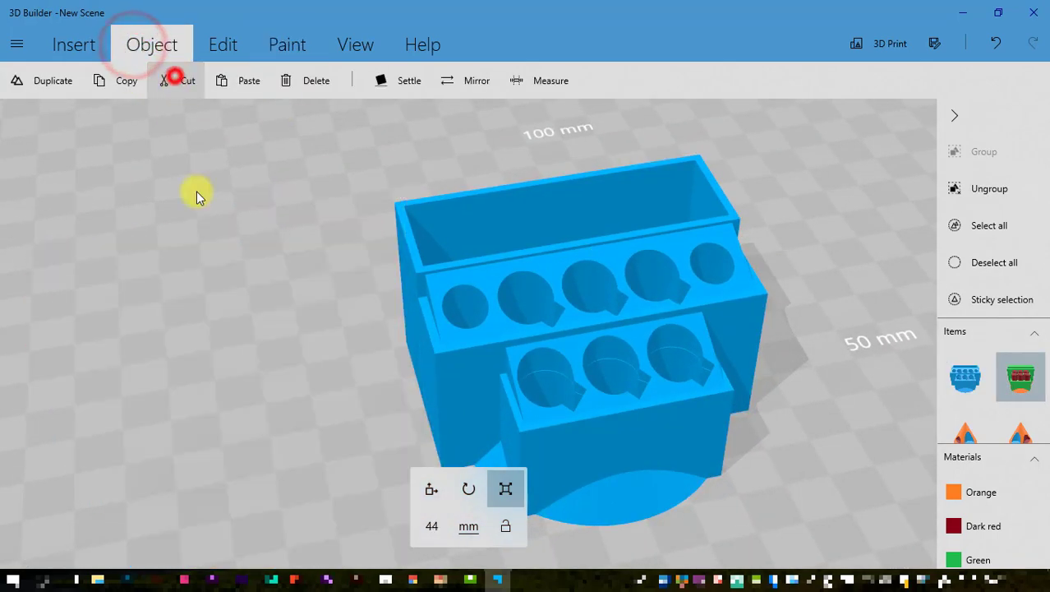
Cut the leftover orange cone that pokes through the floor at the near end of the holder's rear compartment.
left_click_drag(271, 333, 0, 301)
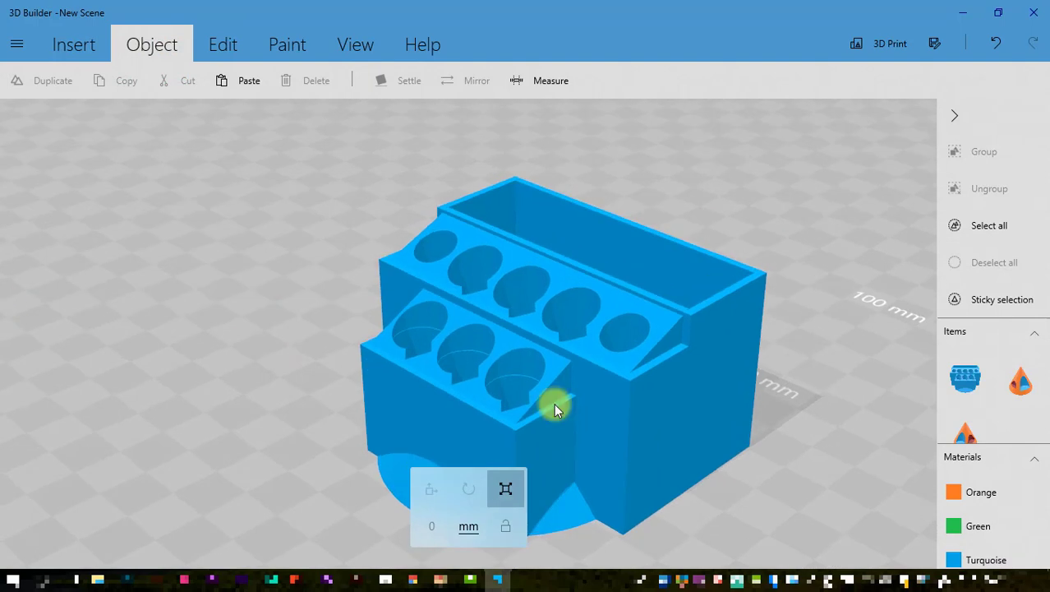
right_click_drag(709, 477, 651, 421)
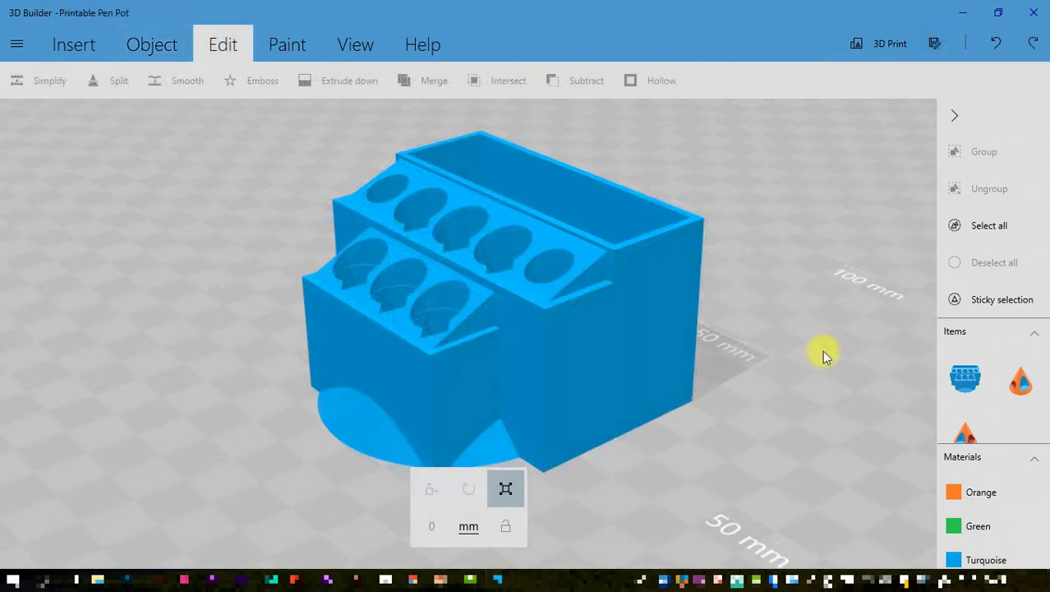
left_click_drag(769, 171, 556, 241)
left_click(560, 239)
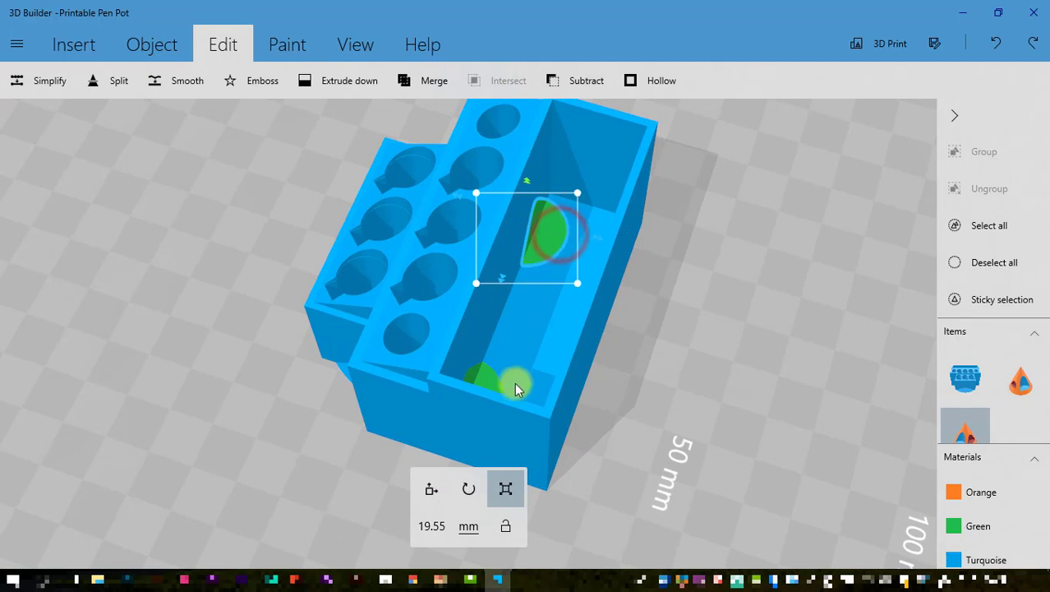
left_click(485, 379)
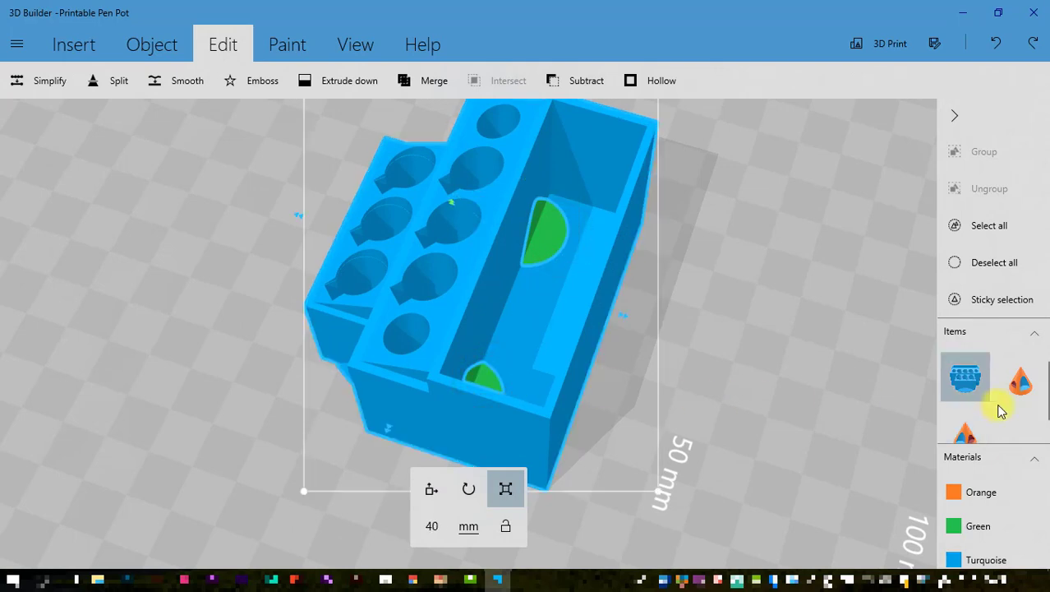
left_click(1019, 390)
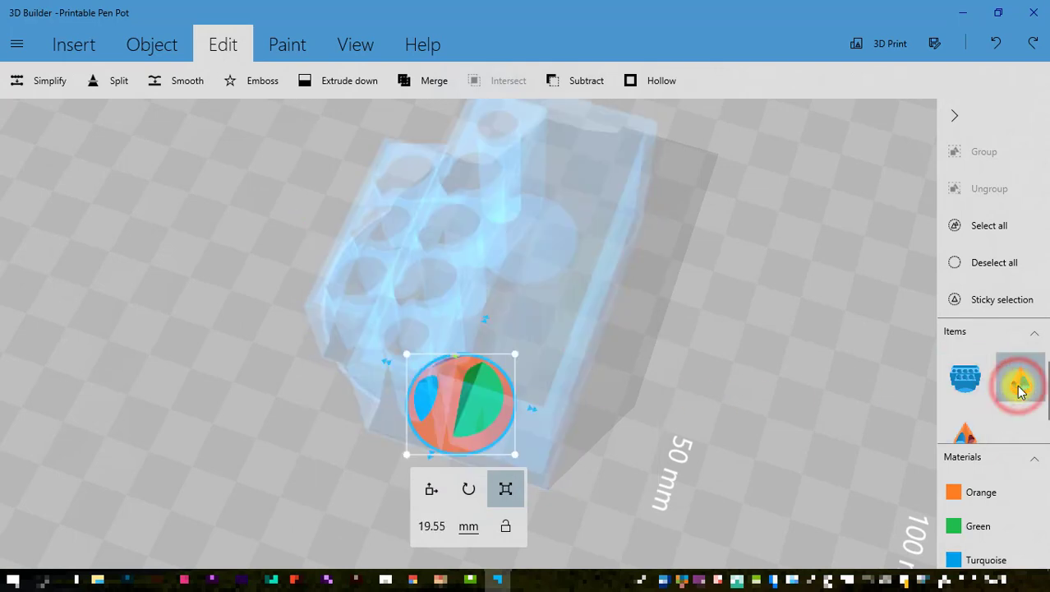
left_click(137, 46)
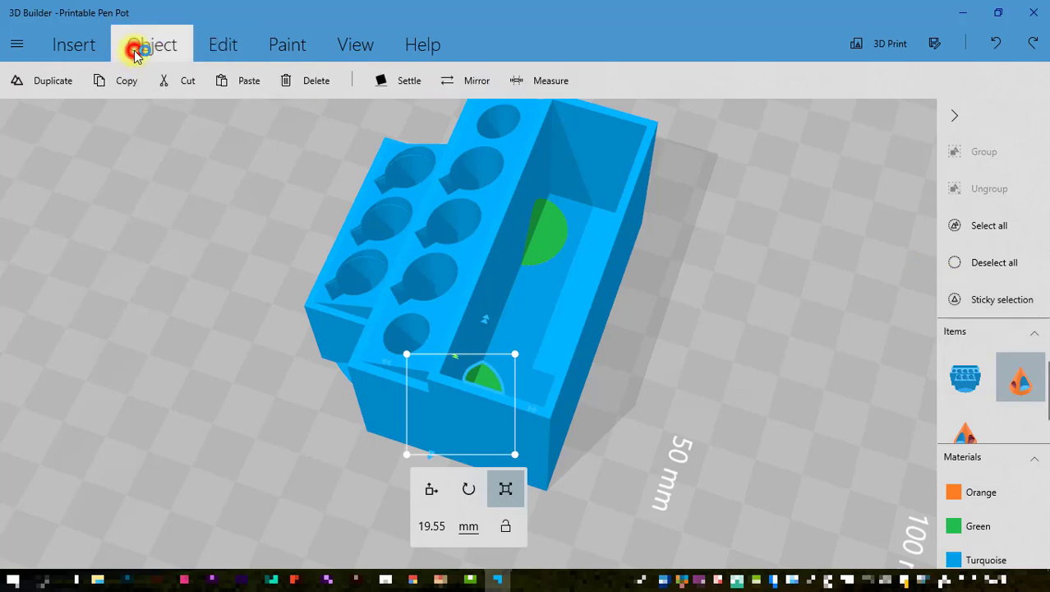
left_click(167, 81)
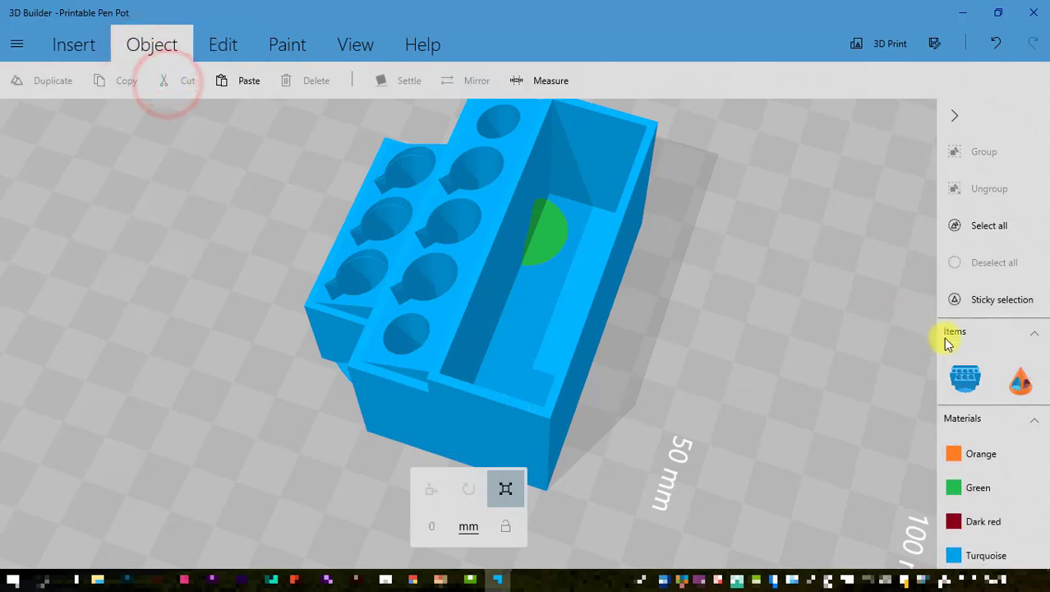
Cut the remaining leftover cone from the middle of the rear compartment and select the blue holder.
left_click(1017, 380)
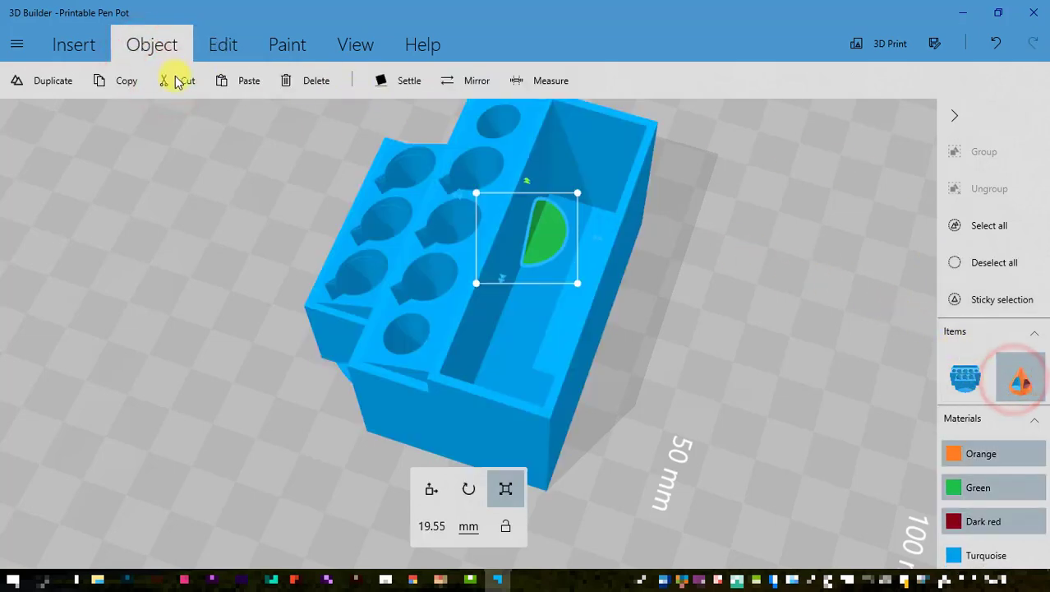
left_click(179, 83)
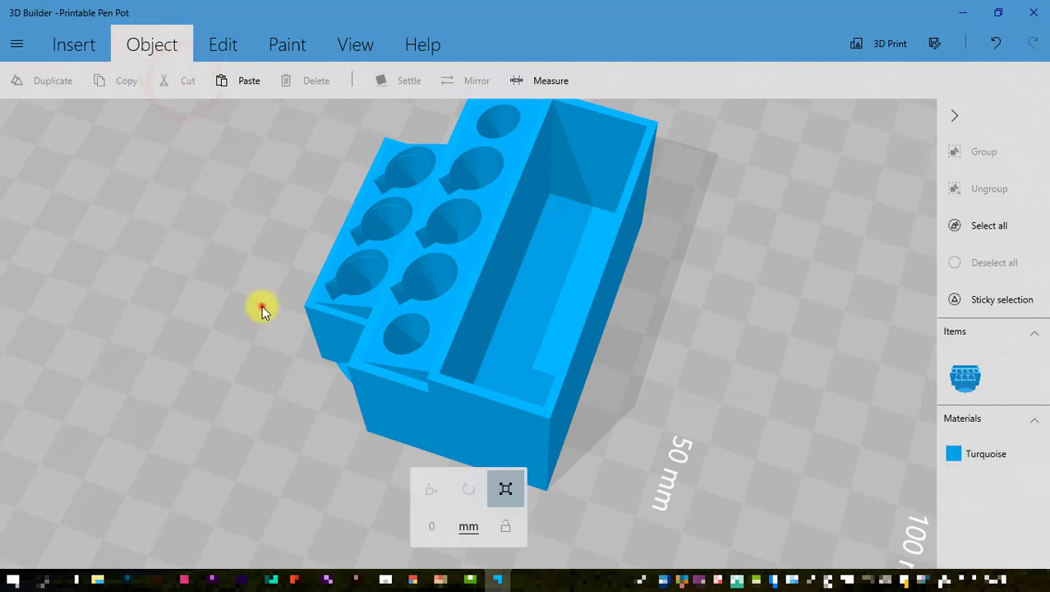
left_click_drag(260, 306, 604, 223)
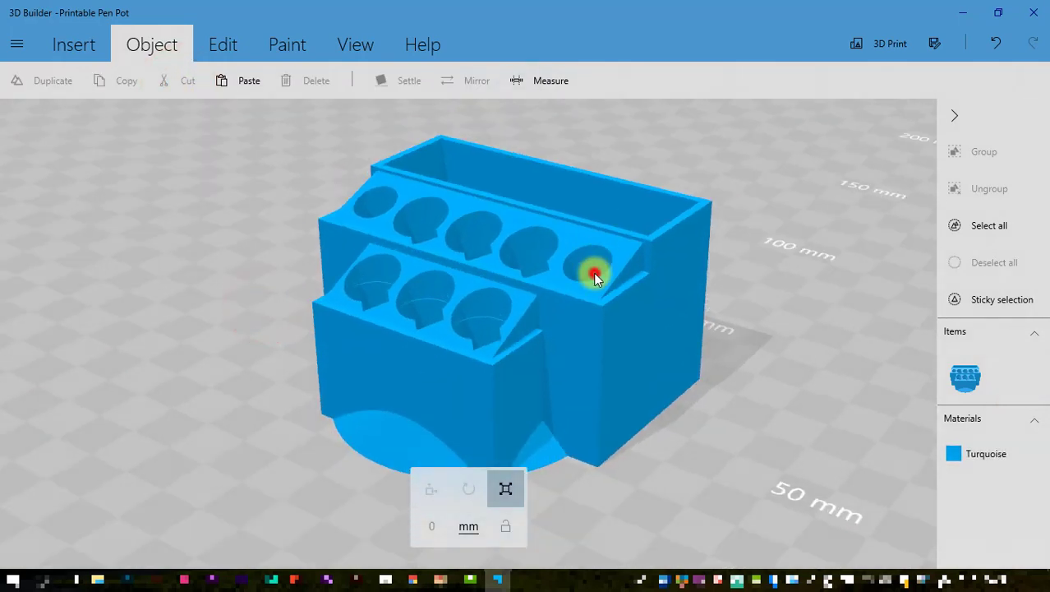
left_click(596, 276)
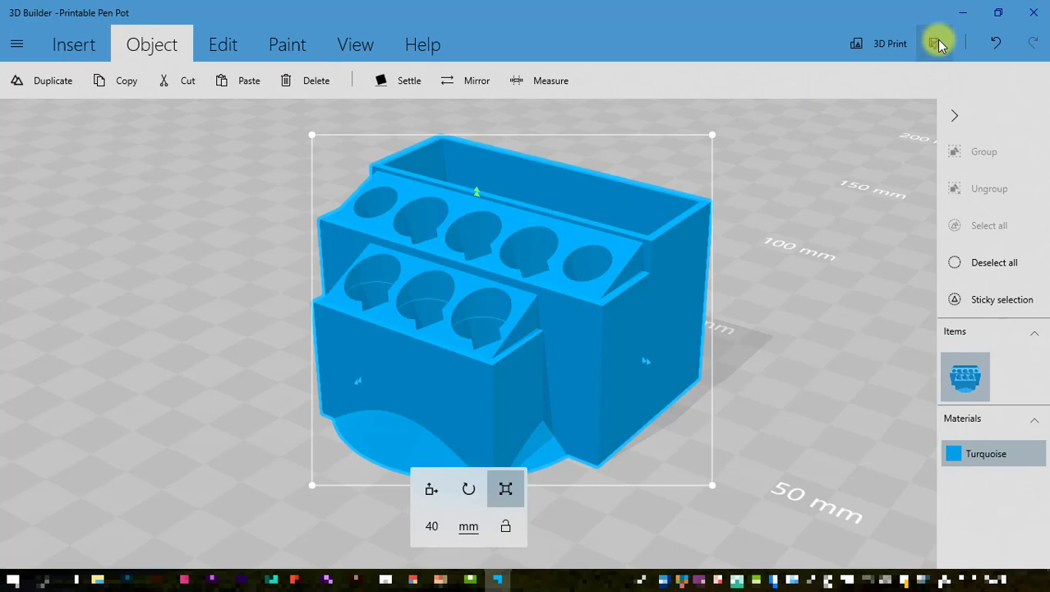